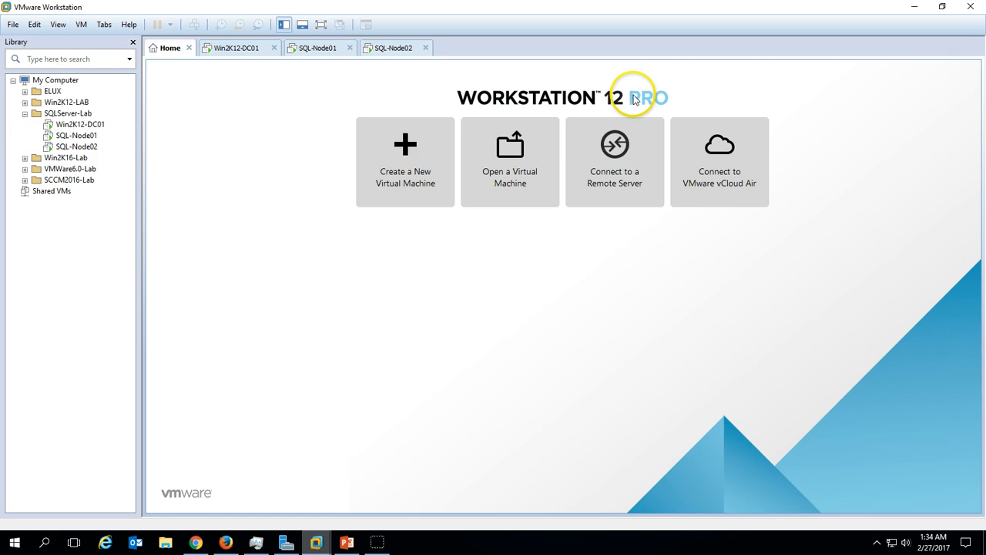
Look over the Win2K12-DC01 and SQL-Node01 virtual machines and switch to PowerPoint to view the demo environment slide
left_click(239, 48)
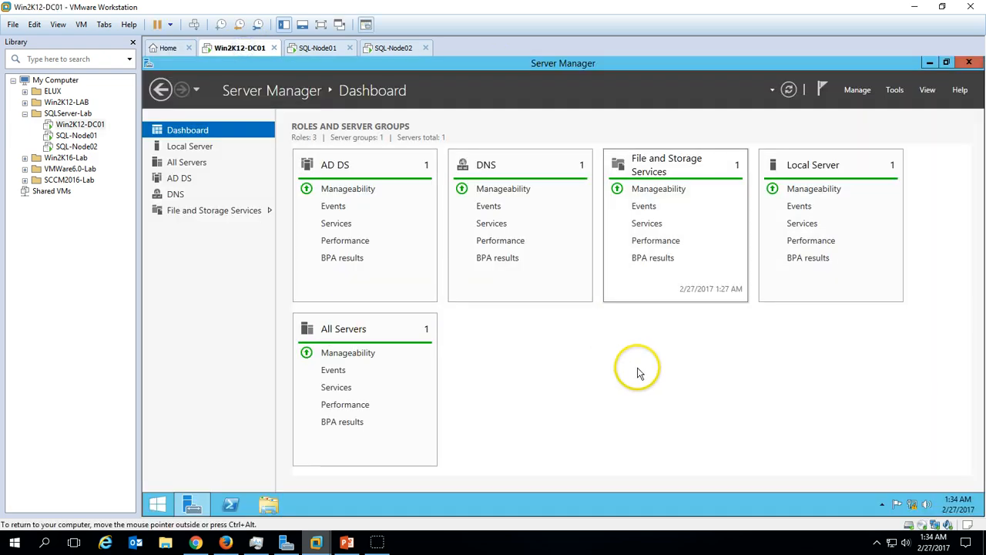
left_click(317, 48)
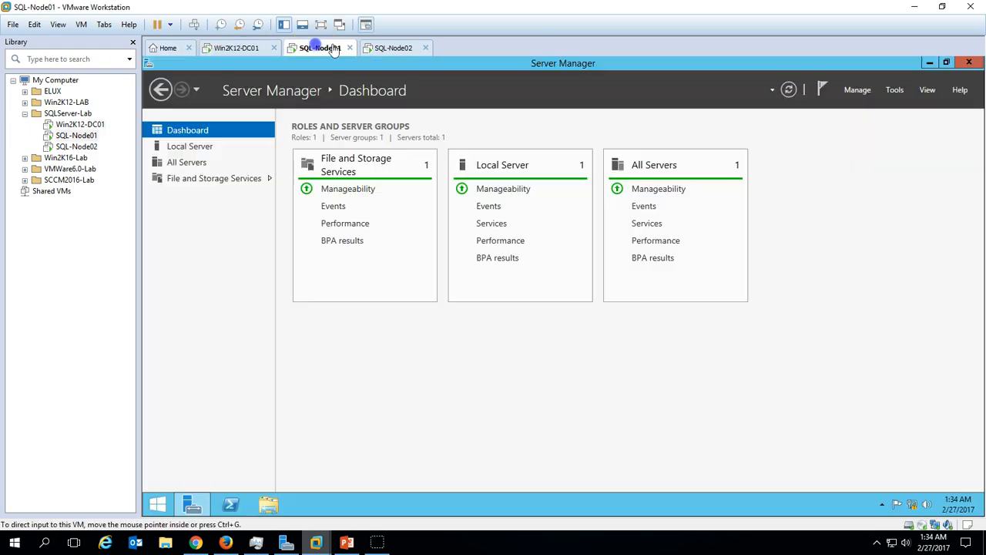
left_click(245, 47)
left_click(347, 543)
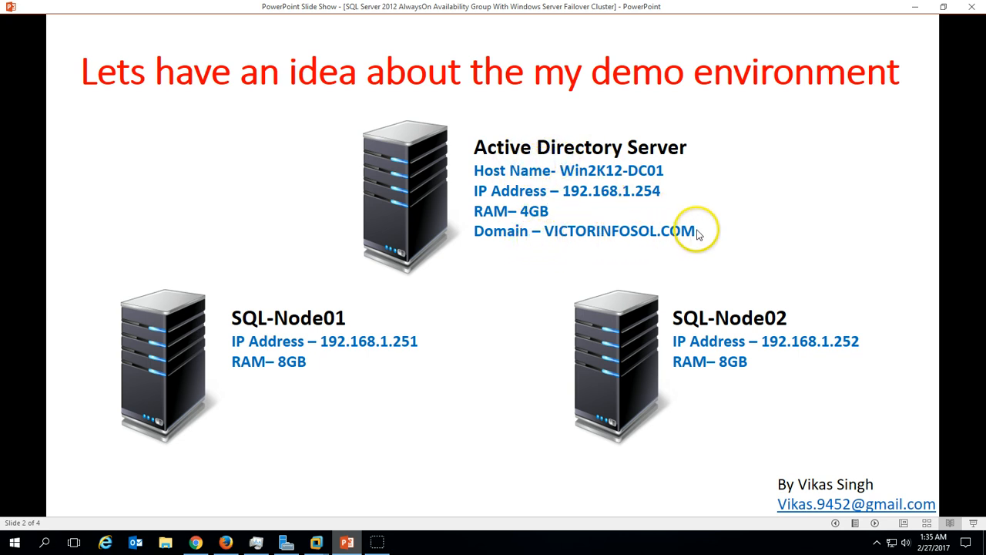
Switch back to VMware Workstation and check the domain name in Win2K12-DC01's System Properties
mouse_move(319, 539)
left_click(276, 491)
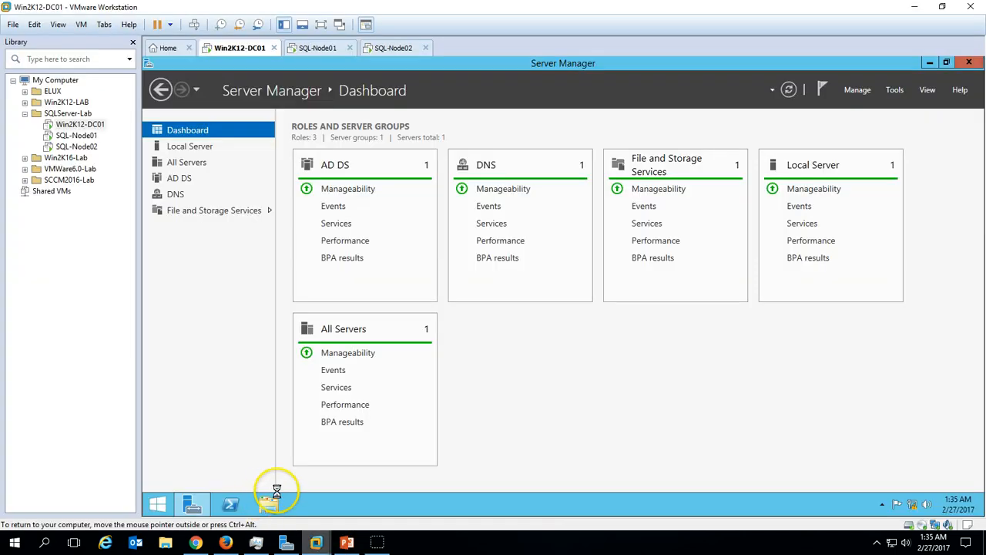
left_click(201, 146)
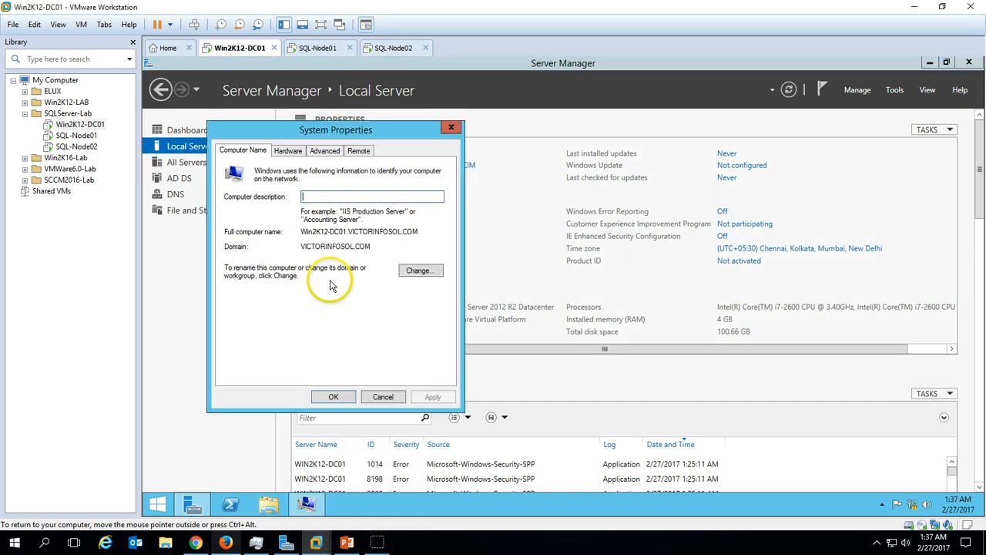
left_click_drag(300, 248, 410, 248)
left_click(389, 396)
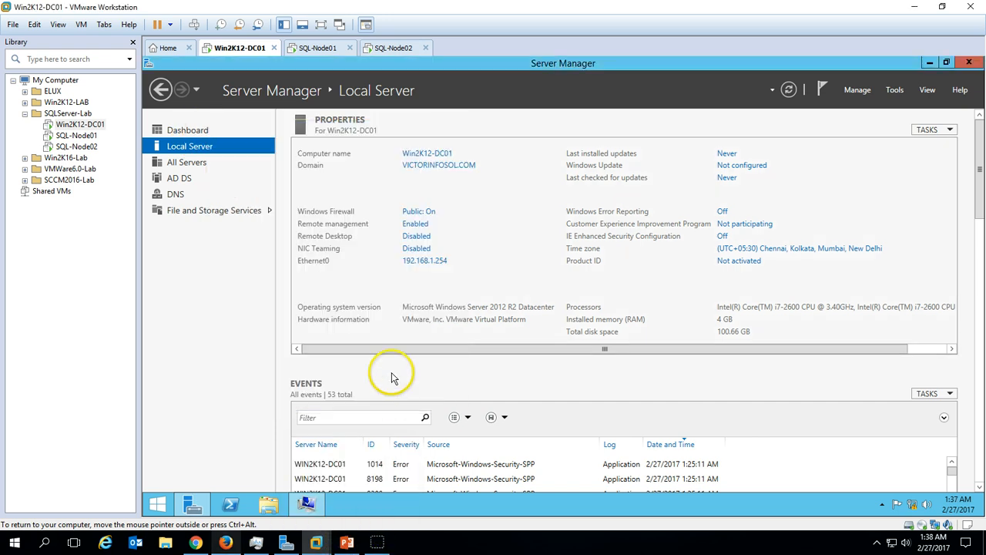
left_click(207, 135)
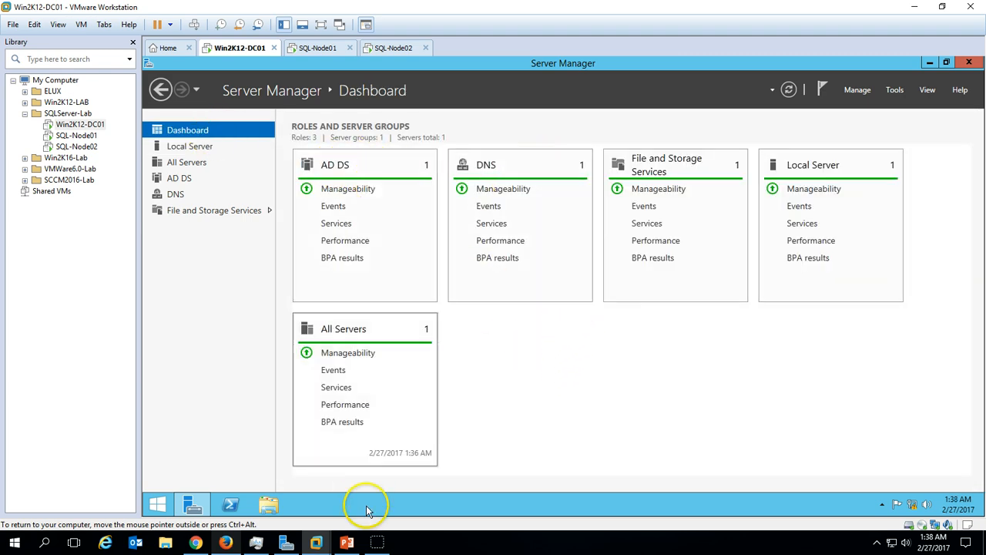
Review the demo environment slide in PowerPoint and view SQL-Node01's local server properties in VMware Workstation
left_click(346, 543)
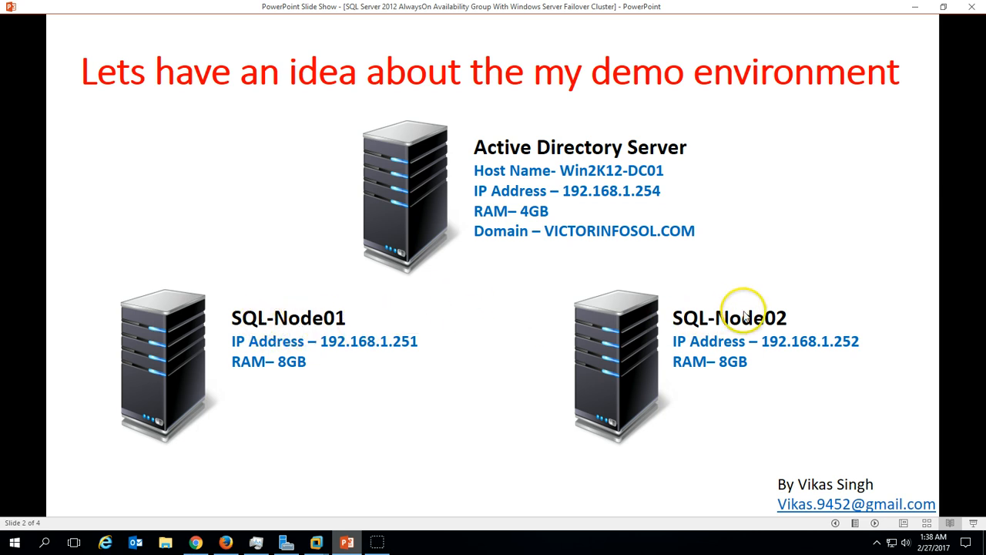
left_click(317, 542)
left_click(309, 48)
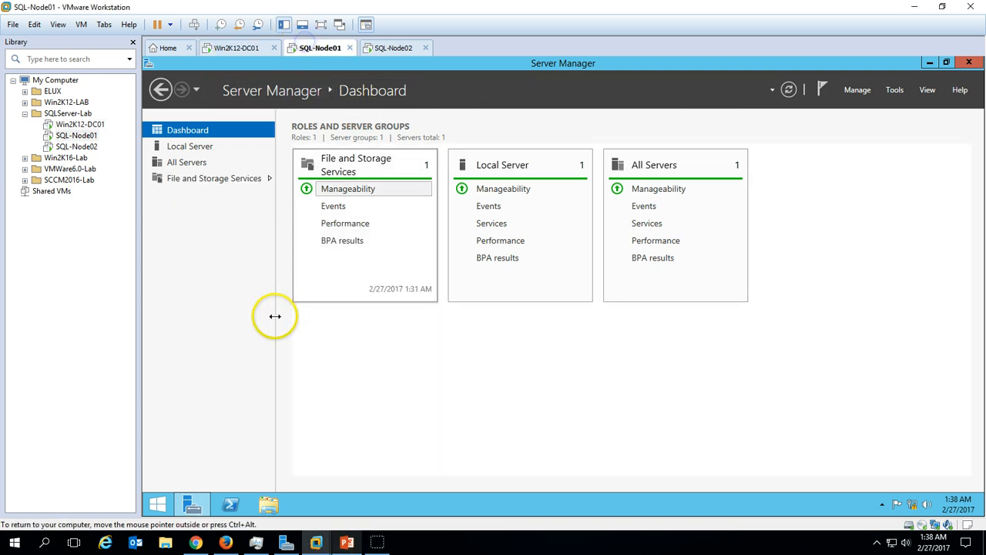
left_click(210, 152)
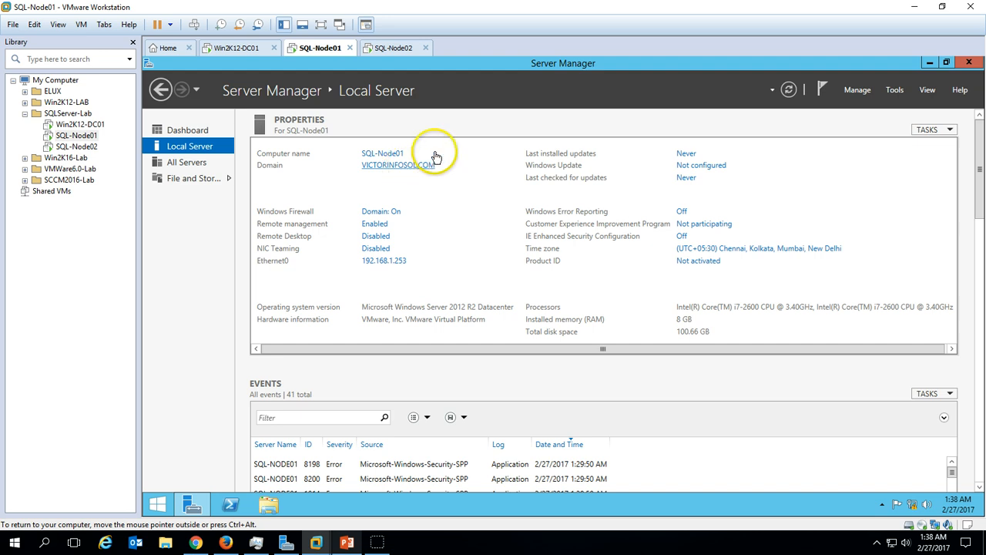
Check SQL-Node02's local server properties and its domain membership in System Properties
left_click(391, 48)
left_click(211, 146)
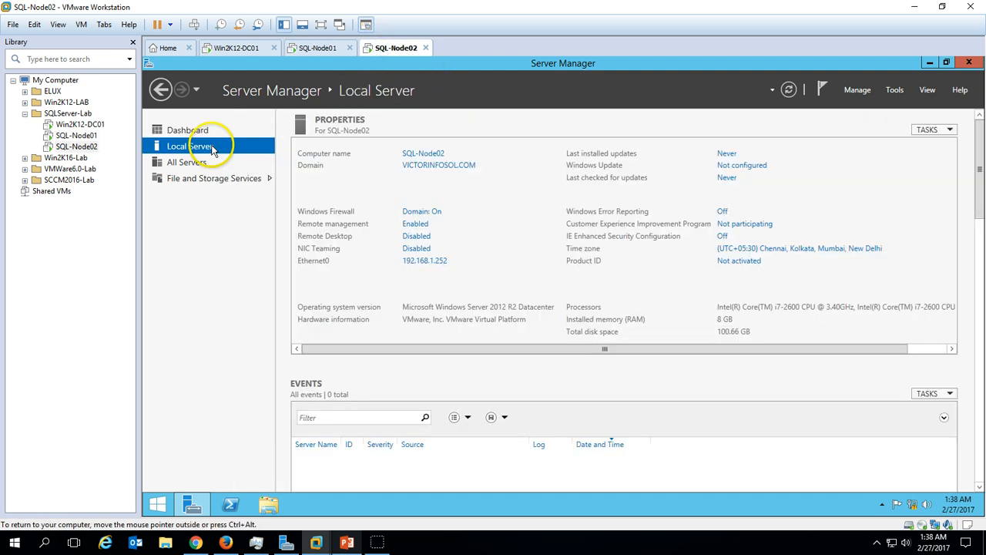
left_click(445, 166)
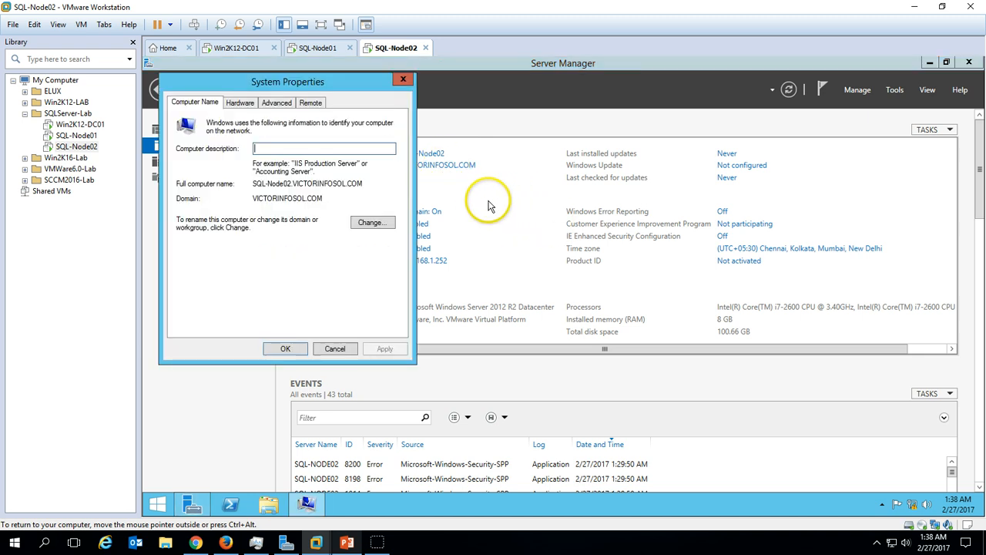
left_click_drag(332, 197, 248, 198)
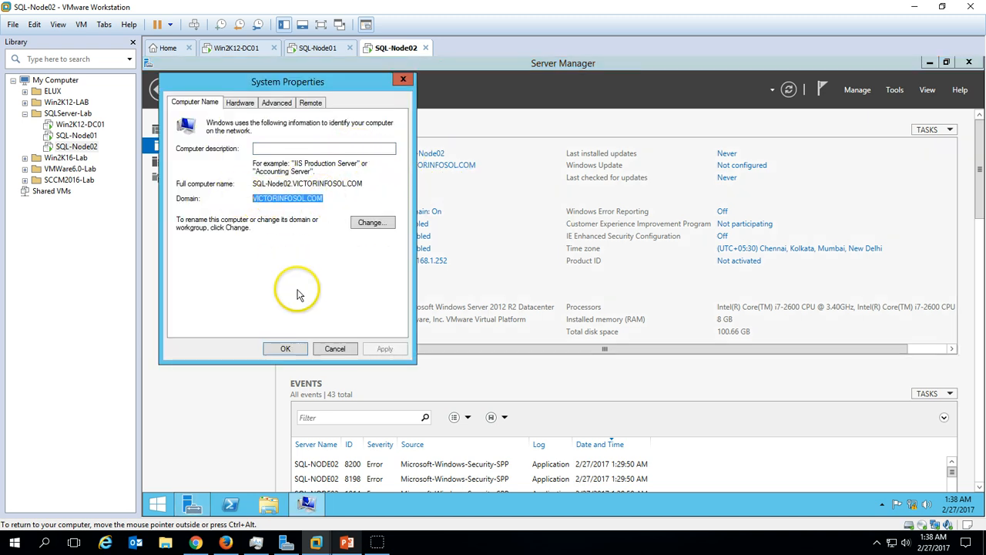
left_click(335, 348)
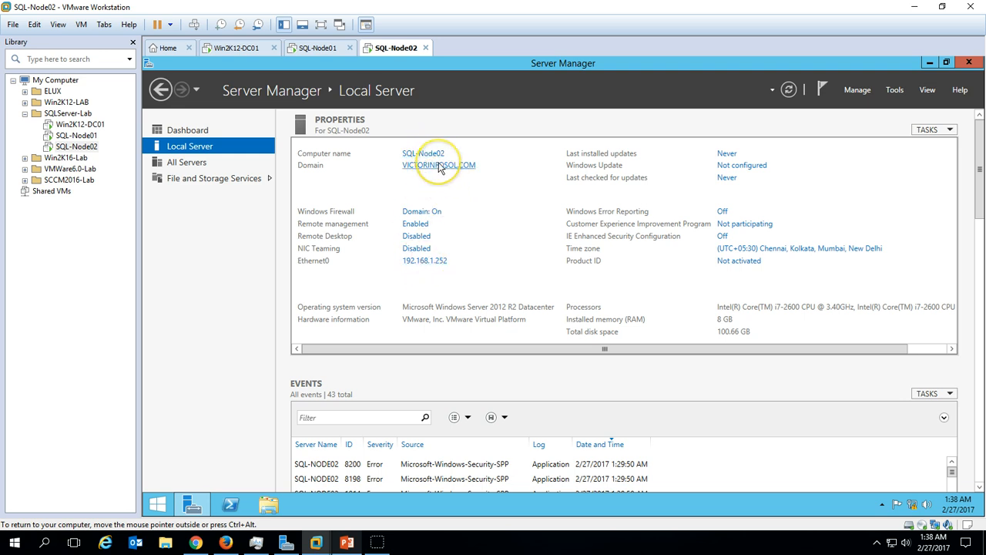
Review SQL-Node01's local server properties with a wider navigation pane and return to the Win2K12-DC01 machine
left_click(317, 47)
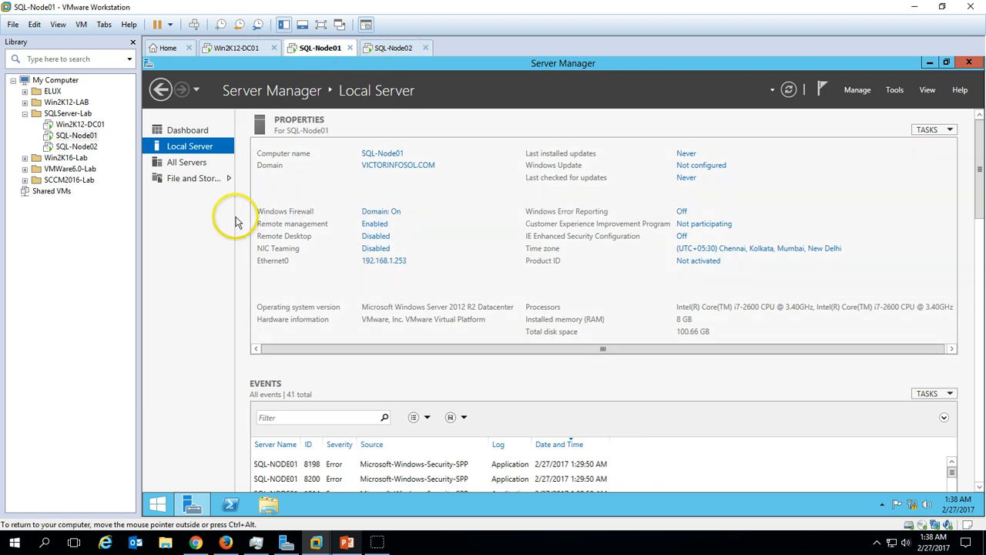
left_click_drag(233, 216, 266, 227)
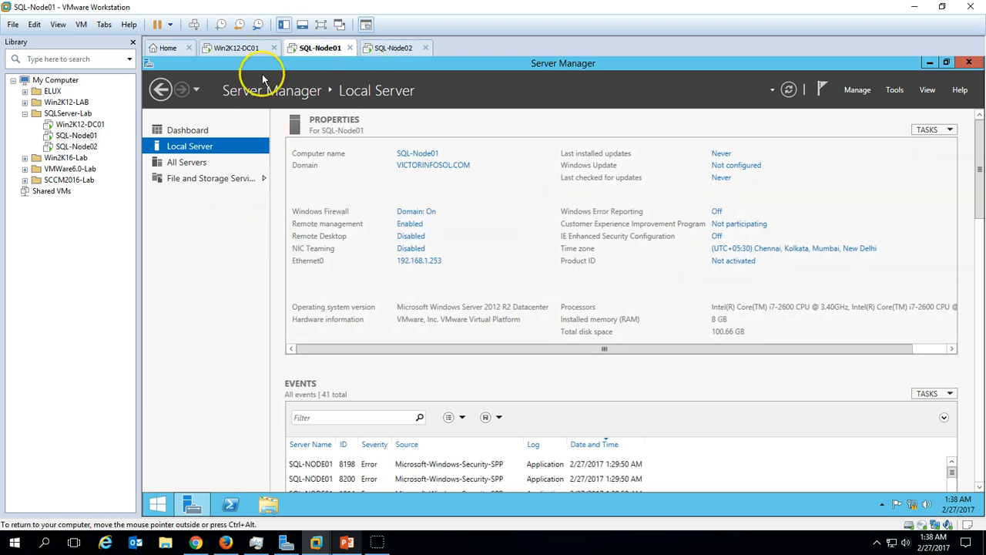
left_click(255, 55)
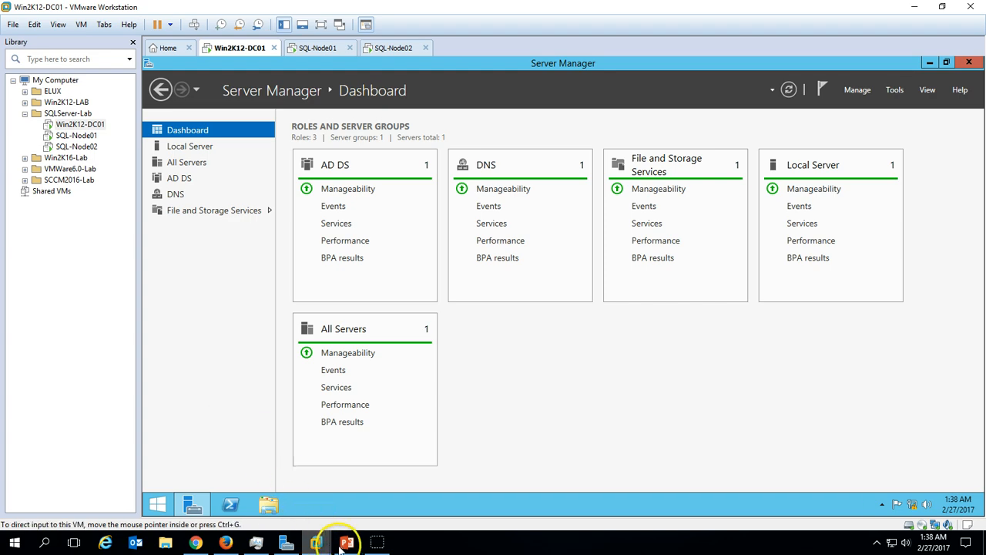
Switch to PowerPoint to read the slide of SQL Server 2012 AlwaysOn installation tasks and return to VMware Workstation
left_click(347, 541)
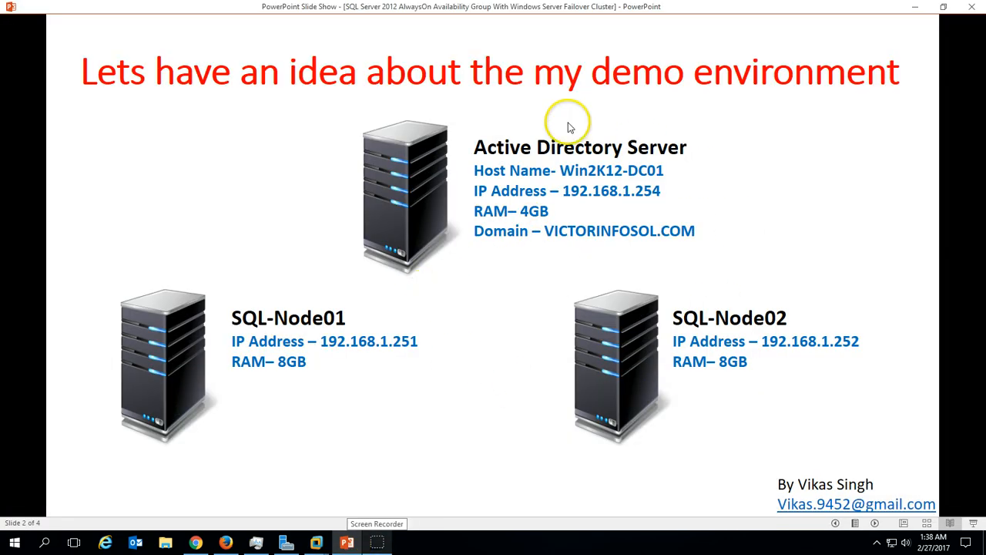
left_click(874, 522)
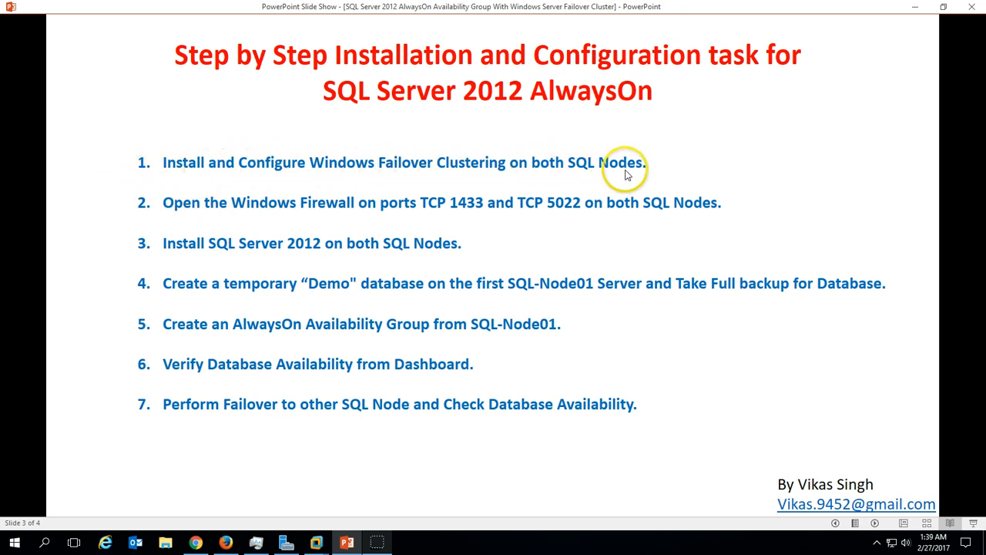
left_click(346, 542)
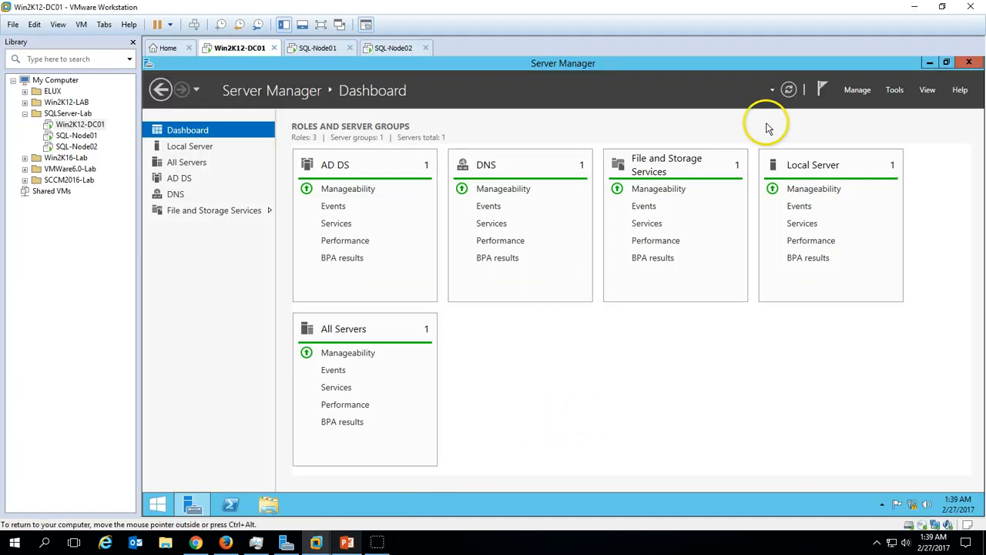
Open the Add Roles and Features Wizard from SQL-Node01's Server Manager dashboard
left_click(857, 91)
left_click(671, 381)
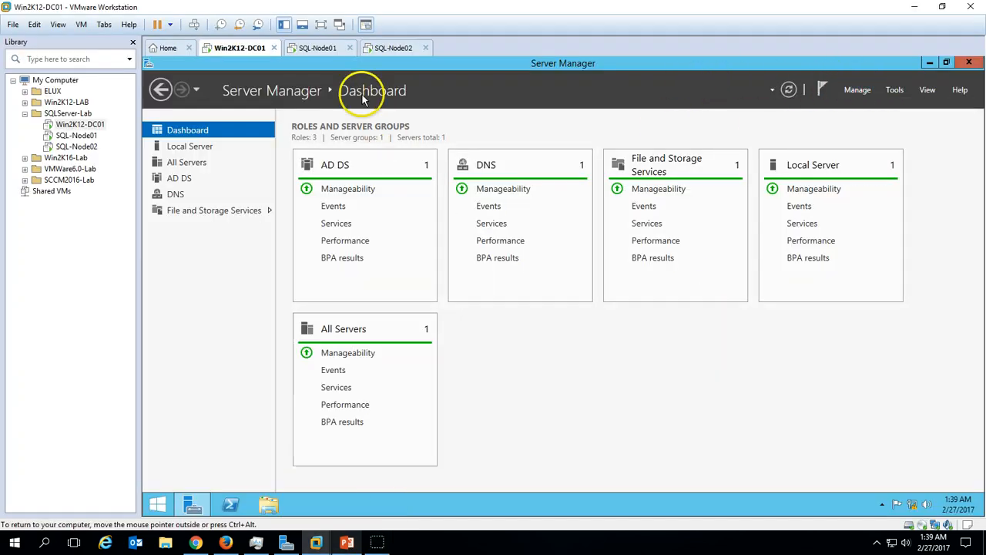
left_click(316, 48)
left_click(202, 129)
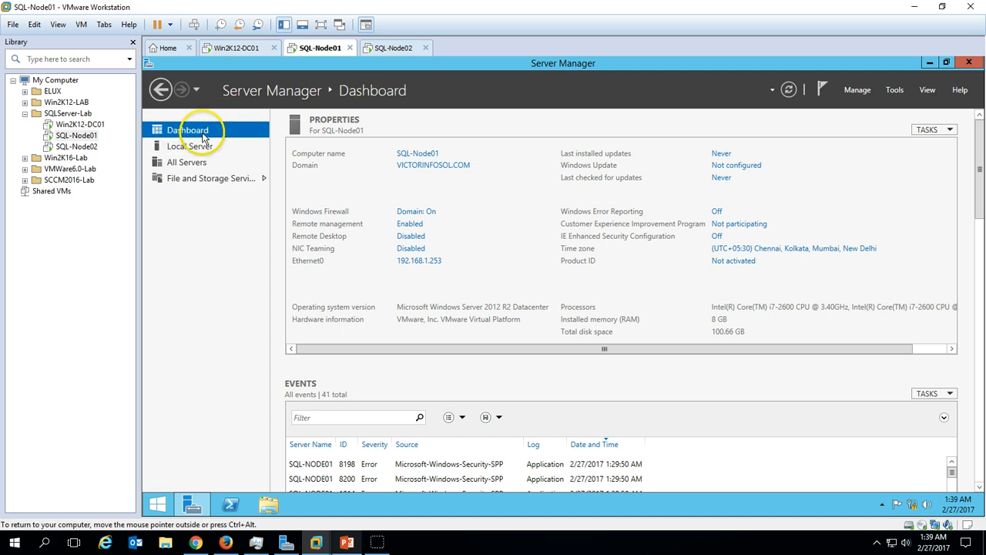
left_click(858, 90)
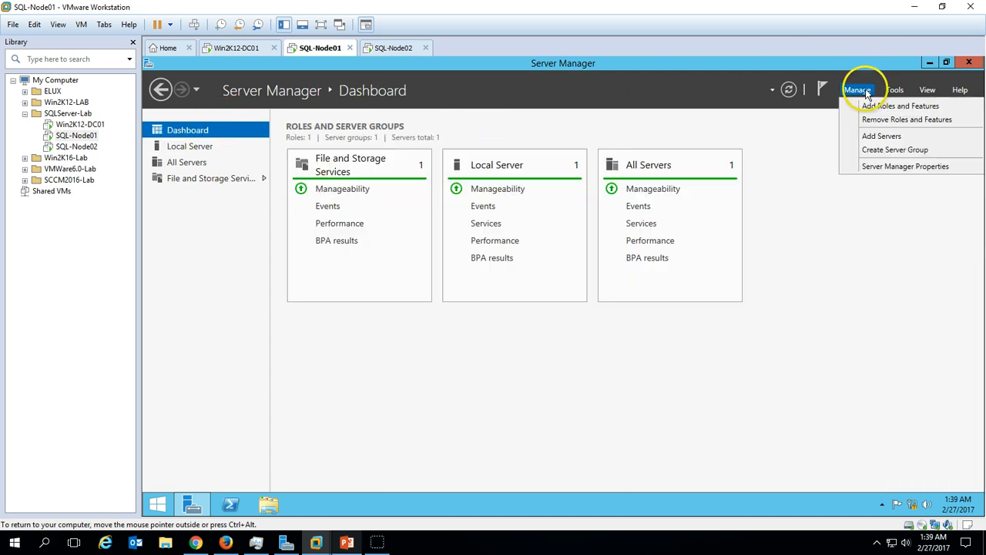
left_click(870, 103)
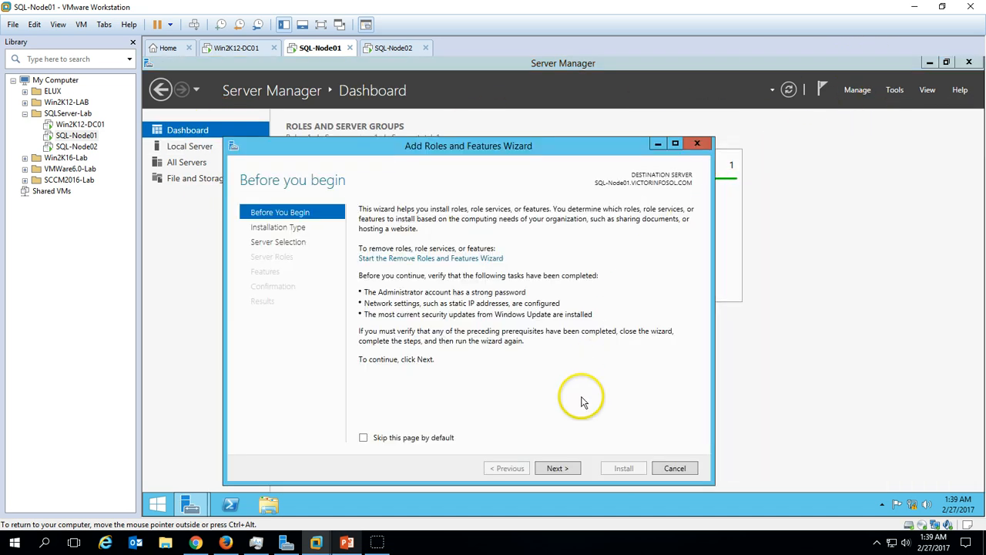
Keep role-based or feature-based installation and SQL-Node01 as the destination server, adding no server roles, and proceed to the feature selection
left_click(556, 468)
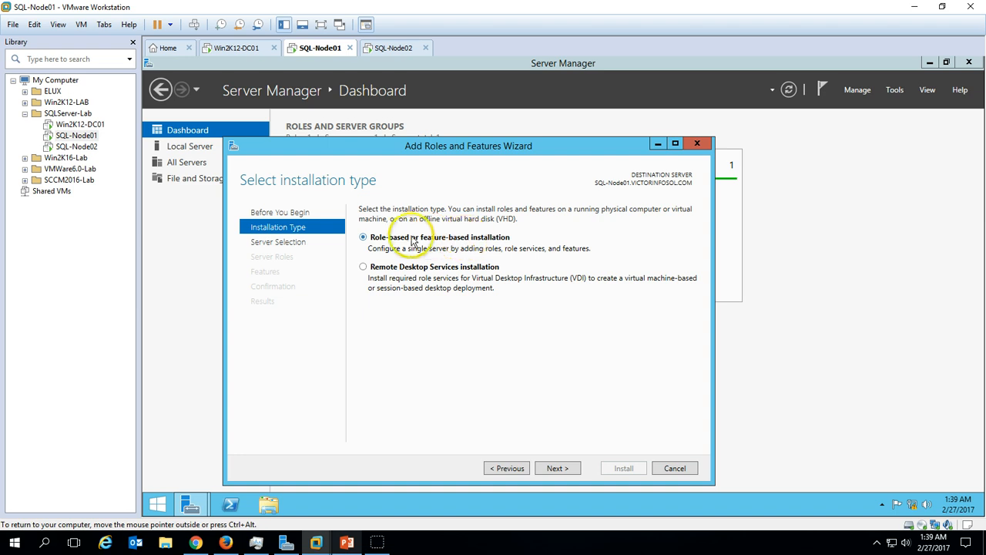
left_click(559, 469)
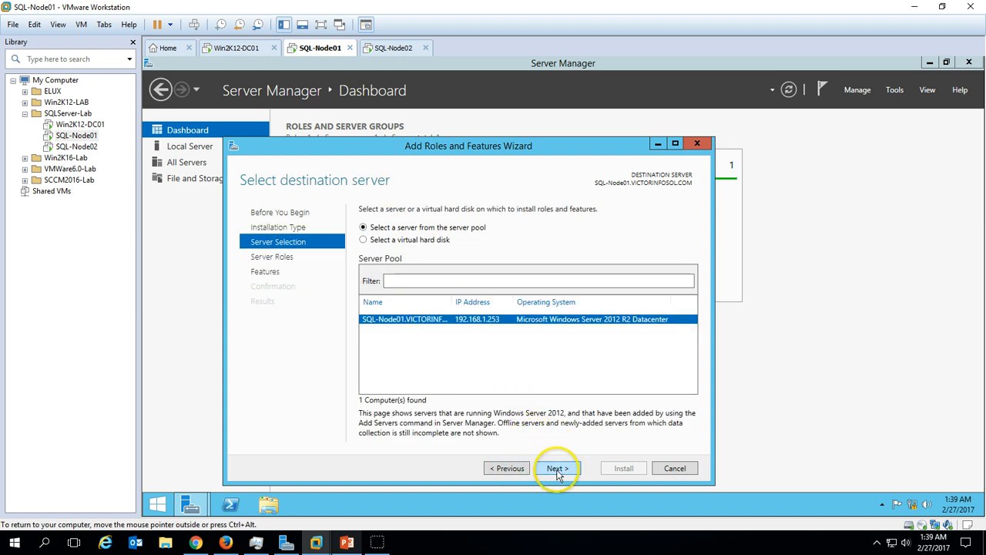
left_click_drag(512, 146, 576, 91)
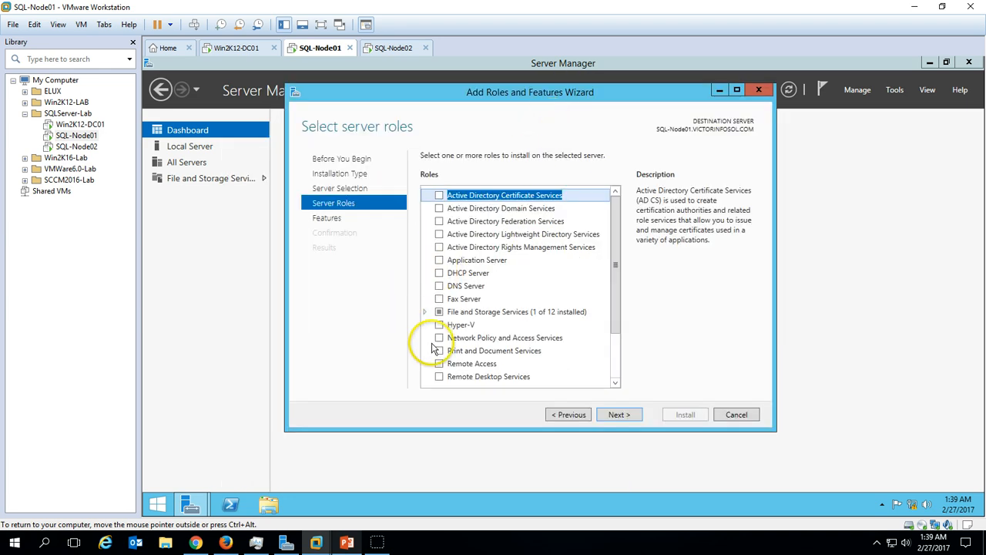
left_click(631, 416)
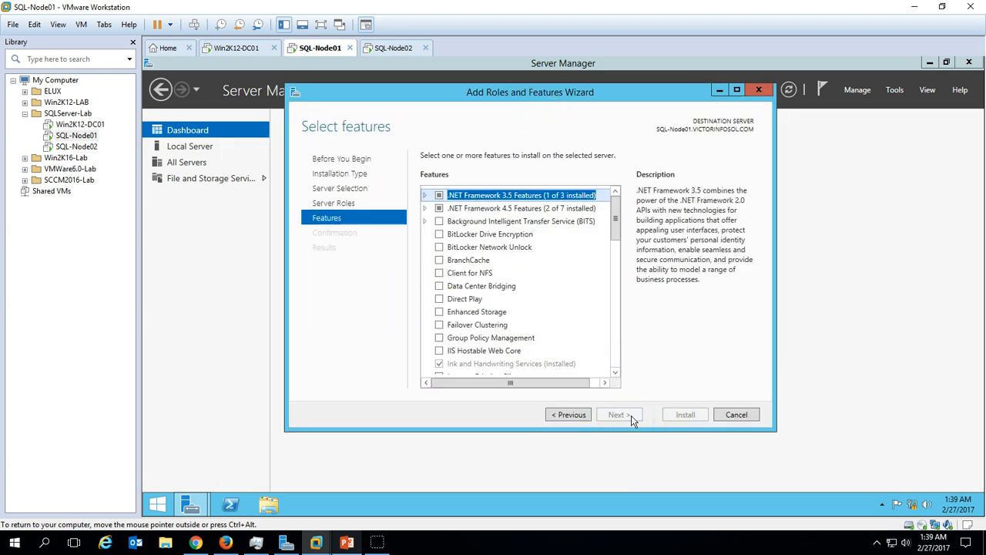
Install the Failover Clustering feature with its required management tools on SQL-Node01
left_click(439, 325)
left_click(579, 365)
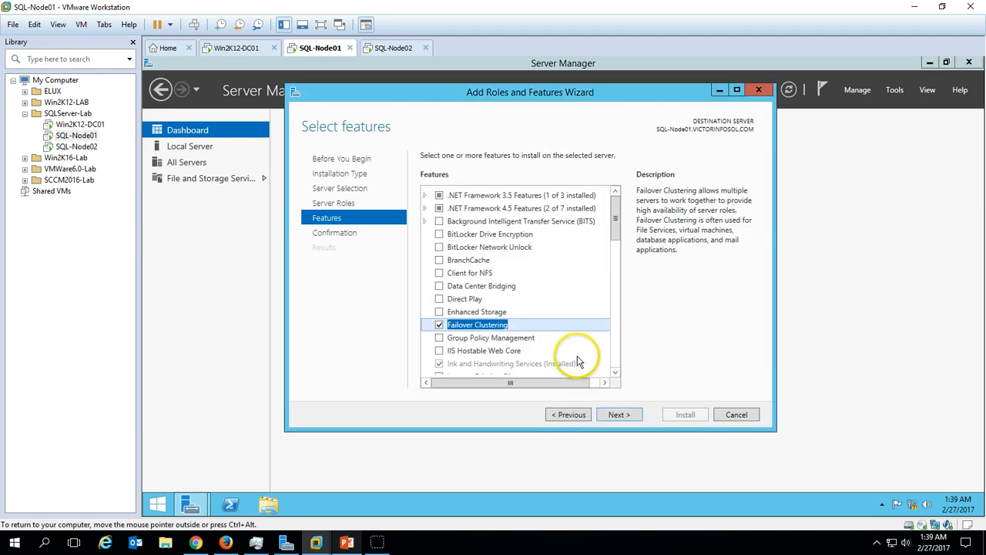
left_click(622, 415)
left_click(689, 415)
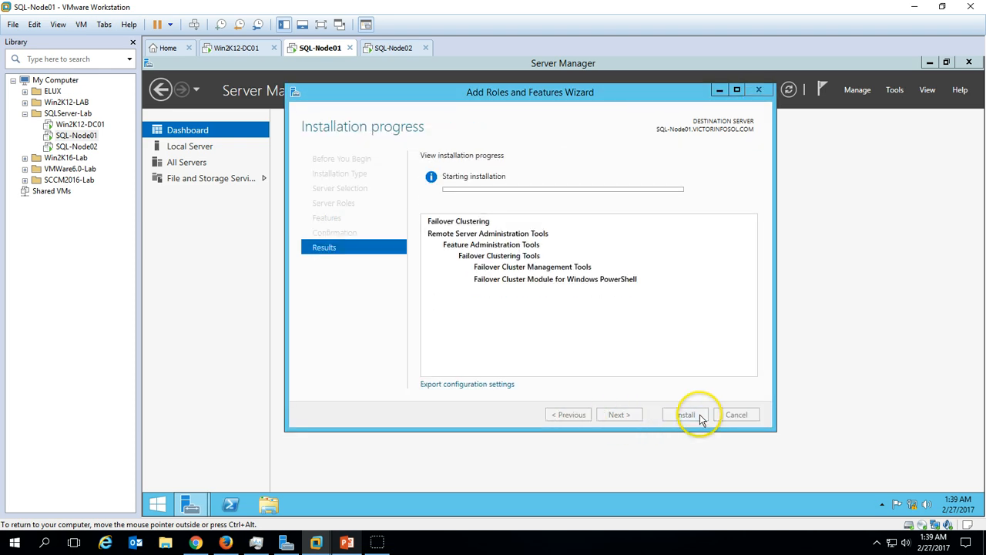
Start the Add Roles and Features Wizard on SQL-Node02 and proceed with the default installation type, server and roles to the feature selection
left_click(394, 48)
left_click(857, 90)
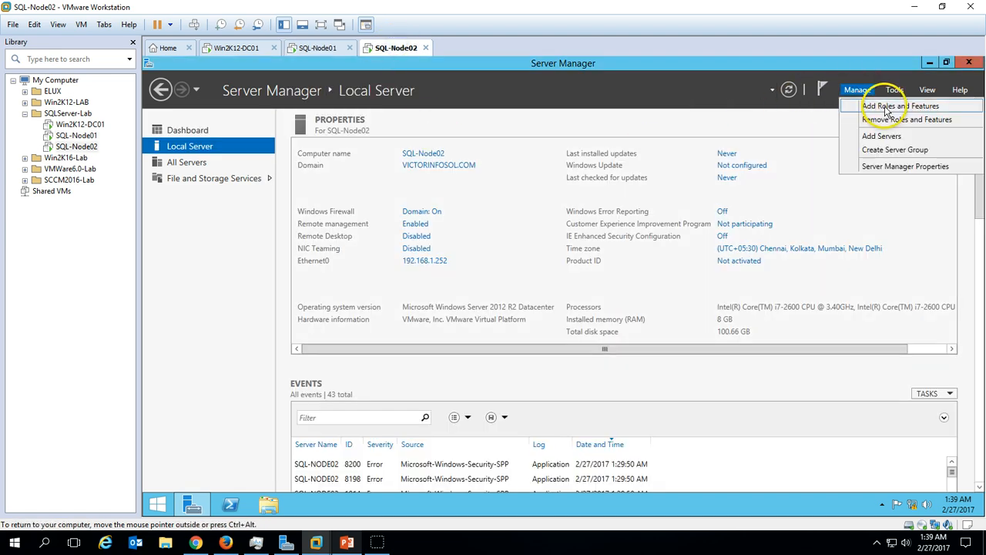
left_click(888, 108)
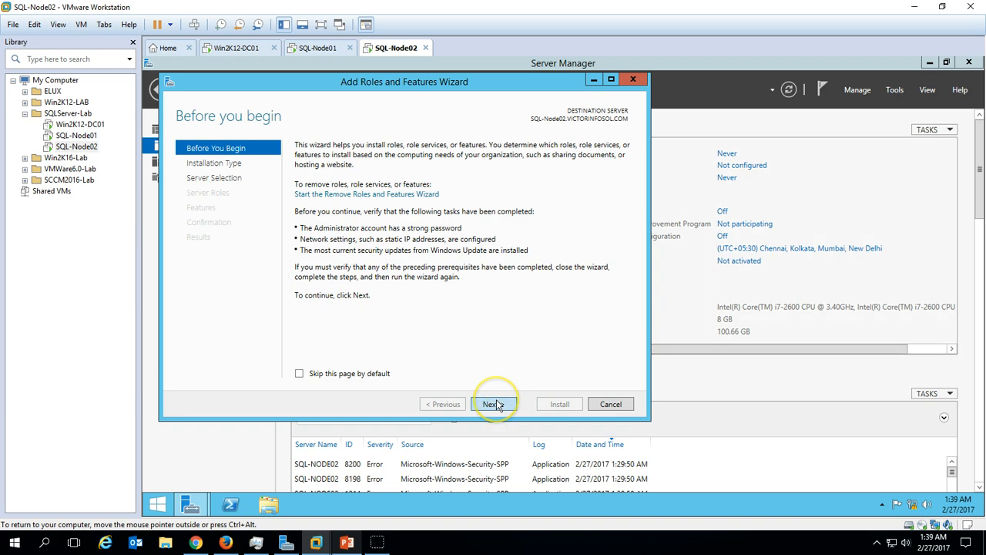
left_click(497, 404)
left_click(497, 404)
left_click(497, 404)
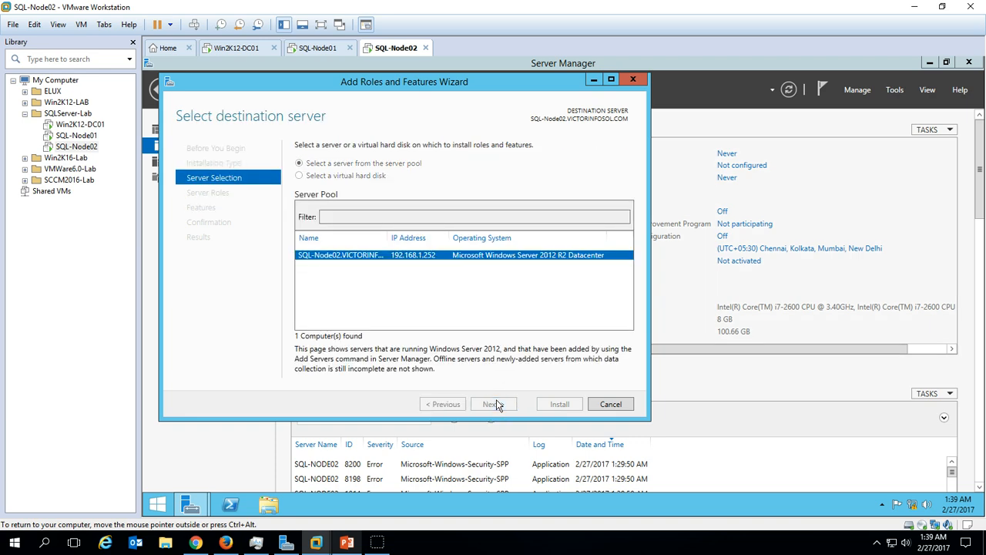
left_click(497, 404)
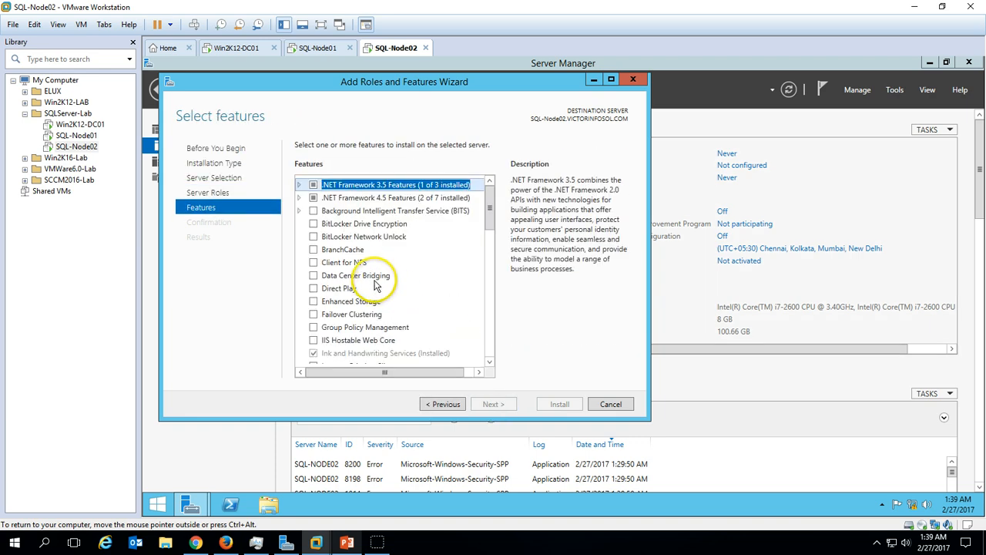
Install the Failover Clustering feature on SQL-Node02 and show its Server Manager dashboard
left_click(314, 316)
left_click(439, 347)
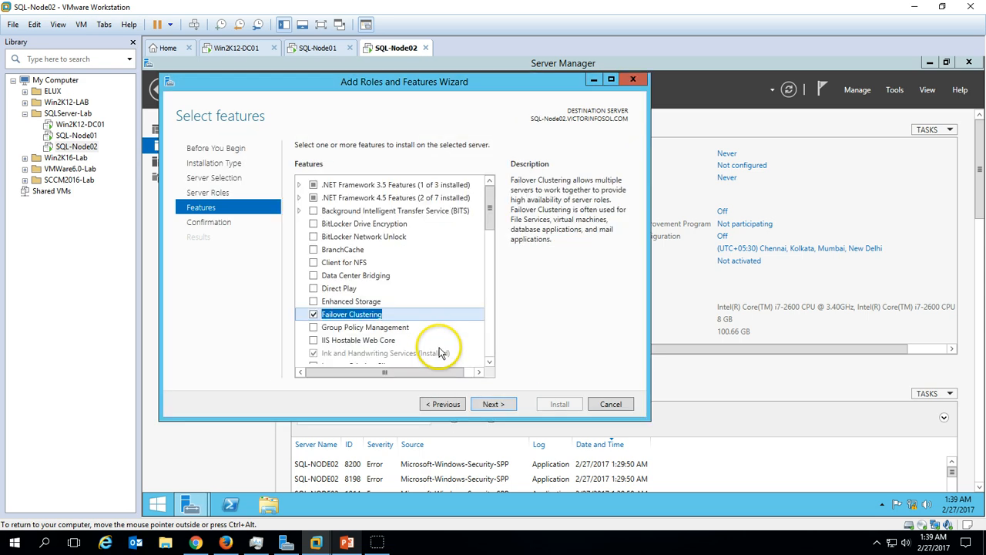
left_click(502, 404)
left_click(563, 404)
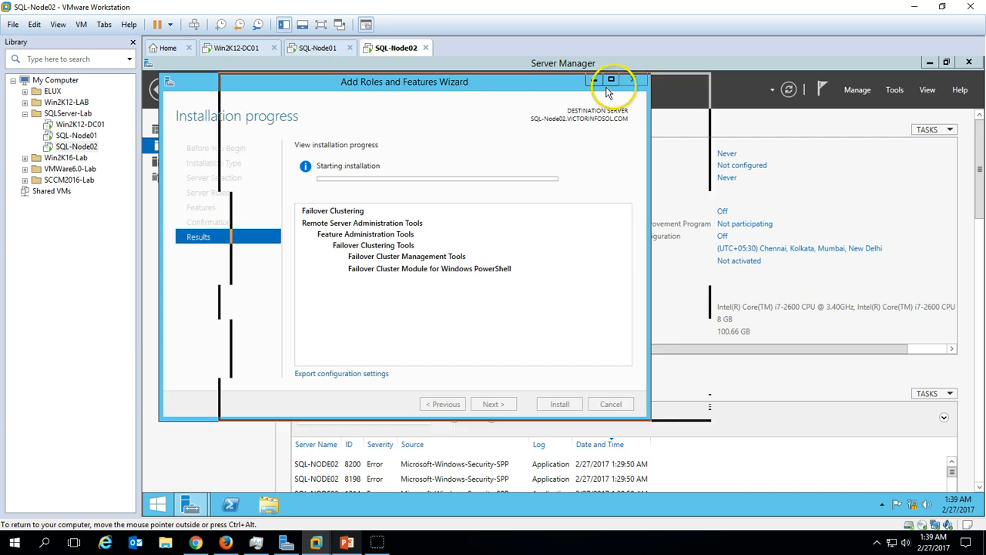
left_click(188, 131)
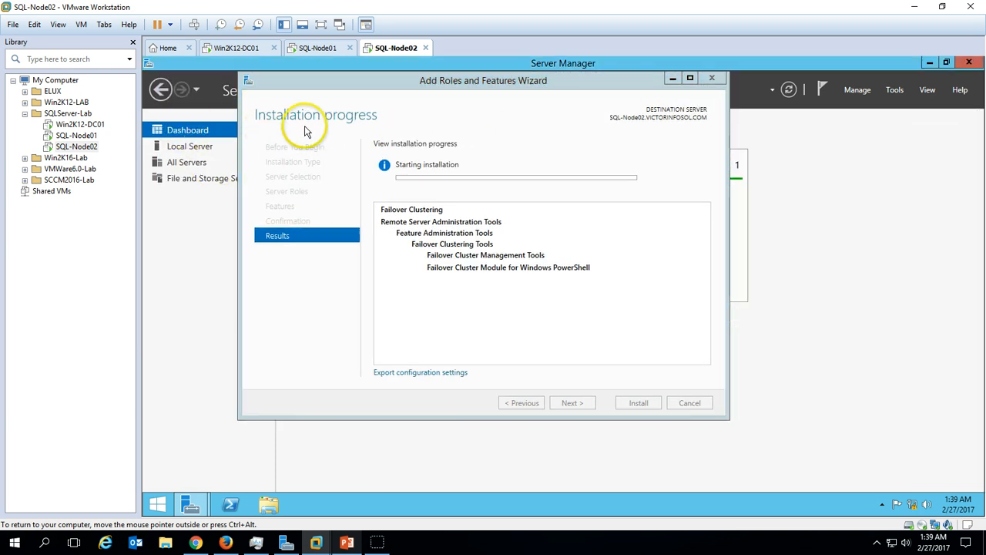
Check the Failover Clustering installation progress on SQL-Node01 and SQL-Node02, and review the AlwaysOn task list slide in PowerPoint
left_click(321, 48)
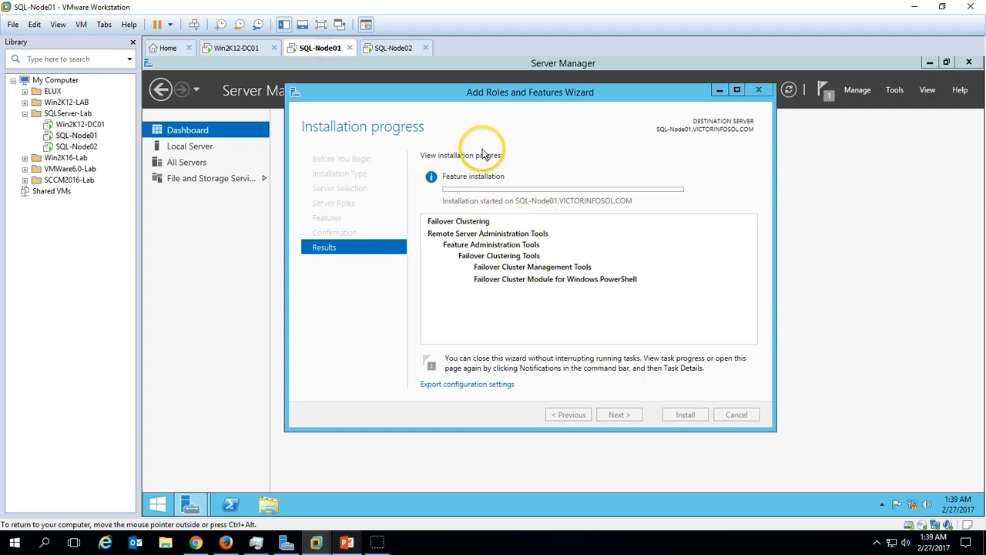
left_click(258, 46)
left_click(314, 48)
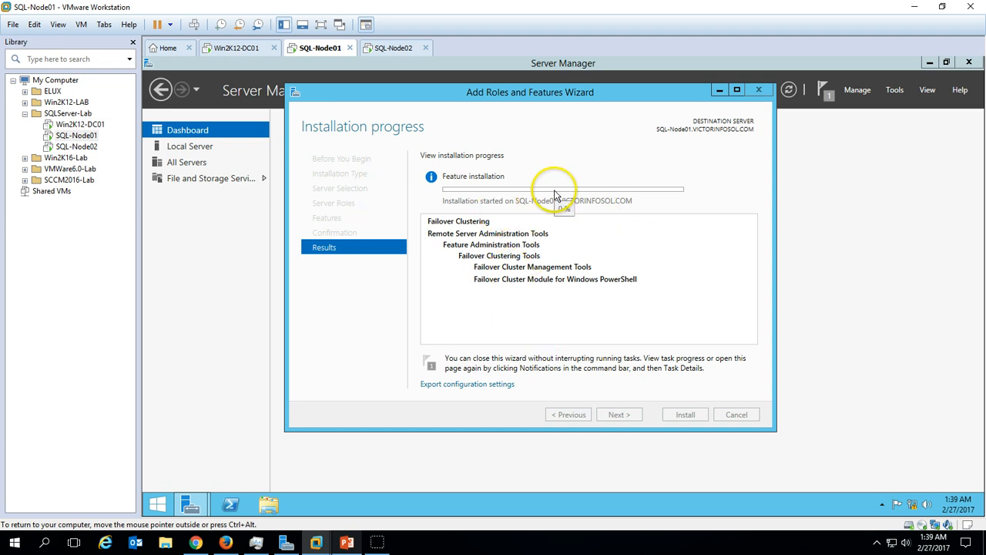
left_click(347, 542)
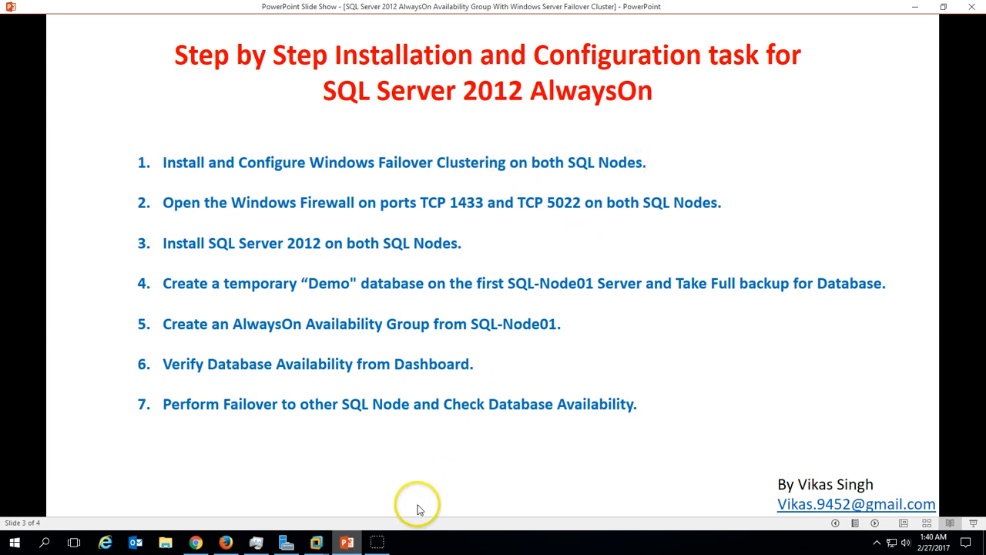
left_click(348, 542)
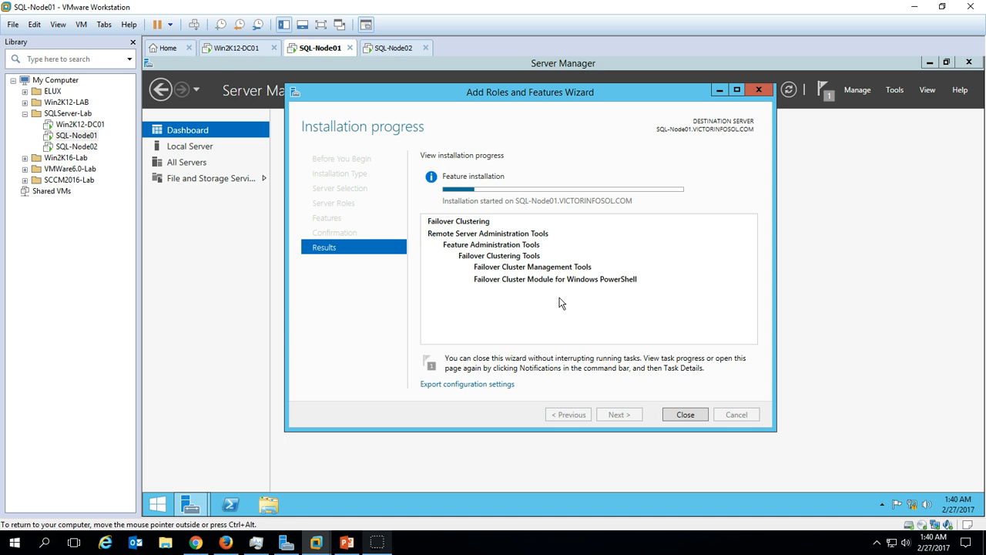
left_click(386, 48)
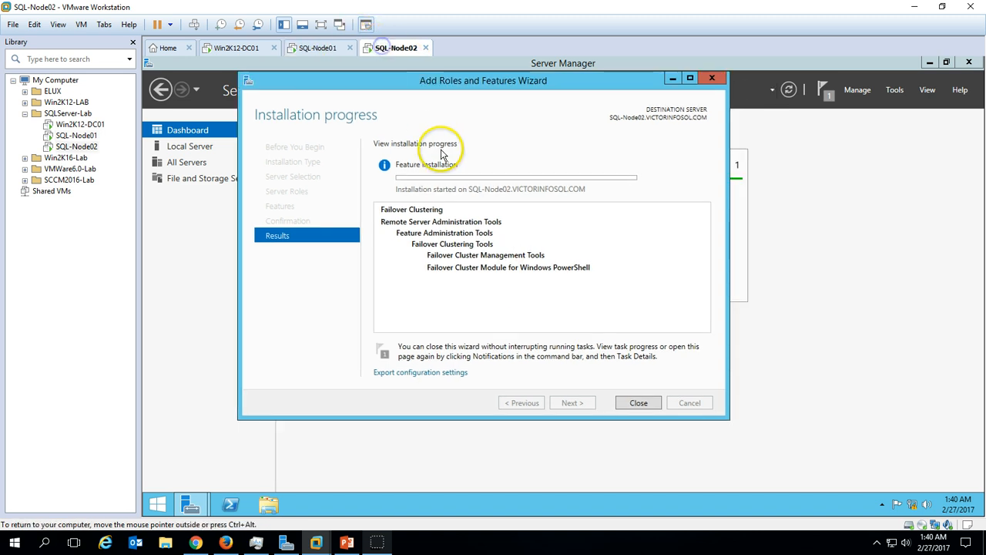
left_click_drag(443, 82, 534, 107)
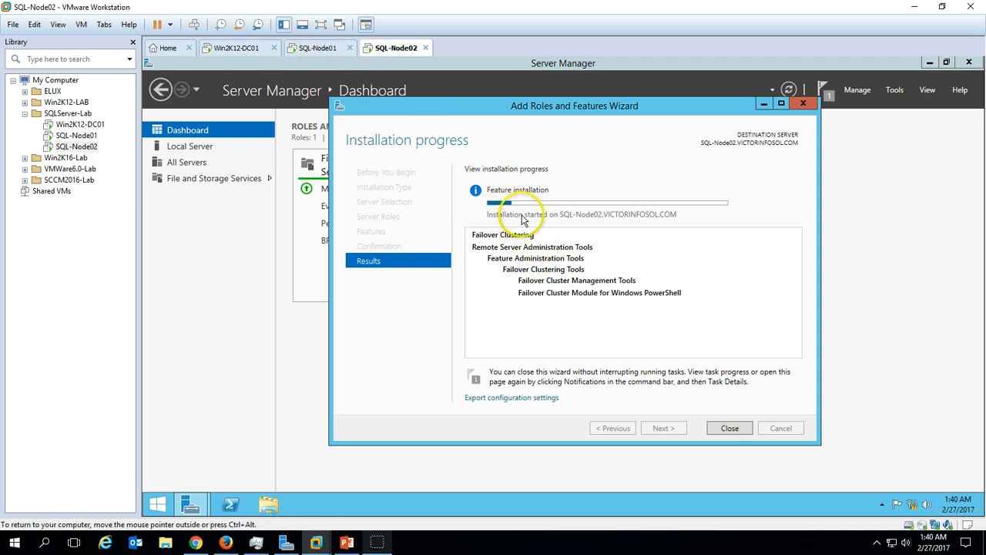
left_click(328, 47)
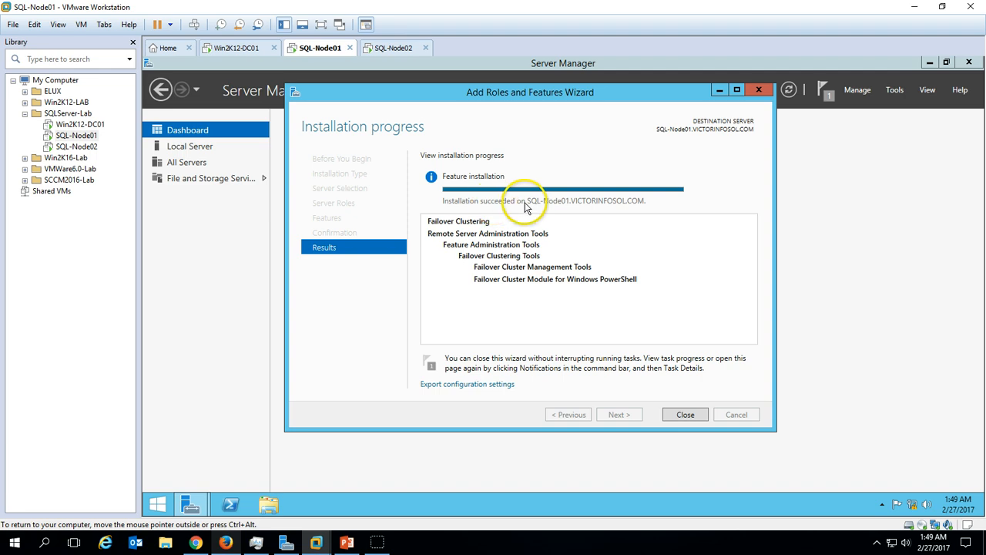
Close the Add Roles and Features Wizard on both SQL-Node01 and SQL-Node02
left_click(685, 415)
left_click(346, 542)
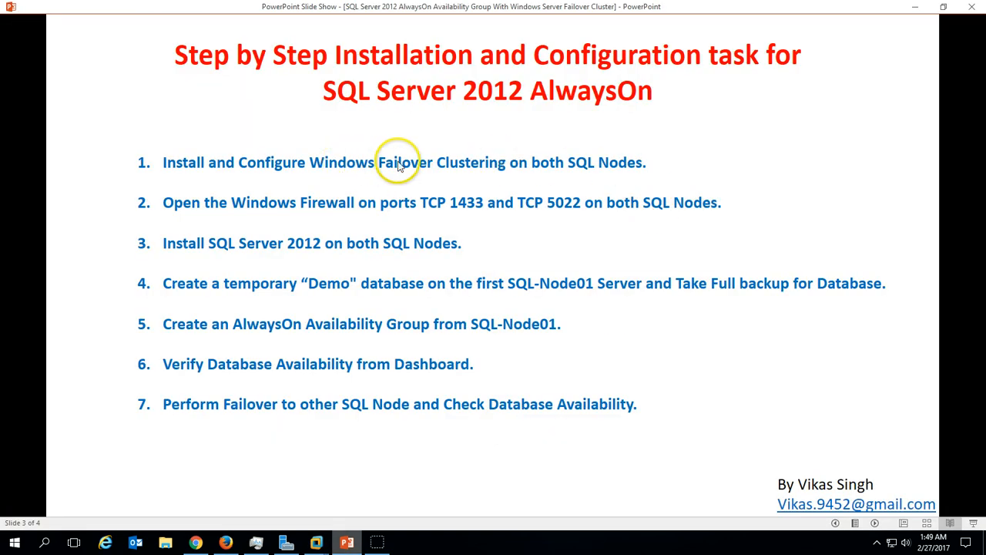
left_click(348, 539)
left_click(395, 49)
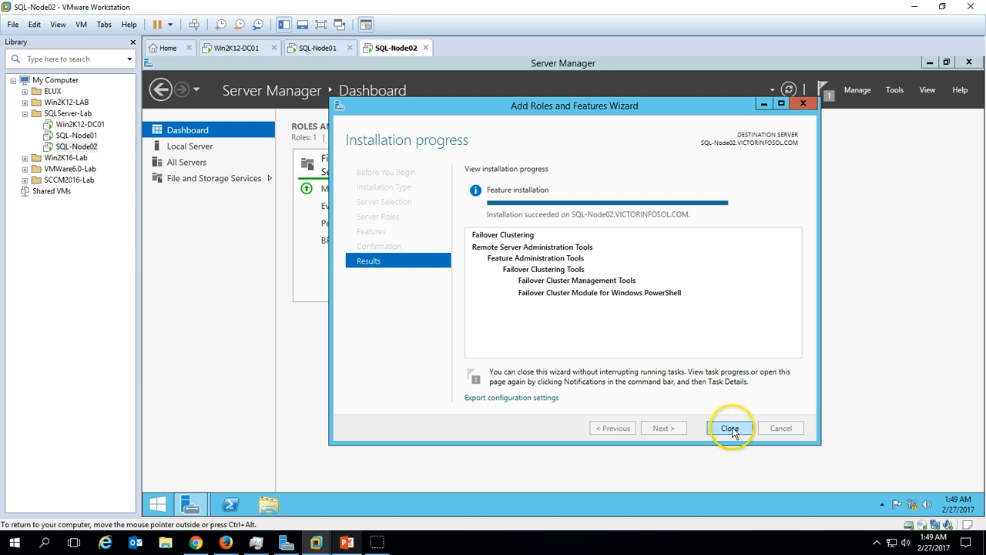
left_click(729, 428)
Open Failover Cluster Manager on SQL-Node01 and start the Create Cluster Wizard
left_click(320, 48)
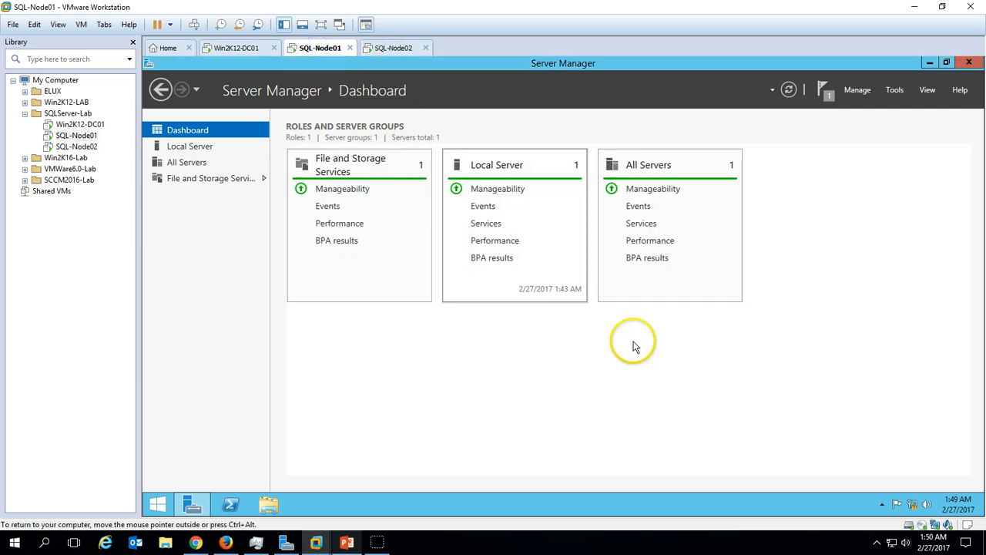
left_click(887, 92)
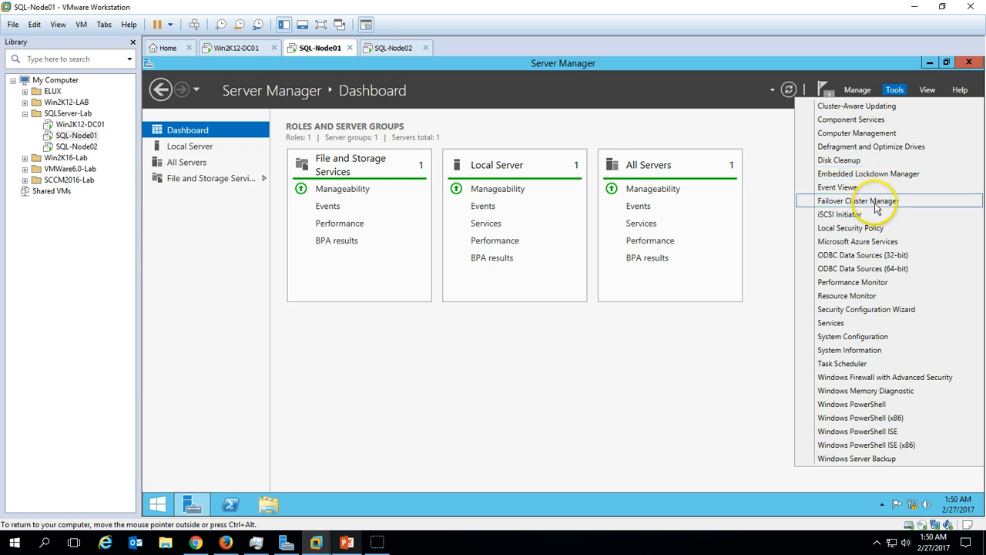
left_click(882, 202)
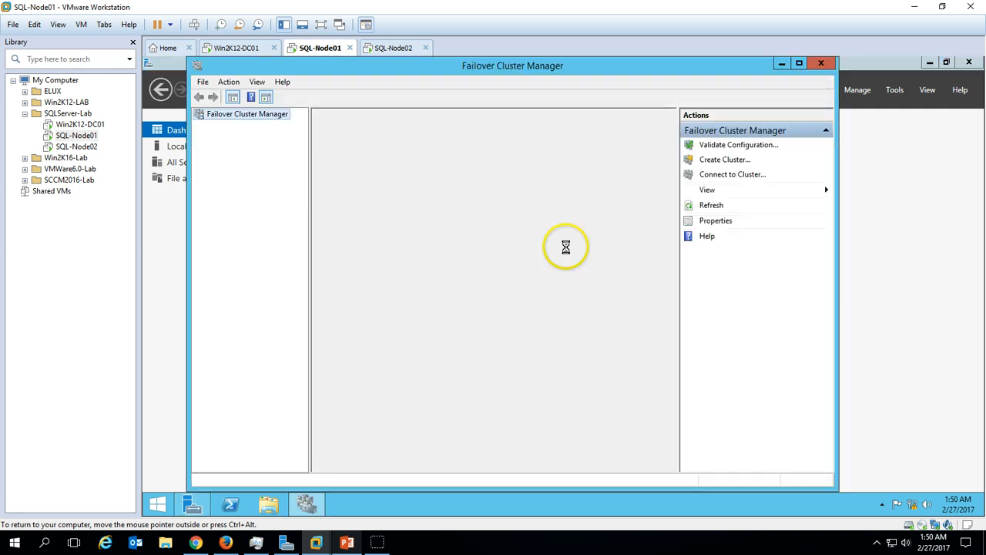
right_click(260, 118)
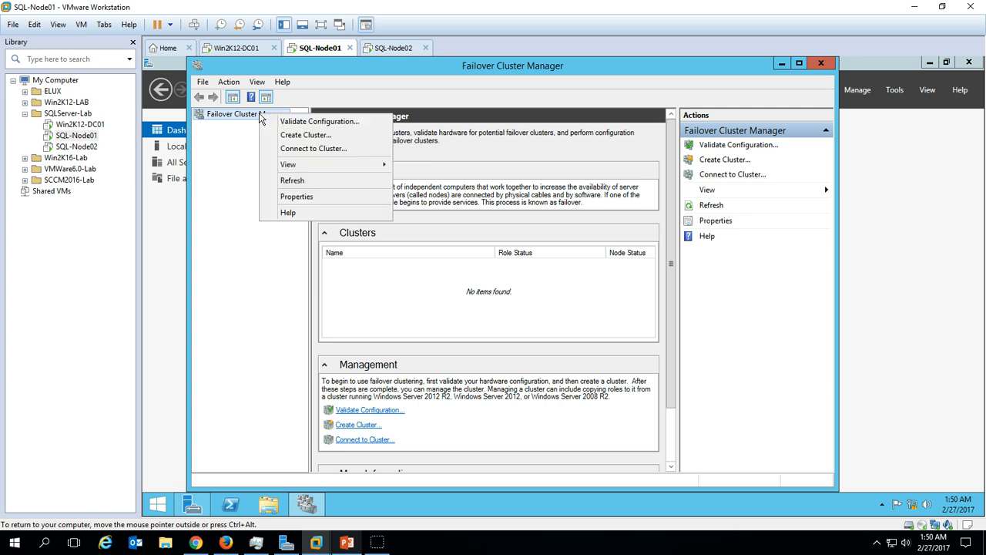
left_click(327, 137)
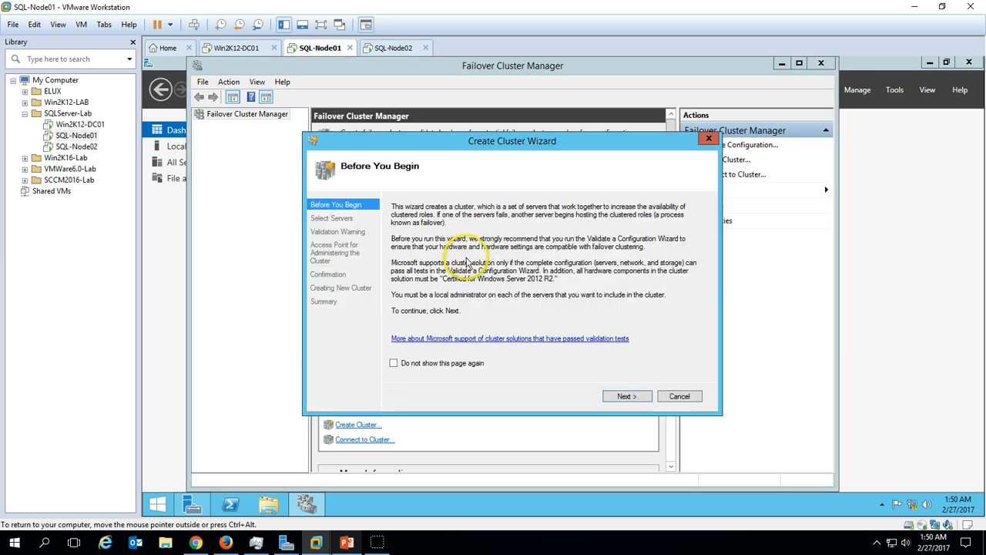
Find computers matching "sql", add SQL-NODE01 and SQL-NODE02 as the cluster's servers, and proceed to the validation choice
left_click(626, 396)
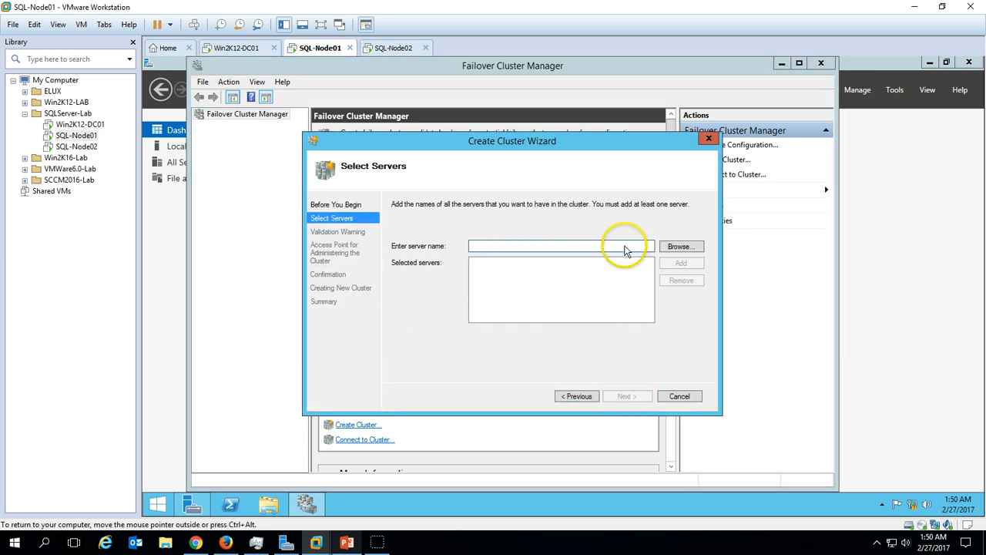
left_click(674, 247)
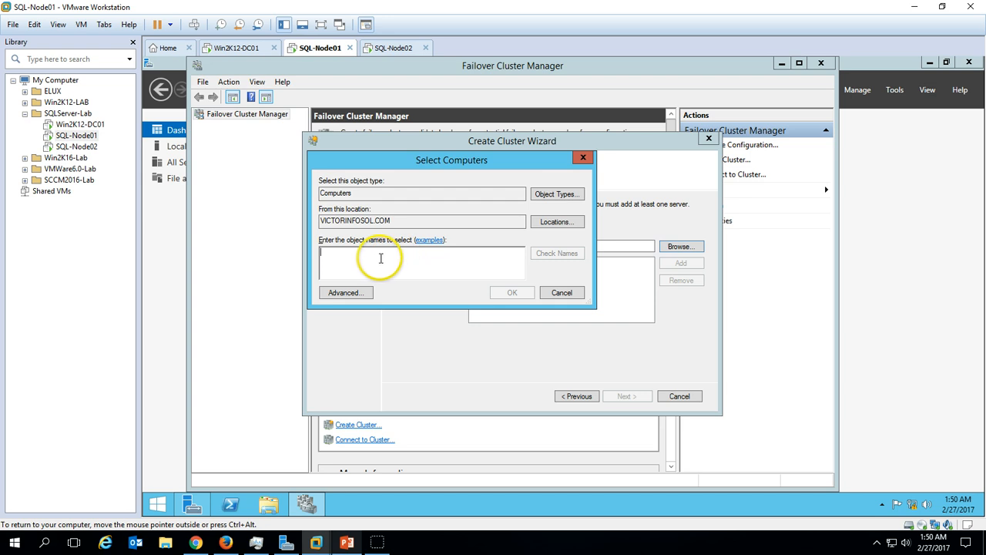
type("sql")
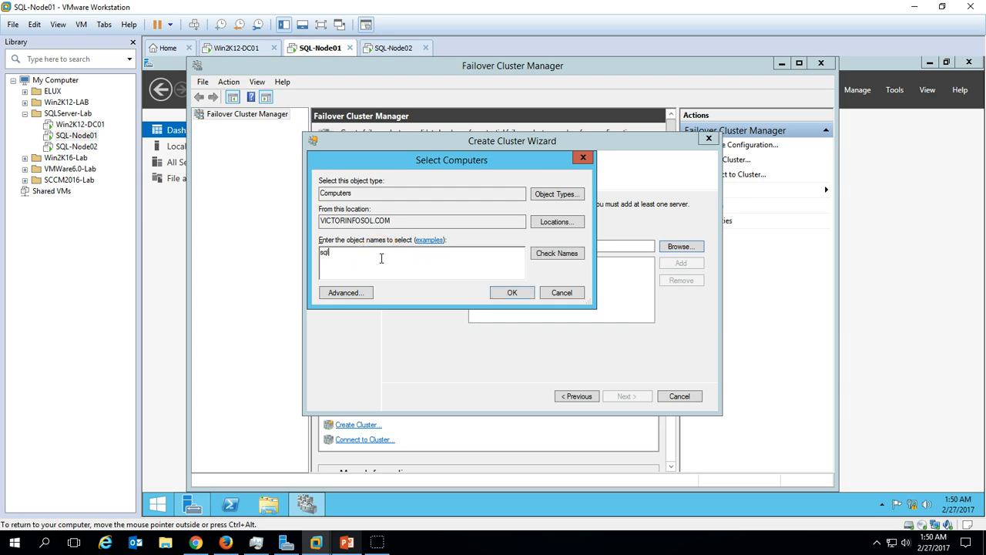
left_click(560, 255)
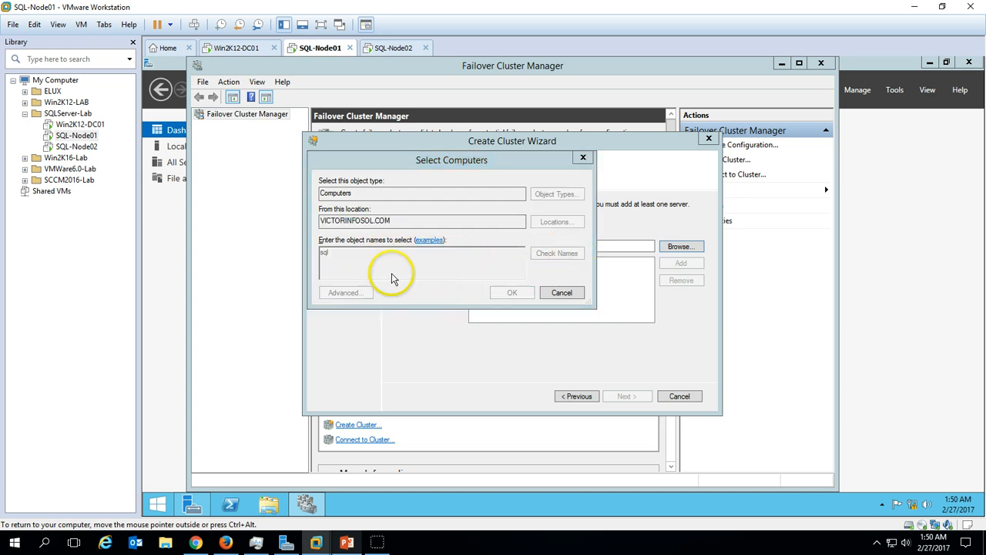
left_click(370, 254)
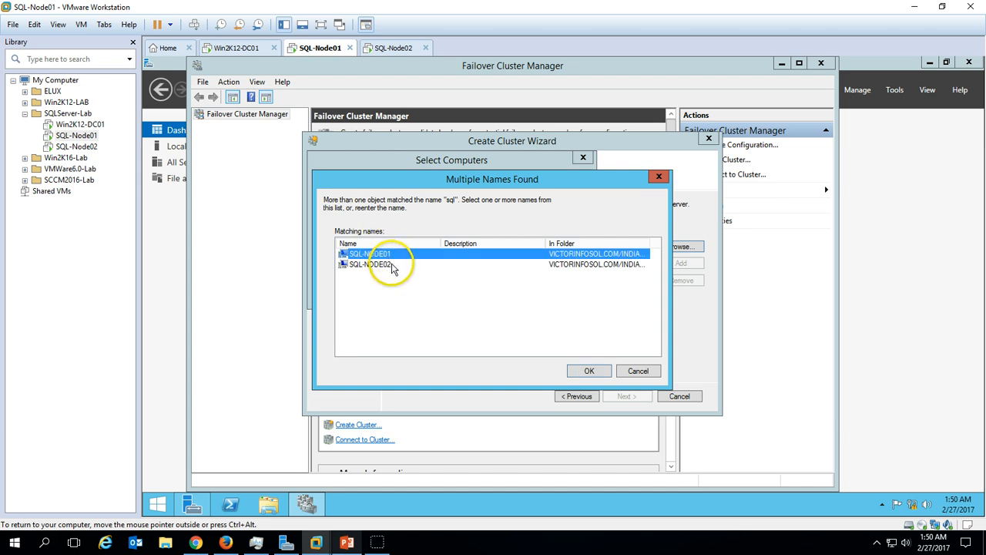
left_click(392, 264, "shift")
left_click(588, 371)
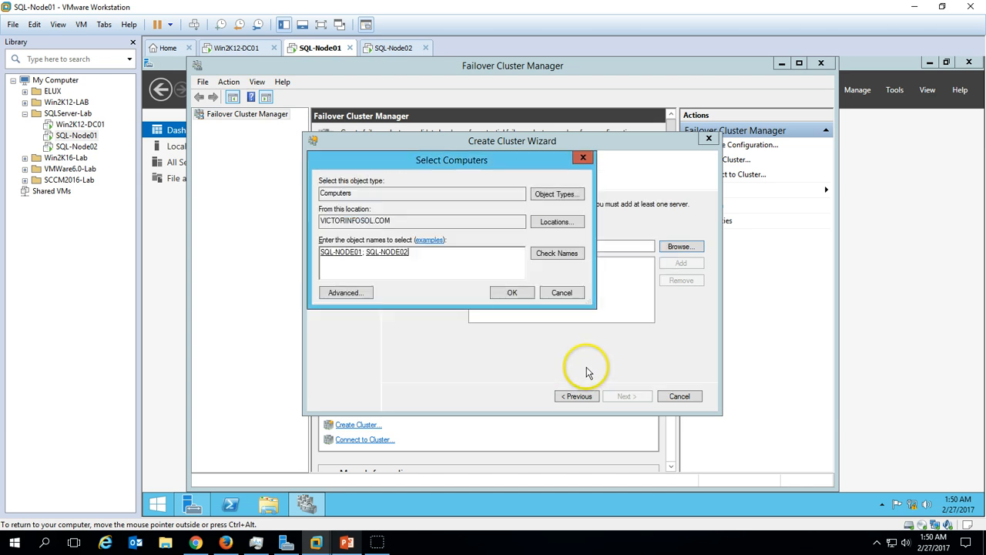
left_click(524, 293)
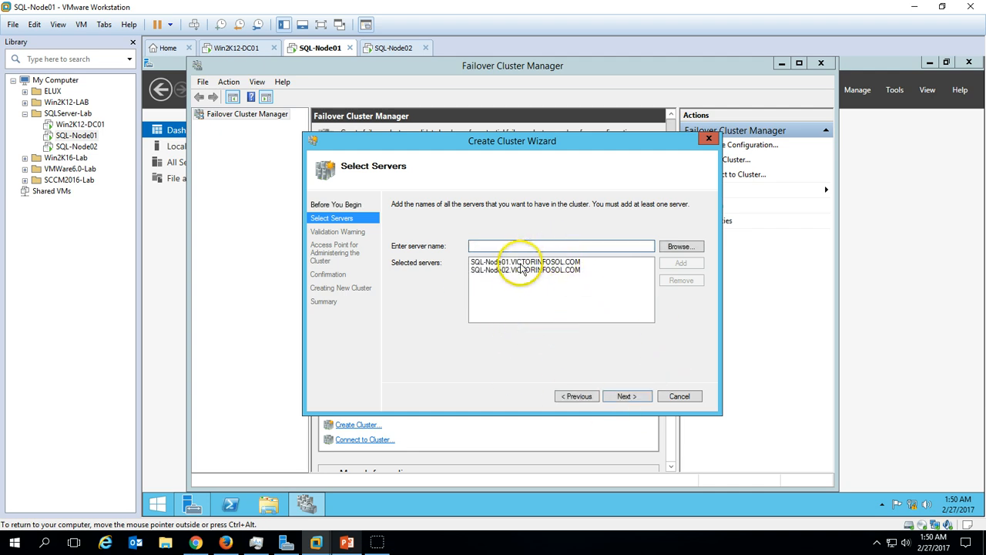
left_click(515, 271)
left_click(627, 396)
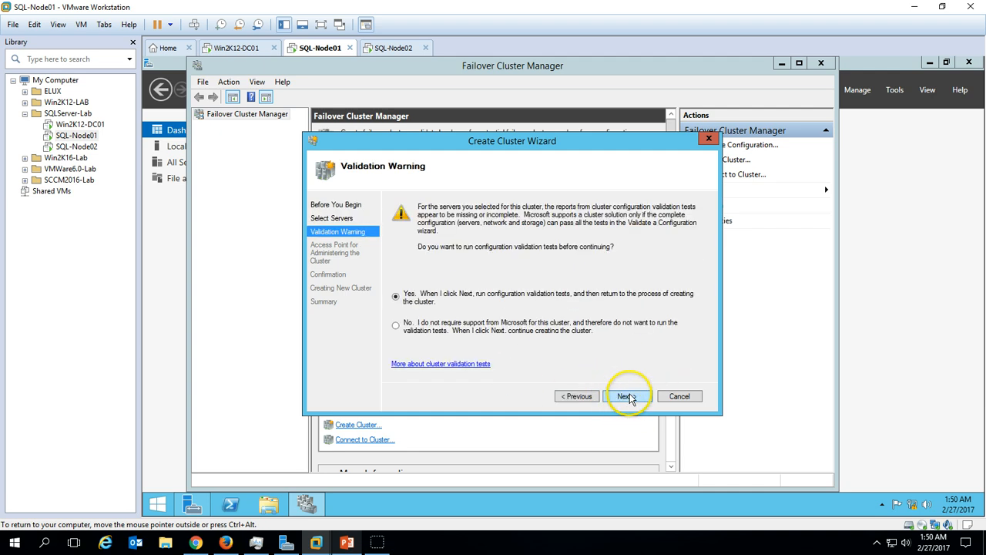
Choose not to run the configuration validation tests and continue to the cluster access point settings
left_click(396, 325)
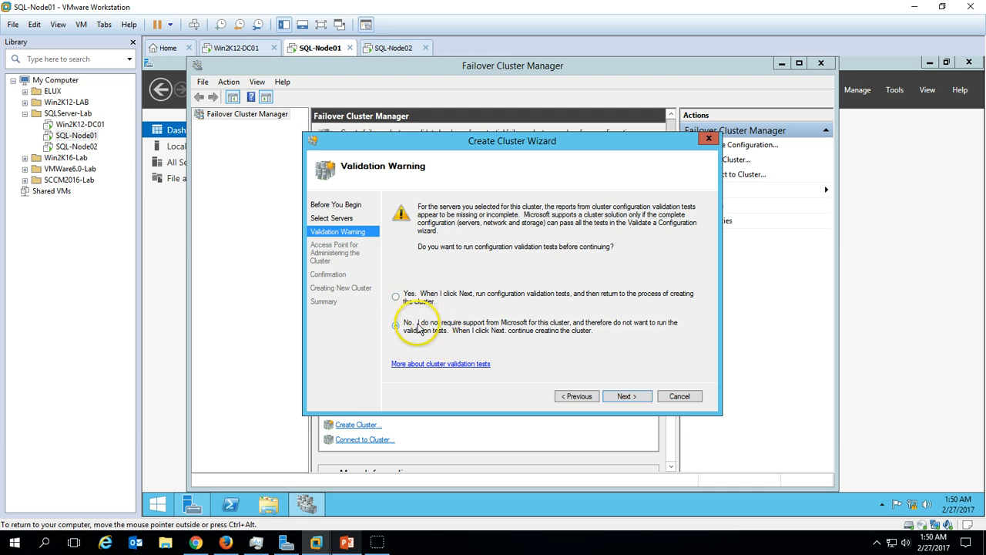
left_click(405, 297)
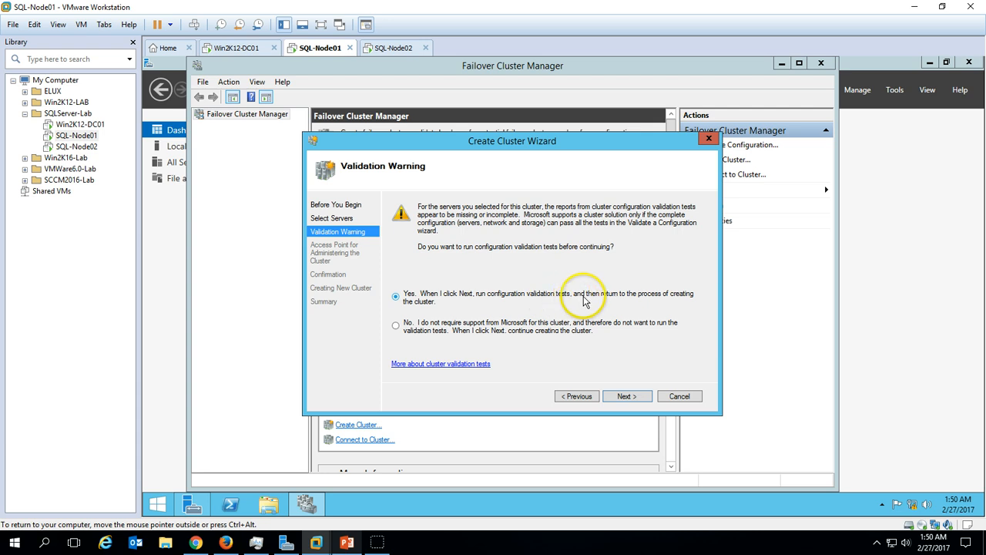
left_click(395, 325)
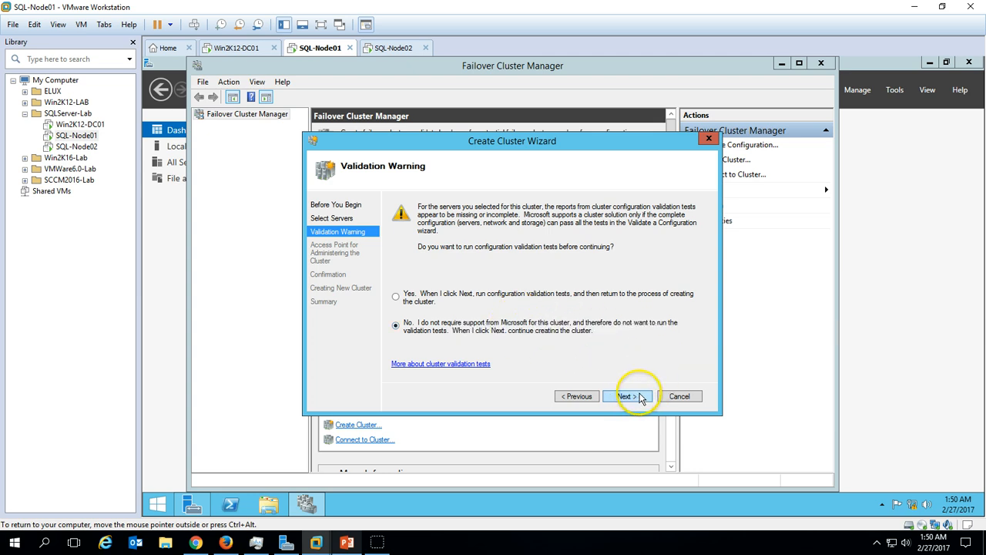
left_click(626, 396)
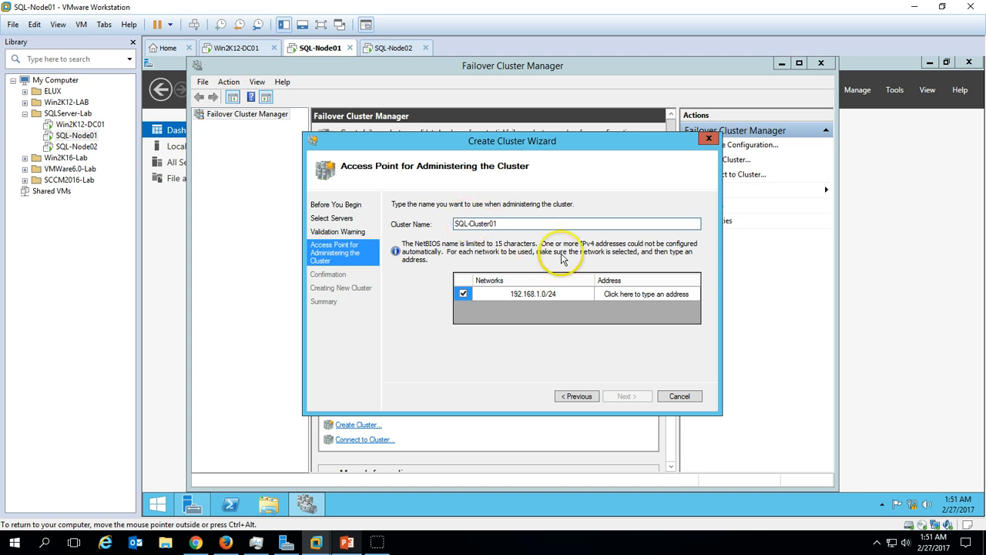
Name the cluster SQL-Cluster01, assign it the address 192.168.1.250, and continue to the confirmation page
left_click(641, 296)
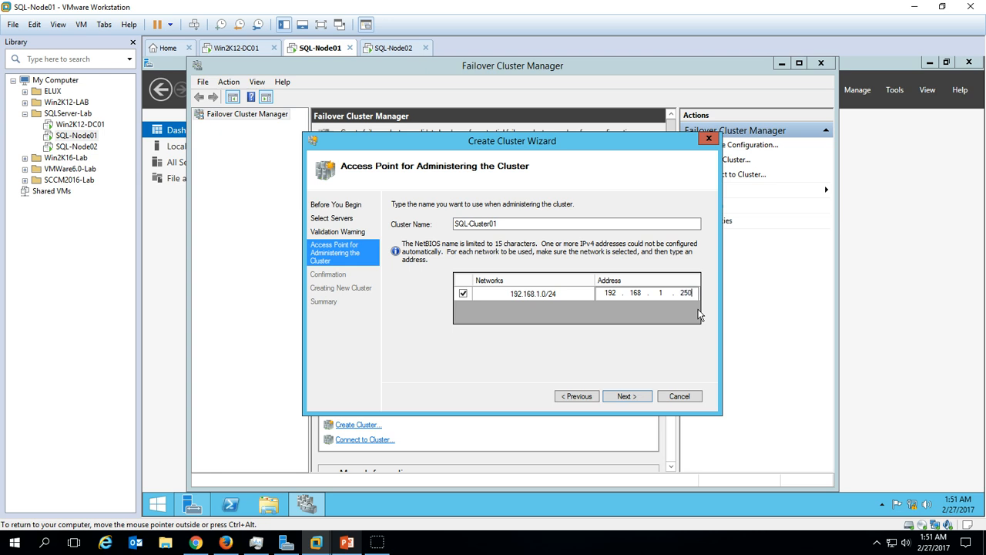
left_click(639, 398)
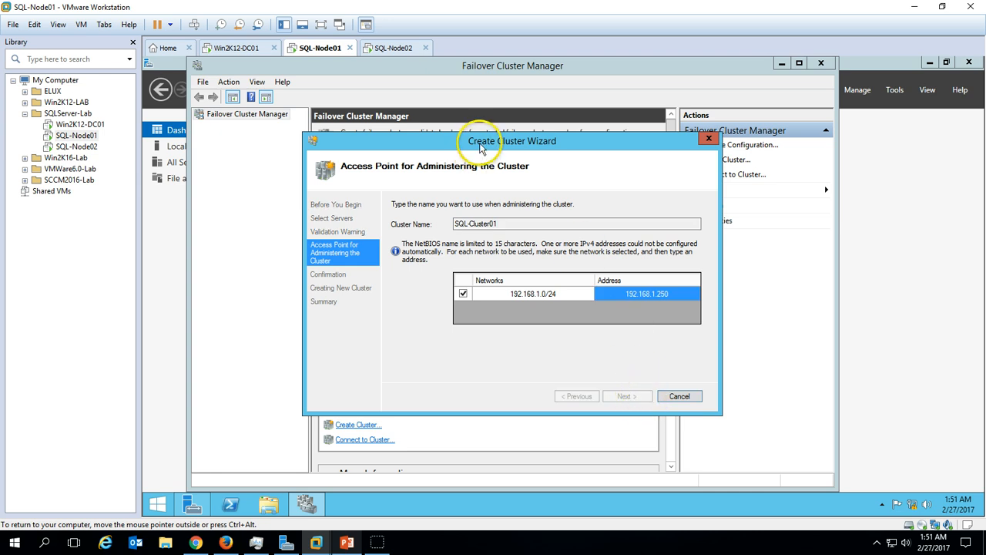
left_click_drag(483, 146, 480, 125)
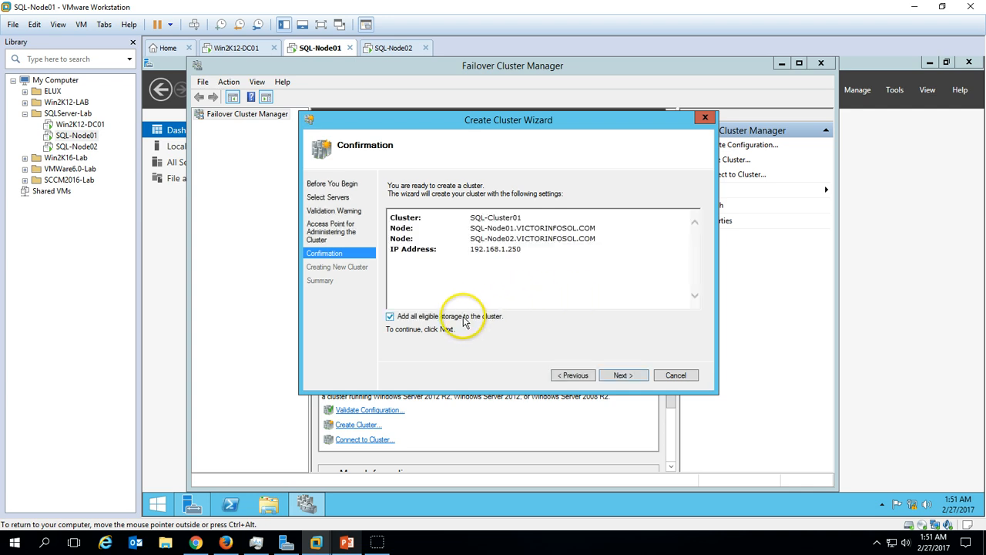
Exclude eligible storage from the cluster and review the cluster name and nodes on the confirmation page
left_click(390, 316)
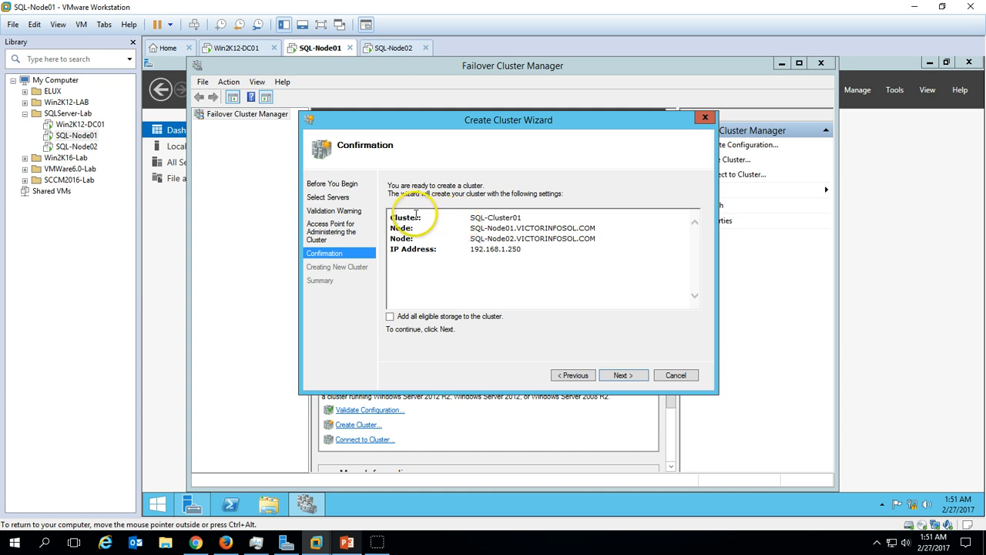
left_click_drag(391, 217, 529, 216)
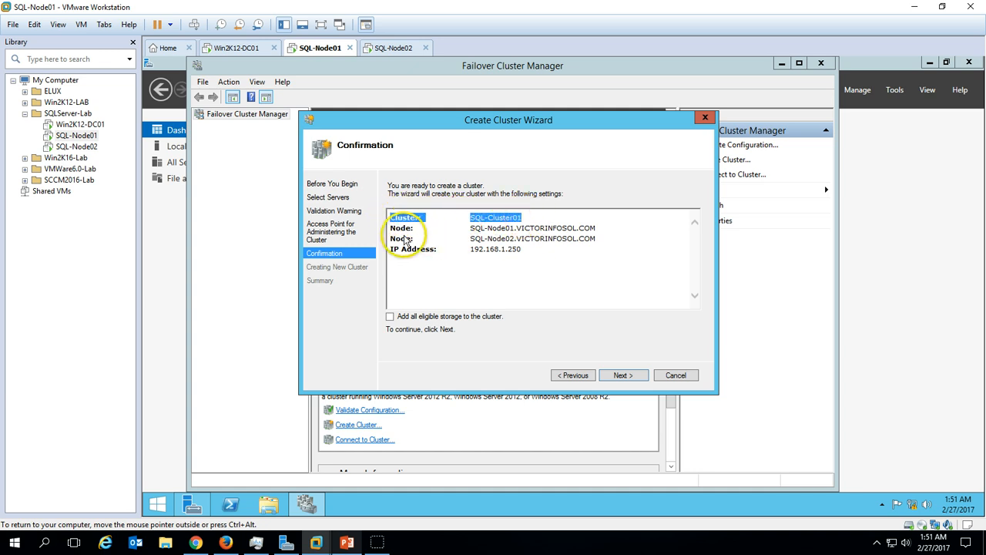
left_click_drag(392, 230, 600, 246)
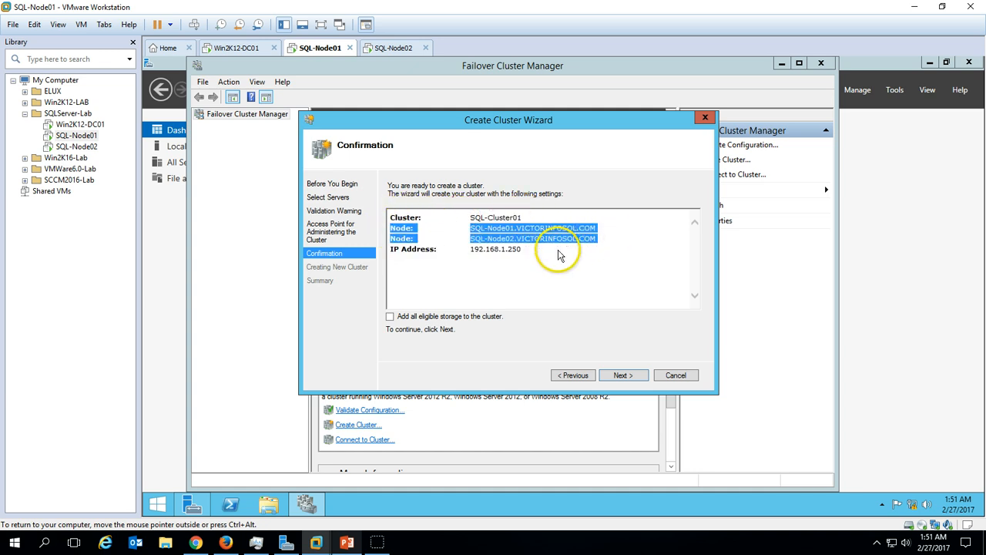
Accept the confirmed cluster settings and start creating SQL-Cluster01
left_click(532, 256)
left_click(624, 376)
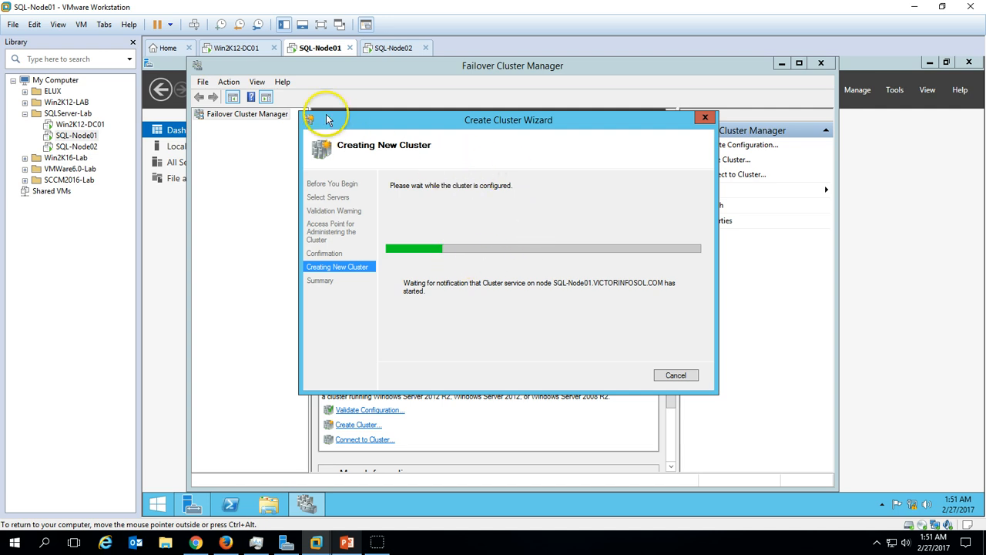
Open Active Directory Users and Computers on Win2K12-DC01, checking the cluster creation progress on SQL-Node01 meanwhile
left_click(239, 48)
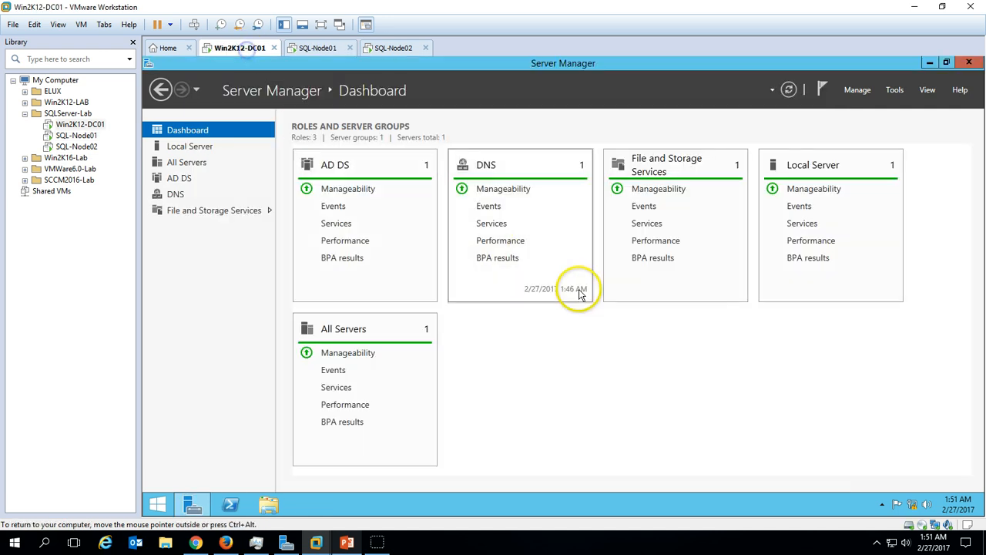
left_click(894, 90)
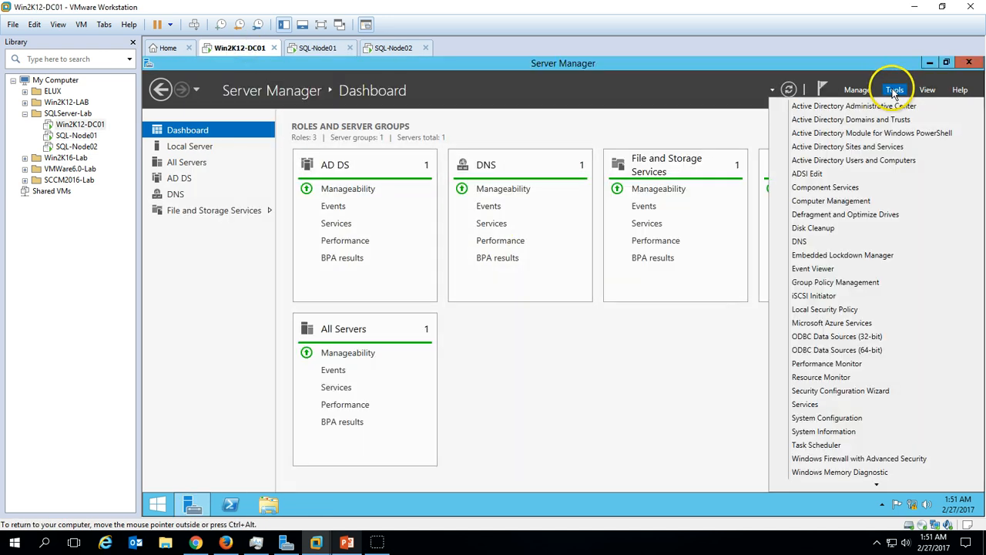
left_click(854, 164)
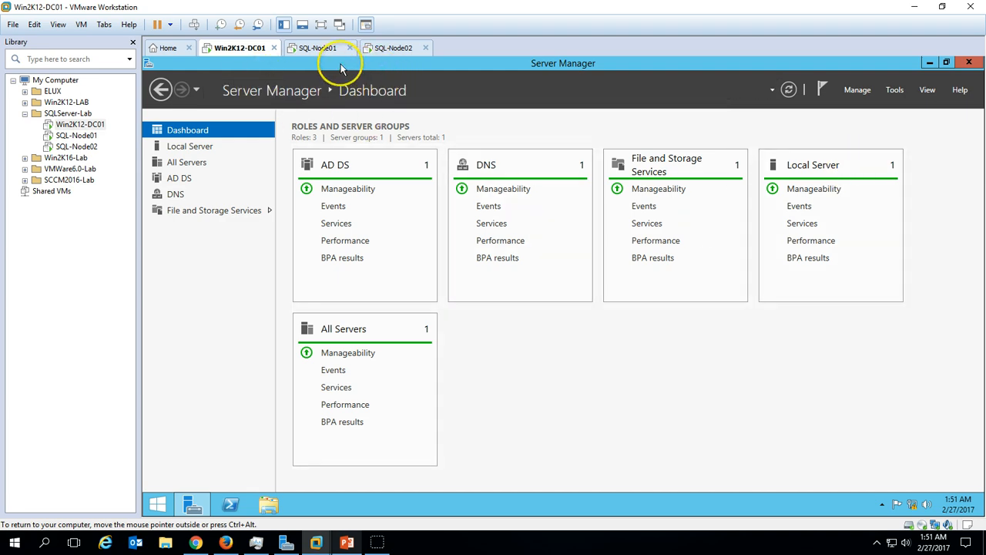
left_click(324, 48)
left_click(382, 49)
left_click(327, 47)
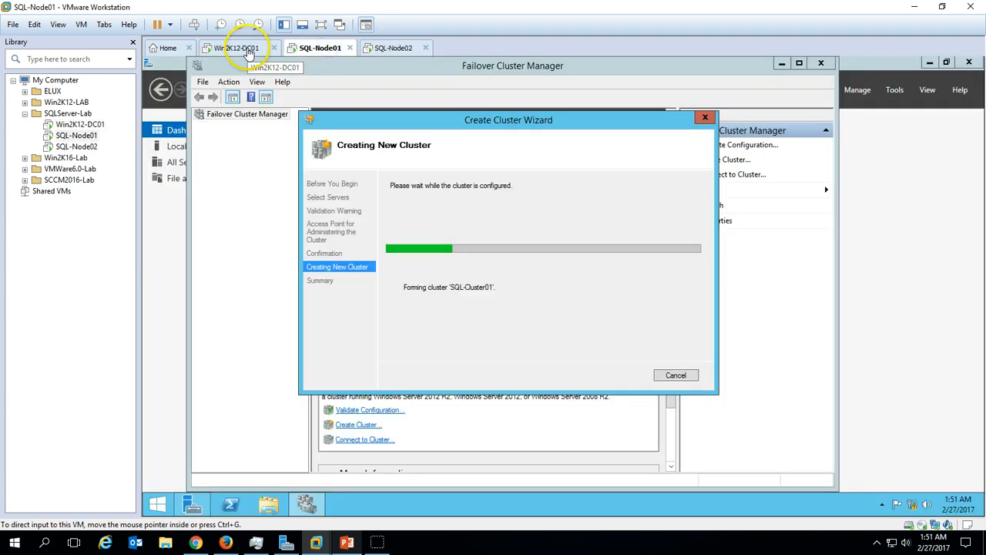
left_click(249, 49)
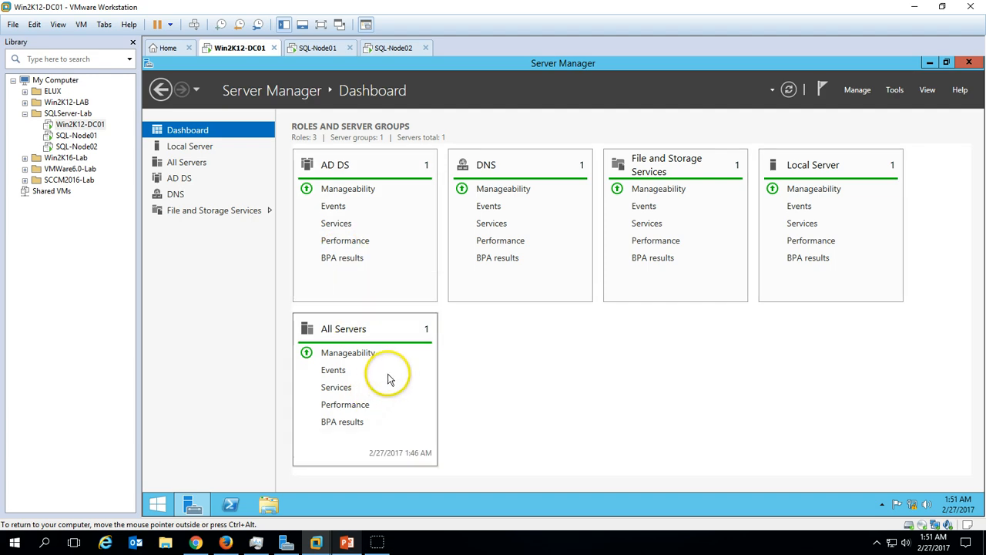
left_click(312, 48)
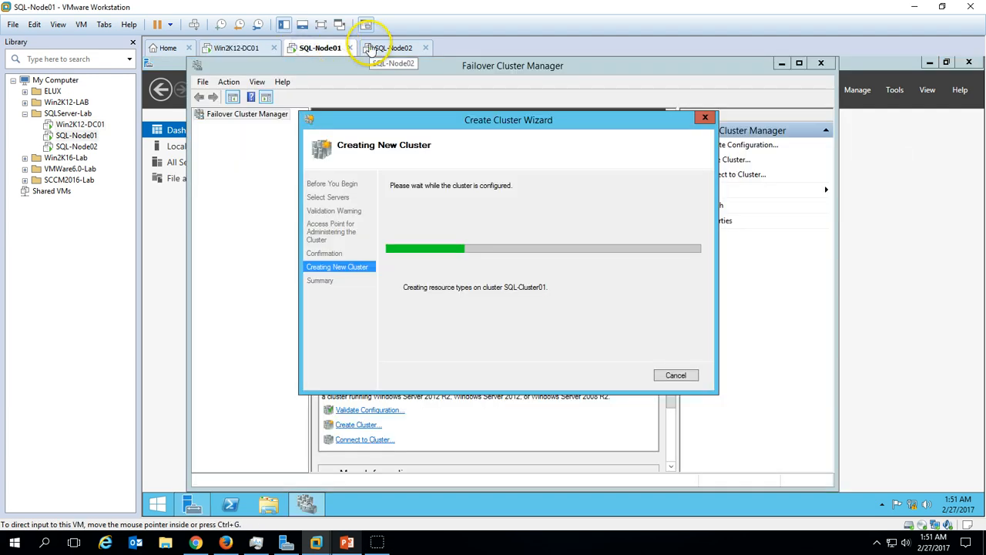
left_click(249, 48)
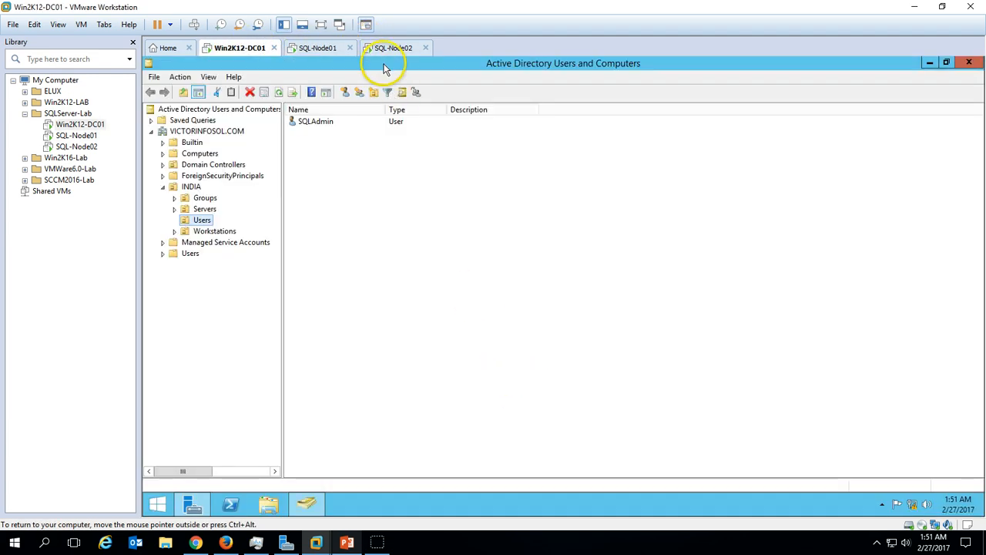
Show the Servers organizational unit under INDIA and examine the full description of the SQL-CLUSTER01 computer account
left_click(213, 210)
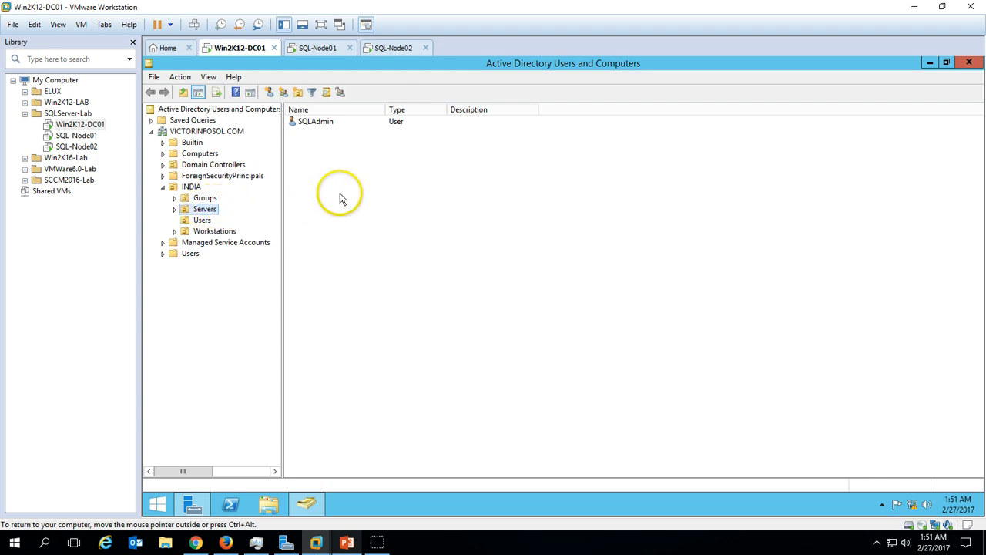
right_click(371, 187)
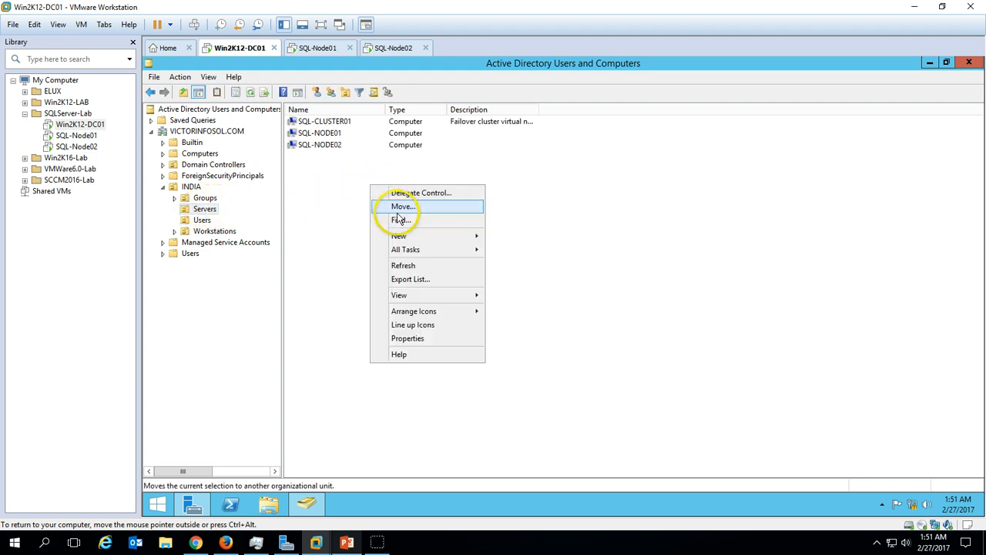
key("Escape")
left_click(339, 123)
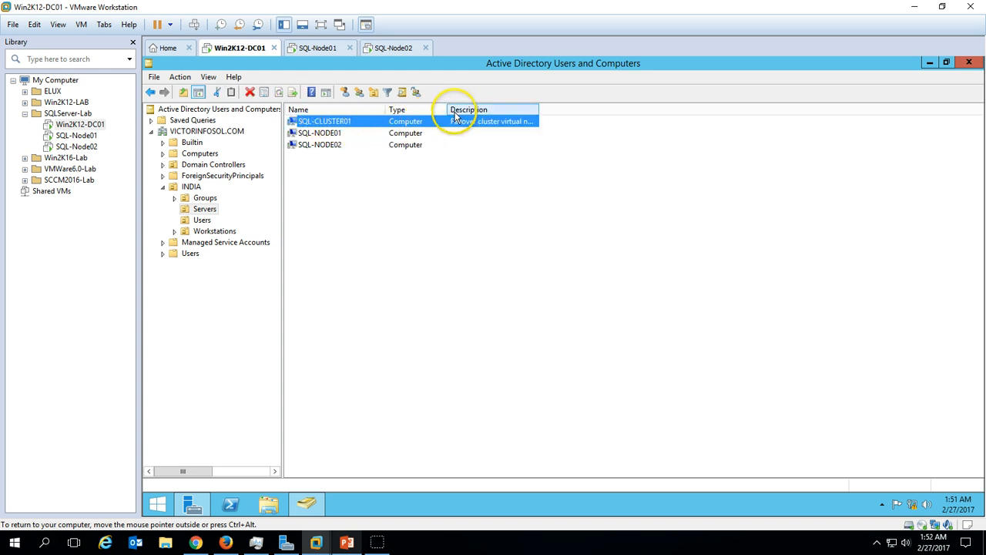
double_click(538, 110)
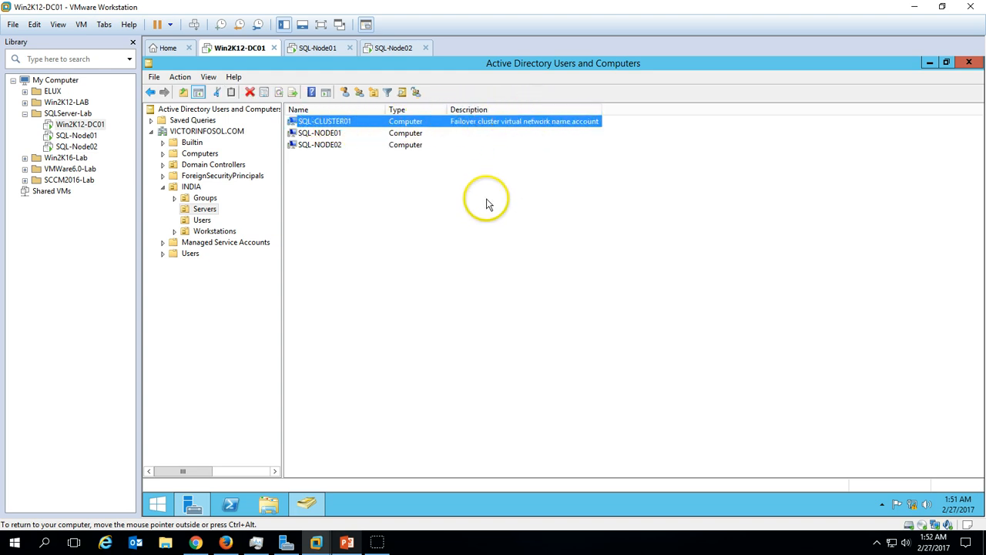
left_click(488, 202)
left_click(496, 127)
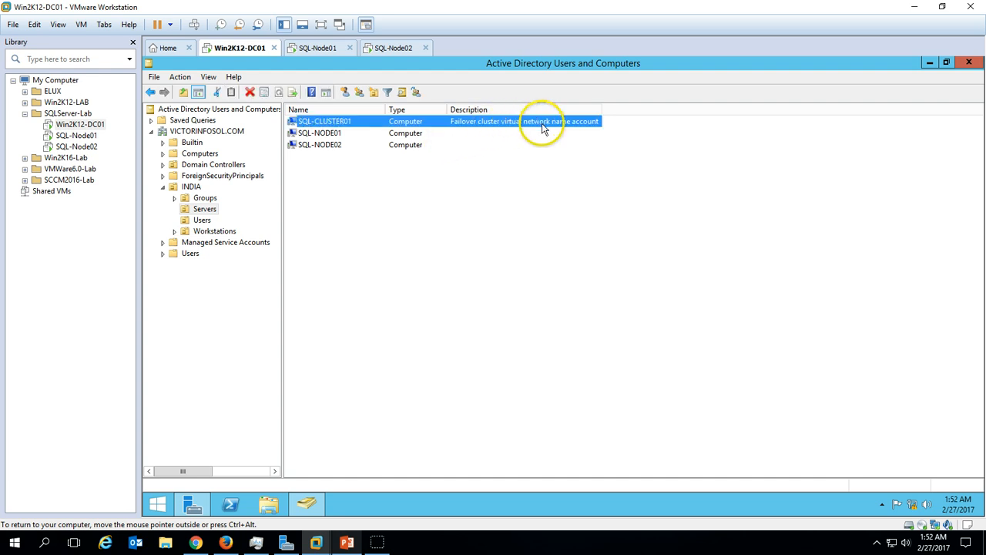
left_click(396, 157)
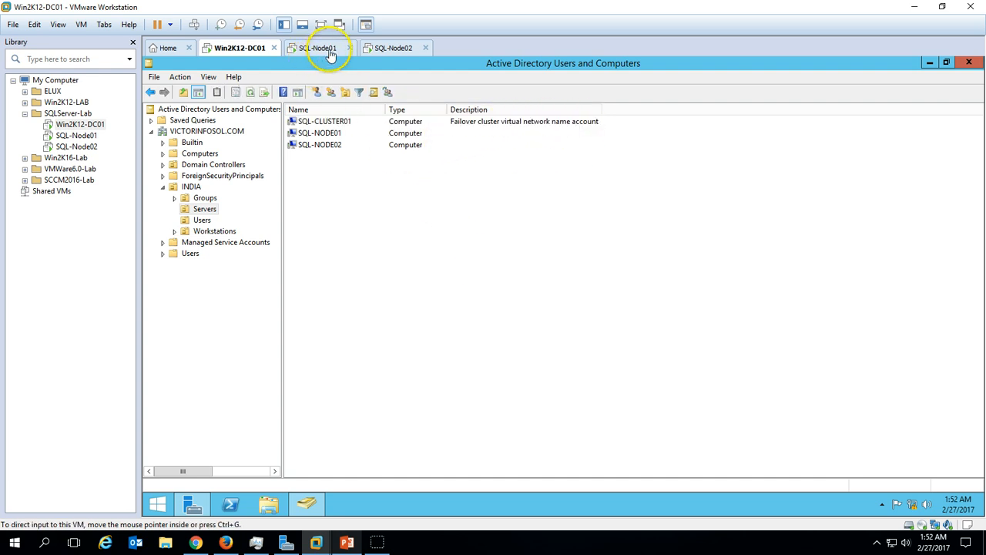
Return to SQL-Node01, finish the cluster creation wizard, and display SQL-Cluster01 with its components in a maximized Failover Cluster Manager
left_click(320, 48)
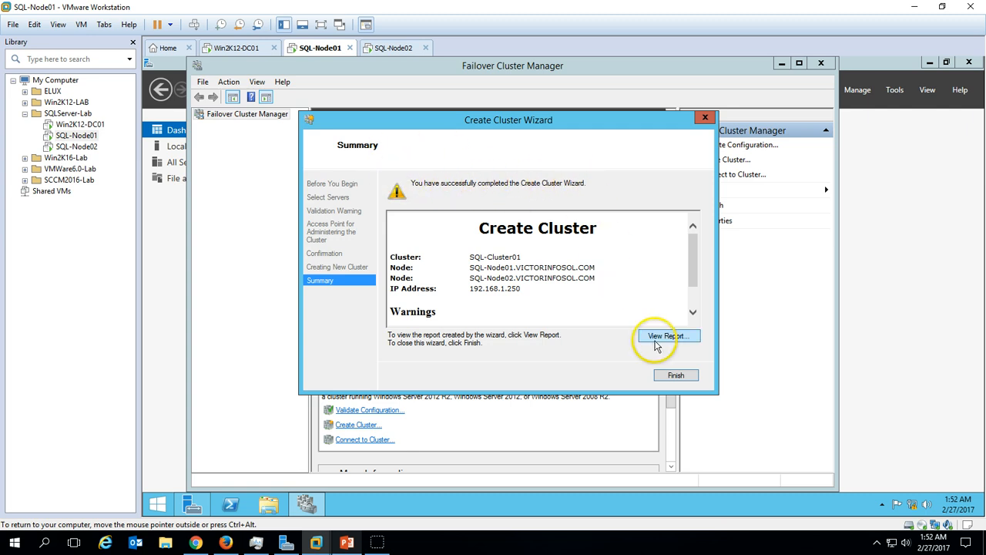
left_click(675, 374)
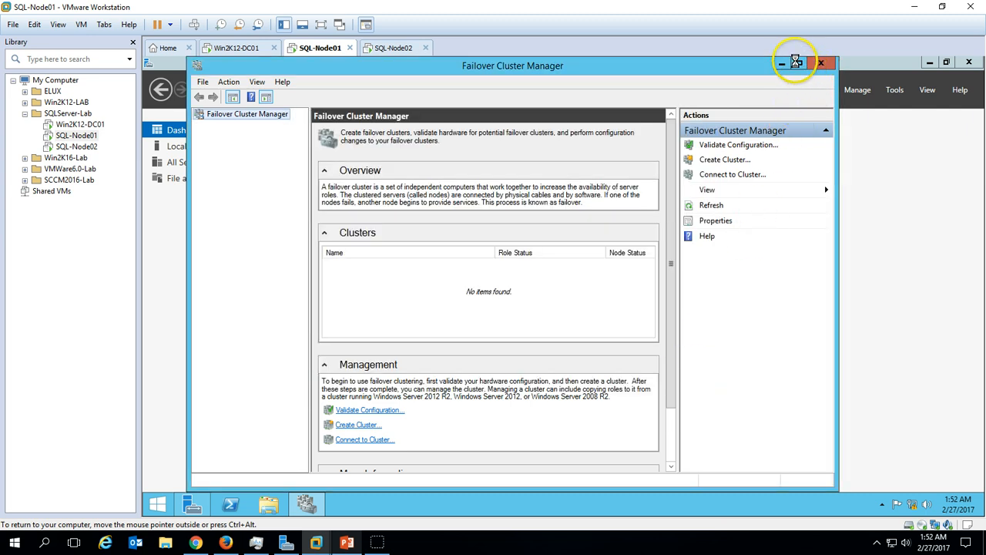
left_click(796, 61)
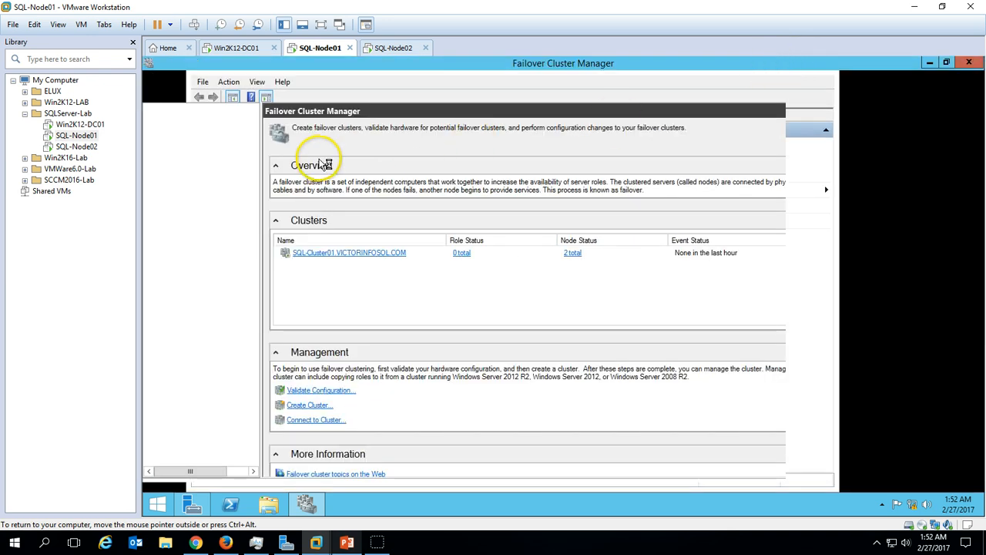
left_click(206, 123)
left_click(151, 121)
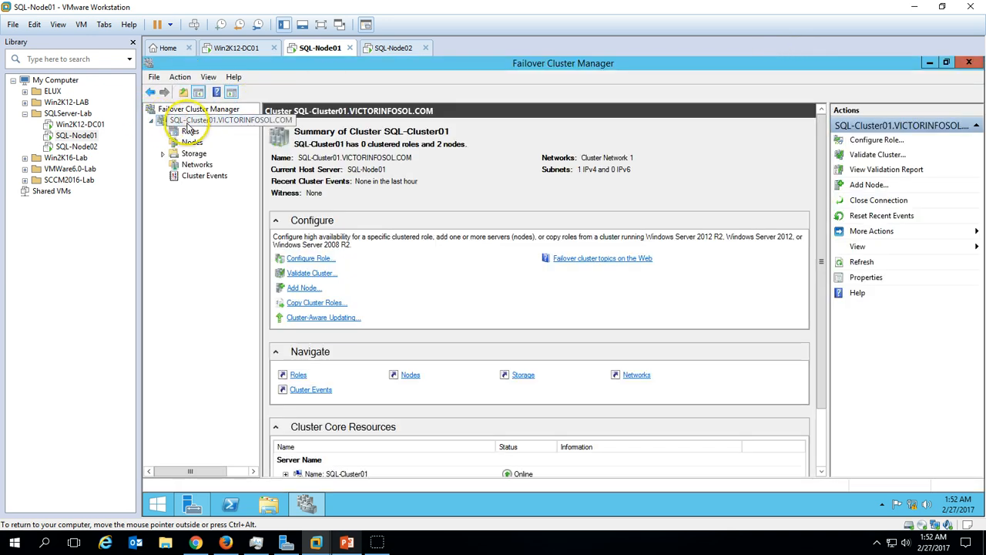
Start configuring the quorum settings of SQL-Cluster01, choose to select the quorum witness, and continue to the witness type choice
right_click(204, 122)
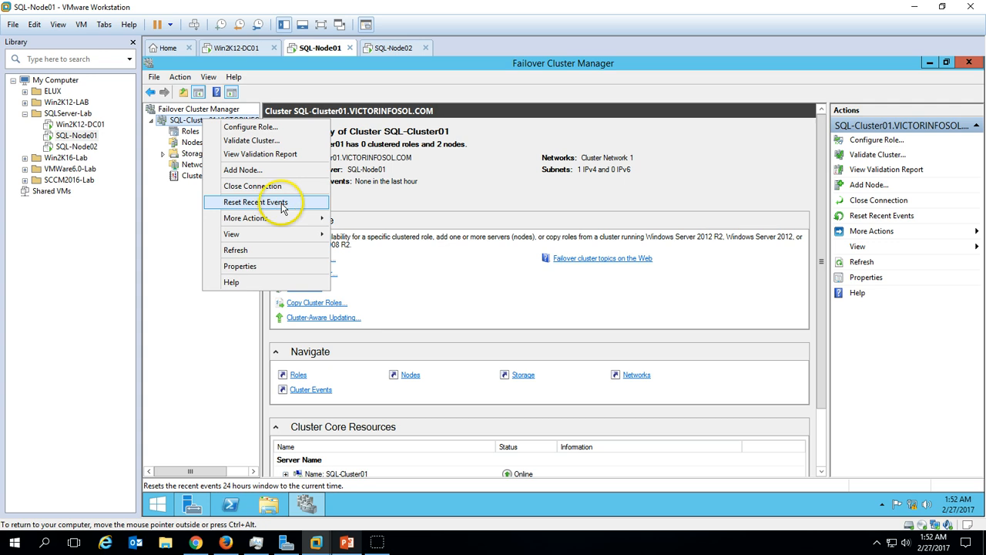
mouse_move(283, 221)
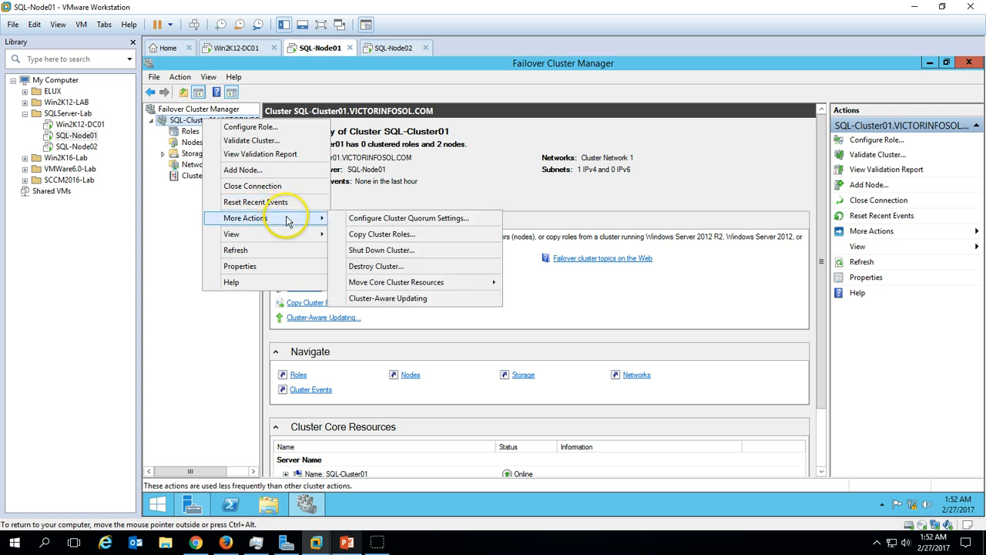
left_click(440, 221)
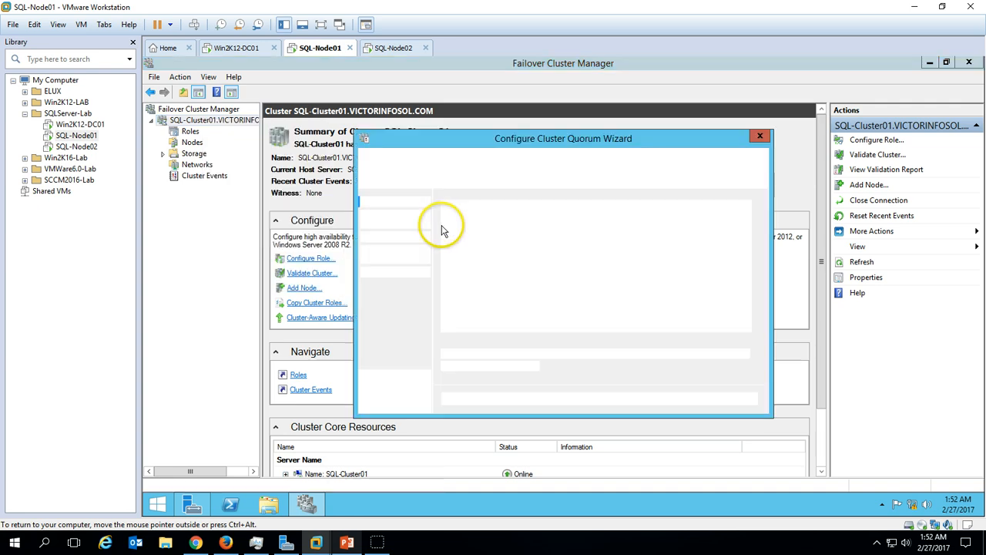
left_click(692, 405)
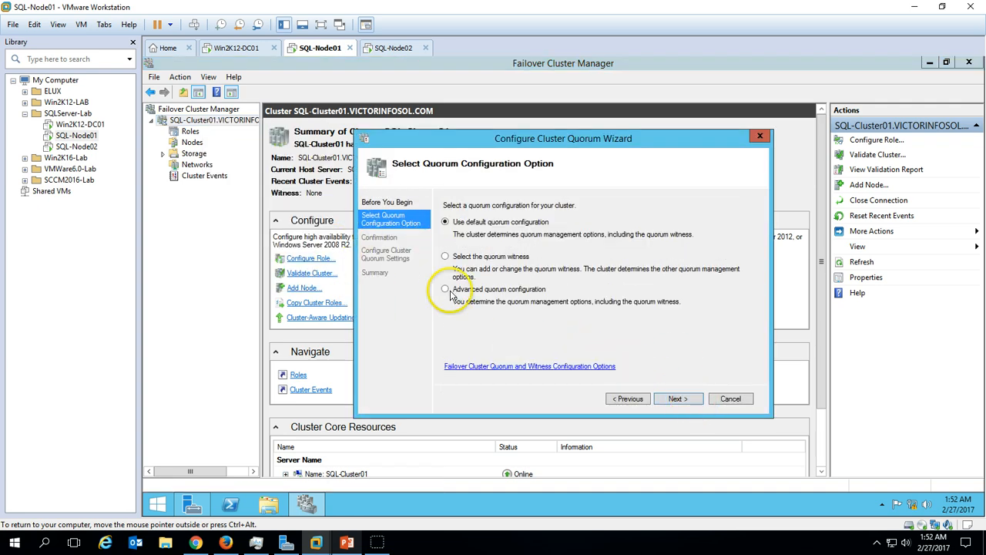
left_click(455, 257)
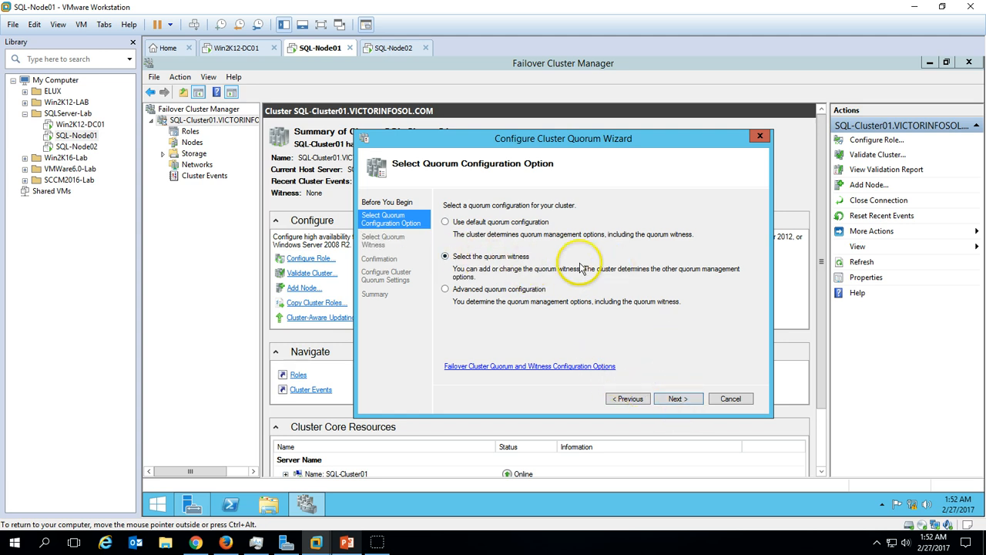
left_click(673, 401)
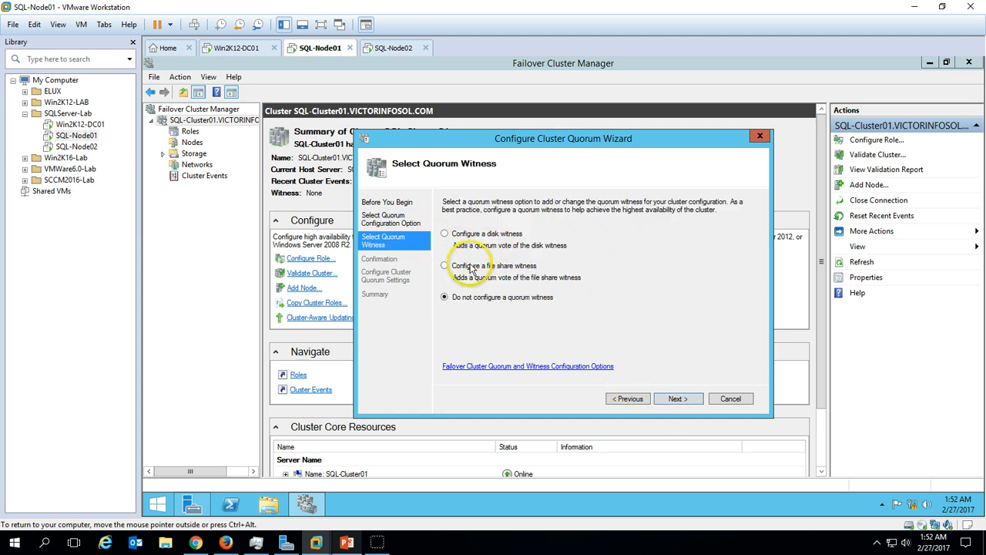
Switch to Win2K12-DC01 and create a folder named SQL-Cluster01-Witness at the root of the C: drive
left_click(225, 47)
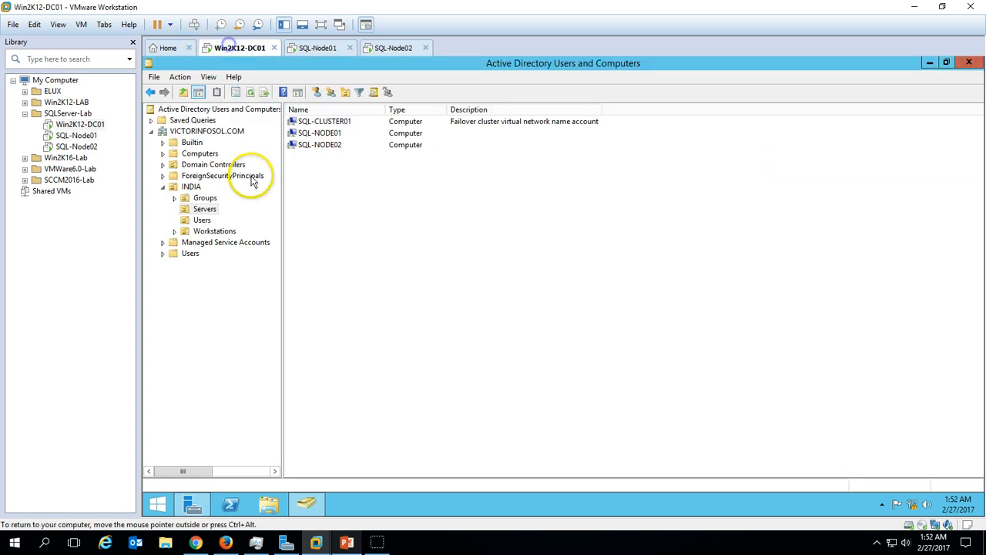
left_click(268, 504)
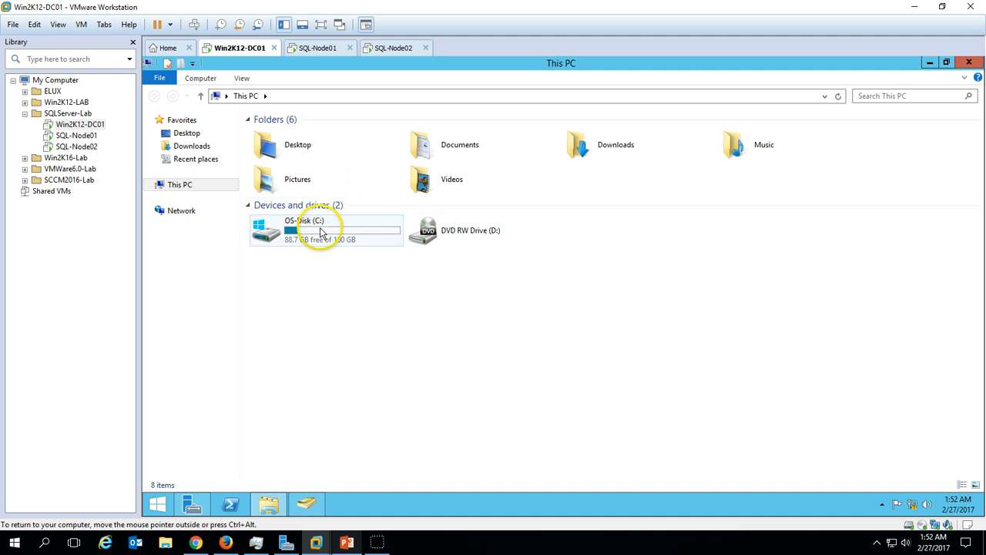
left_click(319, 231)
right_click(403, 296)
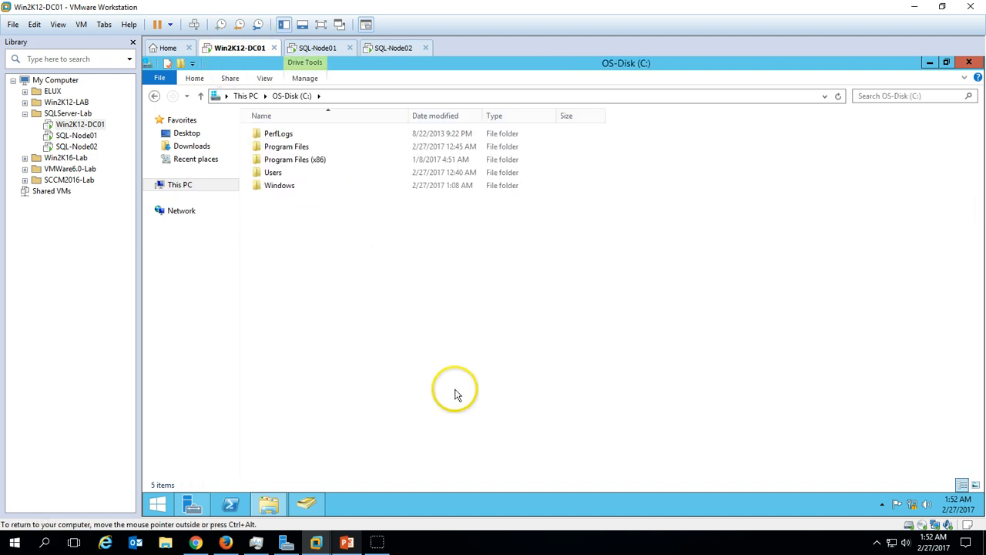
mouse_move(460, 405)
left_click(531, 404)
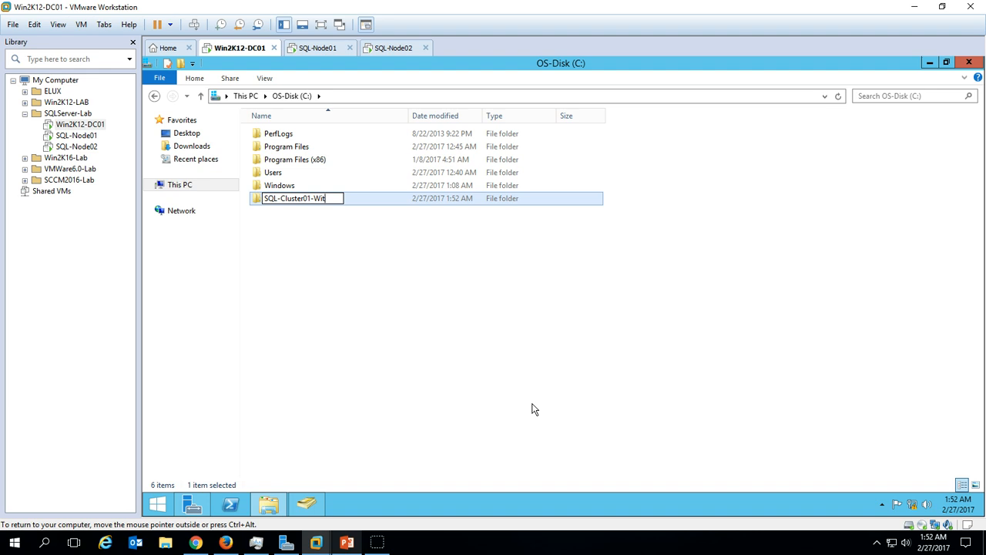
type("ss")
key("Return")
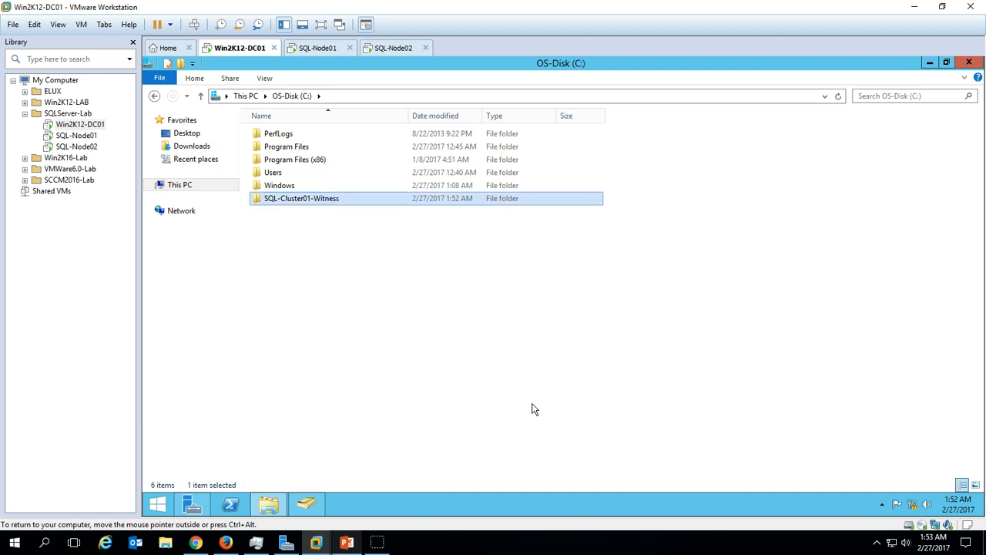
Open the advanced sharing settings of the SQL-Cluster01-Witness folder and enable sharing for it
key("shift+F10")
key("r")
left_click(312, 219)
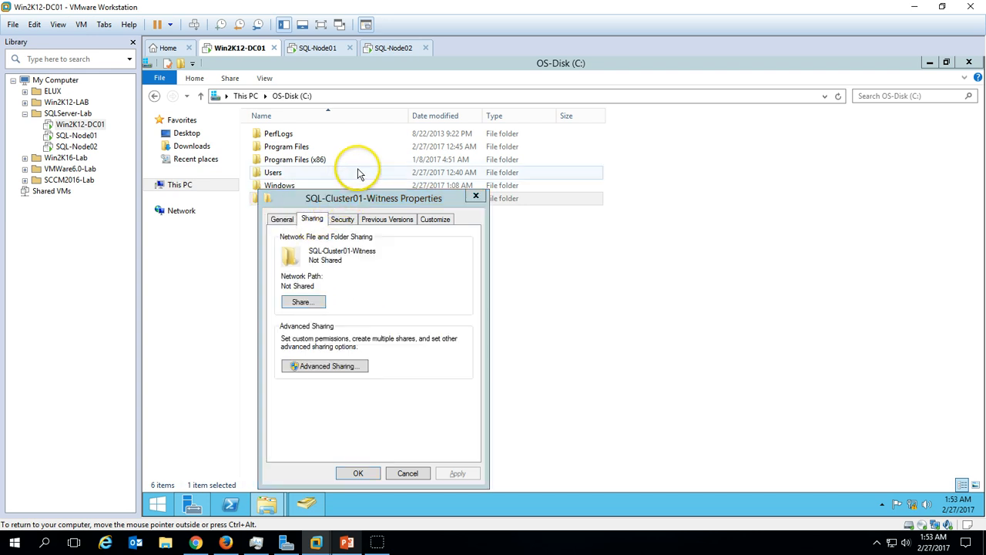
left_click(350, 172)
left_click(294, 509)
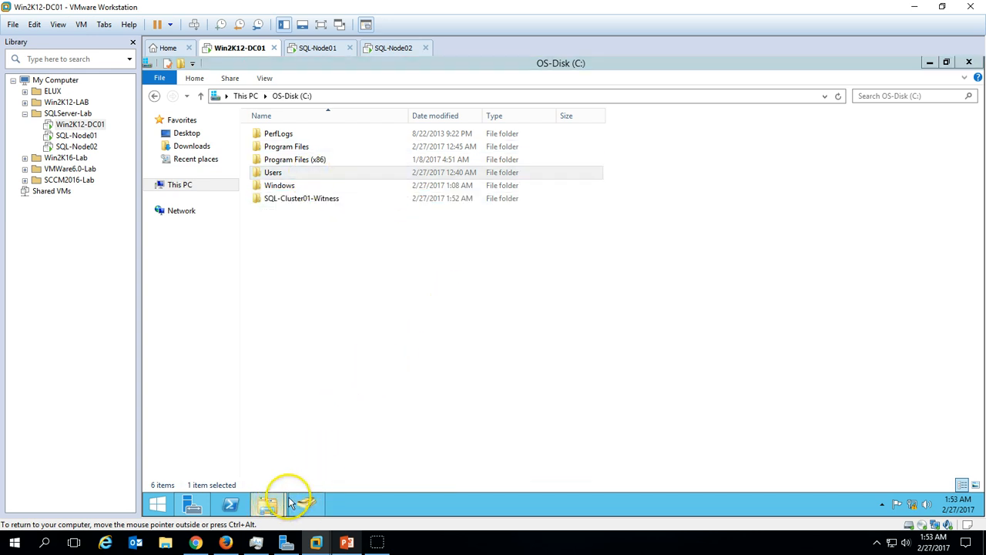
left_click(308, 366)
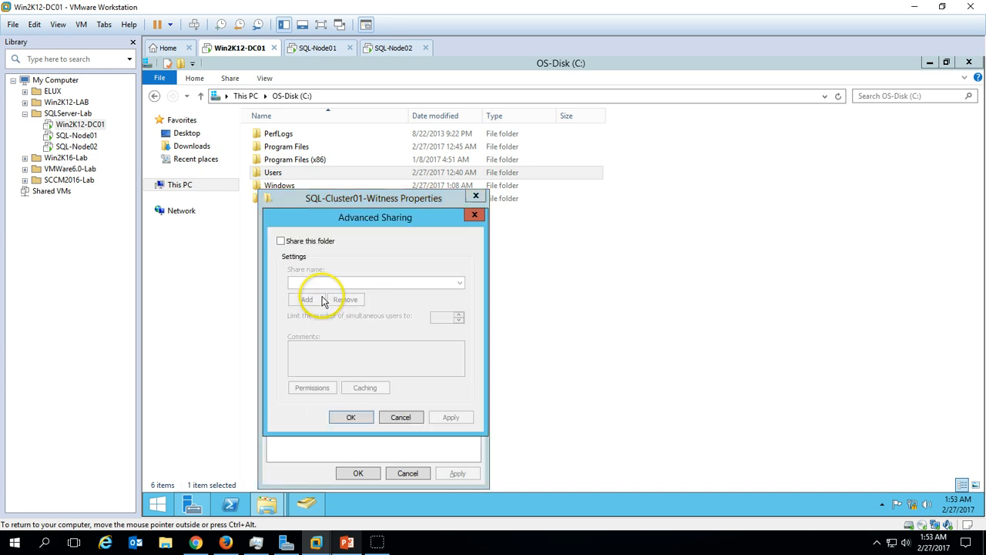
left_click(281, 241)
Allow Everyone Full Control in the witness folder's share permissions and accept the advanced sharing settings
left_click(326, 391)
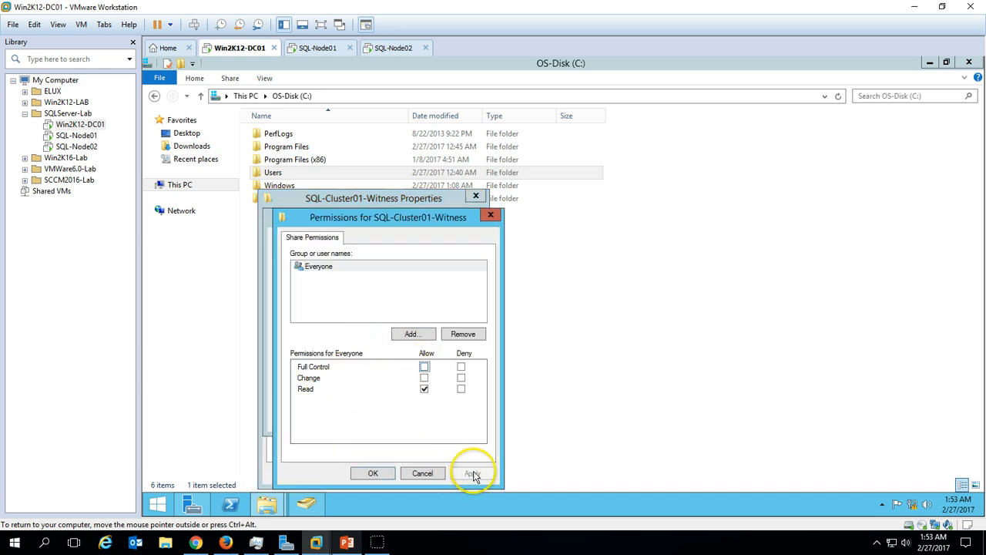
left_click(425, 367)
left_click(473, 472)
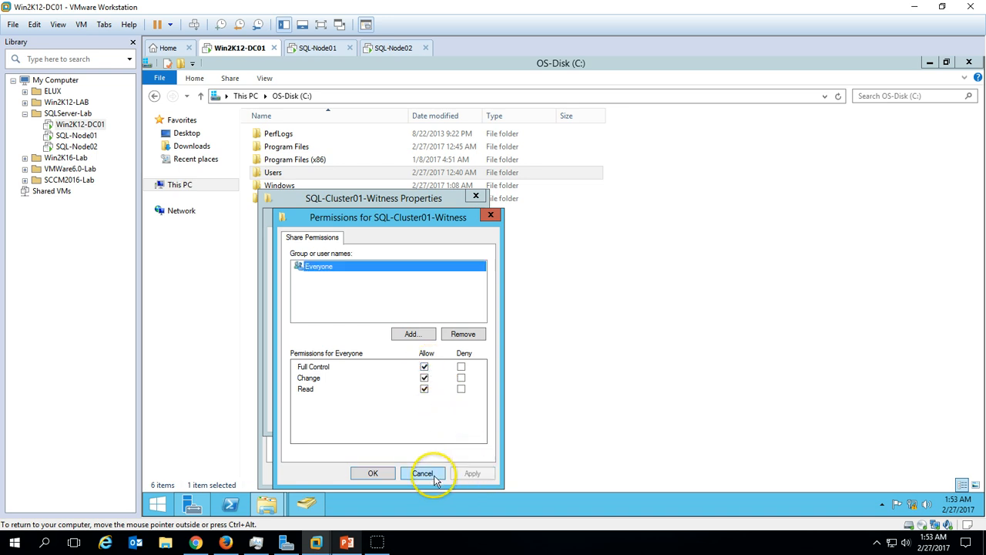
left_click(373, 473)
left_click(359, 420)
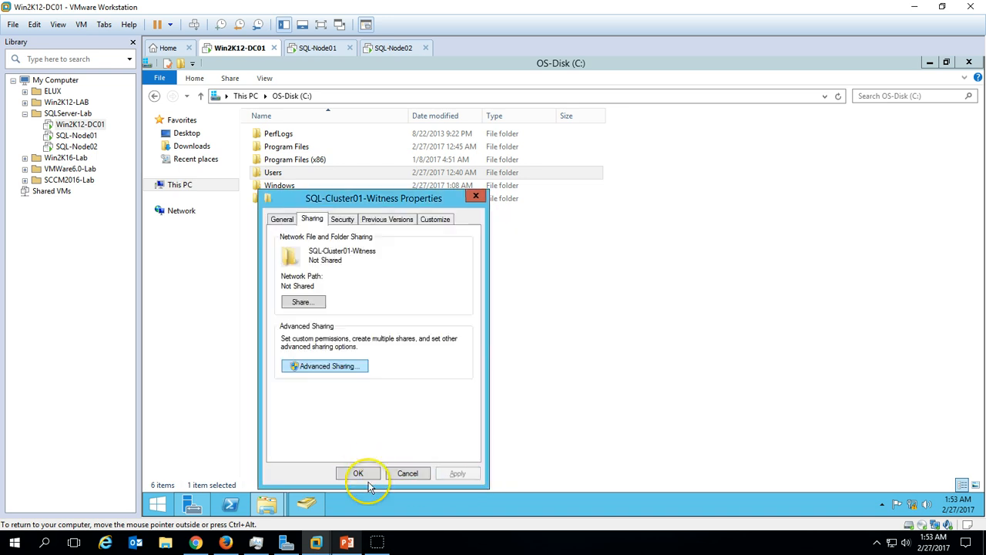
Add the SQLAdmin domain account to the security permissions of the SQL-Cluster01-Witness folder
left_click(343, 218)
left_click_drag(376, 201, 494, 175)
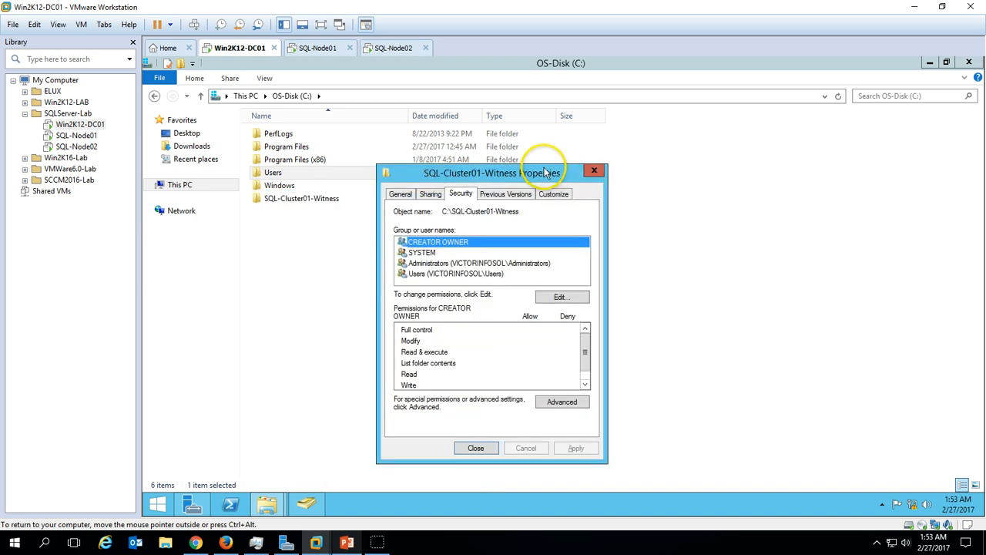
left_click(569, 298)
left_click(549, 367)
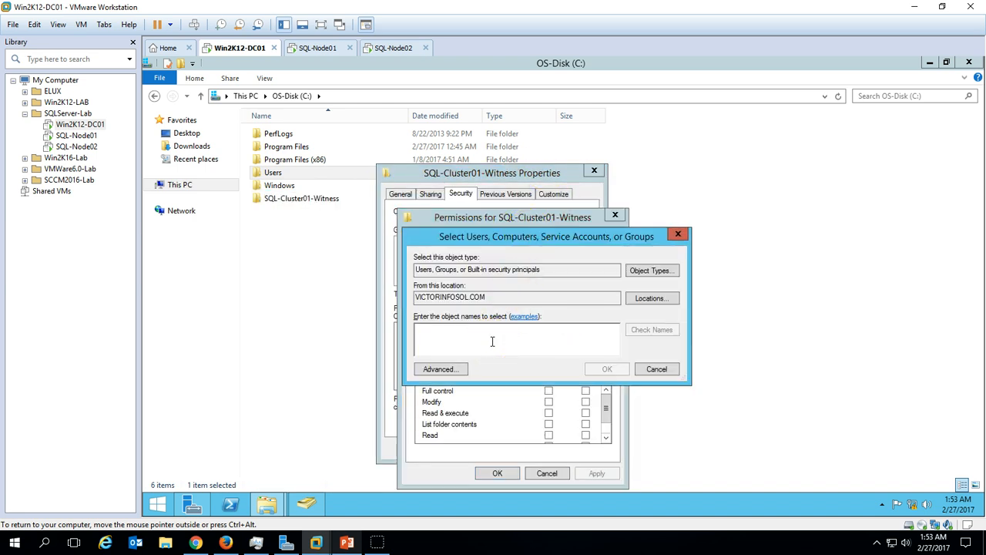
type("sql")
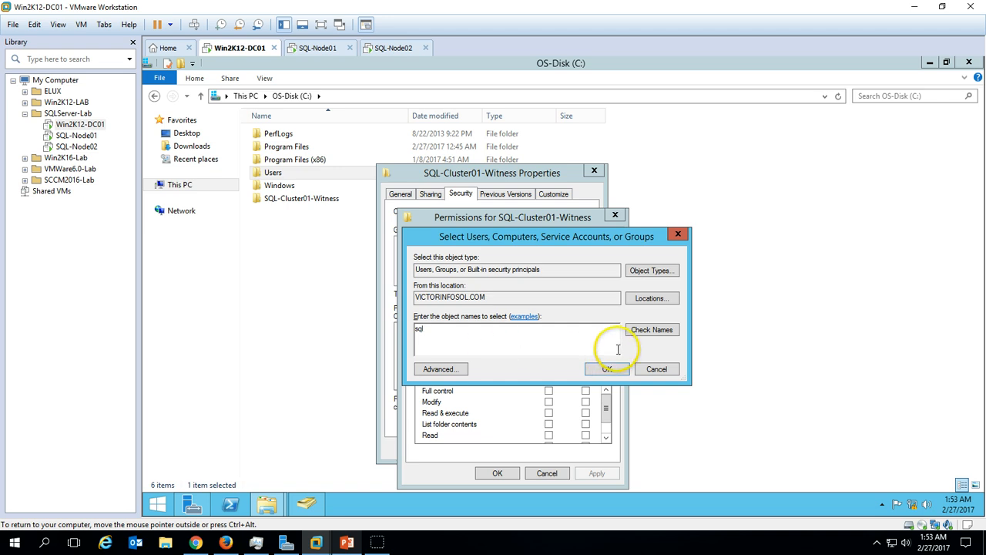
left_click(654, 330)
left_click(608, 370)
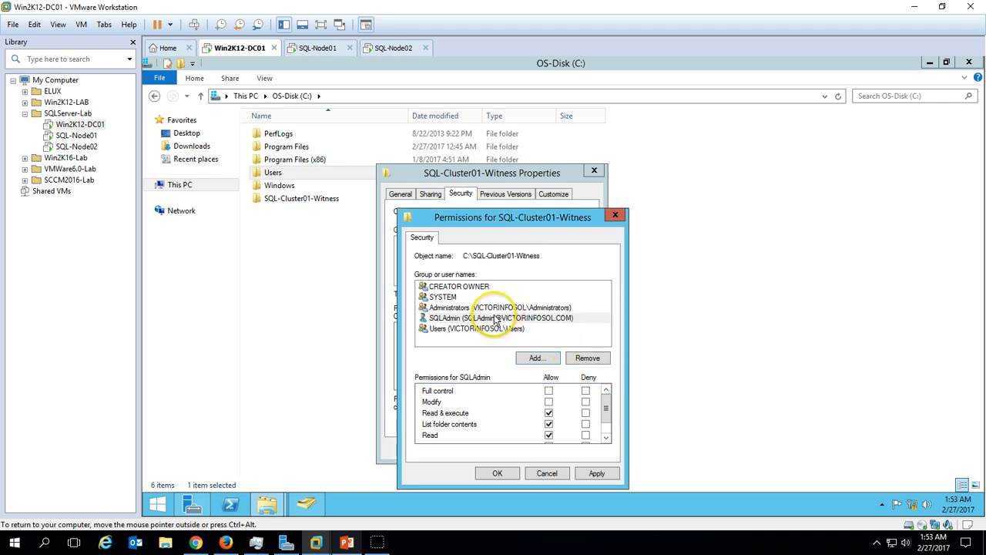
Allow SQLAdmin Full control on the SQL-Cluster01-Witness folder and apply the permission
left_click(549, 391)
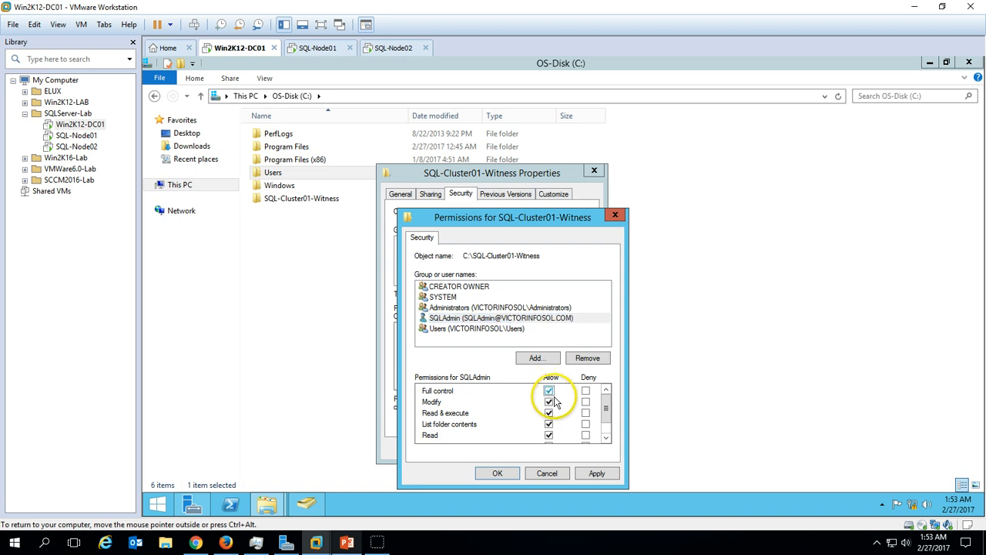
left_click(597, 473)
scroll(607, 409, "down", 1)
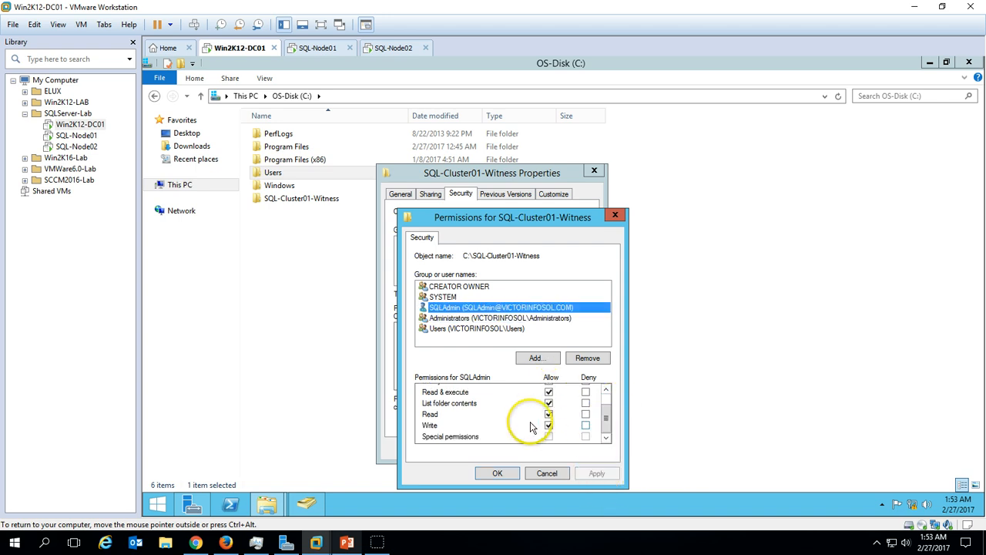
Start adding another security entry to the witness folder and restrict the searched object types to Computers only
left_click(548, 364)
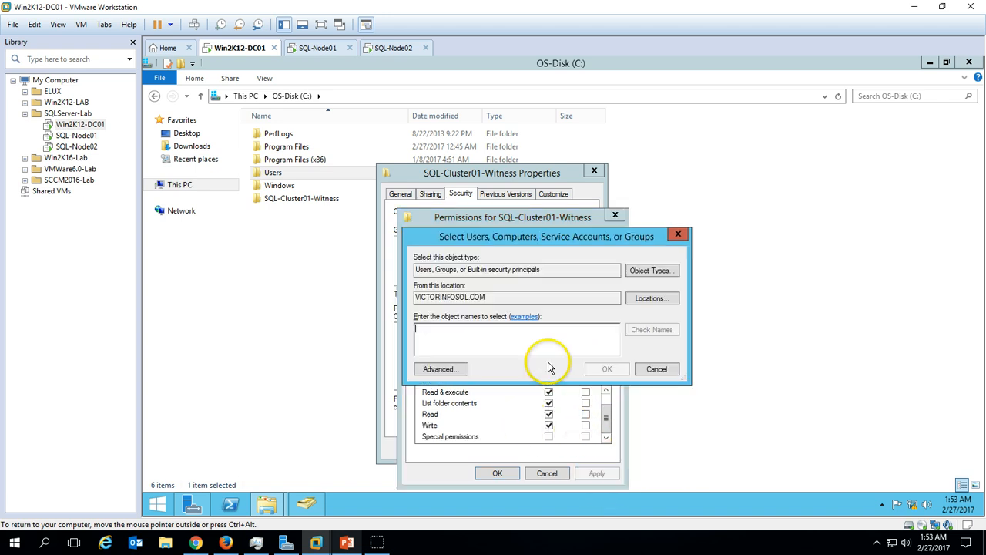
left_click(652, 270)
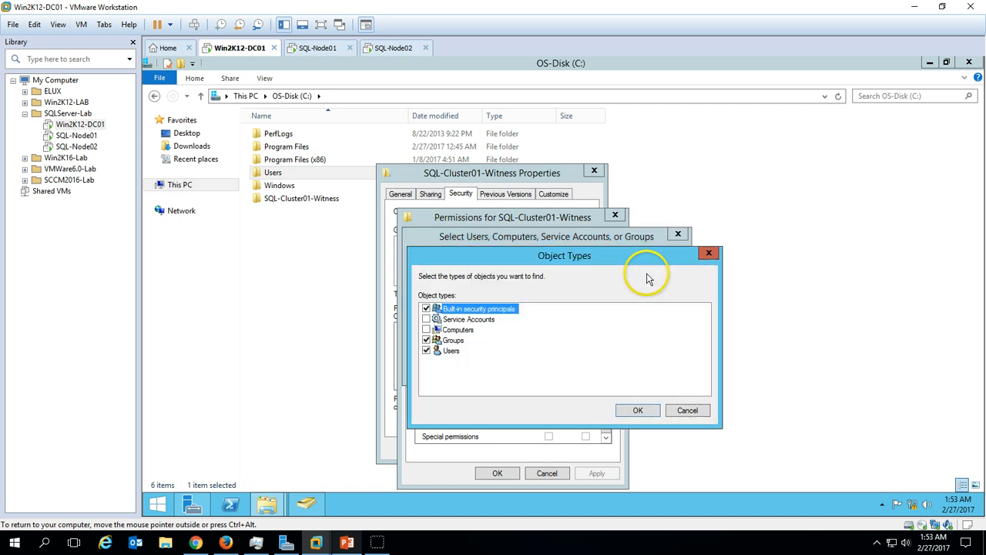
left_click(443, 340)
left_click(427, 351)
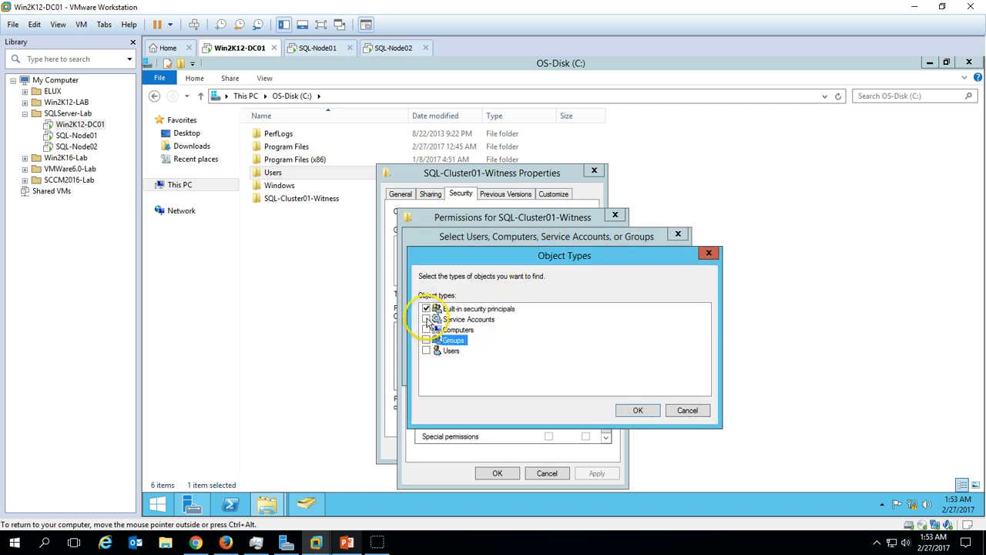
left_click(426, 308)
left_click(426, 329)
left_click(638, 410)
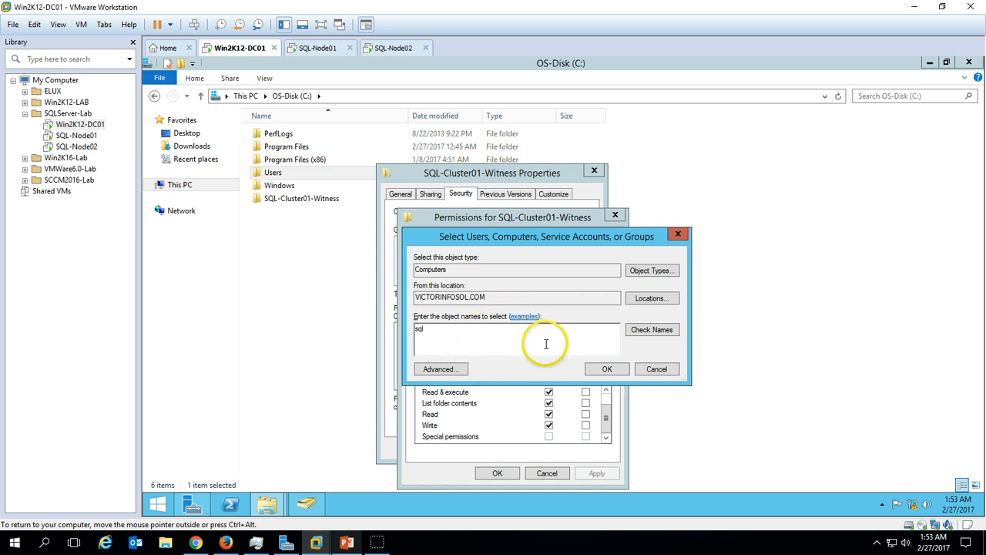
Look up computers matching "sql" and add SQL-CLUSTER01, SQL-NODE01 and SQL-NODE02 to the witness folder's permissions
left_click(649, 335)
left_click(472, 331)
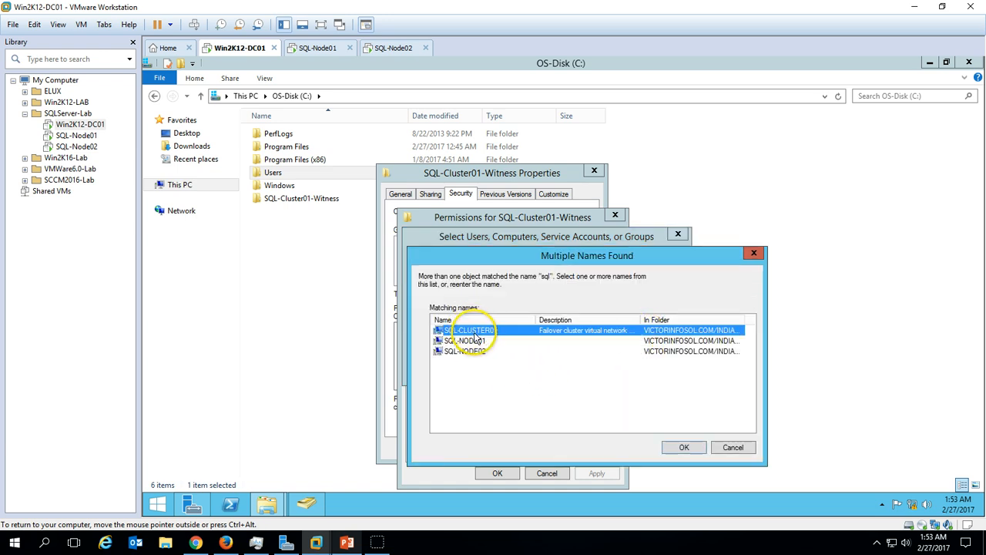
left_click(470, 340, "ctrl")
left_click(472, 352, "ctrl")
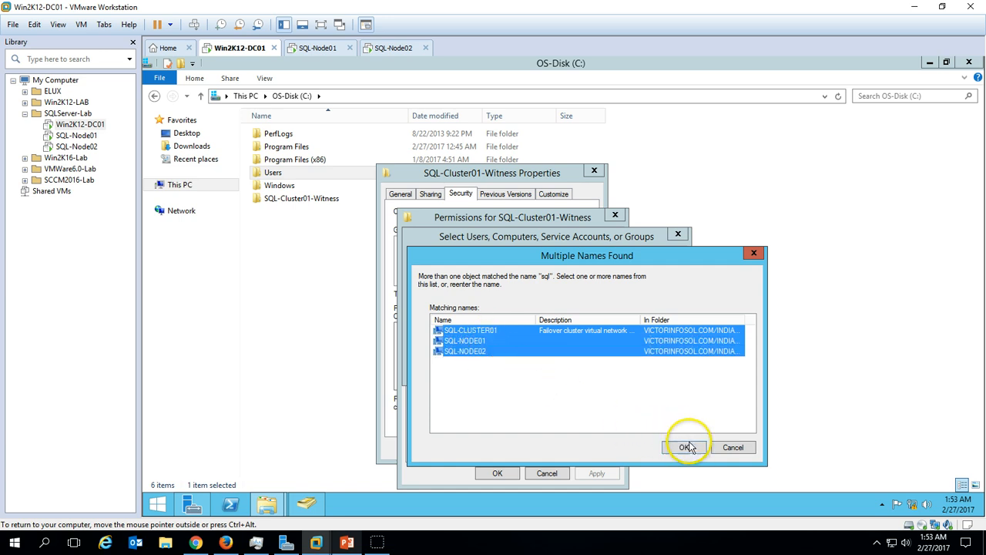
left_click(684, 447)
left_click(594, 366)
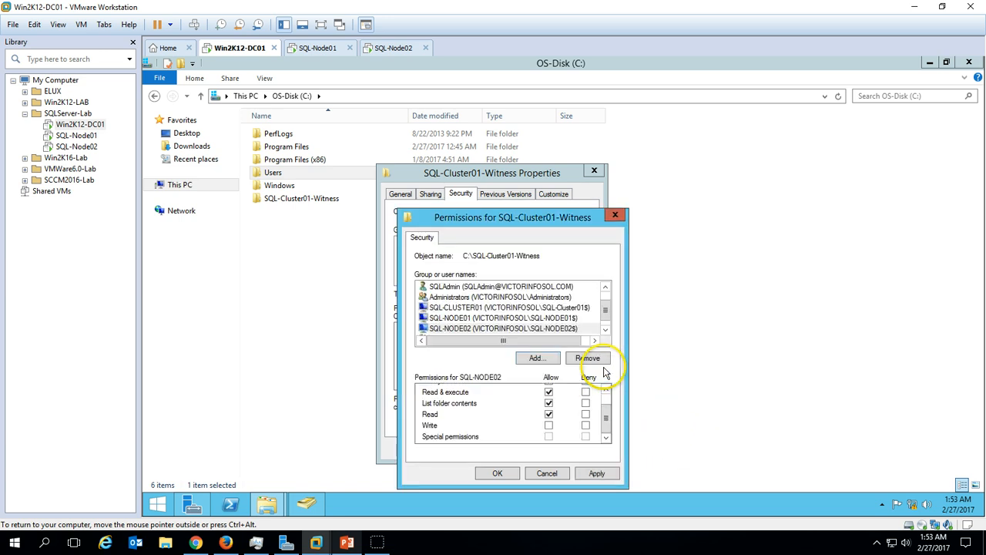
Allow Full control on the witness folder for SQL-CLUSTER01, SQL-NODE01 and SQL-NODE02, and accept the permissions
left_click(528, 307)
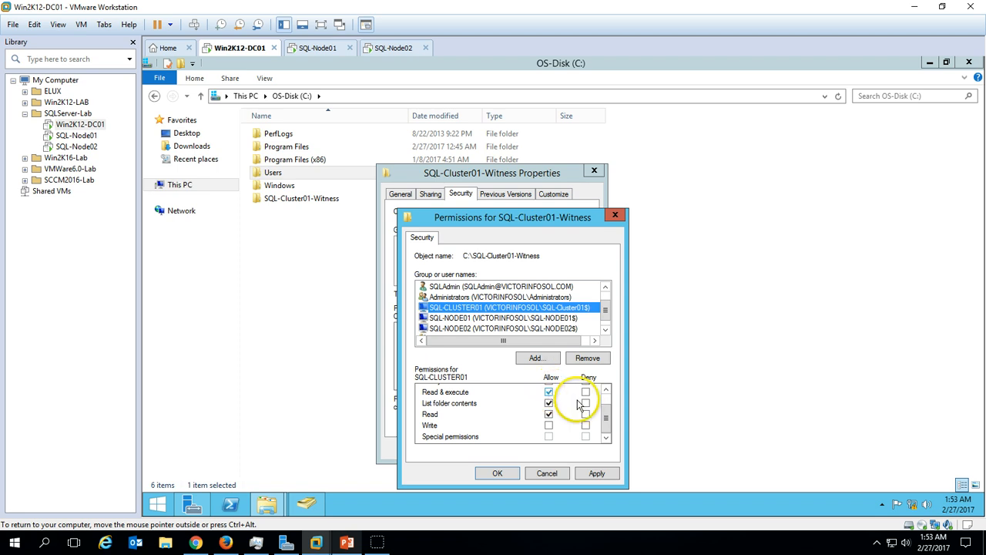
scroll(606, 403, "up", 1)
left_click(549, 391)
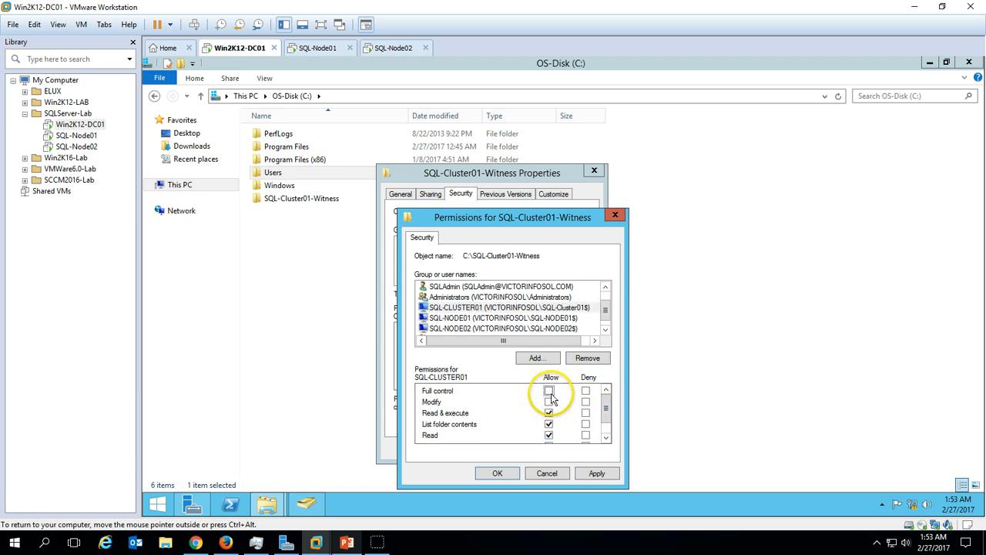
left_click(517, 321)
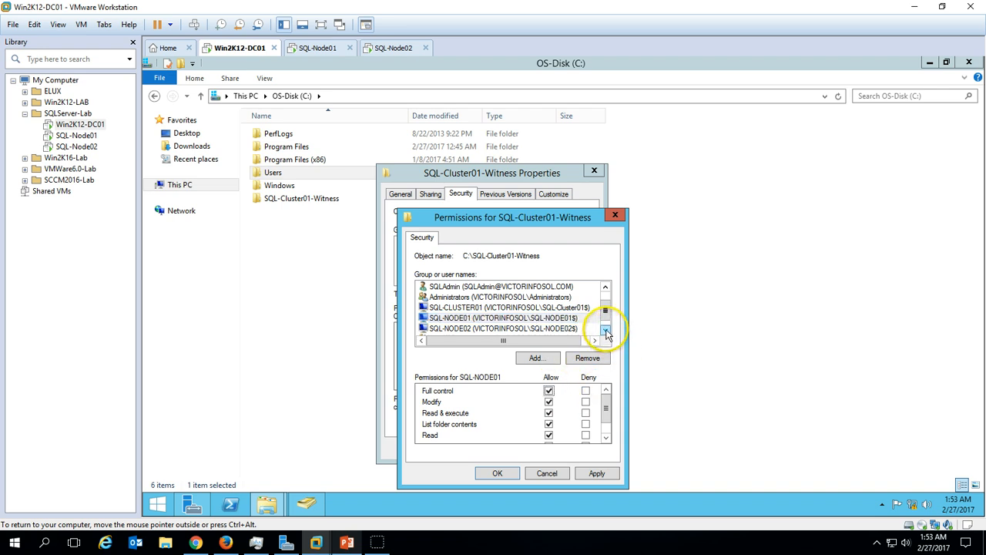
left_click(607, 331)
left_click(556, 317)
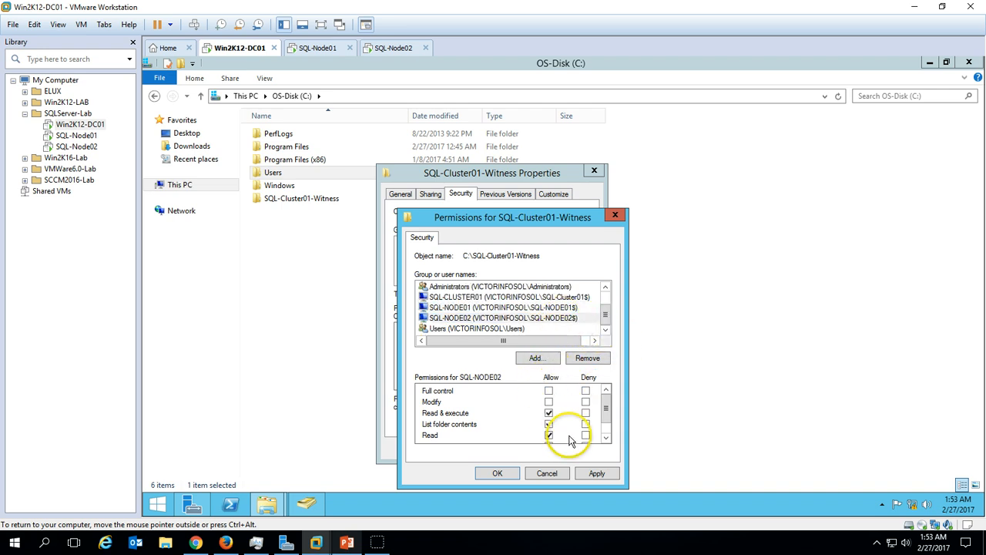
left_click(597, 473)
left_click(548, 391)
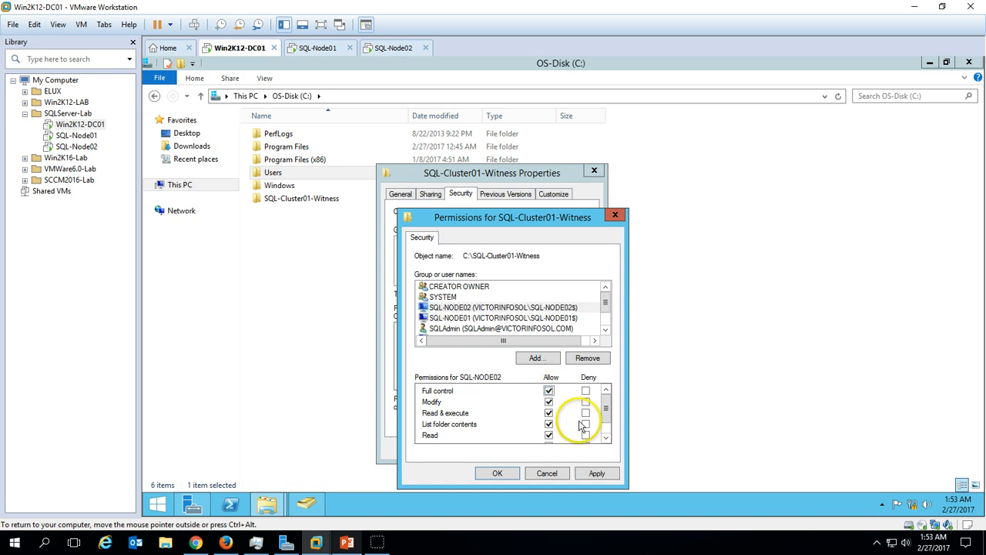
left_click(596, 473)
left_click(502, 473)
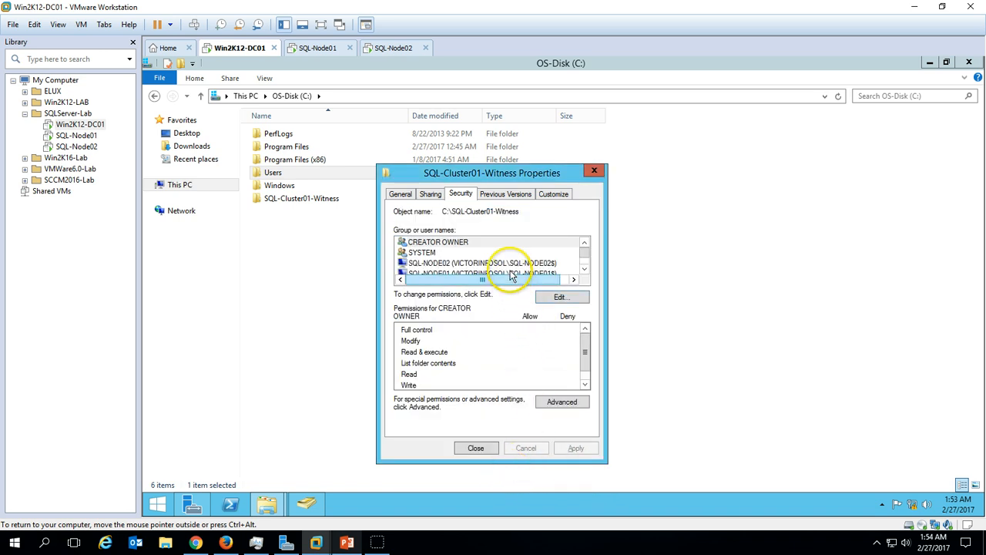
Review the witness folder's permissions for the added computers and SQLAdmin, close its properties and refresh the C: drive listing
left_click(497, 262)
left_click(584, 269)
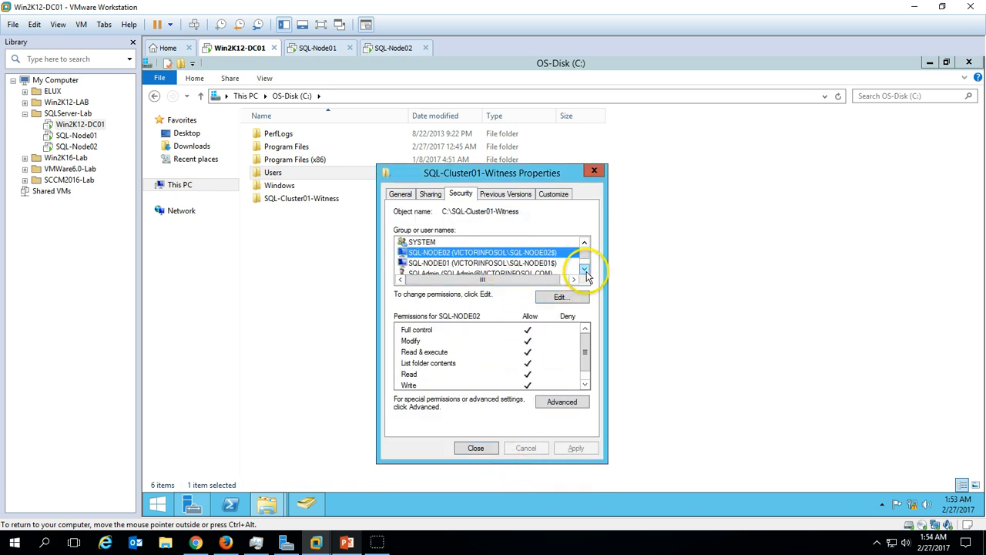
left_click(584, 268)
left_click(529, 253)
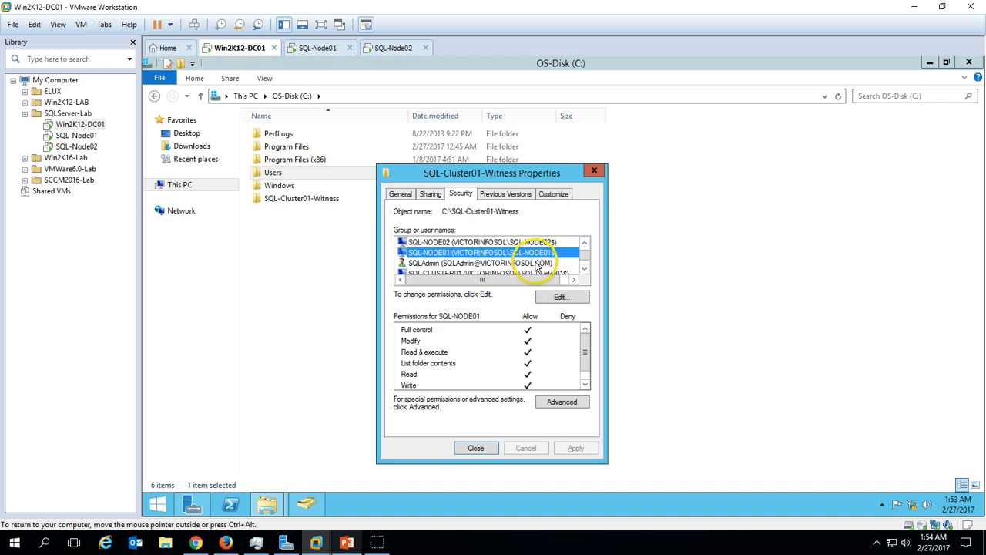
left_click(537, 264)
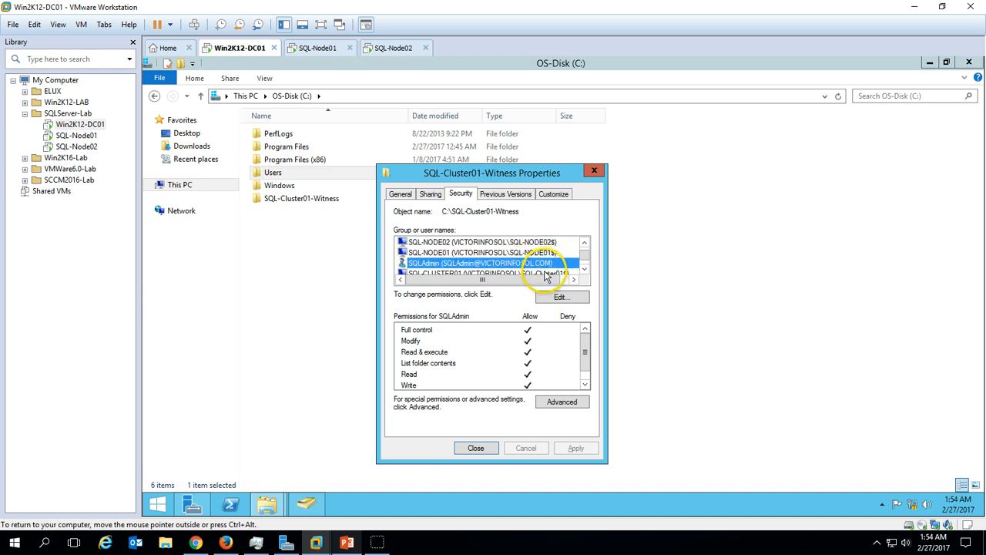
left_click(546, 275)
left_click(475, 448)
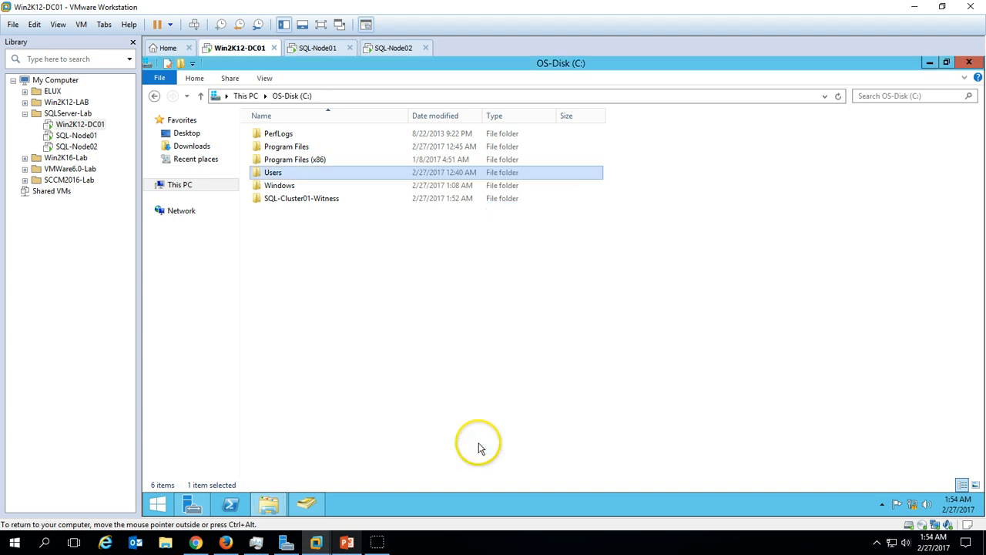
right_click(379, 248)
left_click(388, 293)
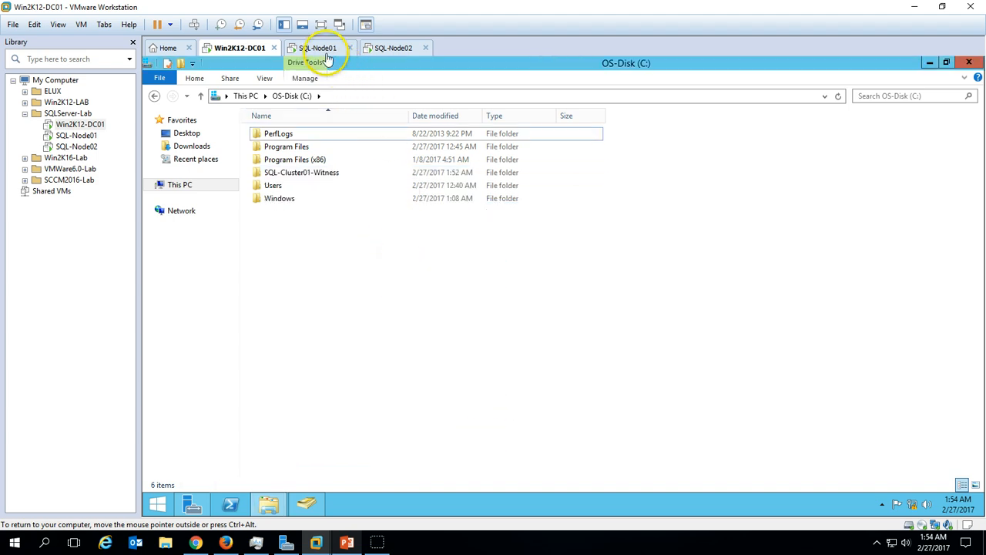
Switch to SQL-Node01, choose to configure a file share witness for the cluster quorum, and continue to the share path page
left_click(327, 54)
left_click(490, 270)
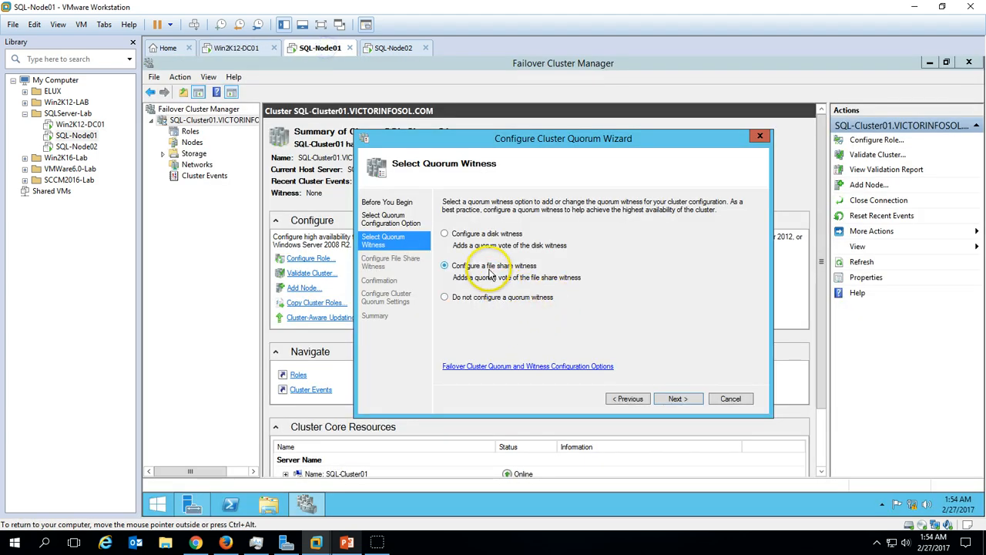
left_click(673, 398)
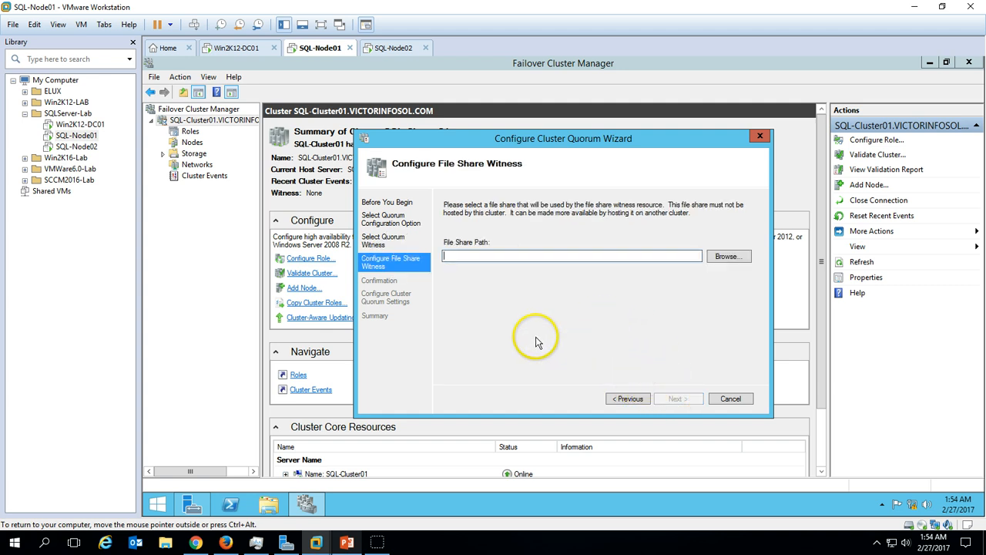
Browse to the network location \\win2k12-dc01 through Run and open the shared SQL-Cluster01-Witness folder
right_click(158, 504)
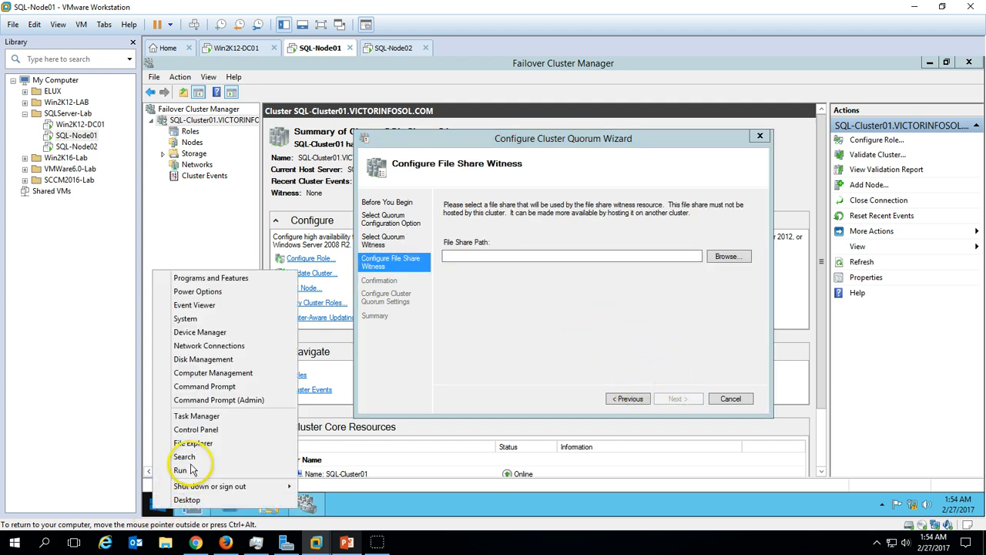
left_click(190, 468)
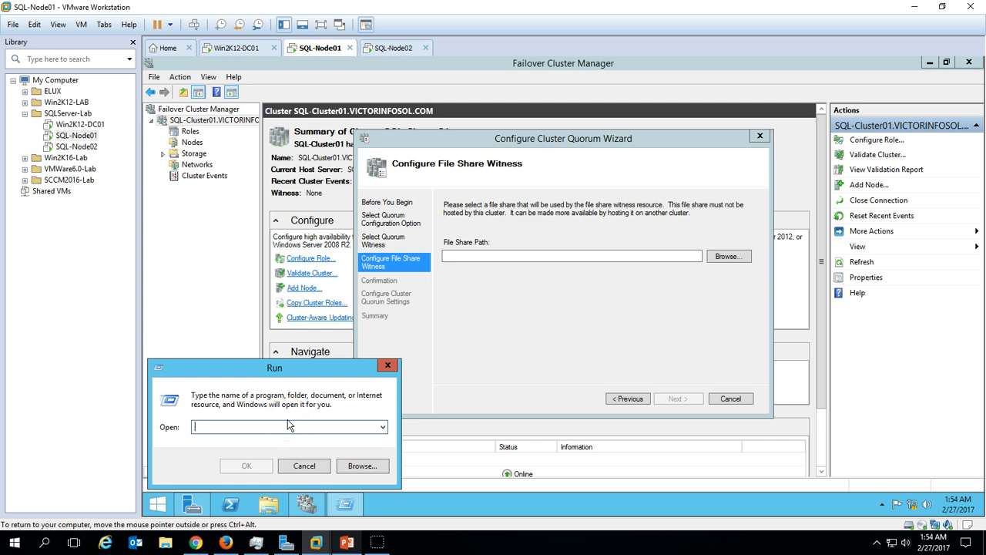
type("\\\\win2k12-dc01")
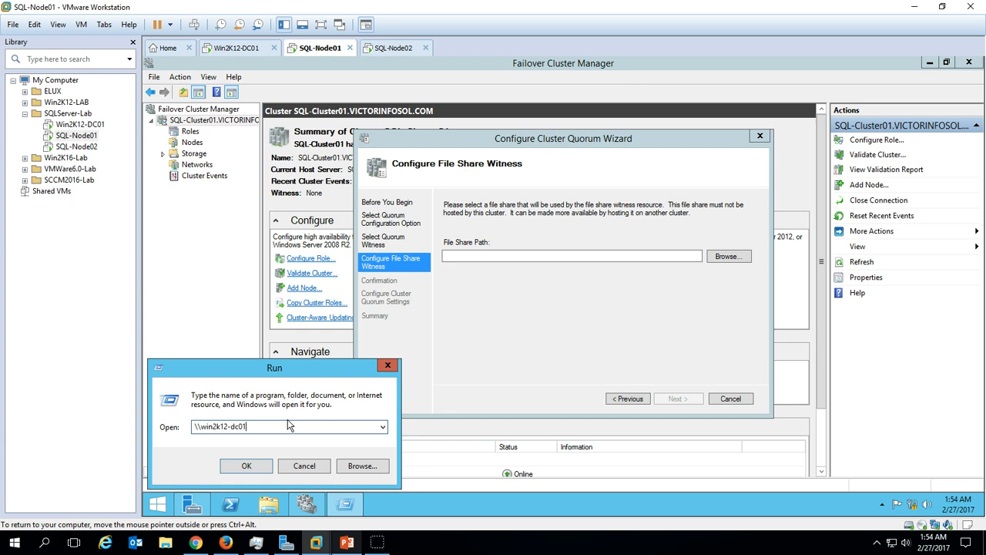
key("Return")
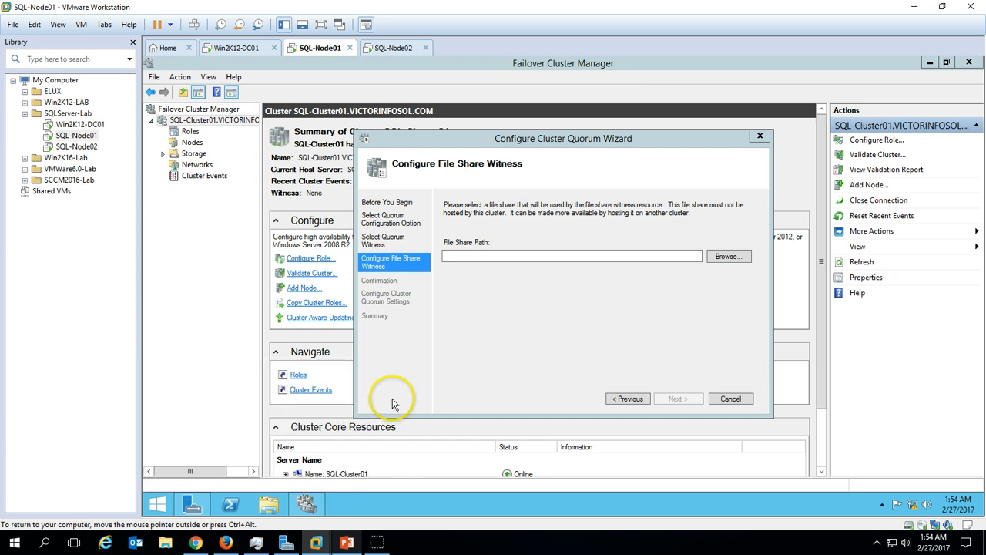
left_click(639, 169)
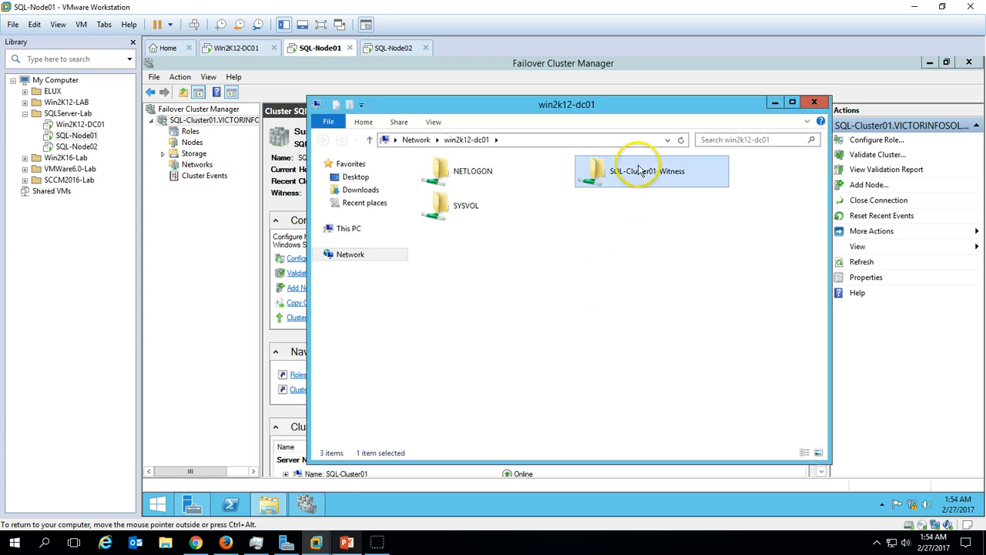
double_click(639, 170)
Copy the share's address, close its window, and set the witness file share path to \\win2k12-dc01\SQL-Cluster01-Witness
left_click(599, 138)
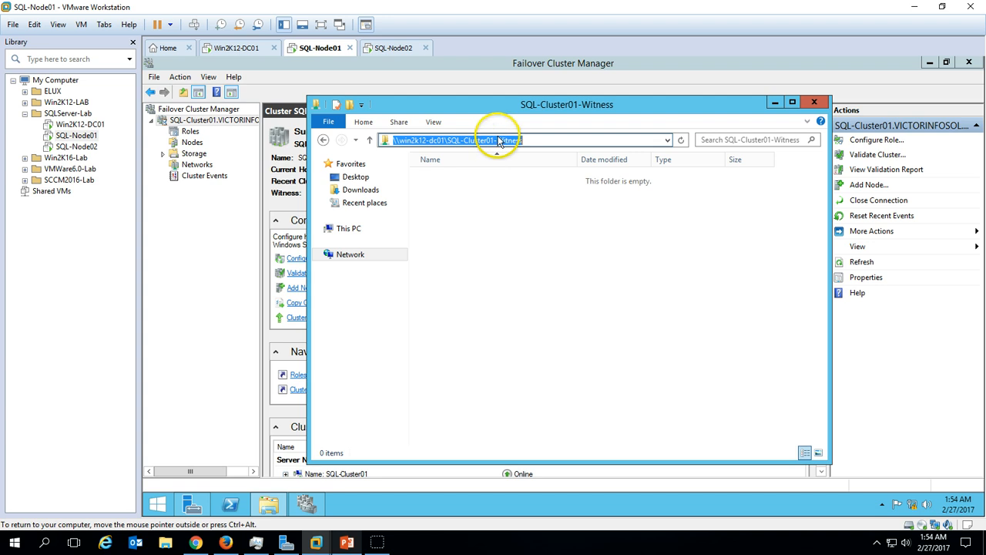
right_click(502, 141)
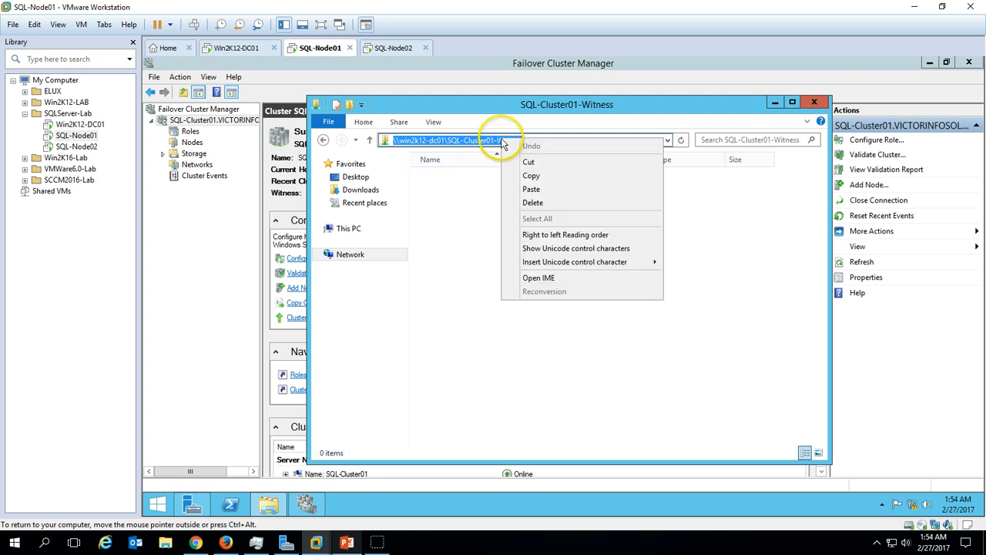
left_click(532, 175)
left_click(814, 102)
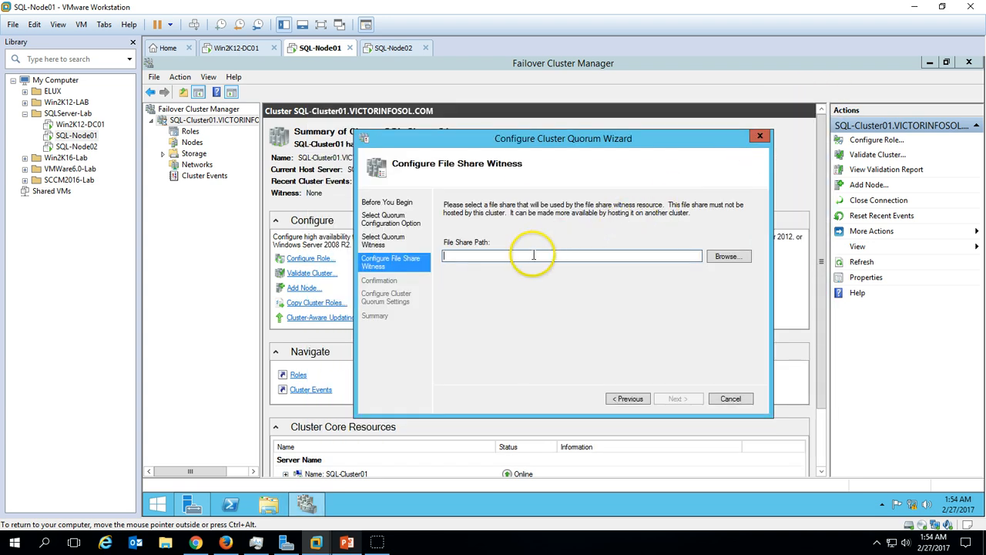
key("ctrl+v")
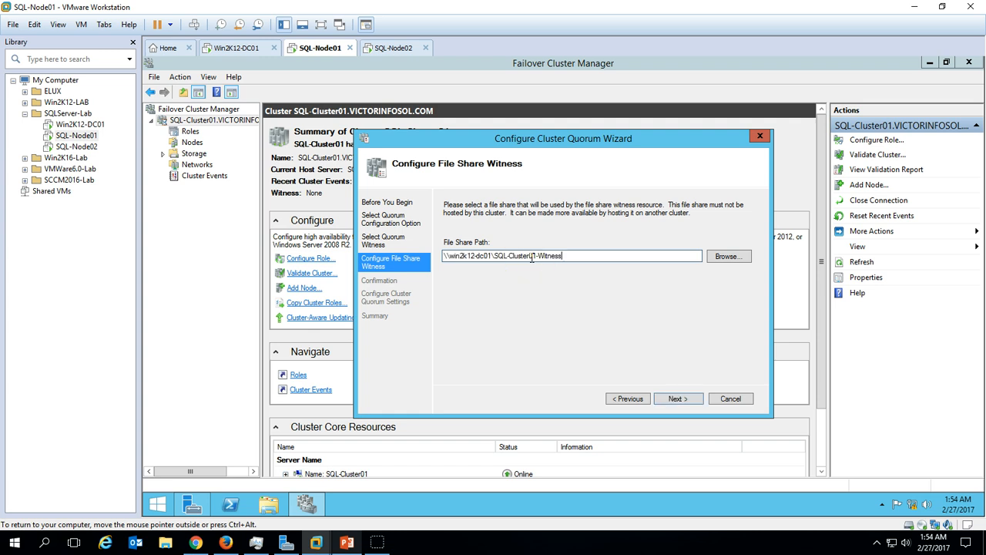
Confirm and apply the file share witness quorum settings, finish the wizard, and close Failover Cluster Manager
left_click(677, 399)
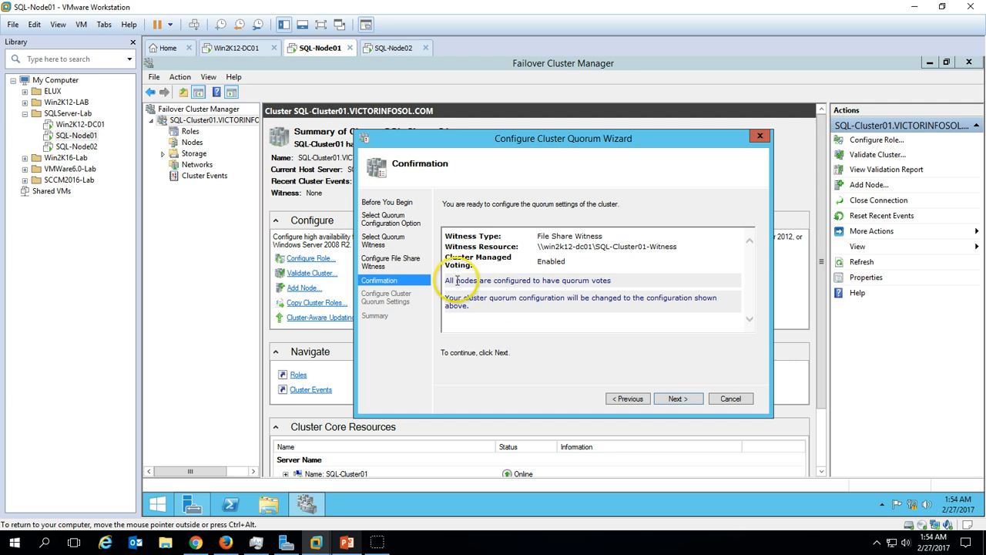
left_click(677, 399)
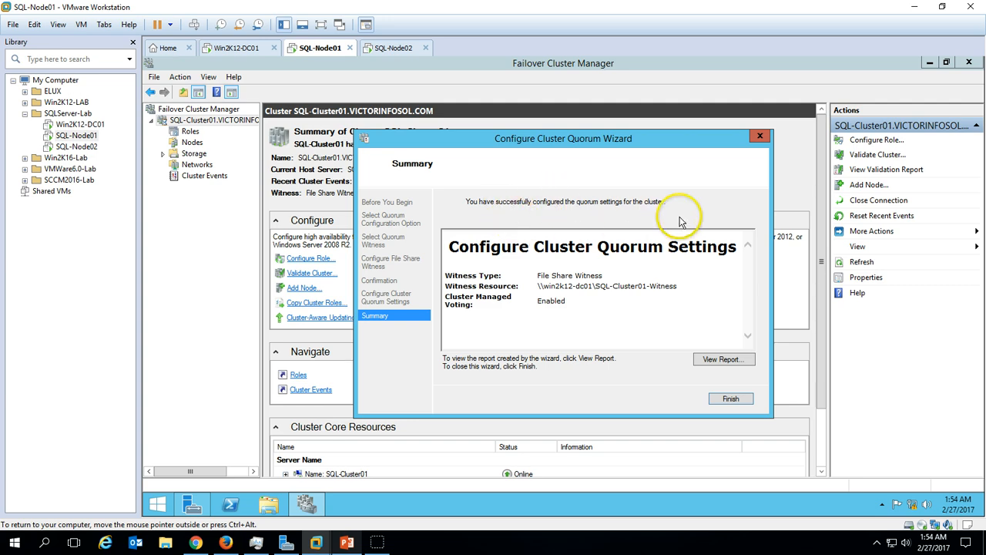
left_click(731, 398)
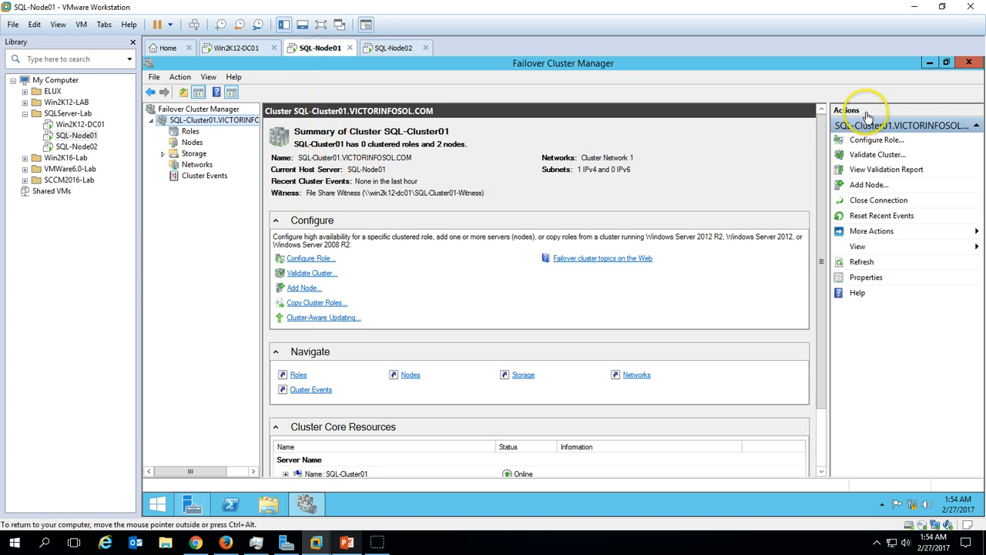
left_click(969, 62)
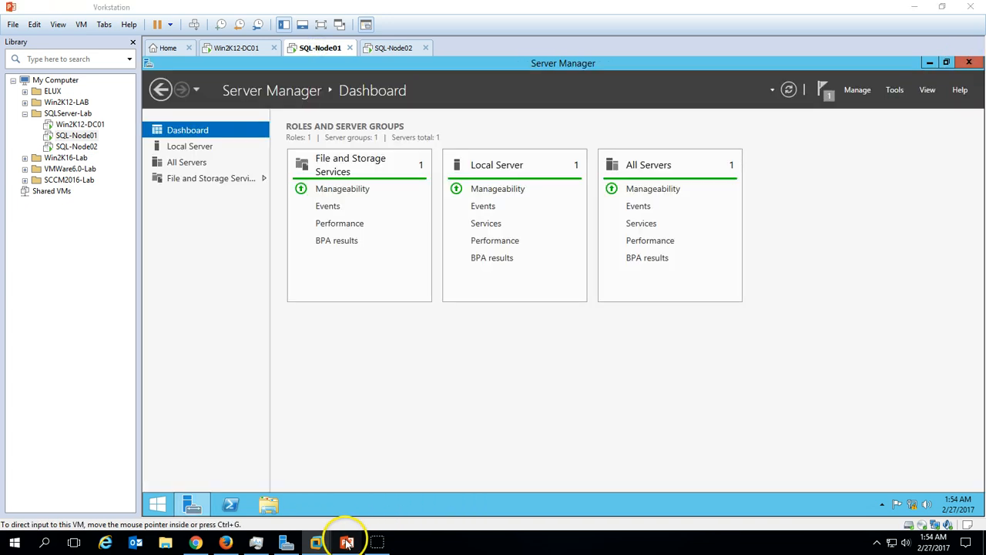
Check the installation task slide, return to SQL-Node01, and open the inbound rules in Windows Firewall's advanced settings in a maximized window
left_click(347, 542)
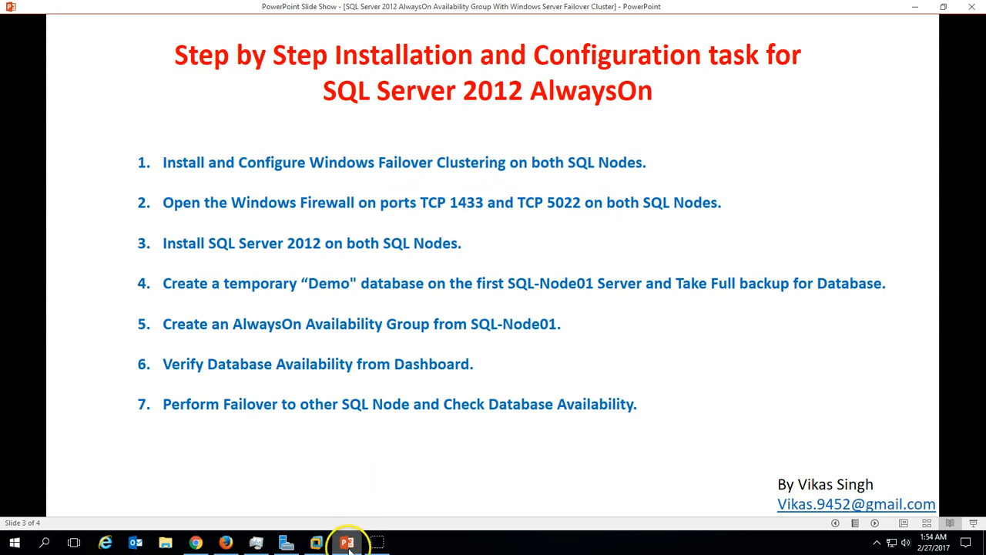
left_click(316, 543)
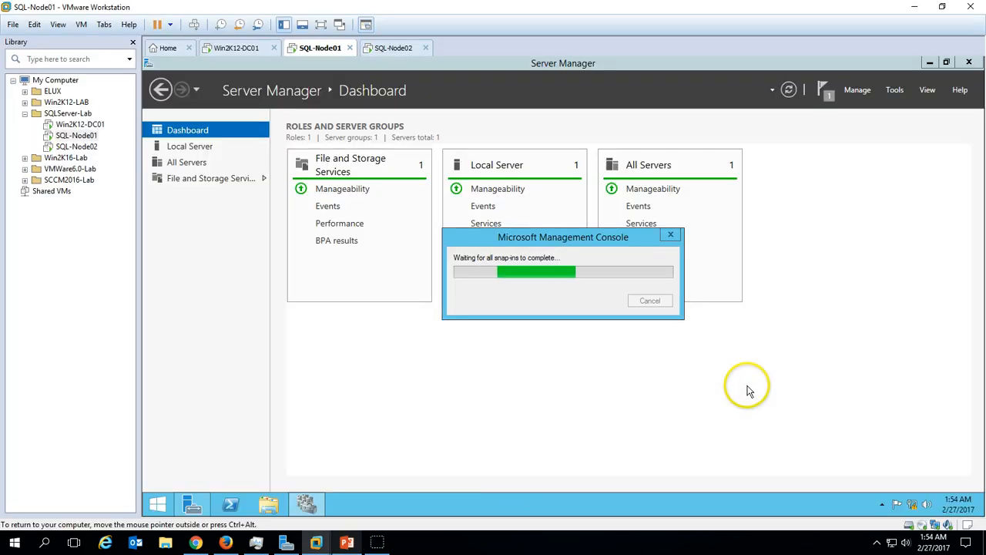
right_click(914, 503)
left_click(915, 493)
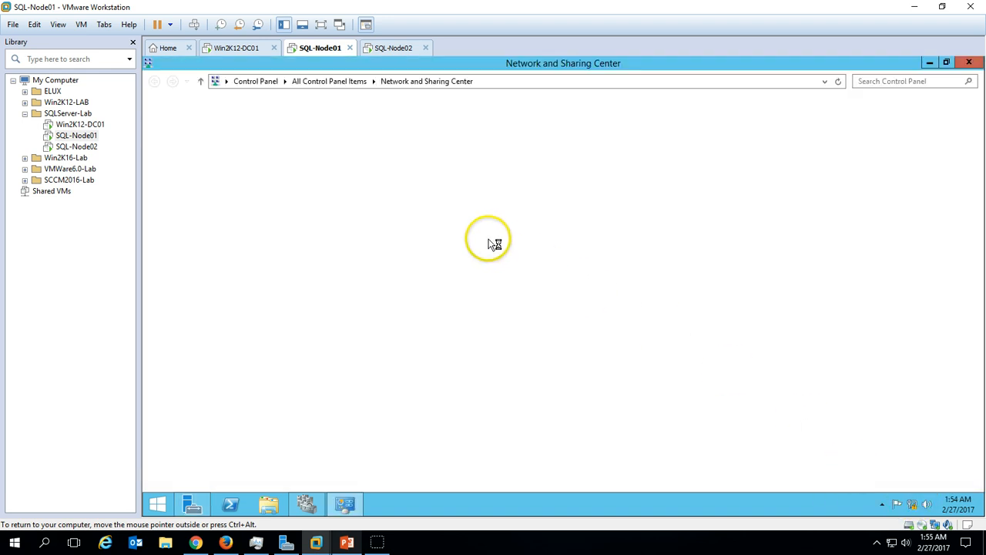
left_click(192, 474)
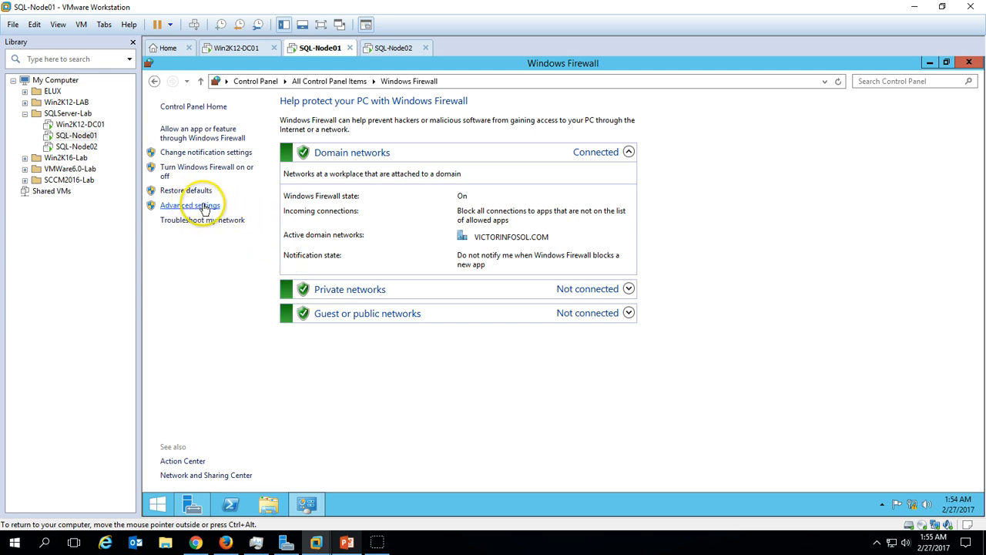
left_click(202, 206)
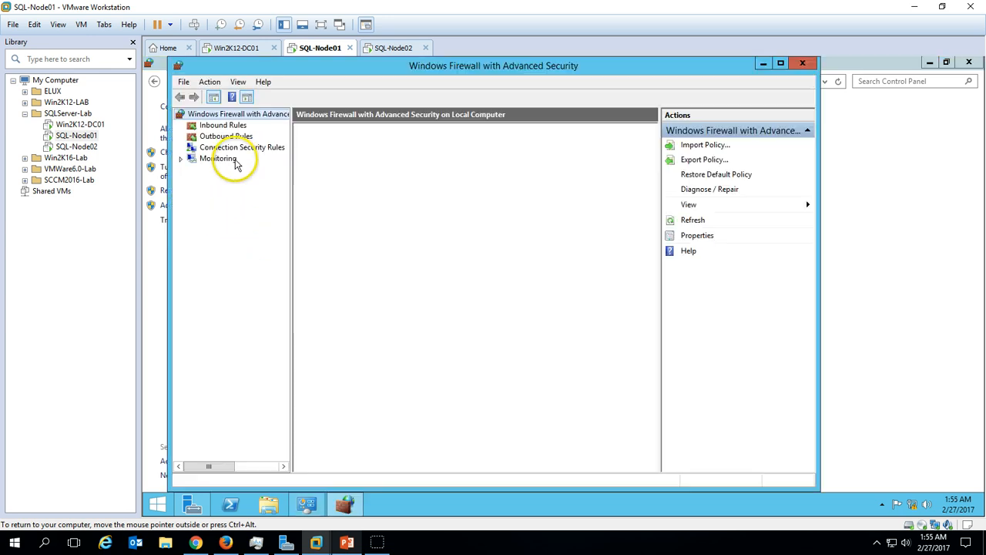
left_click(223, 125)
double_click(389, 72)
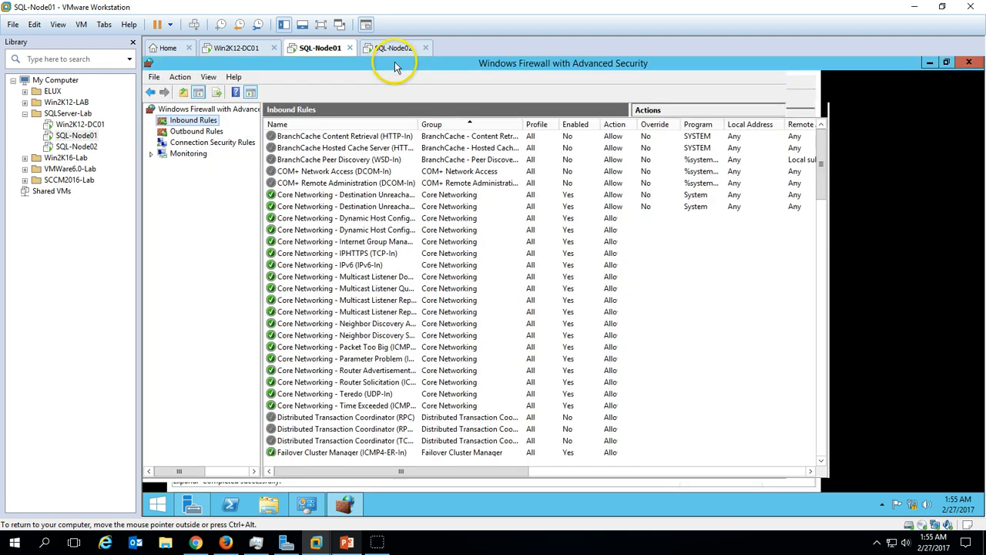
Start a new inbound port rule on SQL-Node01 for specific local TCP ports 1433, 5022
right_click(202, 122)
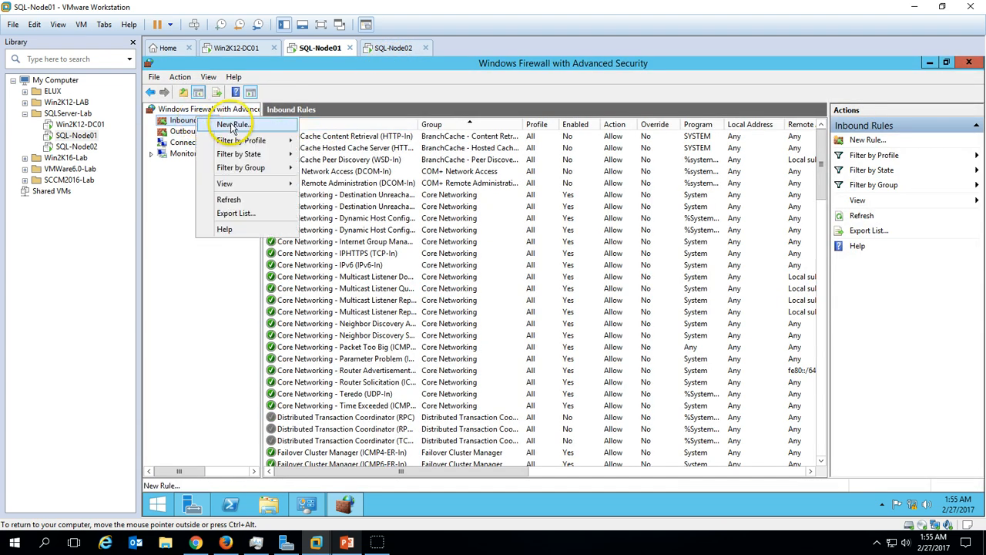
left_click(233, 124)
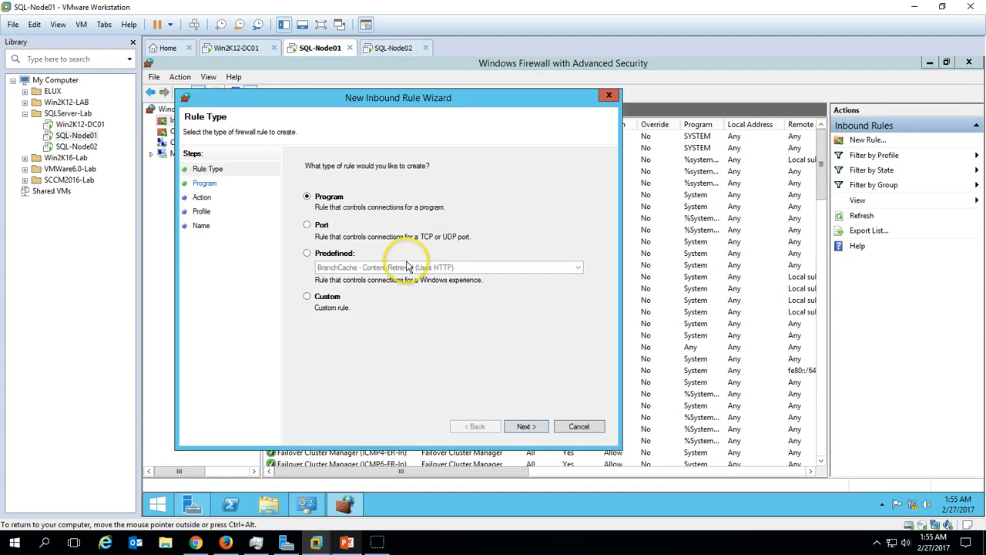
left_click(329, 254)
left_click(309, 225)
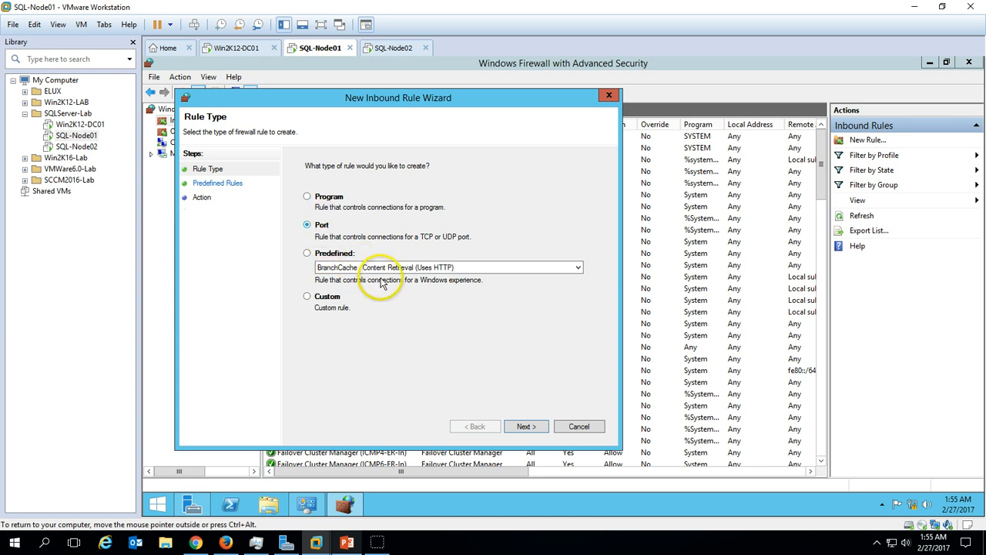
left_click(526, 426)
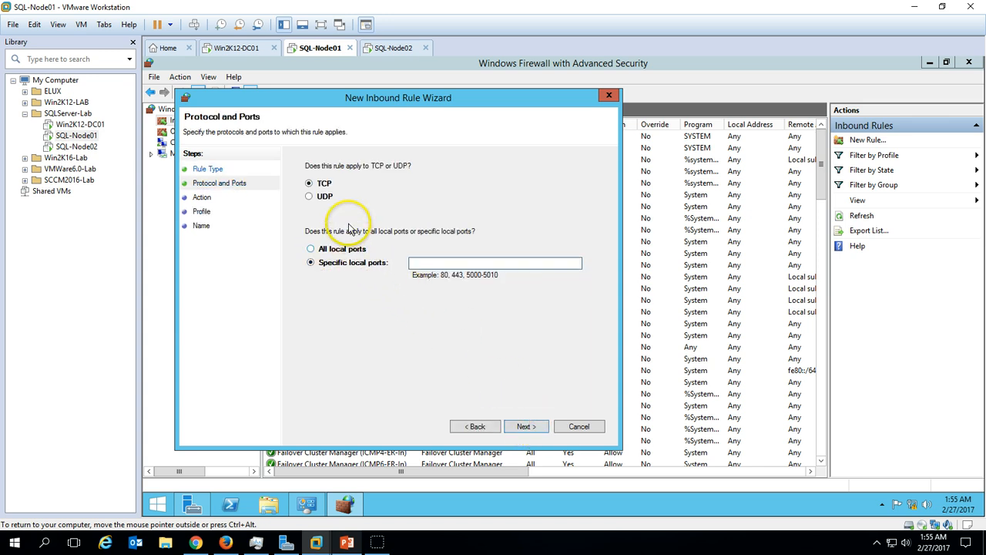
left_click(436, 264)
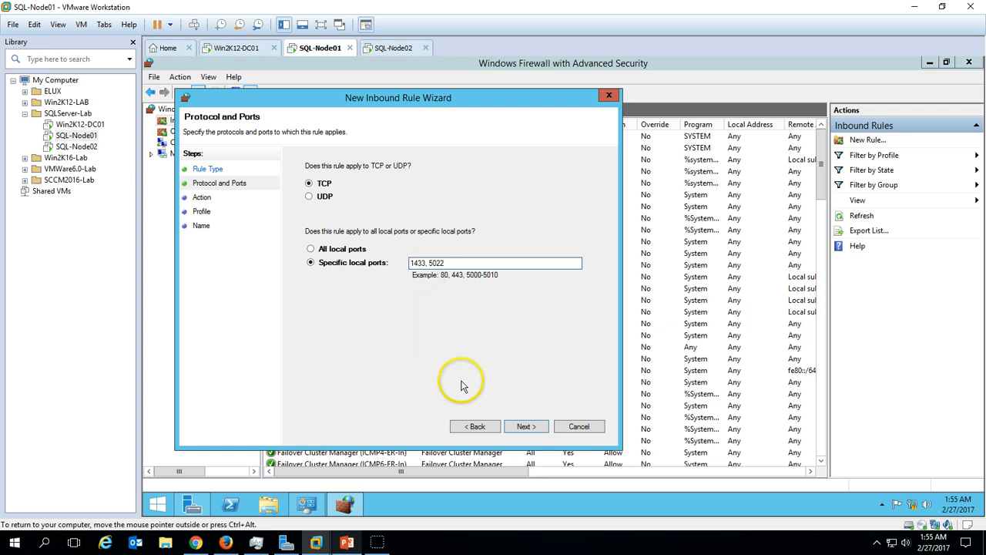
left_click(526, 426)
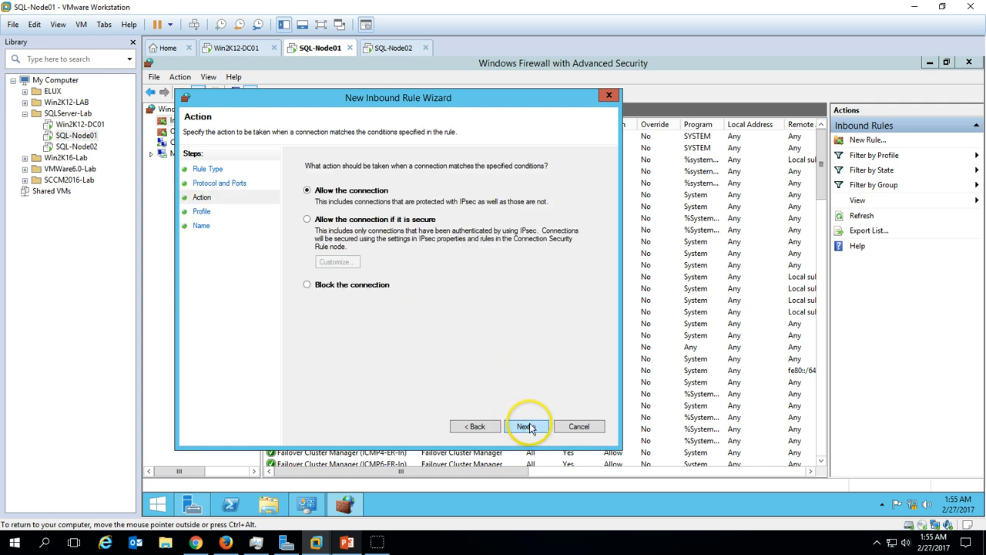
Allow the connection for the Domain, Private and Public profiles, name the rule SQL-Ports, and create it
left_click(526, 426)
left_click(530, 429)
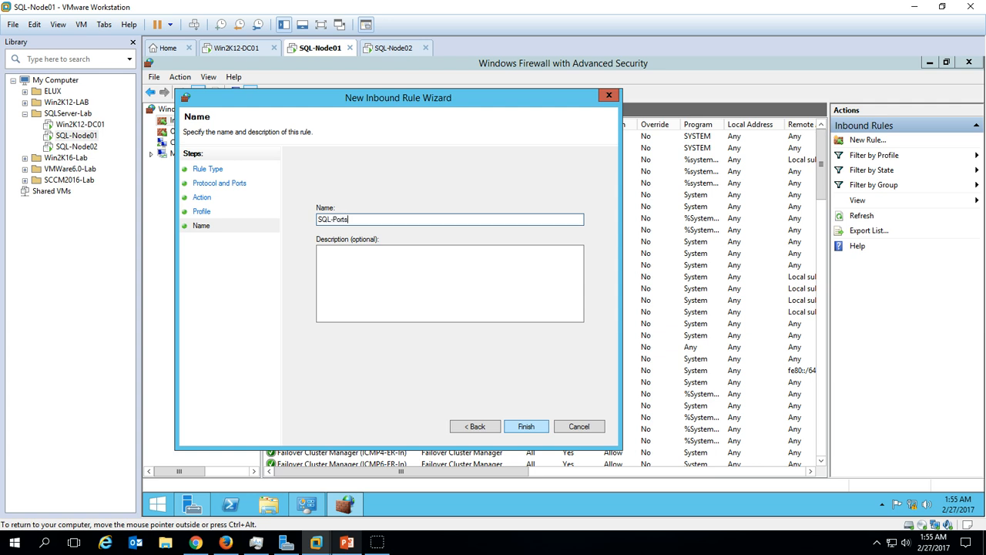
left_click(526, 426)
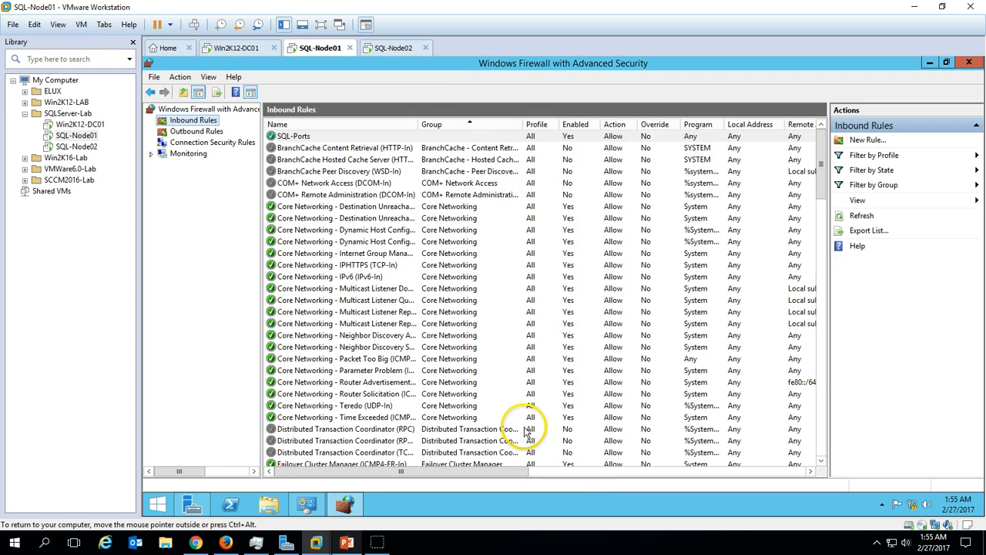
Switch to SQL-Node02 and open the inbound rules in Windows Firewall's advanced settings in a maximized window
left_click(393, 48)
right_click(914, 507)
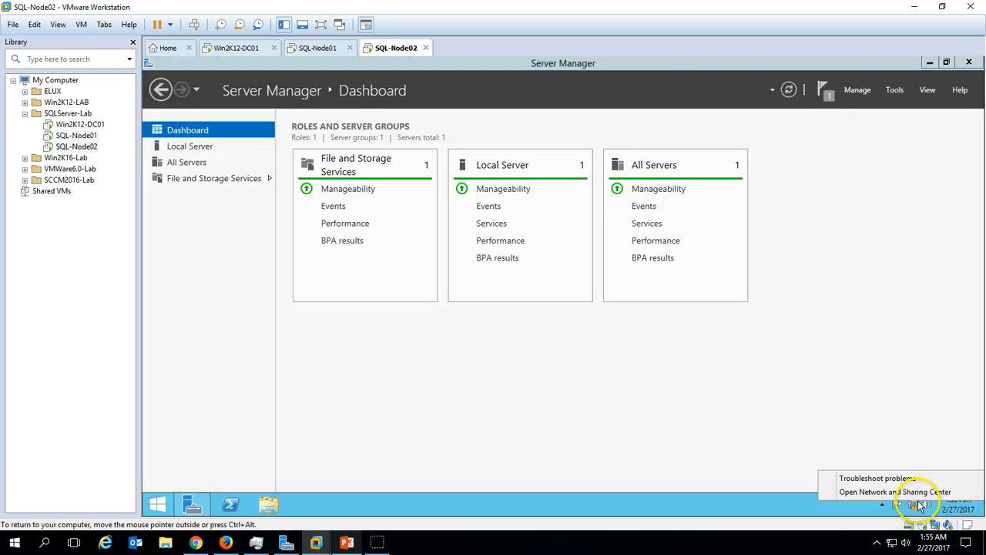
left_click(919, 492)
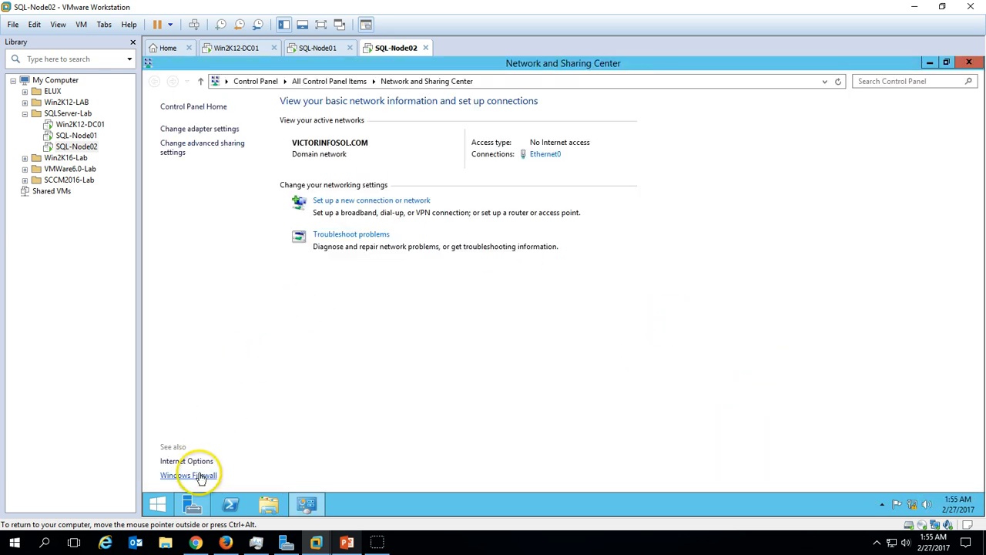
left_click(199, 475)
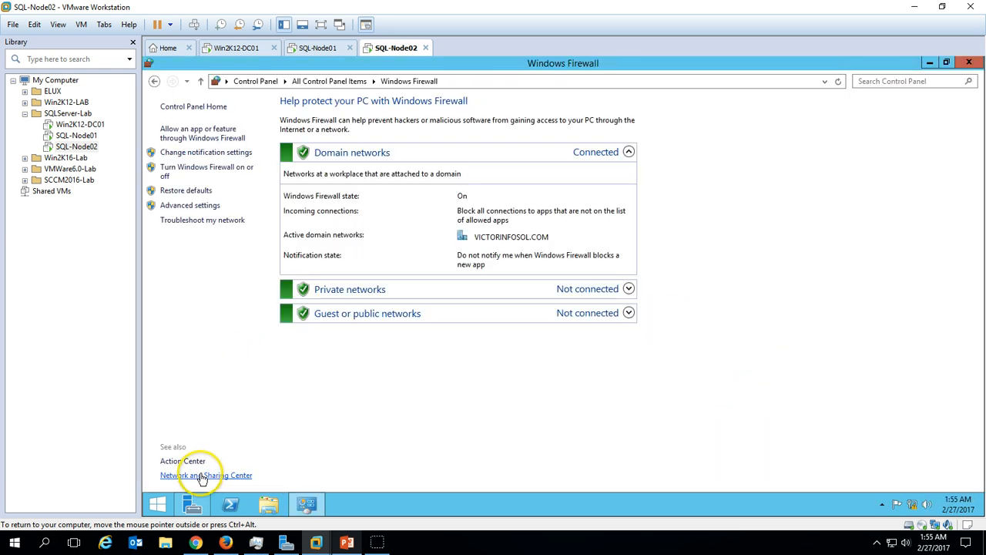
left_click(226, 208)
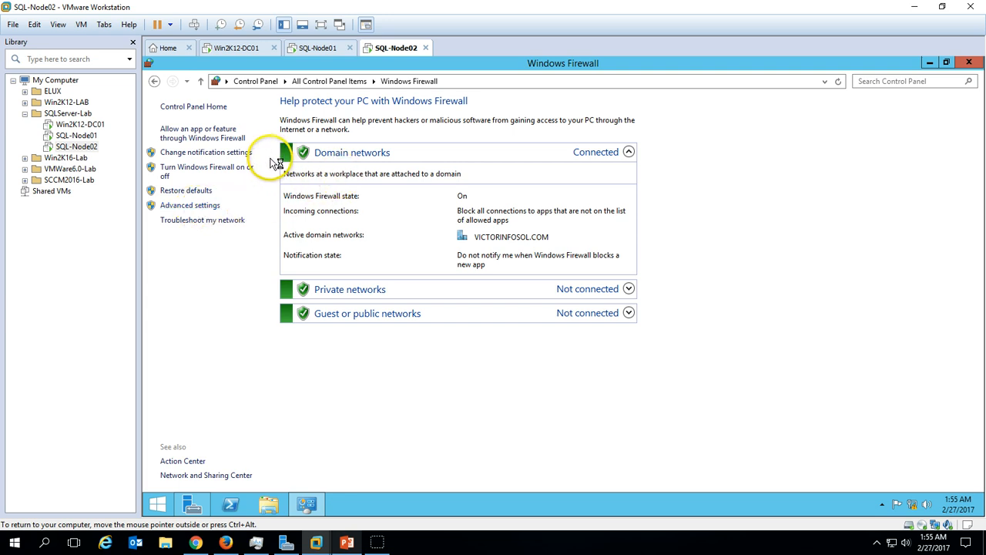
left_click(222, 125)
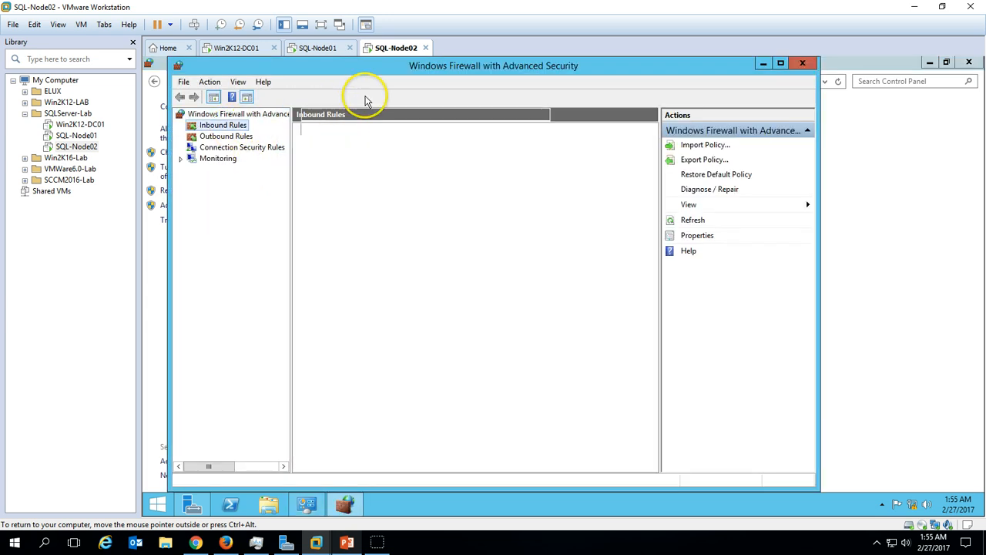
left_click_drag(361, 108, 386, 73)
double_click(385, 73)
Start a new inbound port rule on SQL-Node02 for specific local TCP ports 1433, 5022
right_click(213, 118)
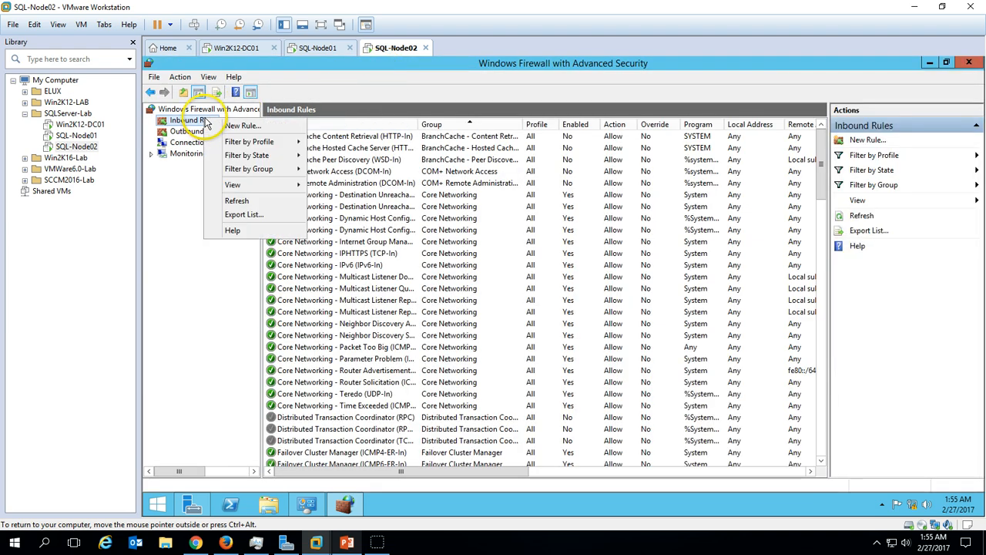
left_click(235, 128)
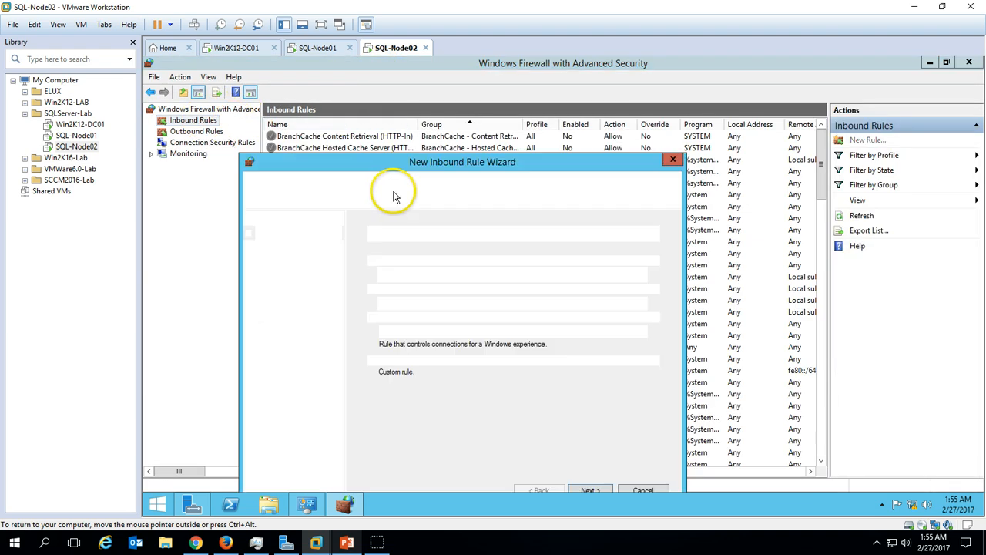
left_click(464, 106)
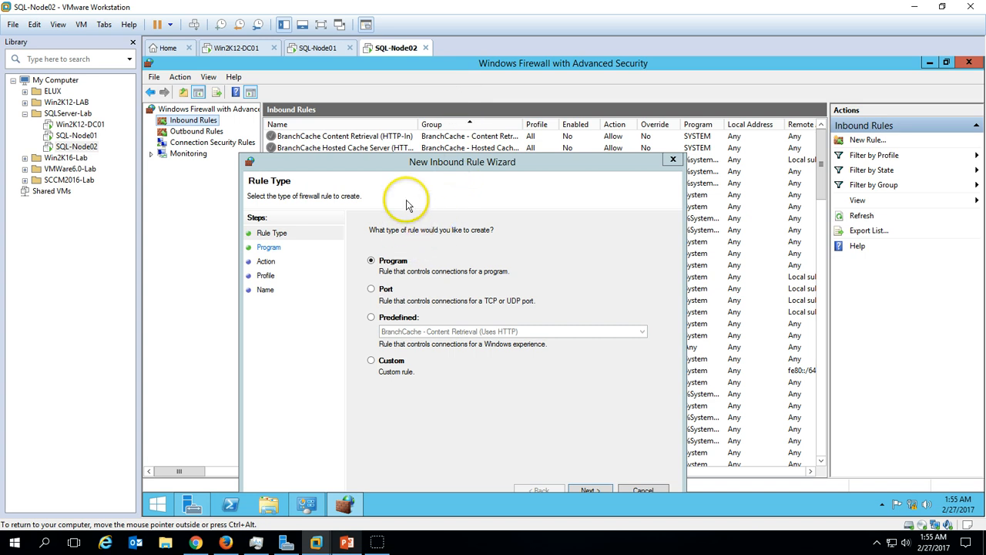
left_click_drag(411, 157, 433, 91)
left_click(394, 223)
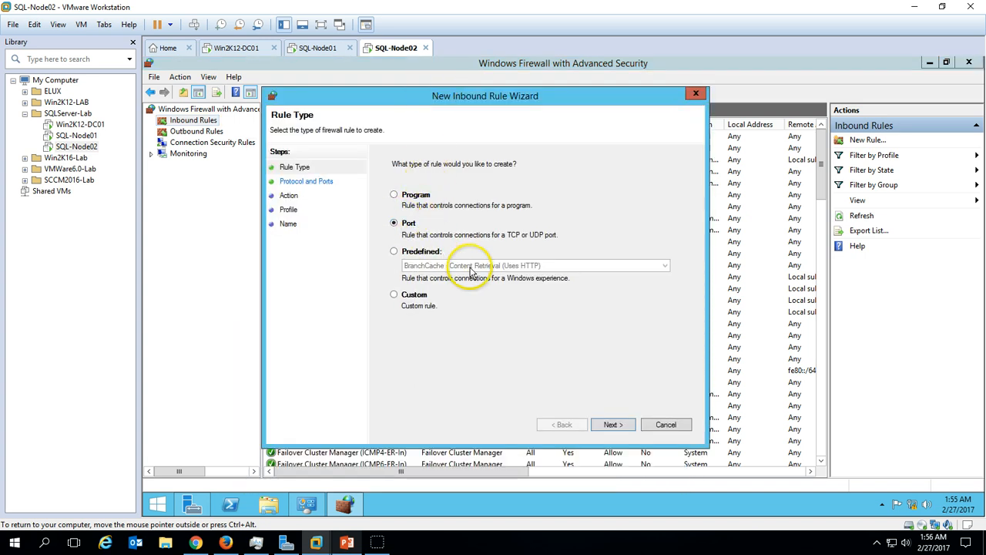
left_click(610, 422)
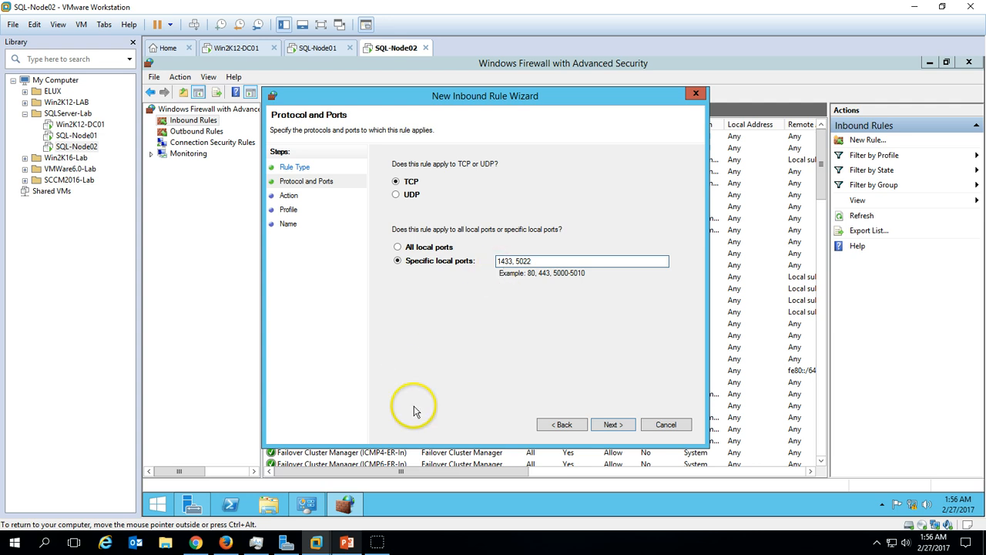
left_click(612, 424)
Keep the Domain, Private and Public profiles, name the SQL-Node02 rule SQL-Ports, create it, and select it among the inbound rules
left_click(613, 425)
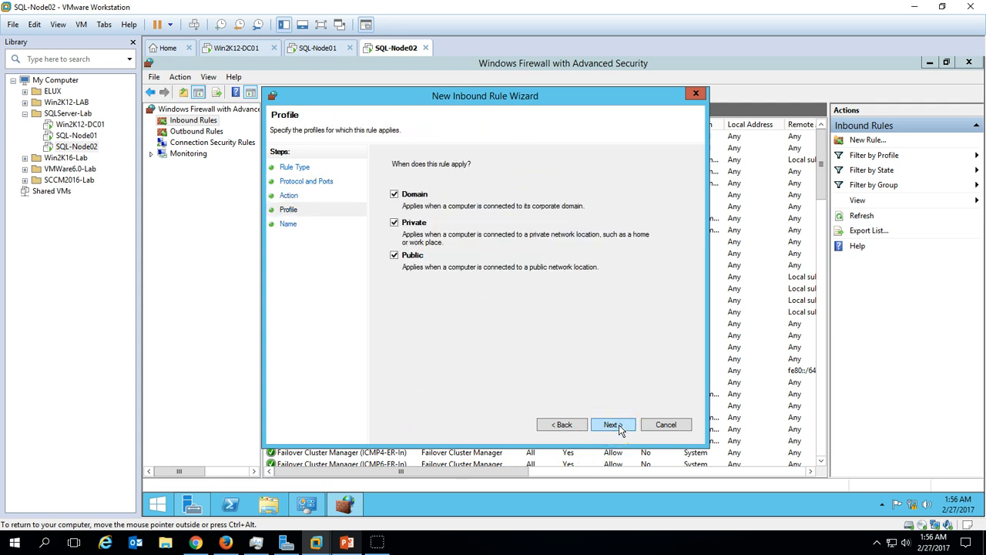
left_click(613, 424)
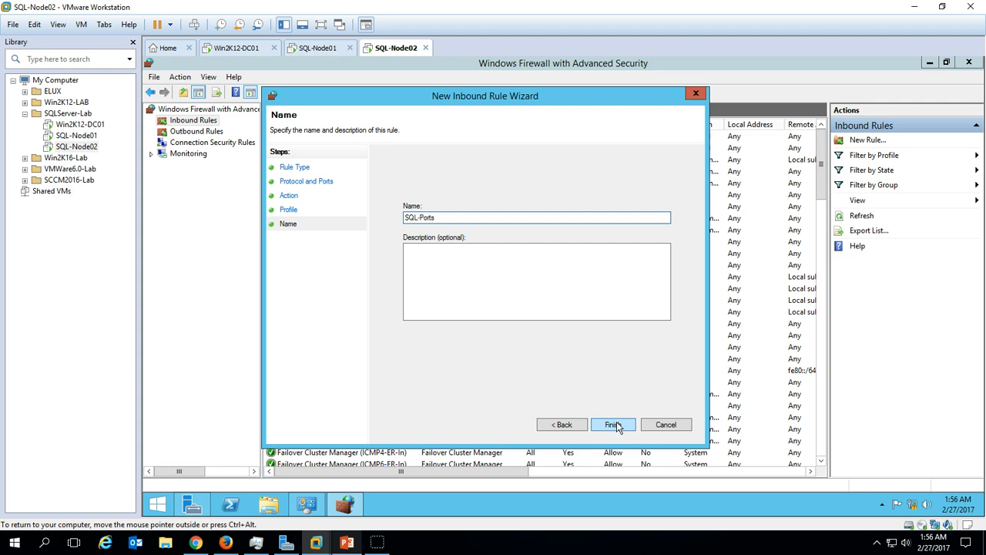
left_click(612, 425)
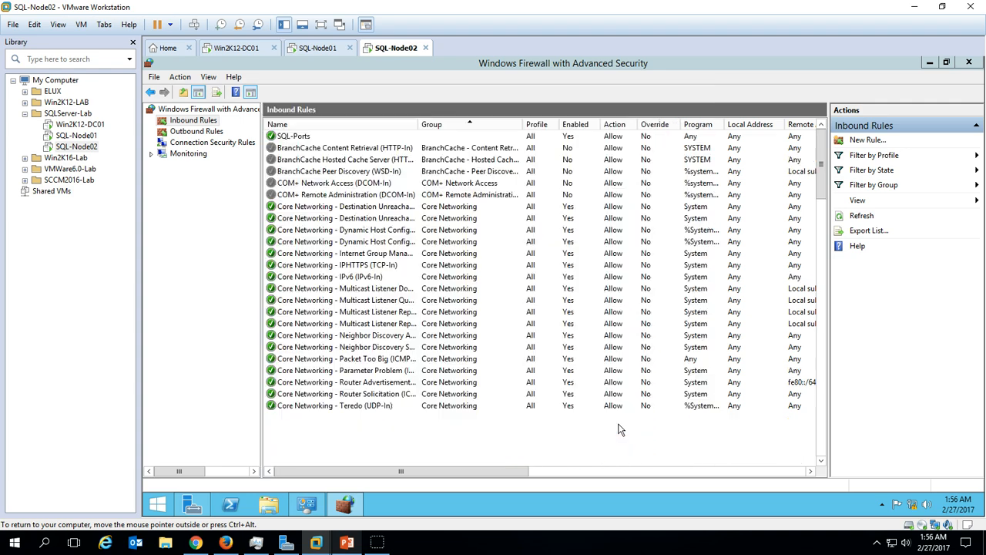
left_click(396, 137)
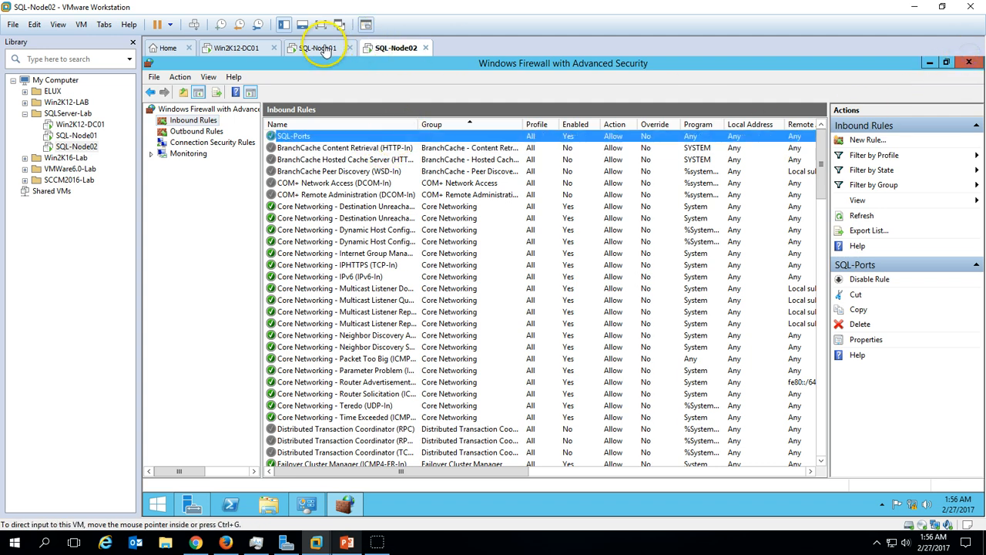
Close the Windows Firewall with Advanced Security and Windows Firewall windows on both SQL-Node01 and SQL-Node02
left_click(323, 49)
left_click(968, 63)
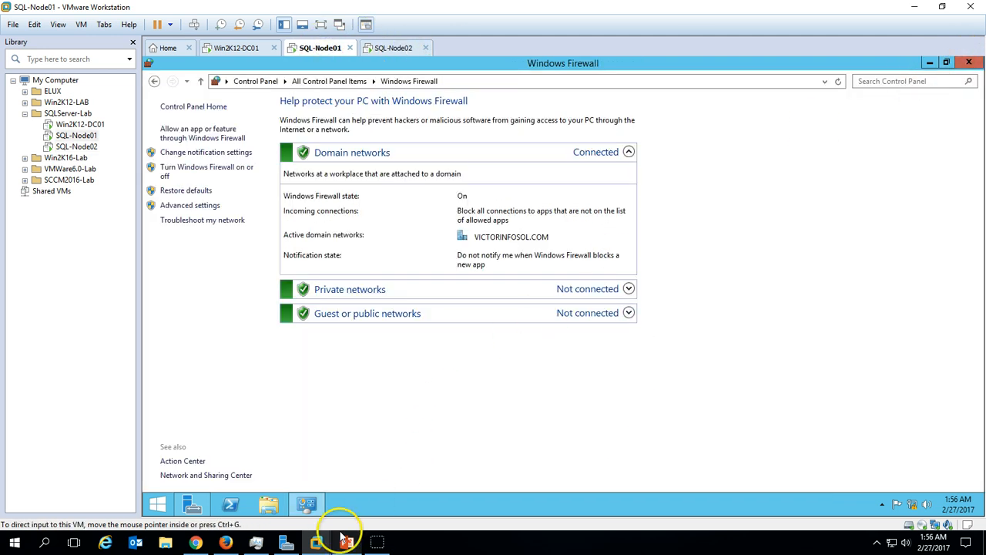
left_click(967, 63)
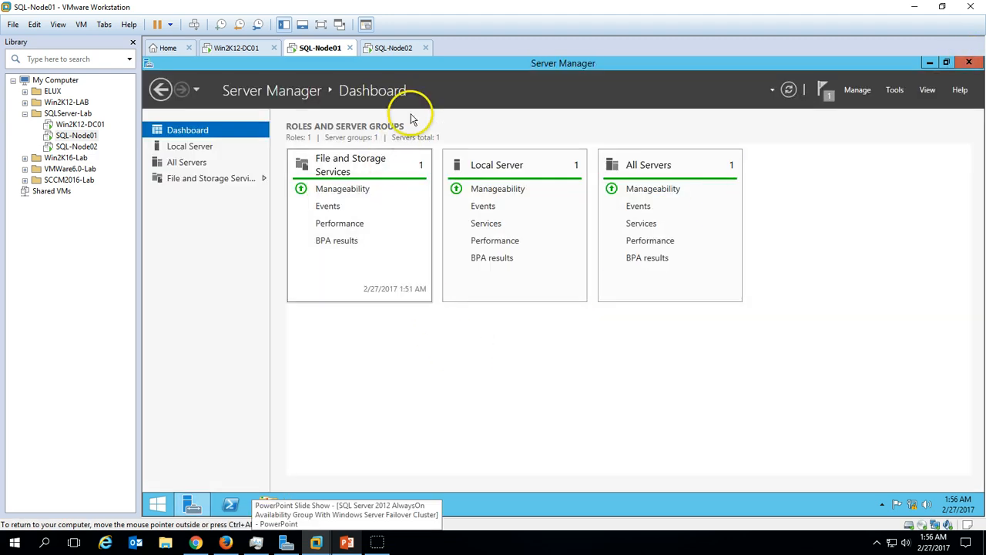
left_click(391, 48)
left_click(968, 63)
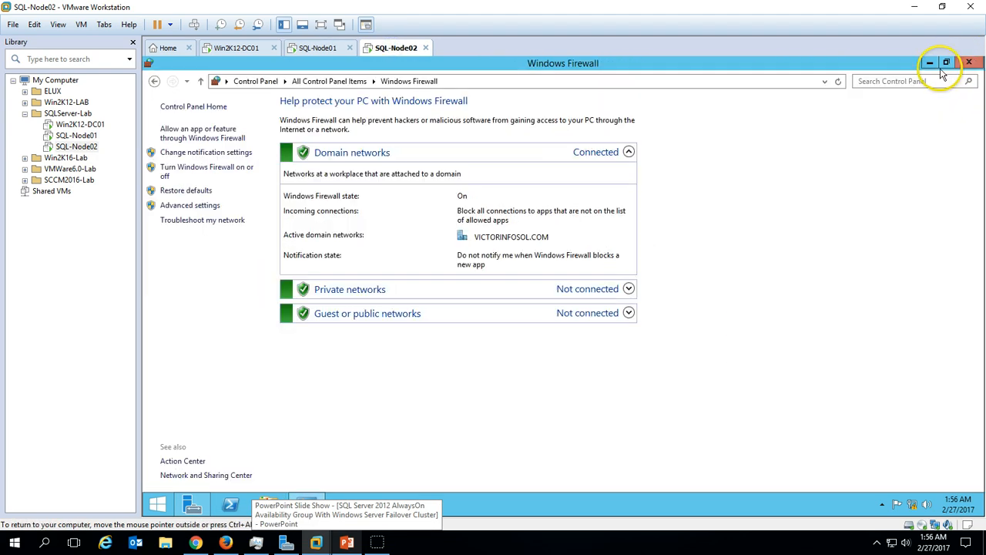
left_click(968, 62)
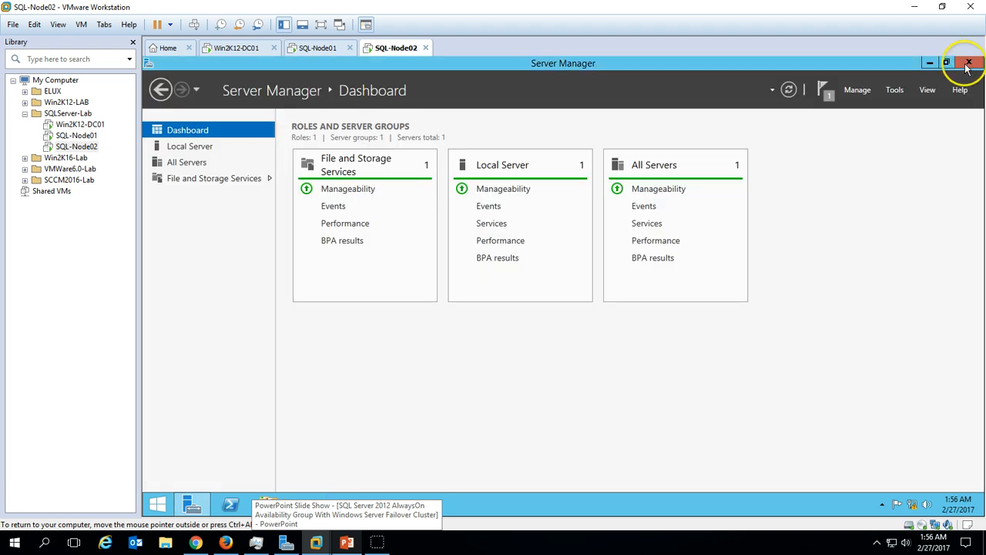
Close the OS-Disk (C:) folder window and Active Directory Users and Computers on Win2K12-DC01
left_click(233, 48)
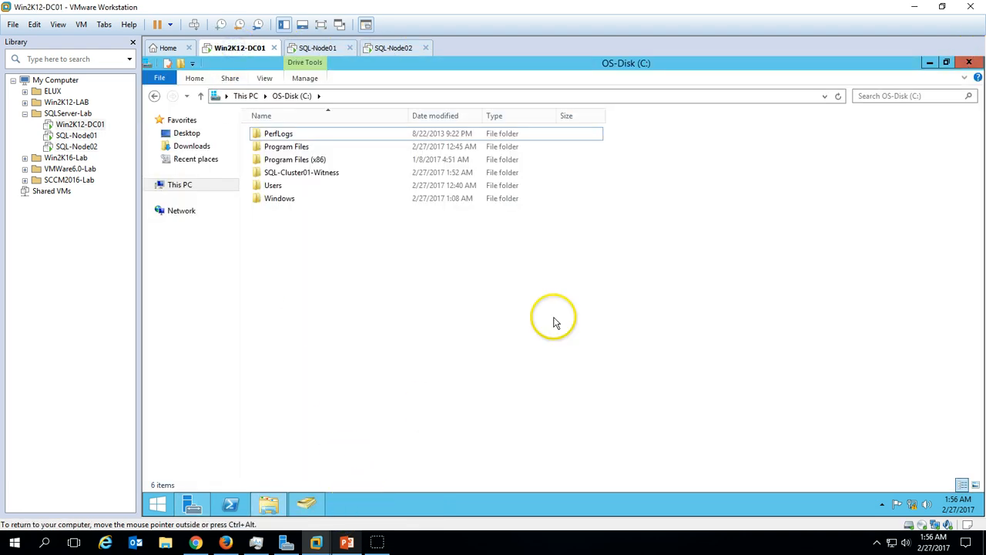
left_click(970, 65)
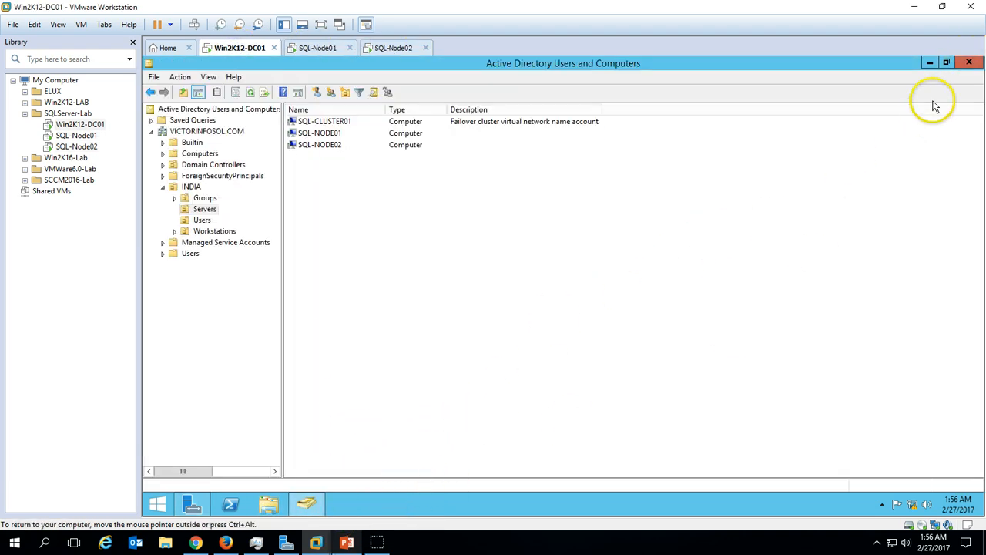
left_click(969, 62)
Switch to the PowerPoint slide show to review the installation task list, and return to VMware Workstation to view both SQL nodes
left_click(347, 543)
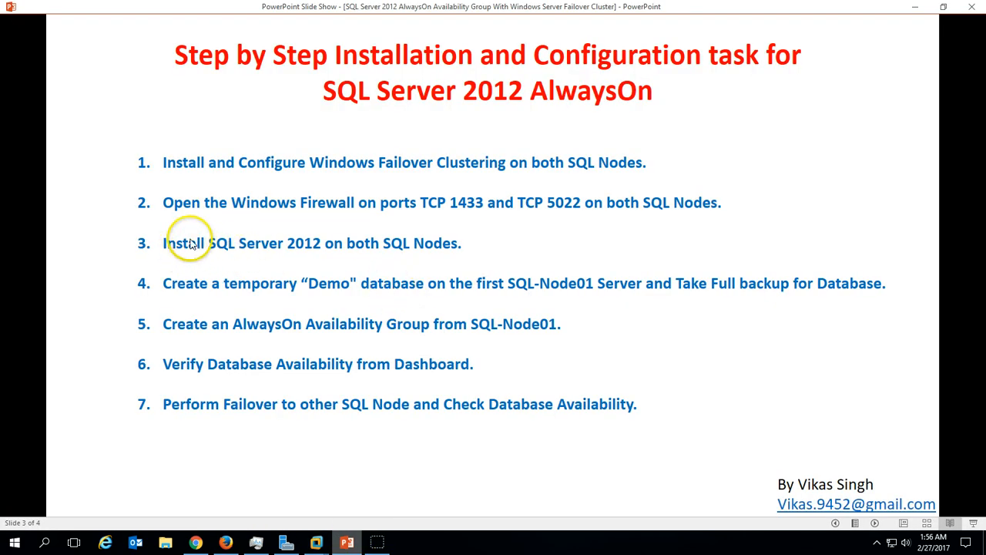
left_click(316, 542)
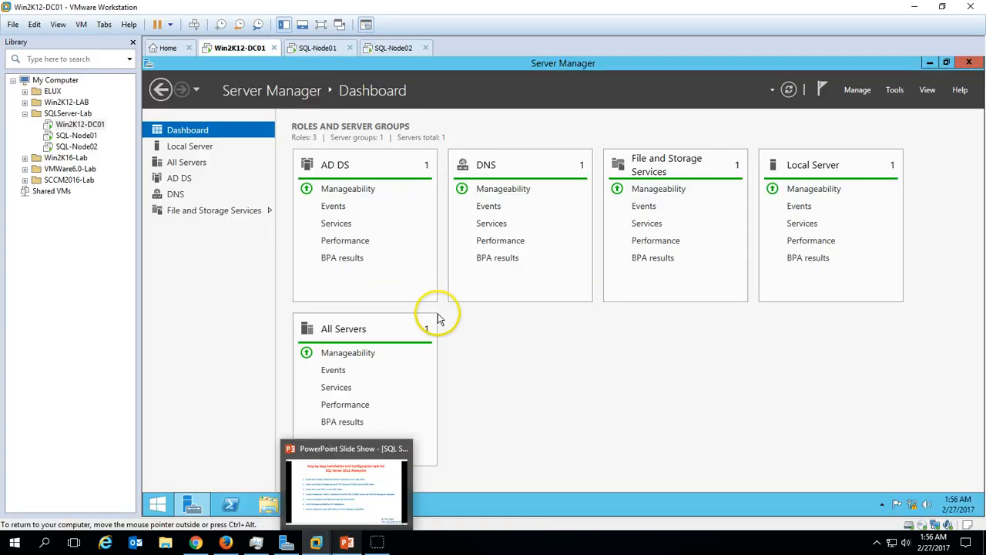
left_click(318, 47)
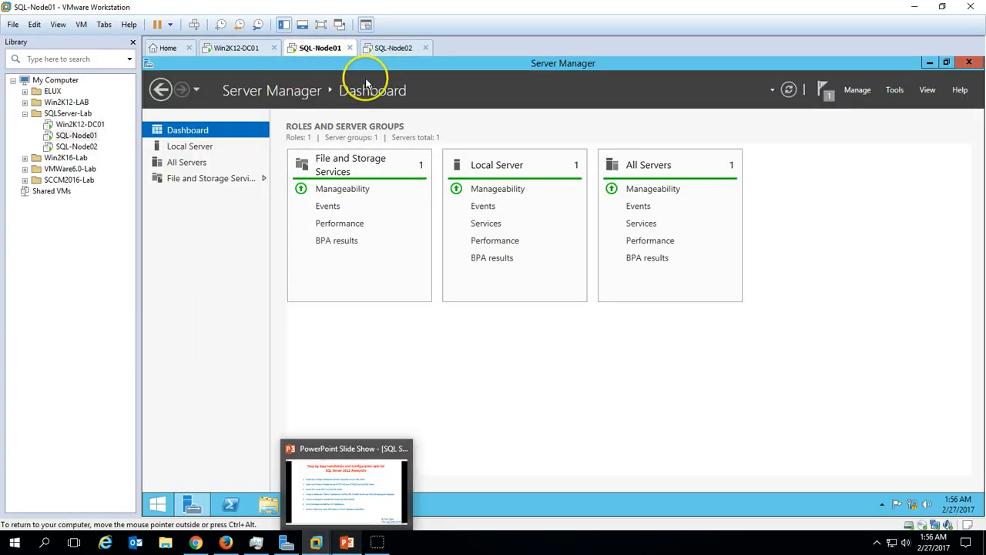
left_click(382, 48)
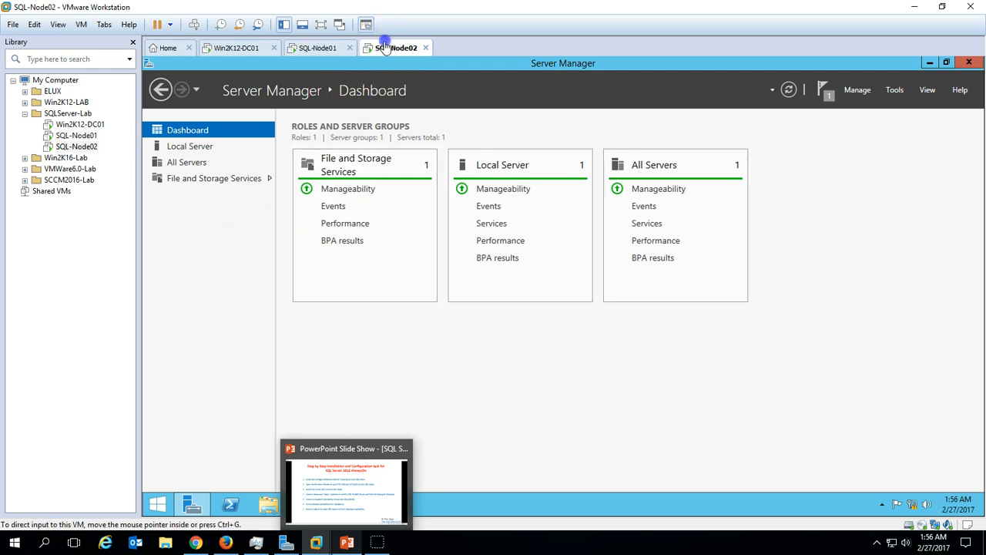
Open SQL-Node01's virtual machine settings and set its CD/DVD (SATA) drive to use an ISO image file
left_click(316, 47)
right_click(319, 48)
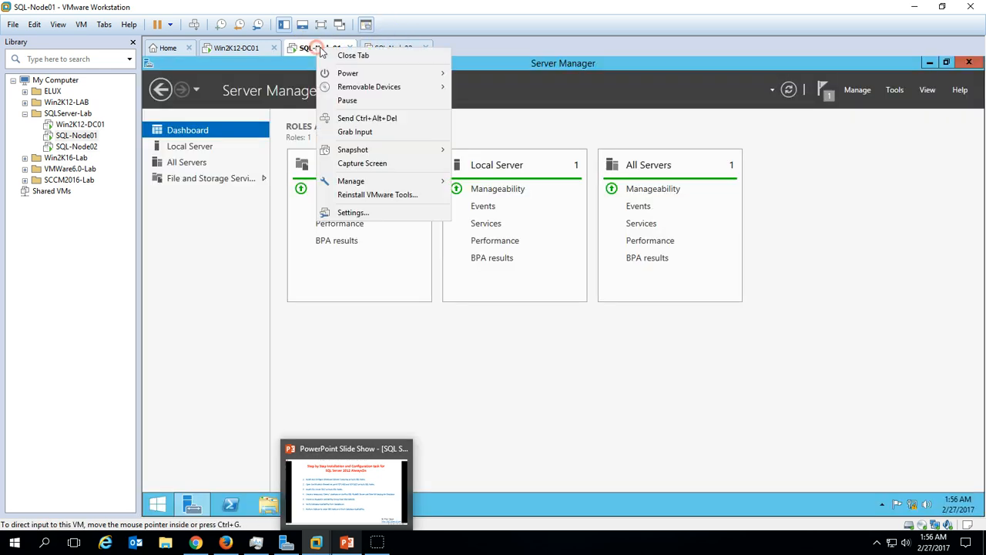
left_click(363, 212)
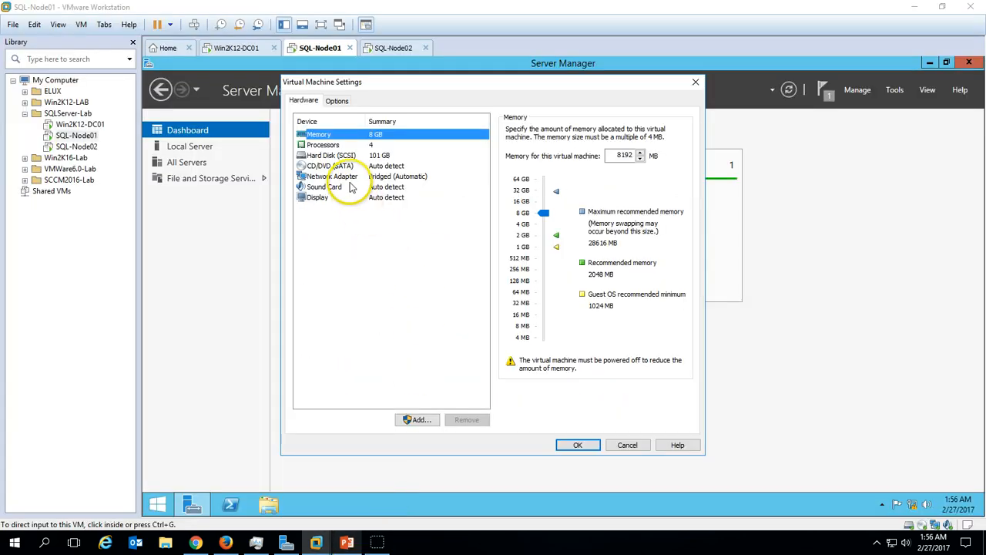
left_click(372, 167)
left_click(535, 203)
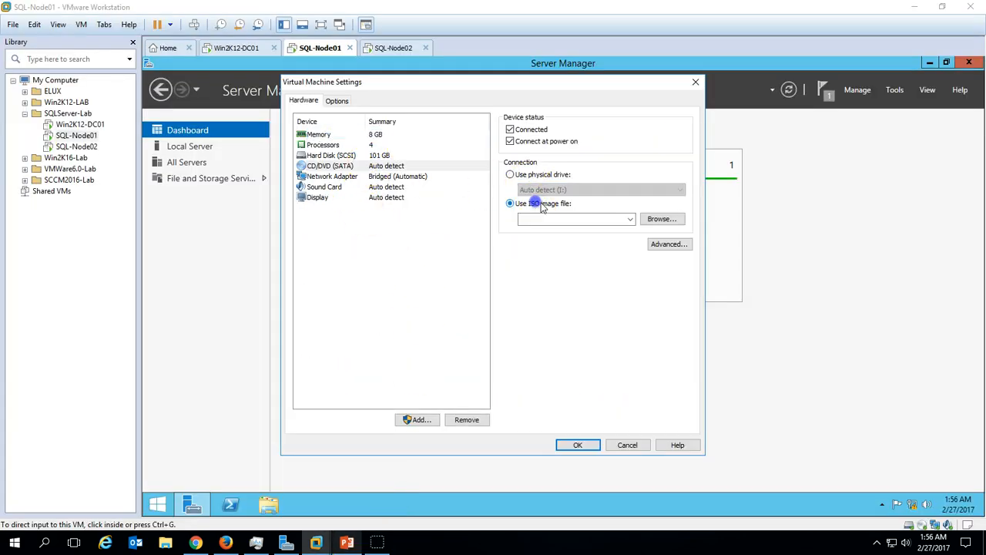
Choose the Microsoft SQL Server 2012 image from F:\ISO\SQL Server for SQL-Node01's CD/DVD drive and apply the settings
left_click(661, 220)
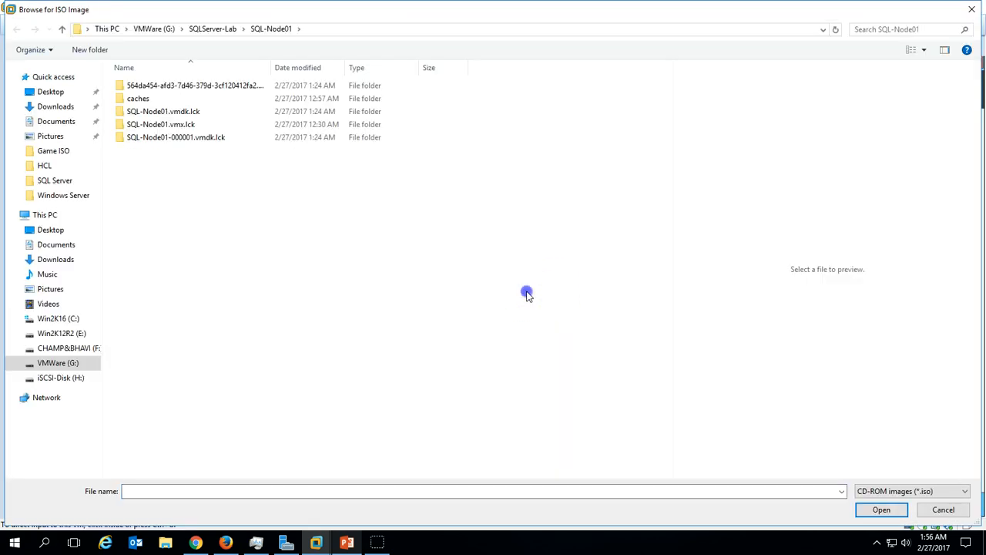
left_click(96, 349)
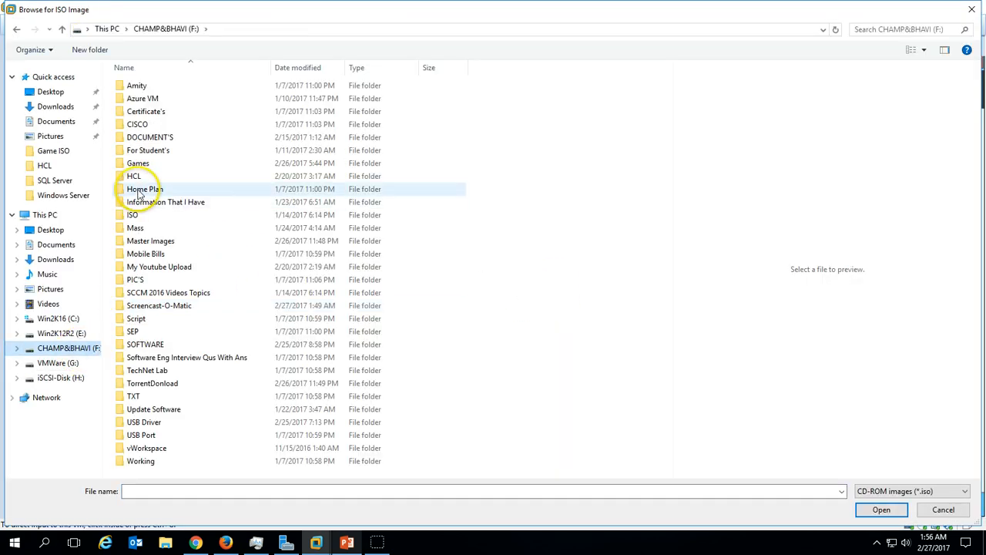
left_click(138, 218)
double_click(139, 219)
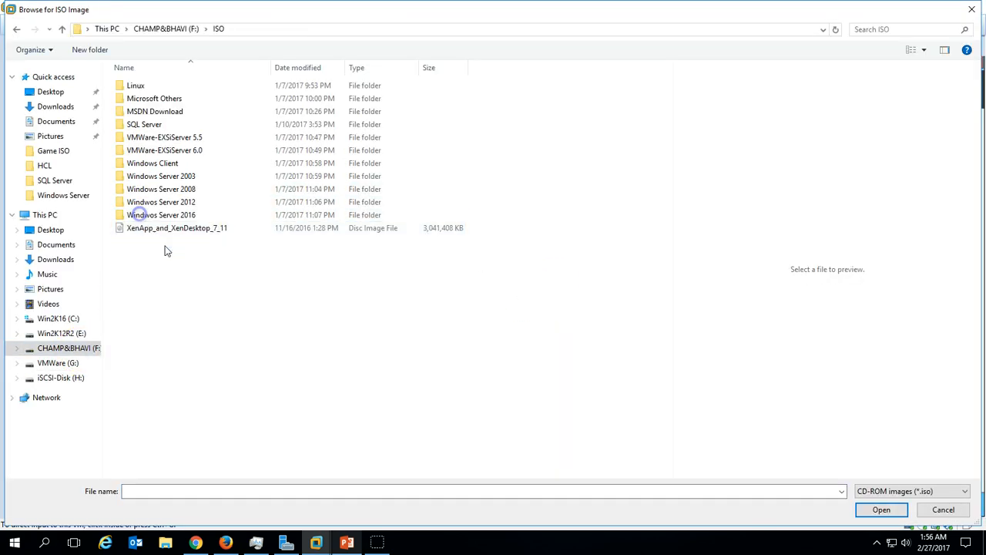
double_click(165, 126)
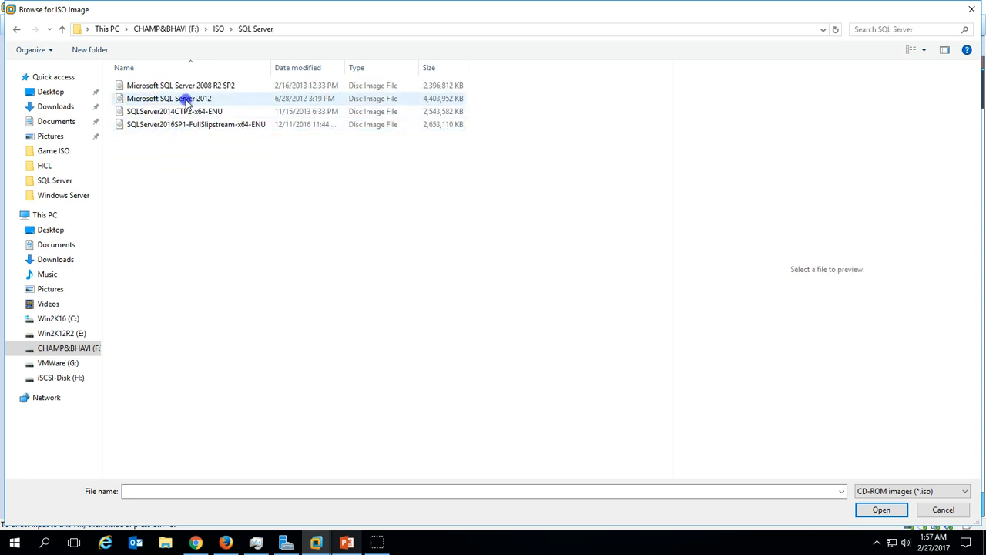
left_click(187, 98)
left_click(882, 509)
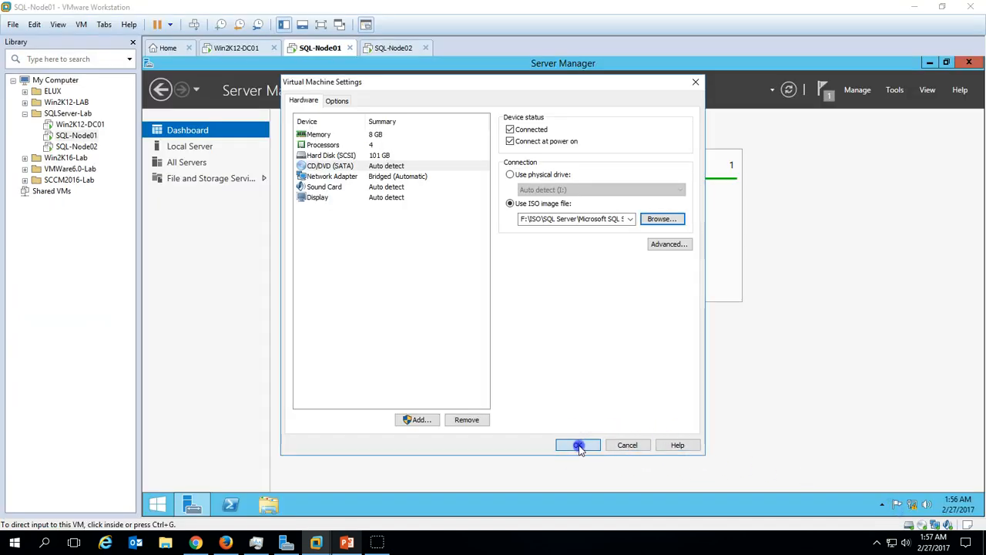
left_click(577, 506)
left_click(583, 450)
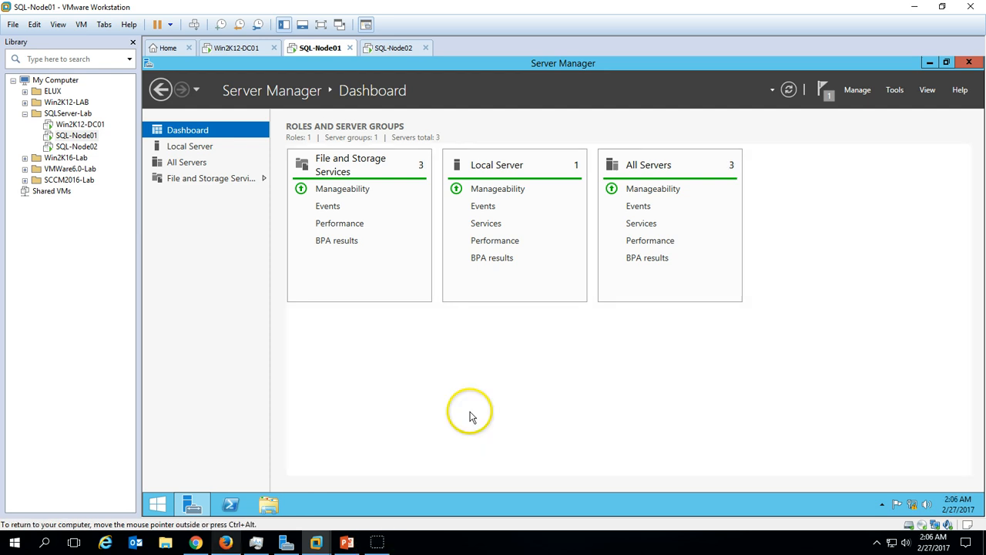
Launch SQL Server 2012 setup from DVD Drive (D:) on SQL-Node01, allow it to make changes, and close the This PC window
left_click(929, 64)
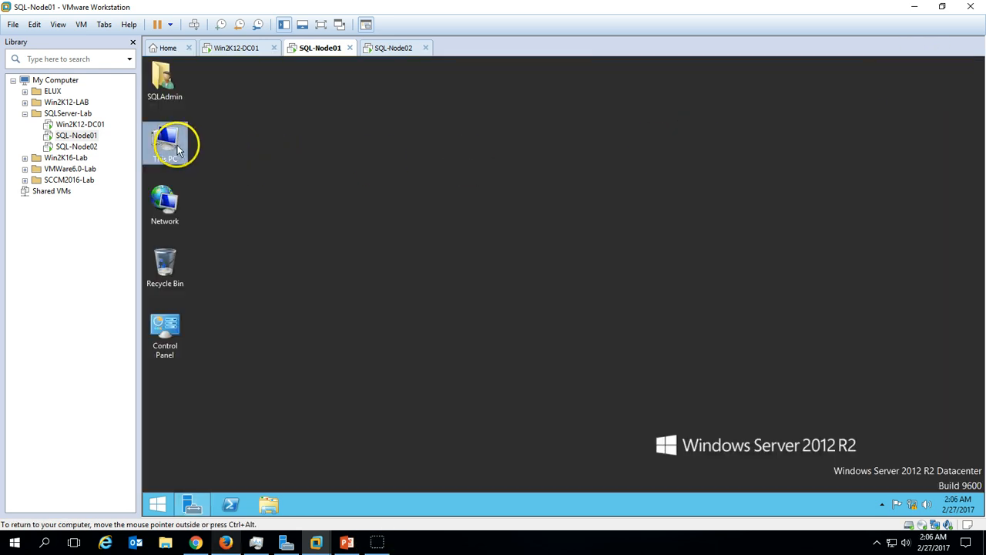
double_click(164, 143)
double_click(658, 107)
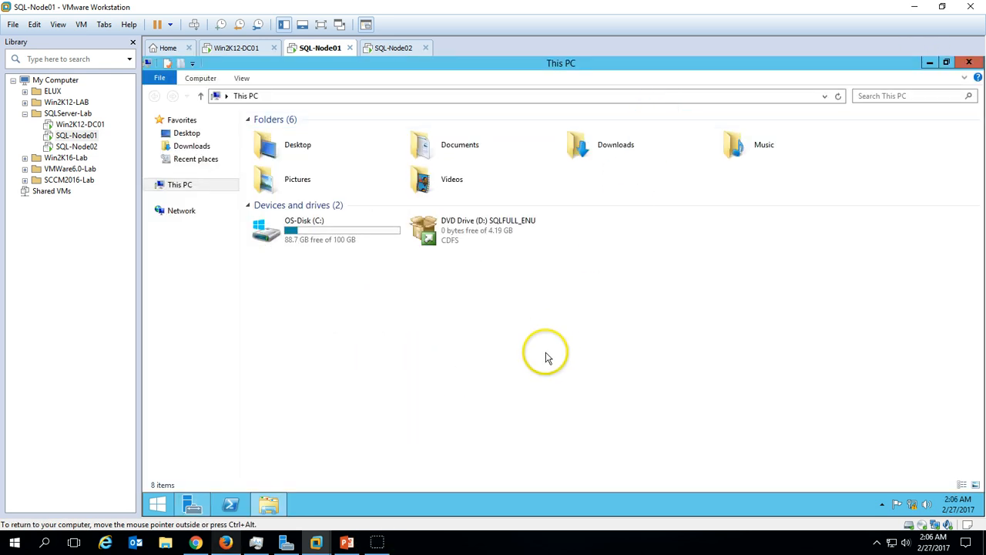
left_click(487, 240)
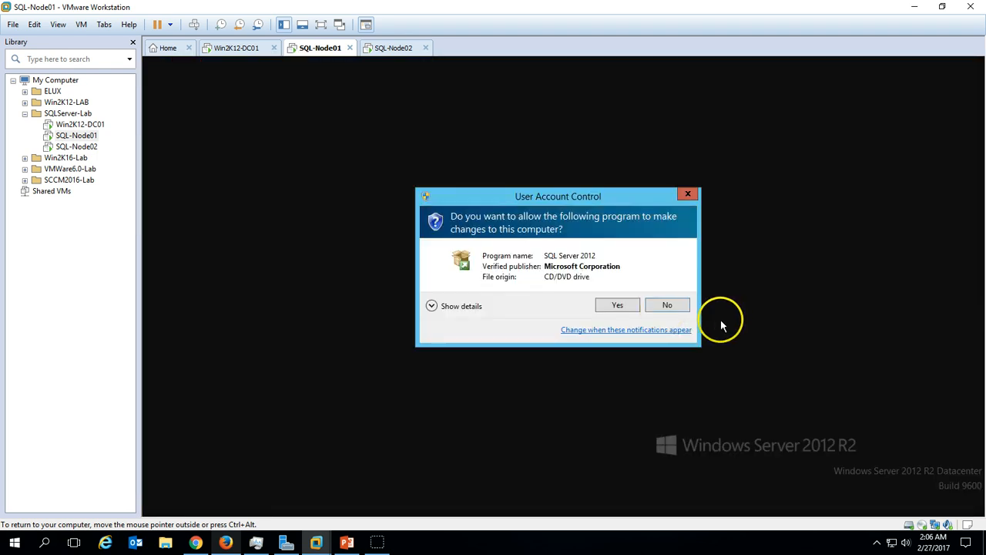
left_click(618, 305)
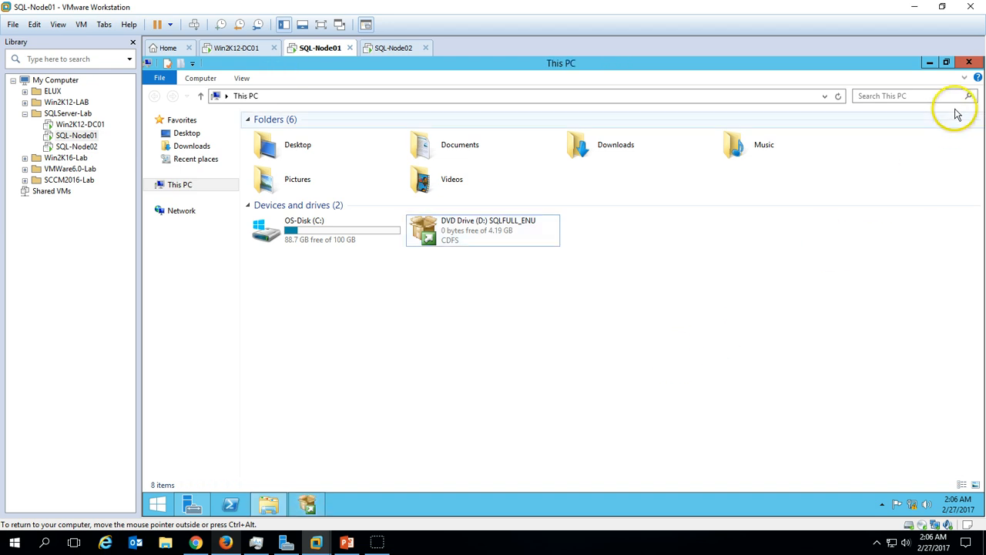
left_click(973, 63)
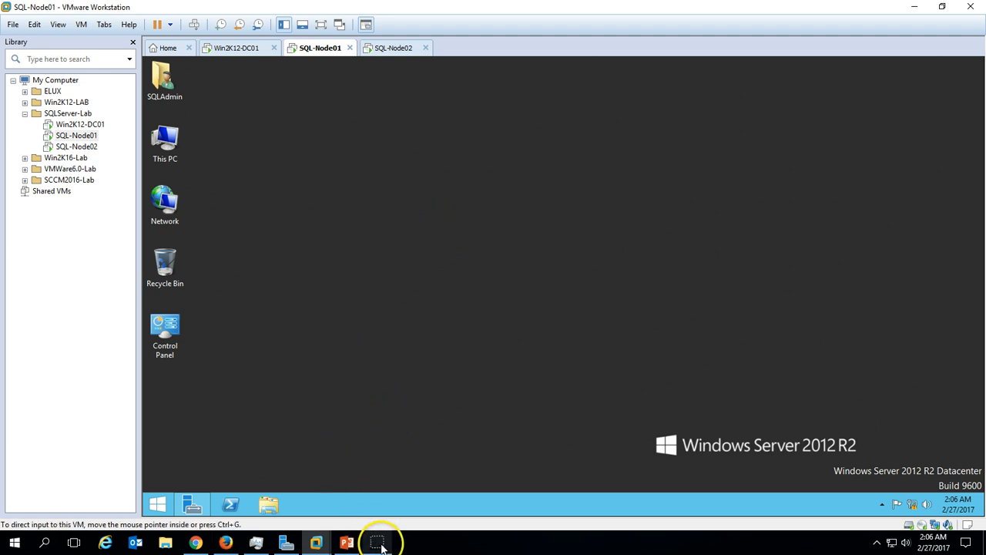
left_click_drag(530, 245, 485, 212)
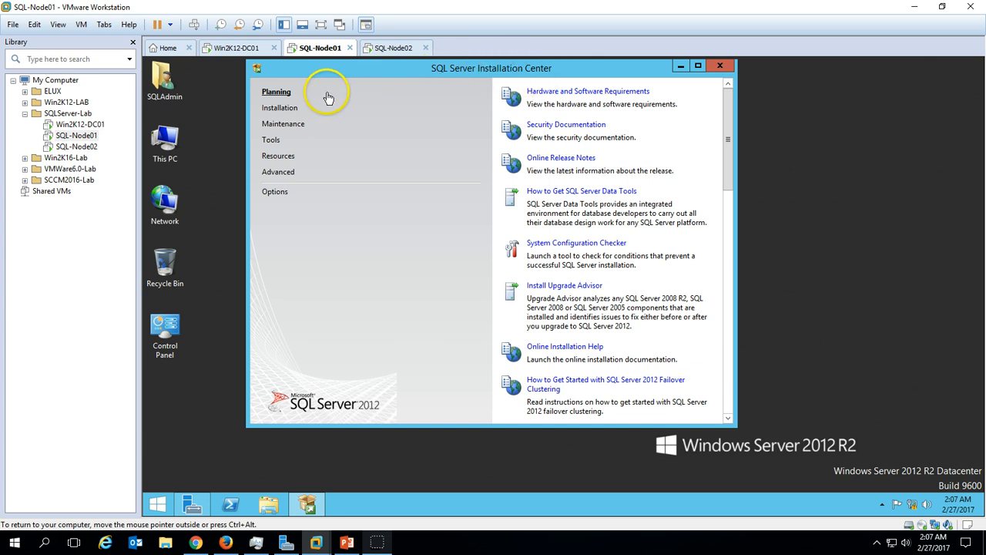
Start a new SQL Server stand-alone installation from the SQL Server Installation Center and minimize that window
left_click(280, 111)
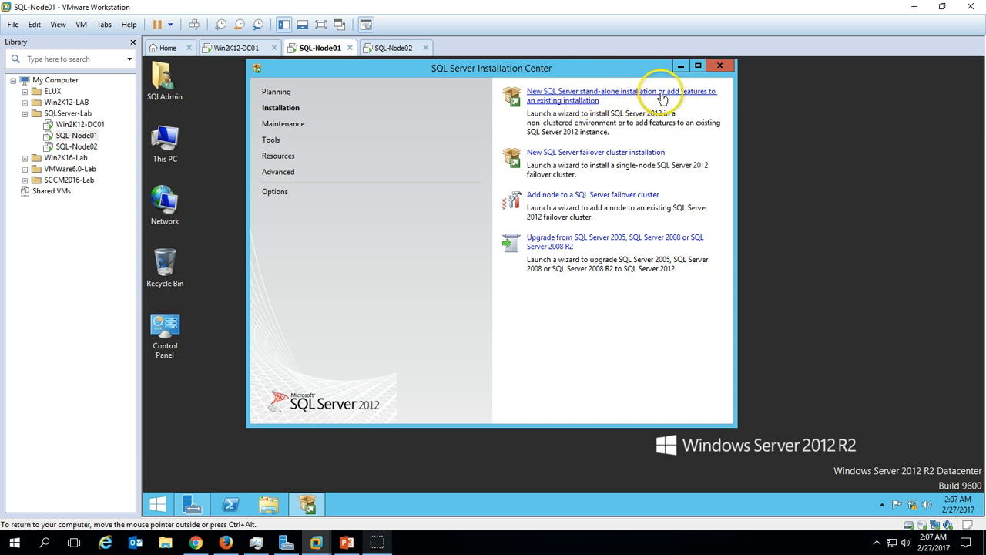
left_click(576, 98)
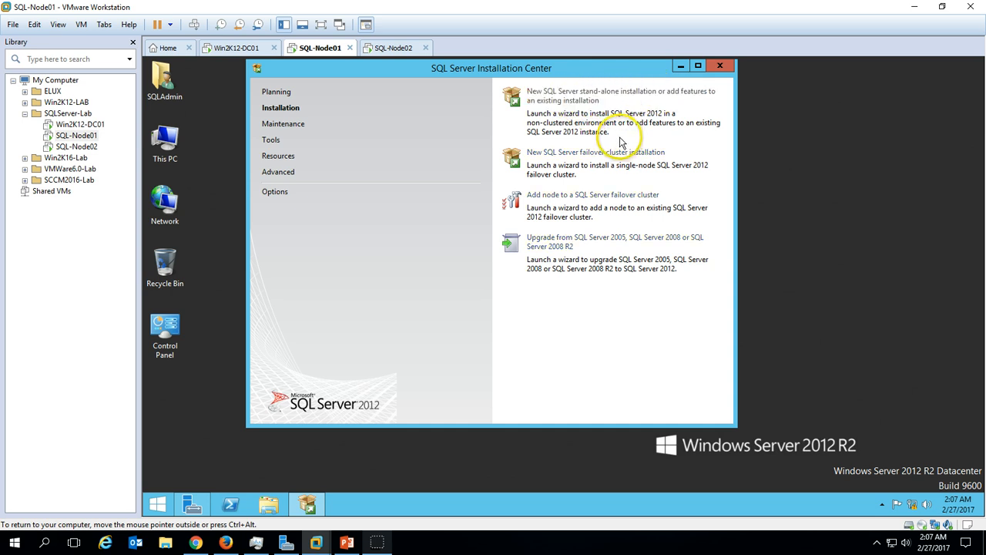
left_click(681, 67)
right_click(426, 194)
left_click(467, 224)
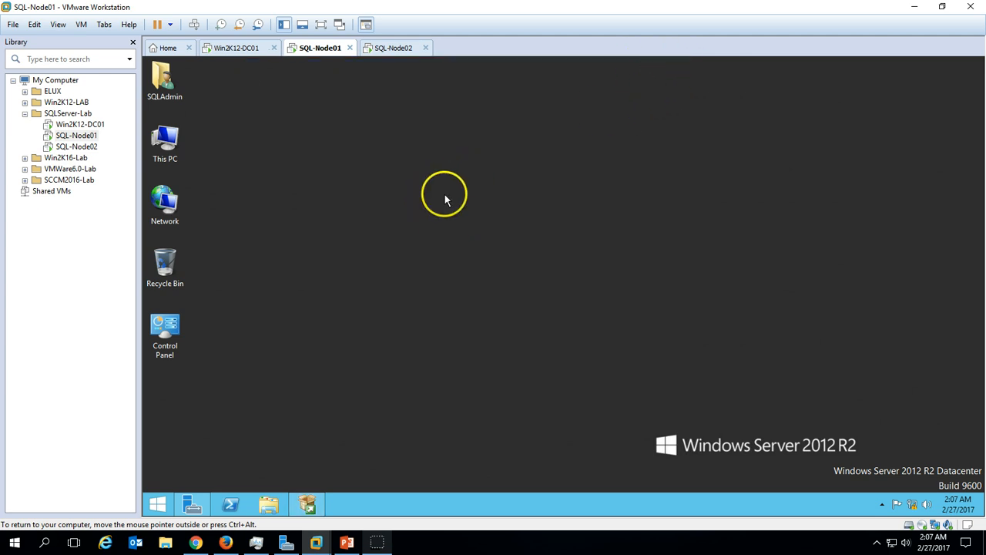
right_click(446, 199)
left_click(475, 231)
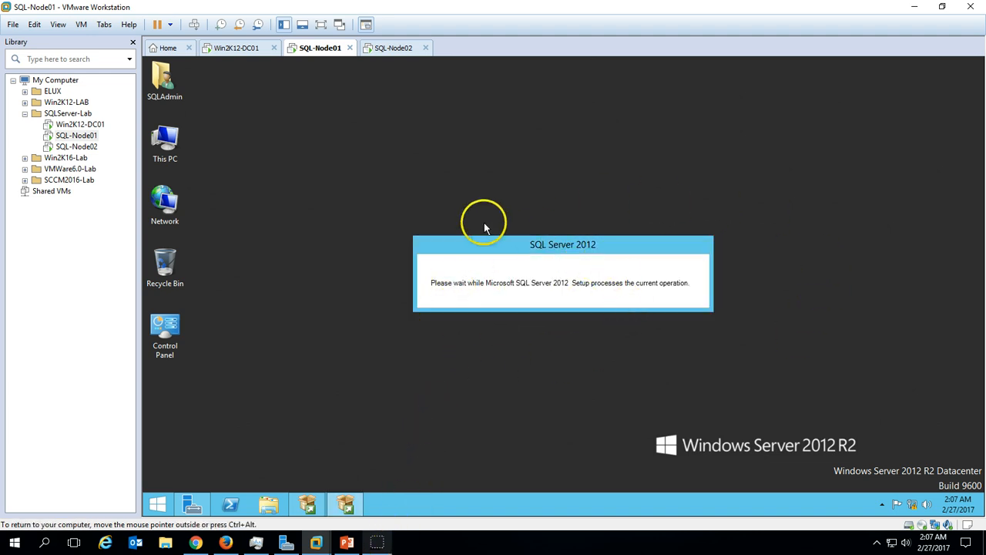
Show the details of the Setup Support Rules check and continue to the Product Key page
left_click(527, 326)
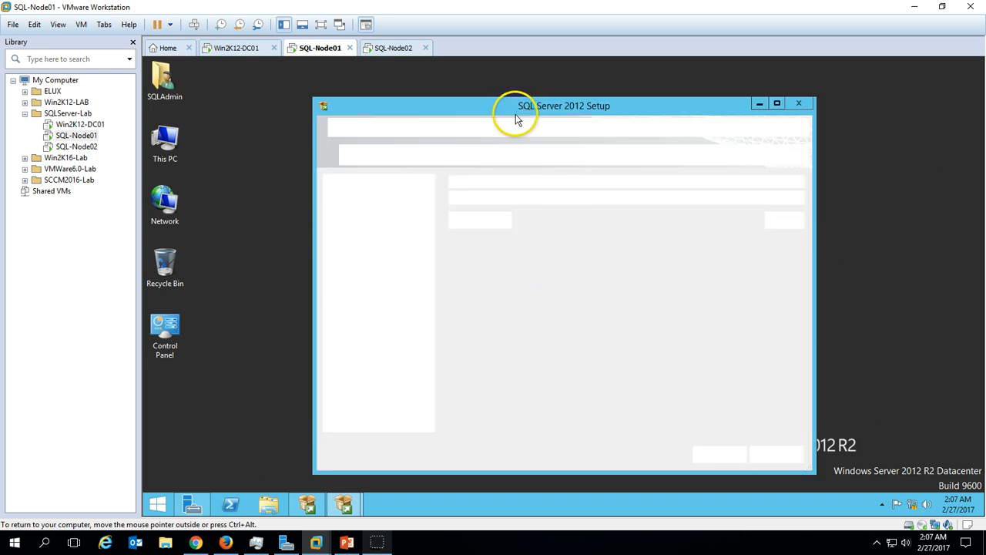
left_click(472, 221)
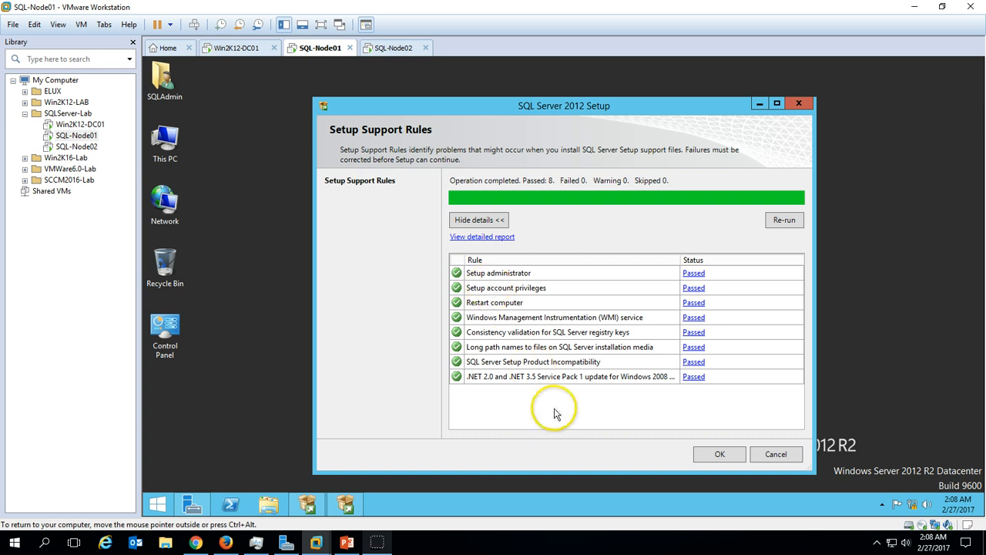
left_click(720, 454)
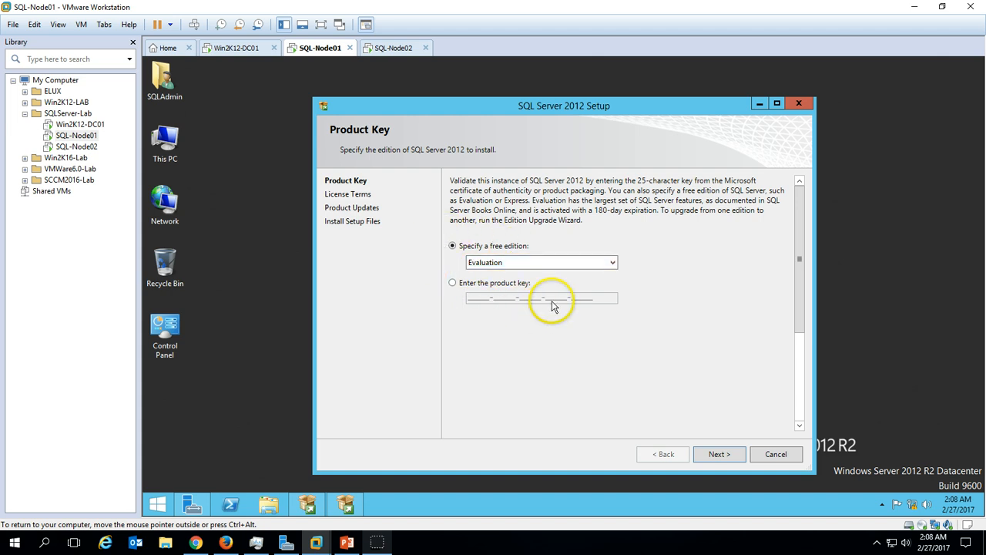
left_click(497, 263)
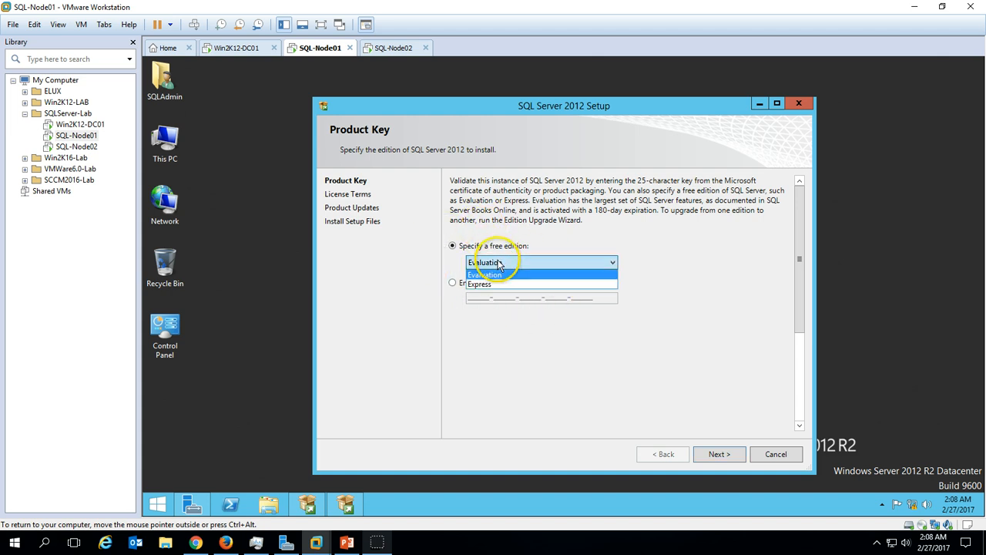
left_click(501, 272)
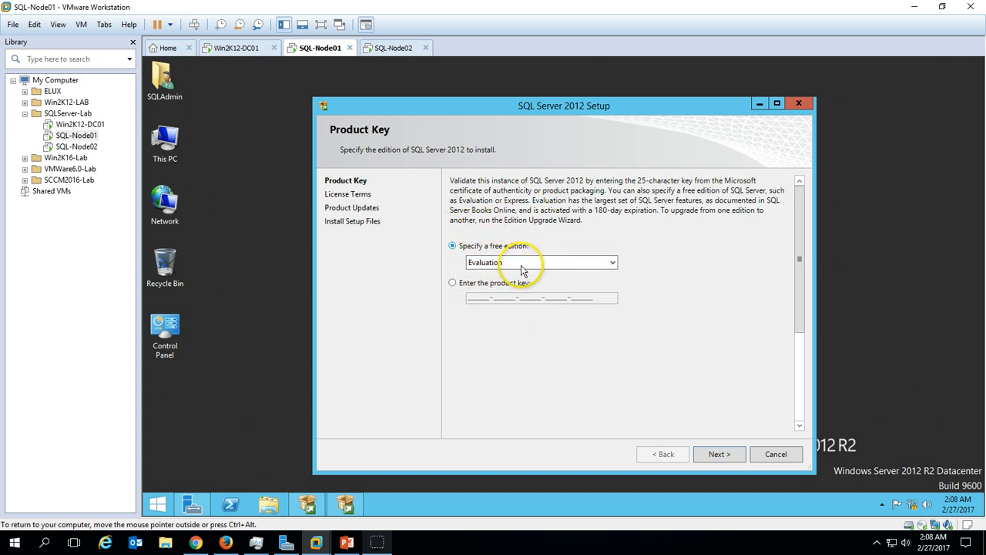
left_click(470, 284)
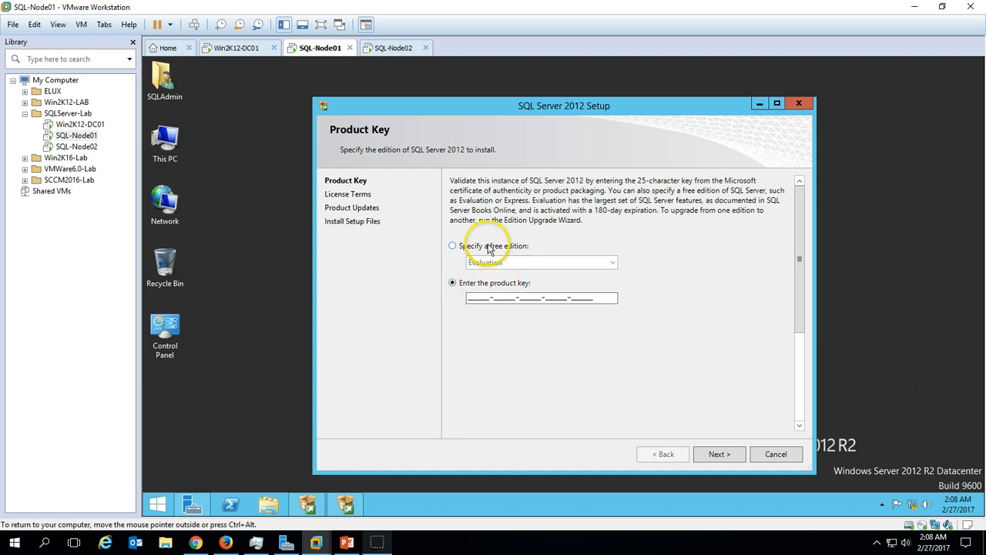
left_click_drag(580, 300, 432, 290)
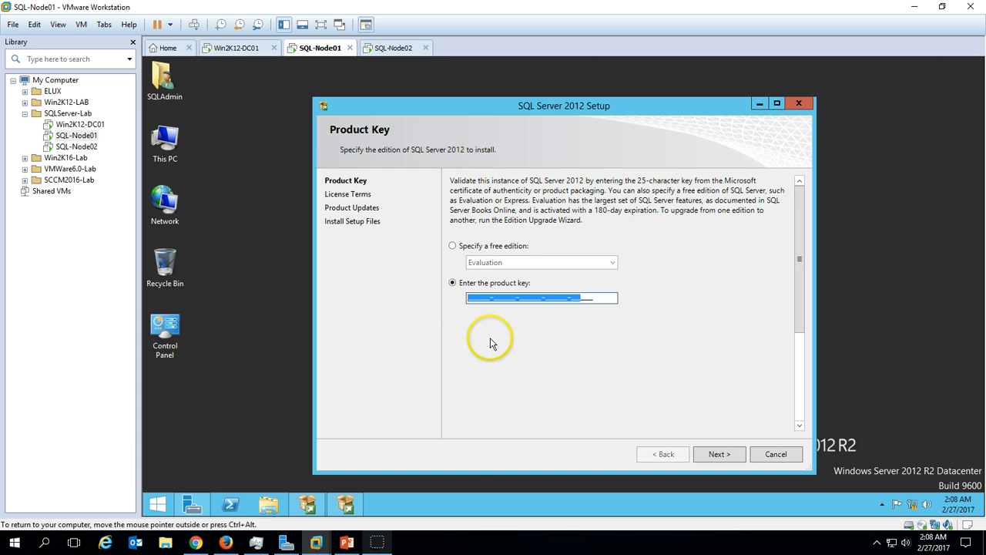
left_click_drag(599, 298, 388, 244)
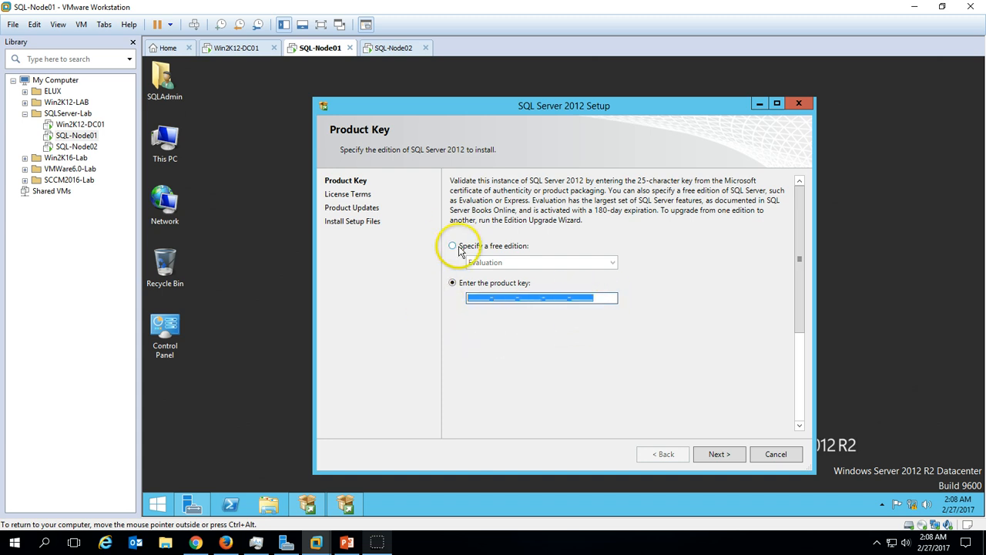
Specify the free Evaluation edition for the SQL Server 2012 installation and proceed past the Product Key page
left_click(460, 248)
left_click(717, 455)
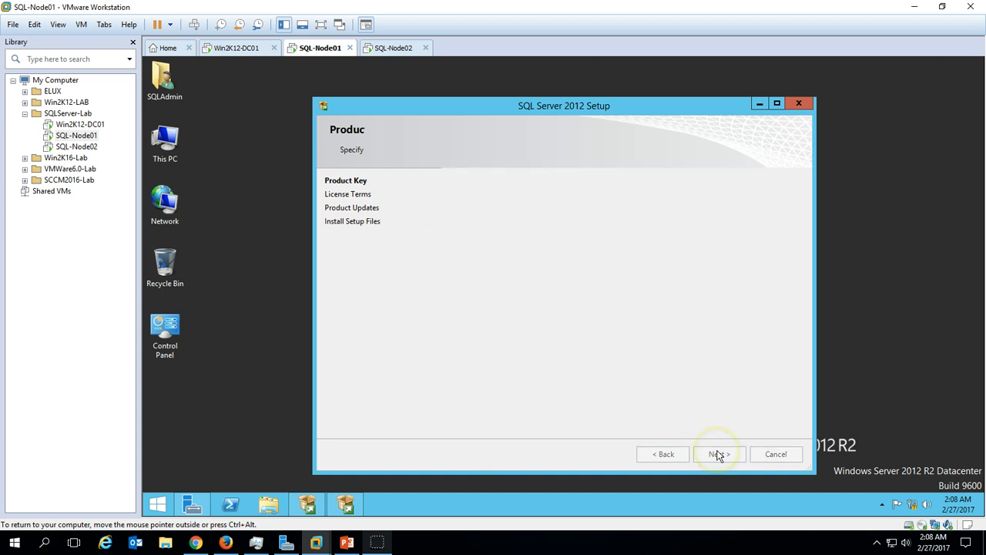
Accept the SQL Server 2012 license terms and continue past the product updates check to install the setup files
left_click(505, 368)
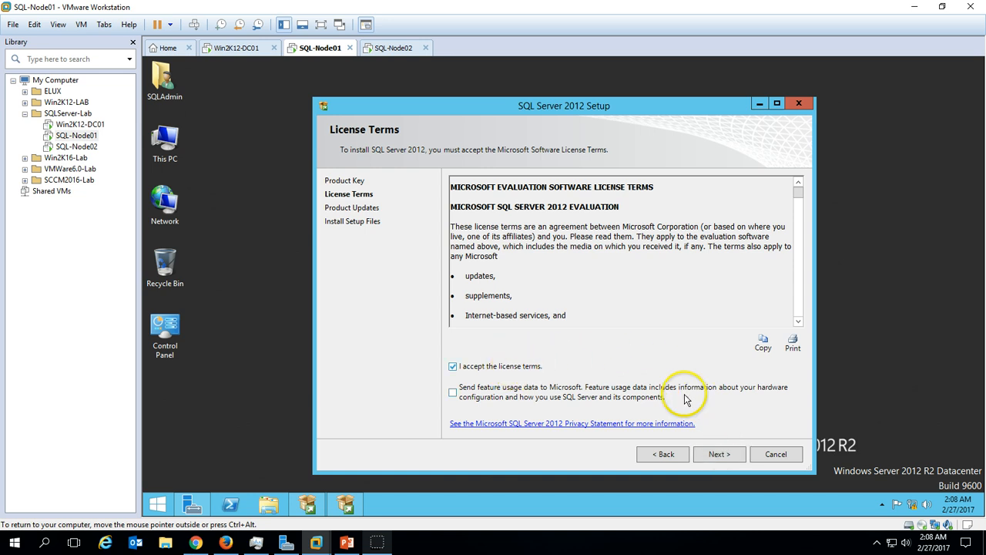
left_click(738, 456)
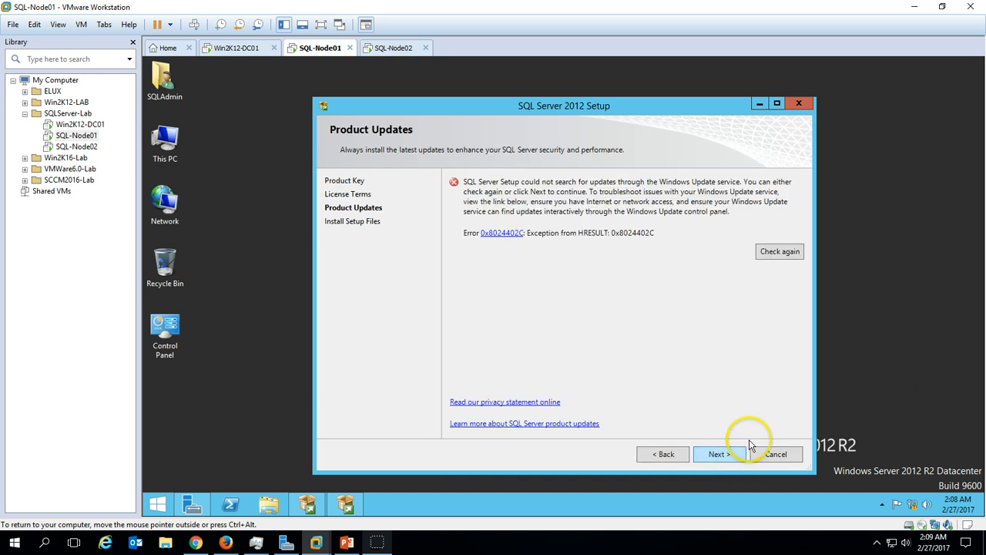
left_click(731, 455)
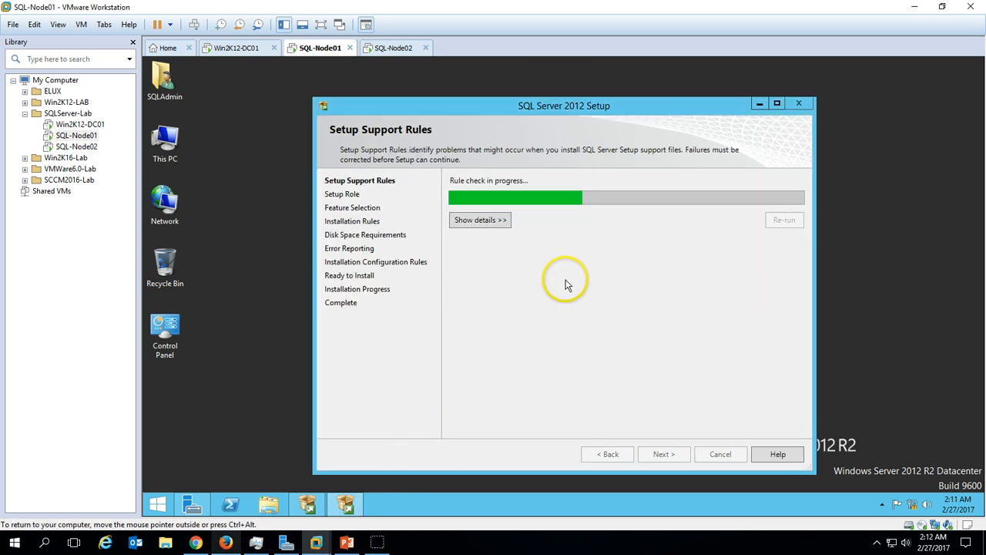
Show the details of the setup support rules check and proceed to the setup role choice
left_click(475, 221)
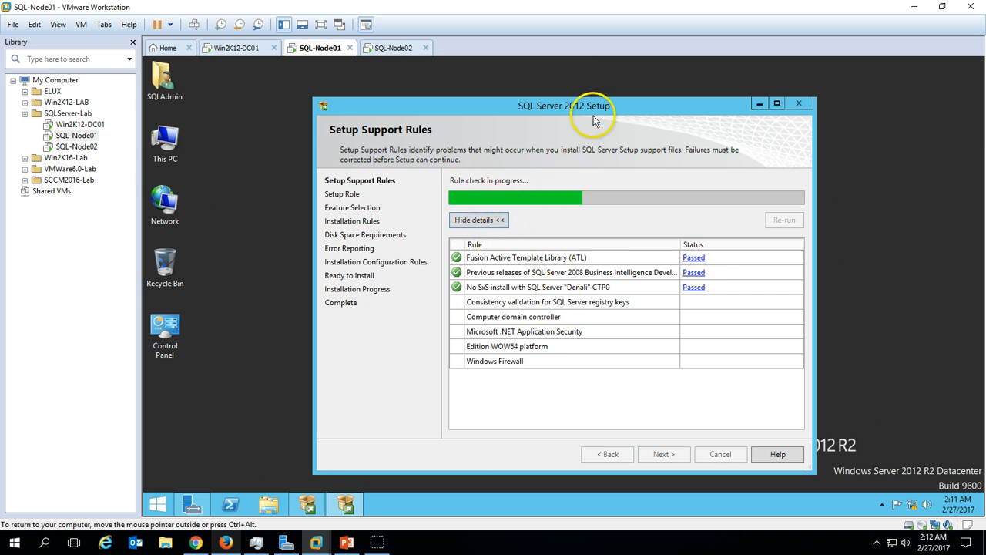
left_click_drag(593, 116, 487, 100)
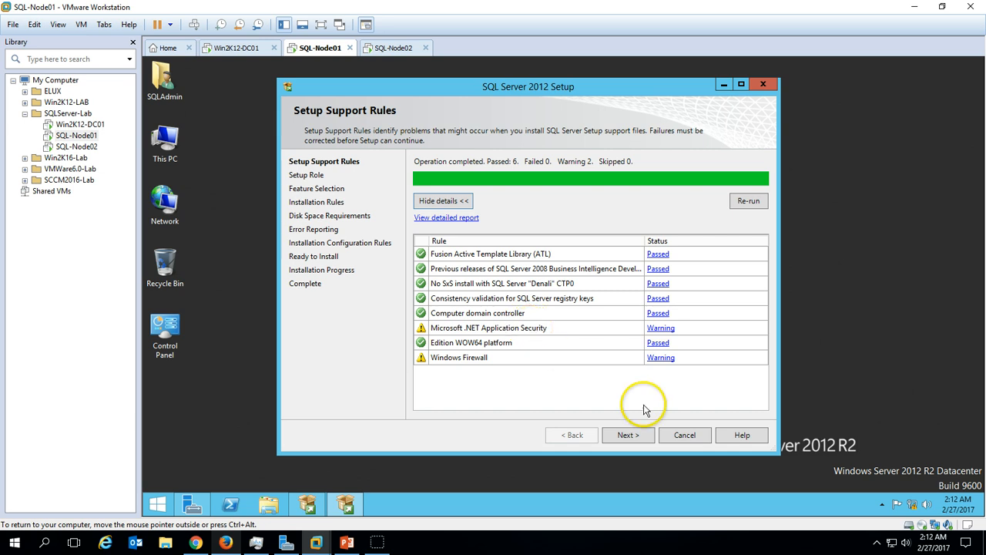
left_click(627, 435)
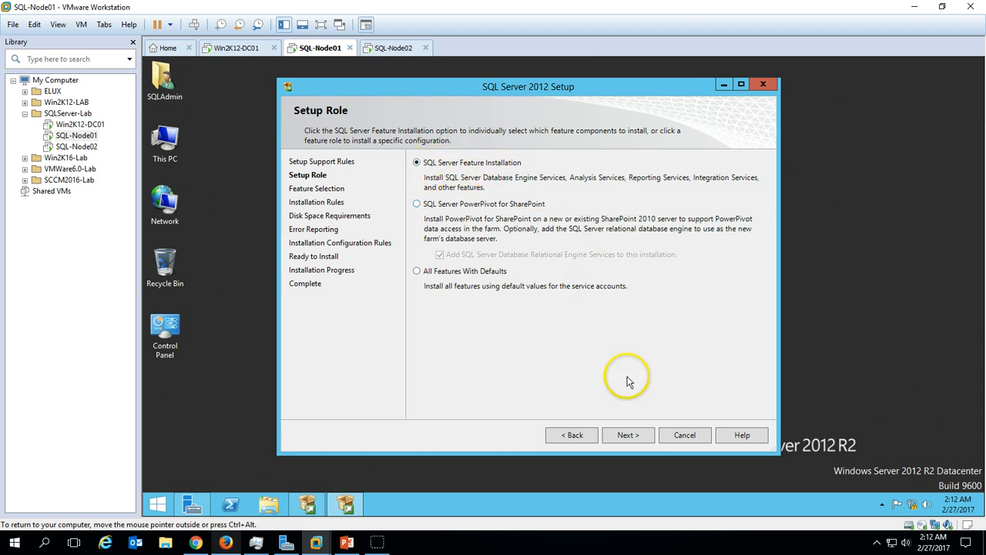
Keep the SQL Server Feature Installation role and select Database Engine Services, Management Tools - Basic and Management Tools - Complete
left_click(628, 436)
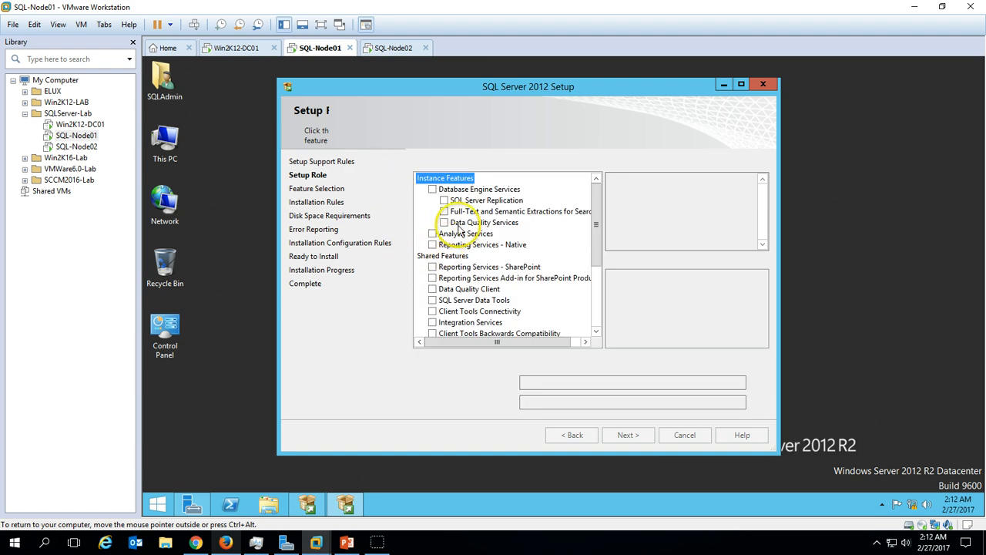
double_click(606, 92)
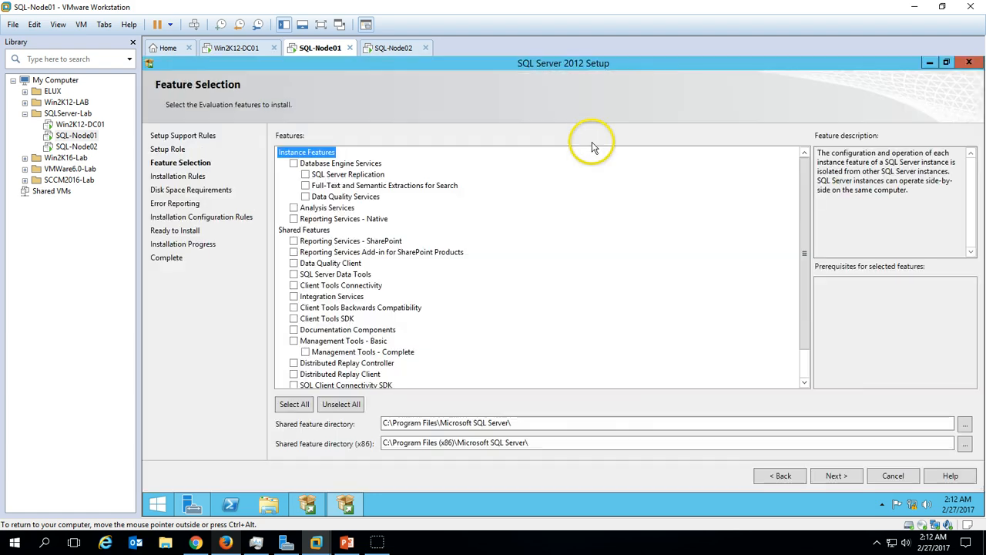
left_click(293, 163)
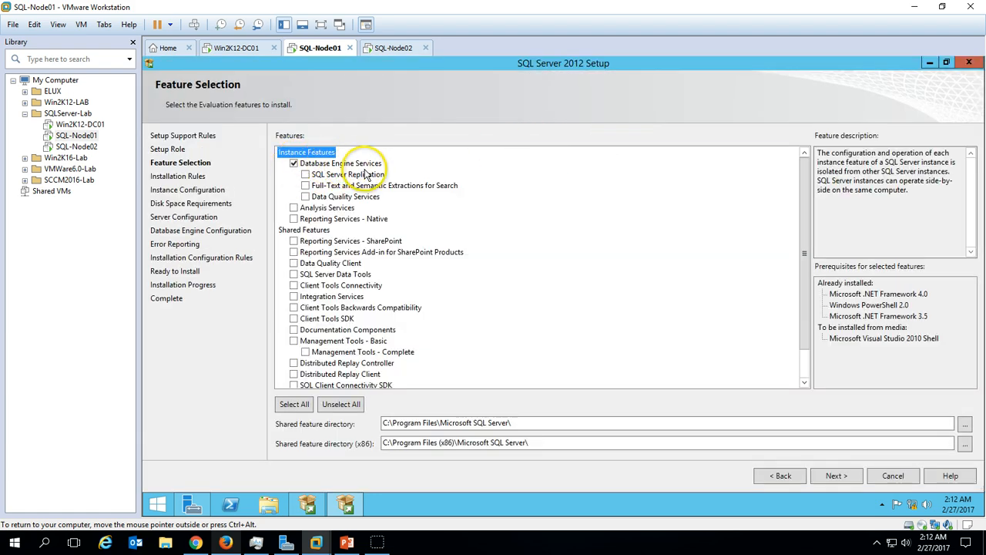
left_click(293, 341)
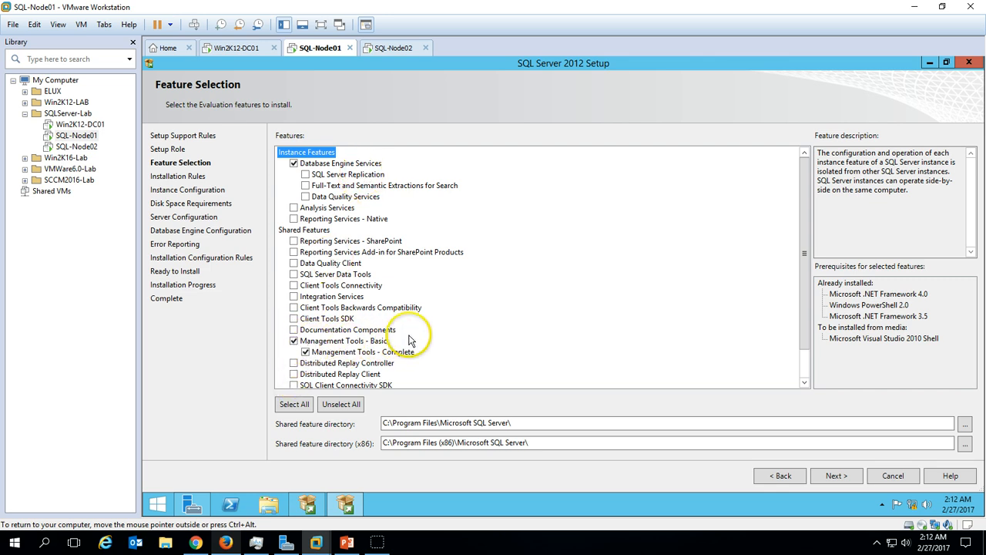
left_click(837, 476)
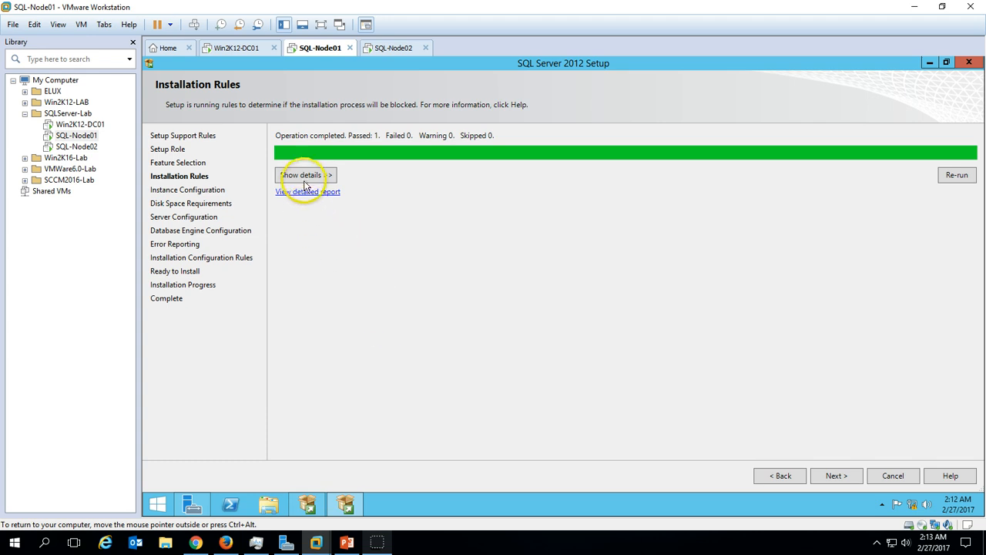
Review the installation rules details and configure the installation as the default instance with ID MSSQLSERVER
left_click(305, 176)
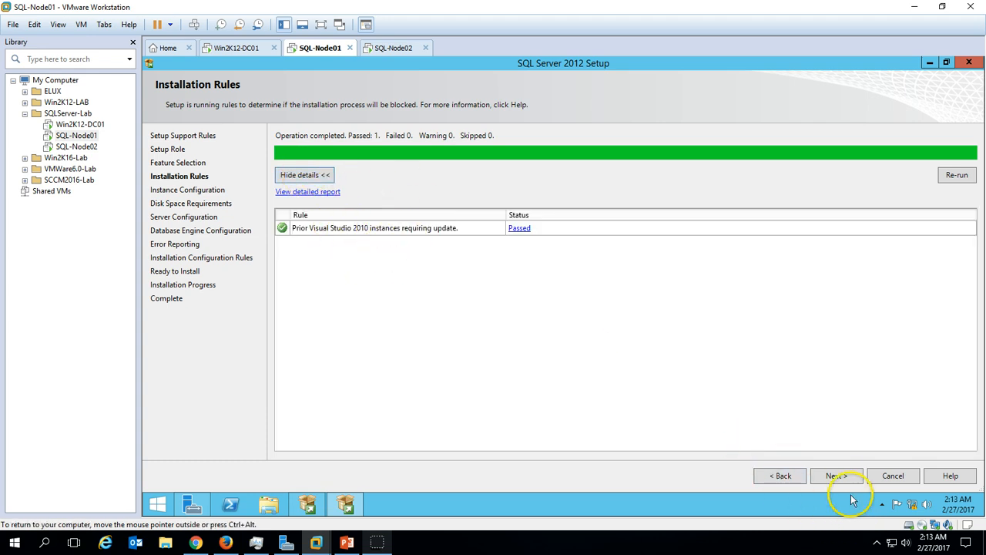
left_click(835, 475)
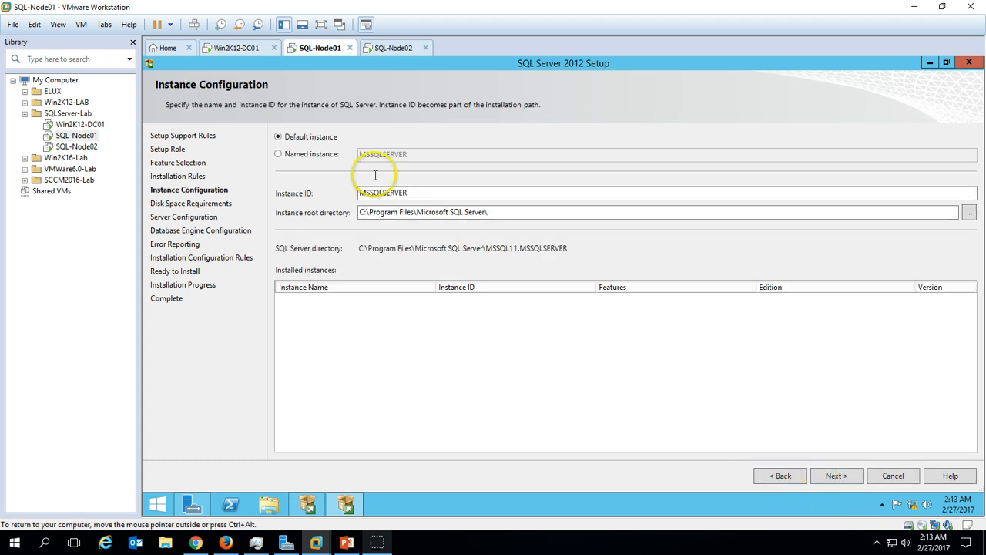
left_click(305, 158)
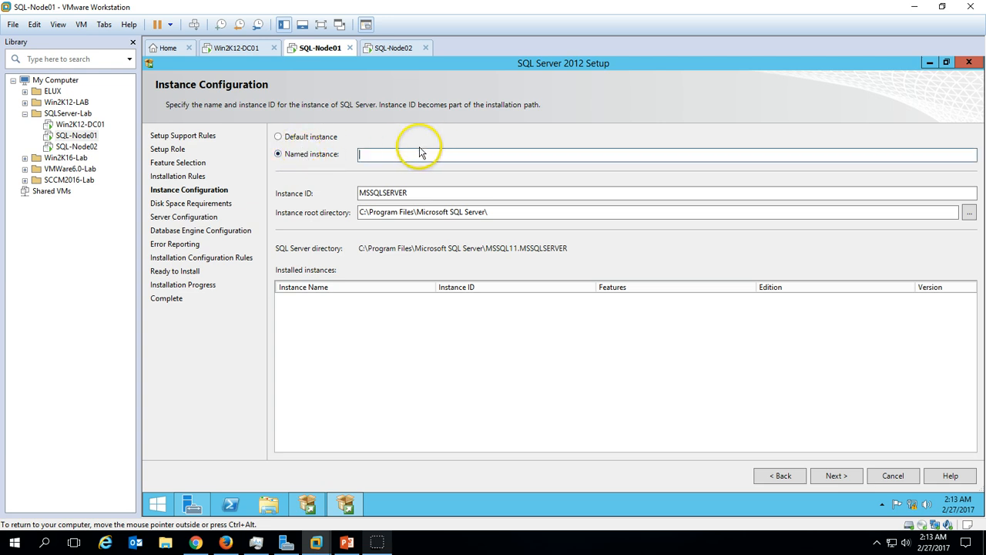
double_click(440, 193)
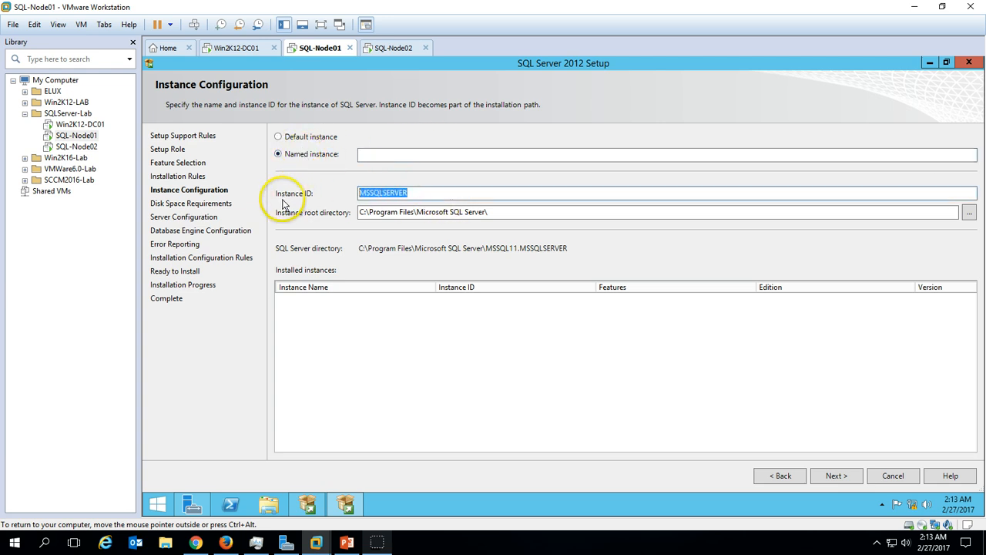
left_click(290, 140)
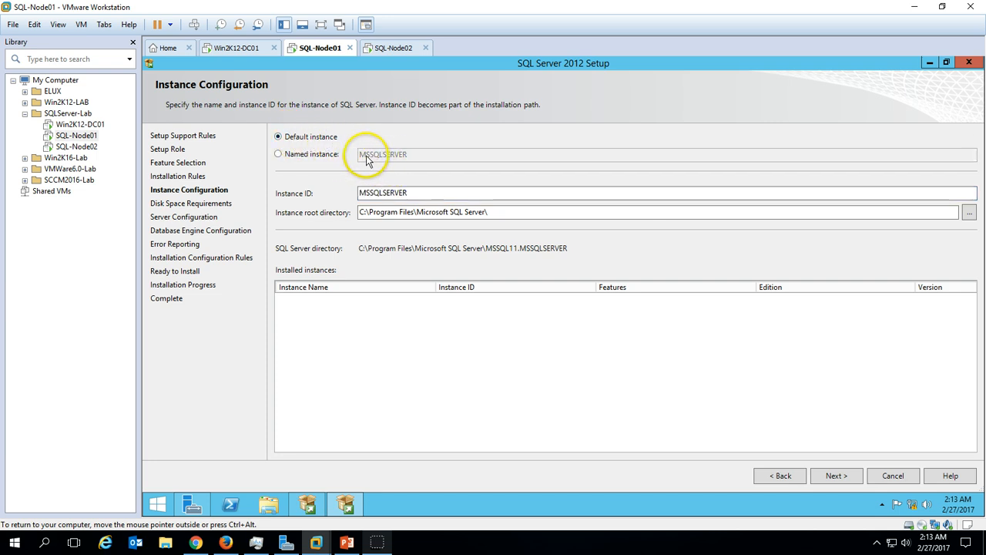
left_click(847, 477)
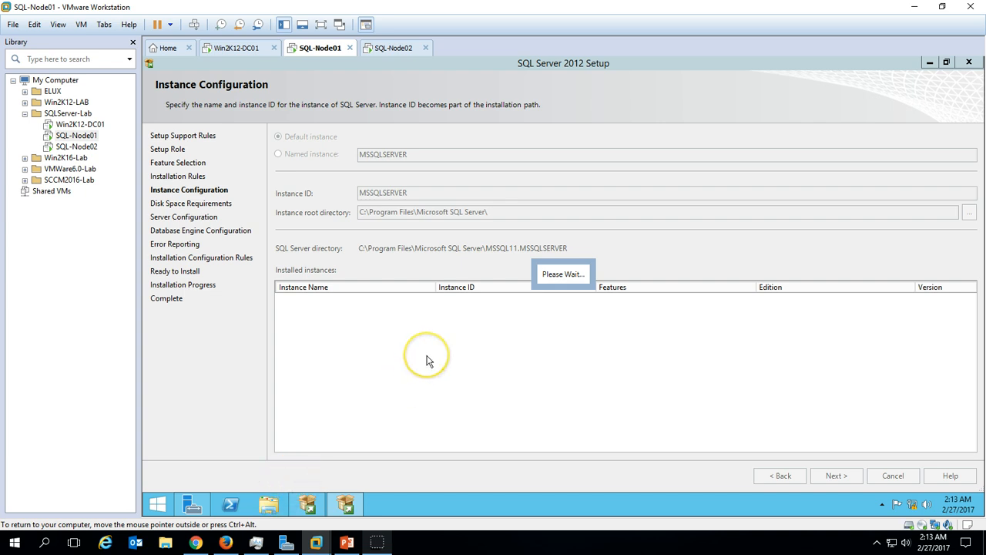
Check the C: drive's free space in File Explorer and continue past the disk space requirements in setup
left_click(271, 504)
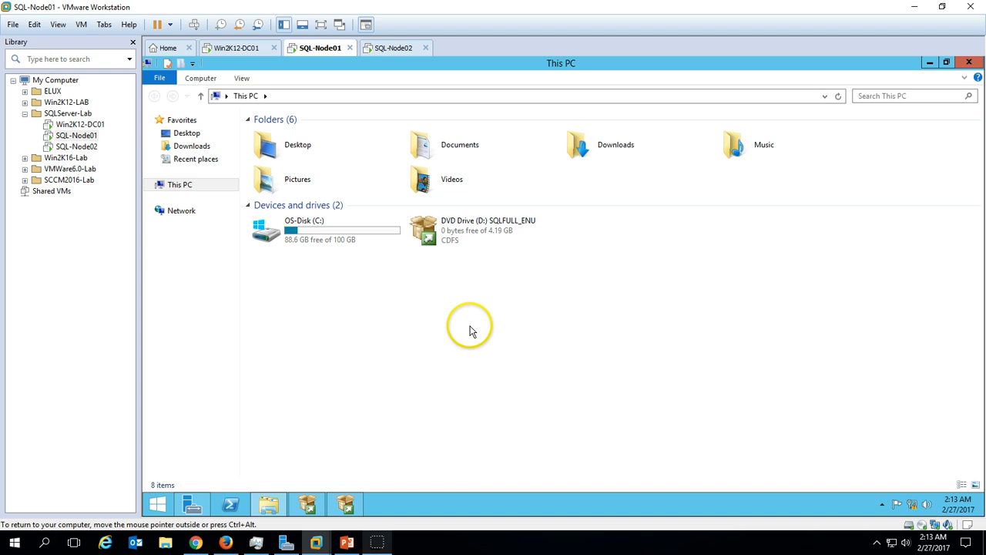
left_click(323, 242)
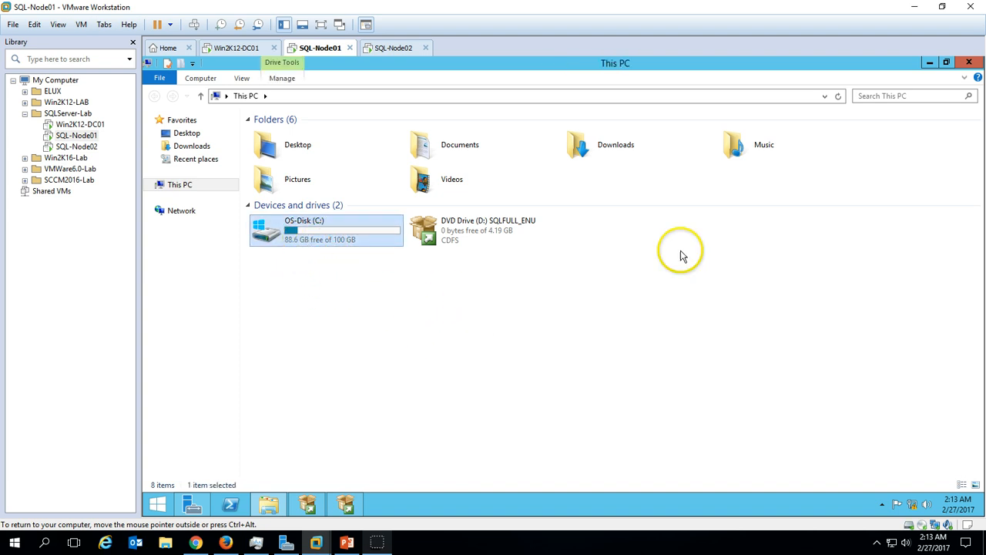
left_click(968, 61)
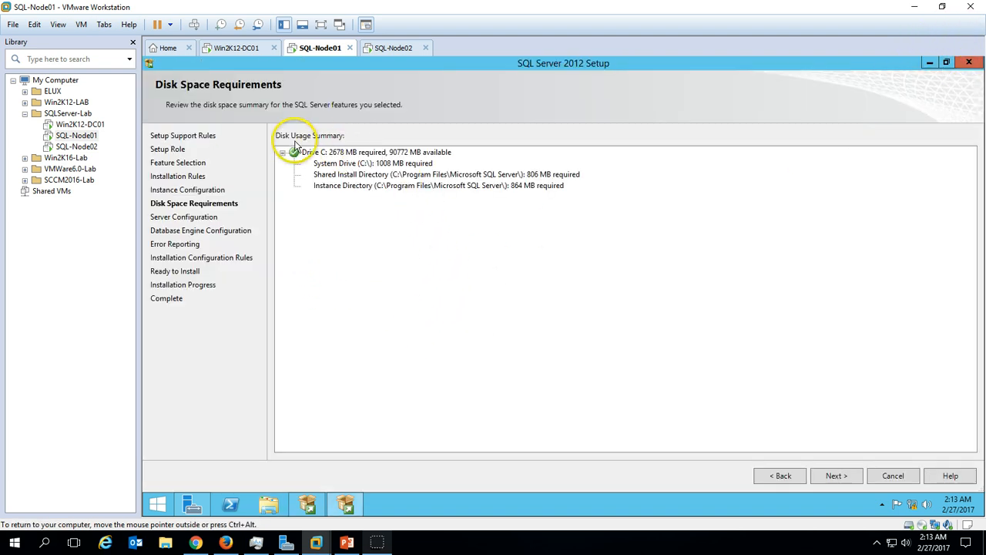
left_click(846, 477)
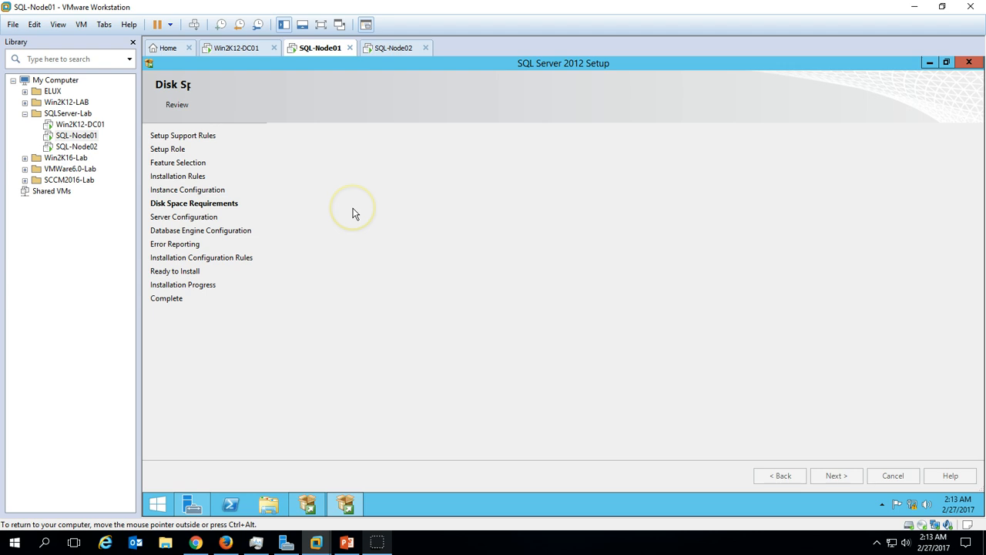
Set the SQL Server Agent service account to VICTORINFOSOL\SQLAdmin, enter the account password, and make its startup type Automatic
left_click(612, 188)
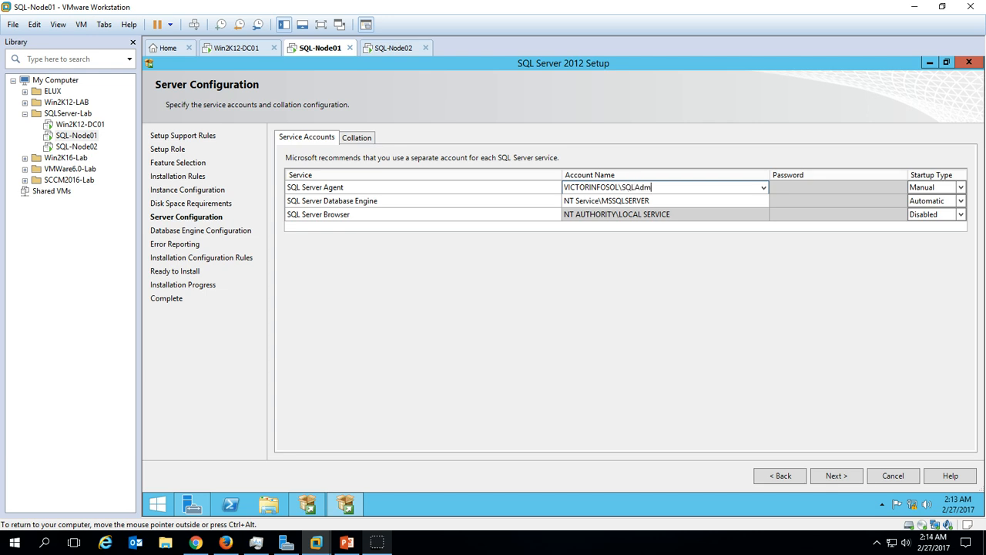
key("Tab")
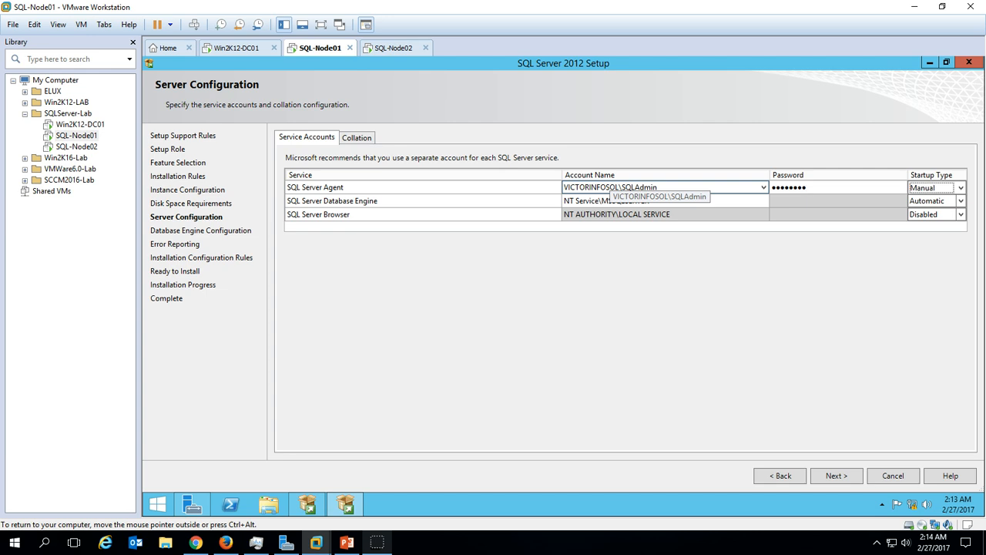
key("Tab")
key("Tab")
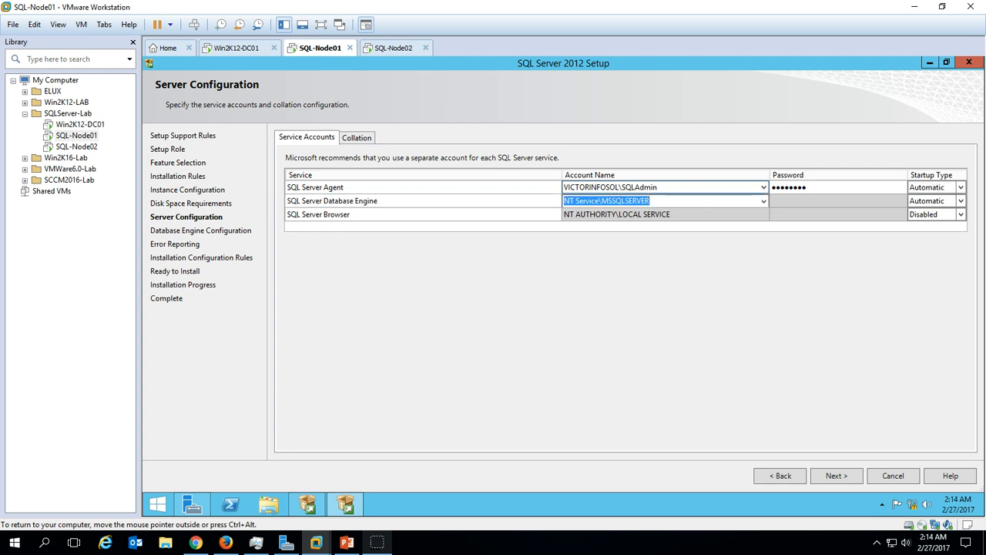
Set the SQL Server Database Engine service account to VICTORINFOSOL\SQLAdmin, enter the account password, and proceed to database engine configuration
key("ctrl+v")
key("Tab")
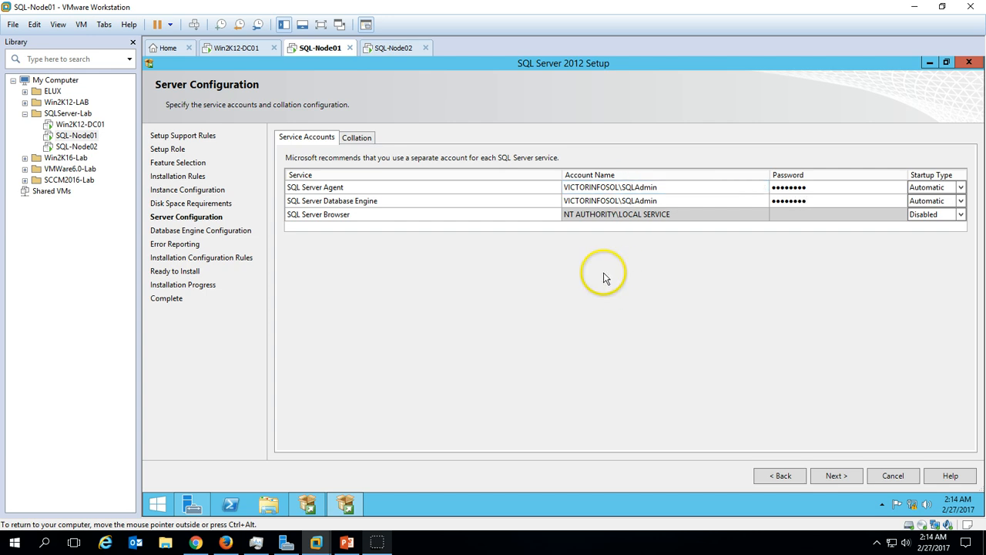
left_click(836, 475)
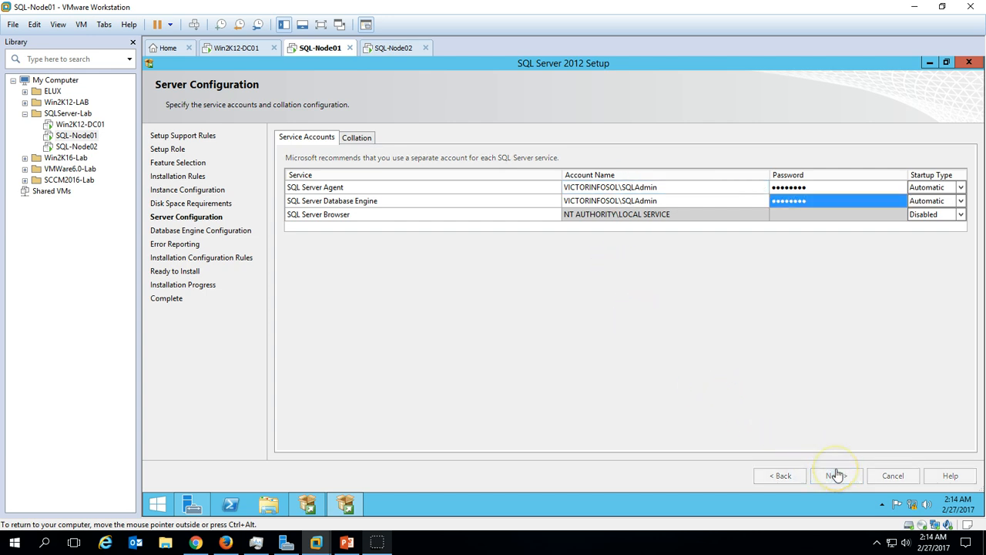
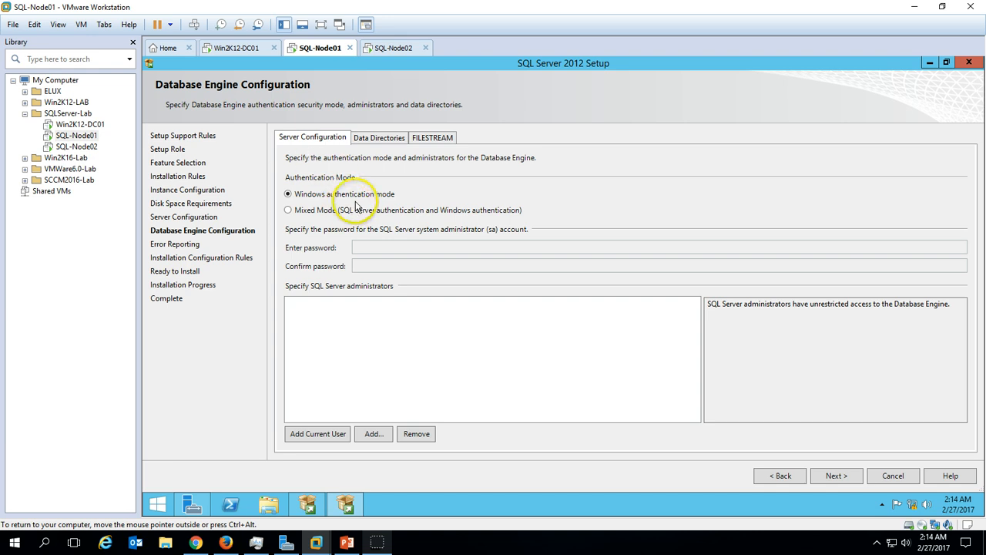
Keep Windows authentication mode, add the current user as SQL Server administrator, and verify the signed-in account on the Start screen before continuing
left_click(313, 435)
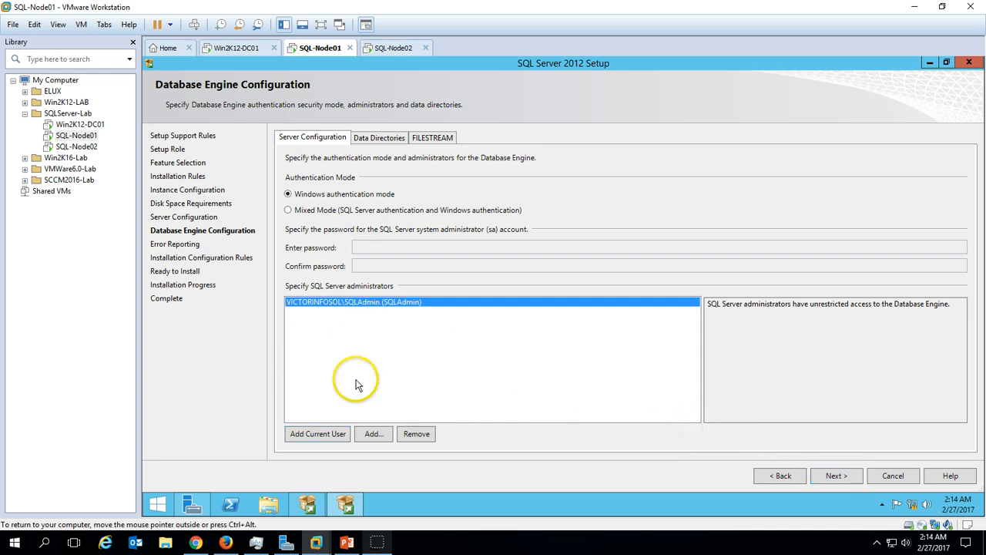
left_click(158, 505)
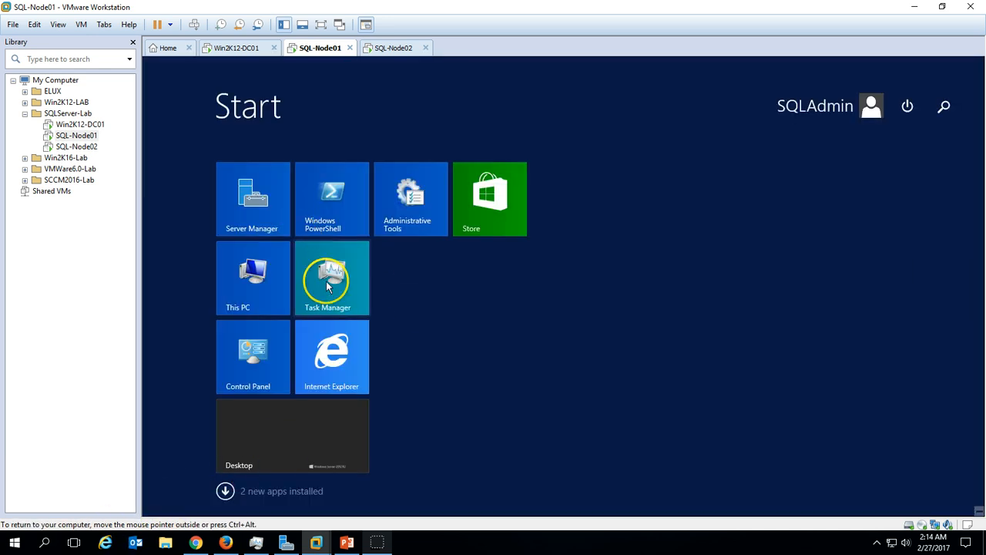
left_click(308, 452)
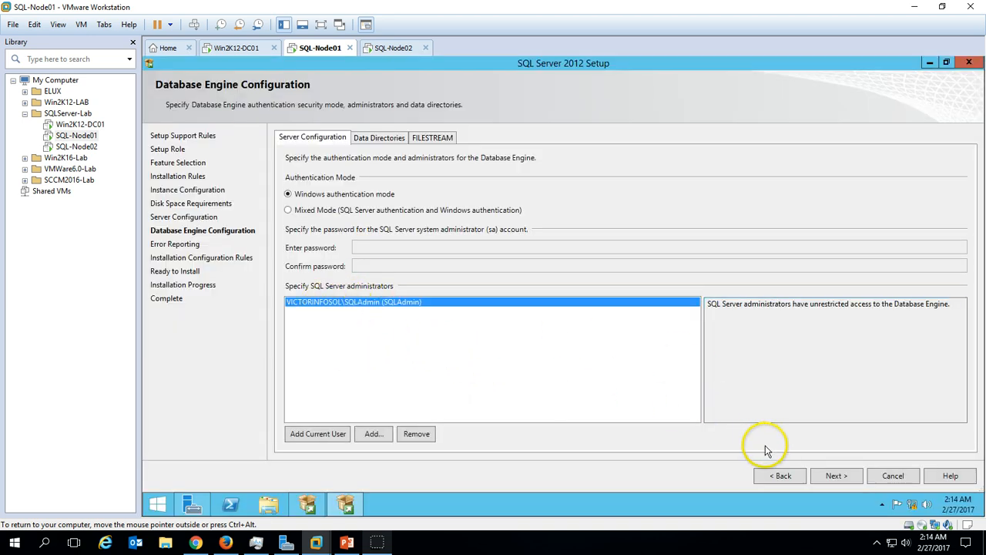
left_click(837, 476)
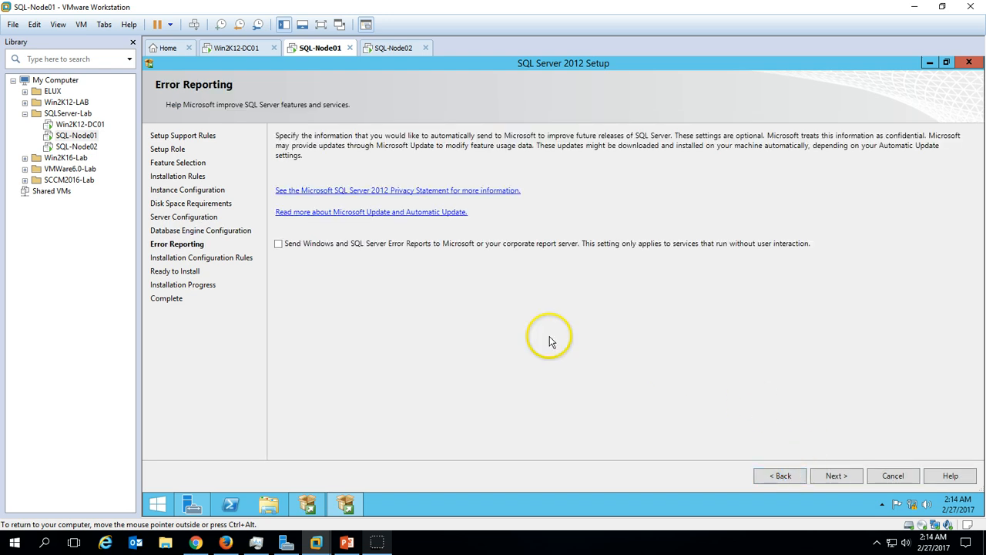
Leave error reporting off, review the installation configuration rules details, and start the SQL Server 2012 installation
left_click(855, 476)
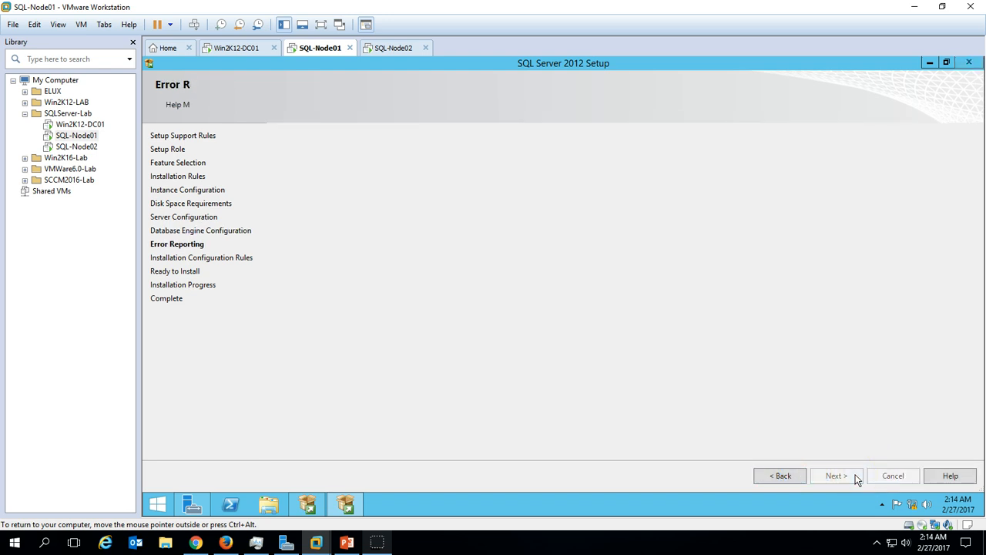
left_click(305, 175)
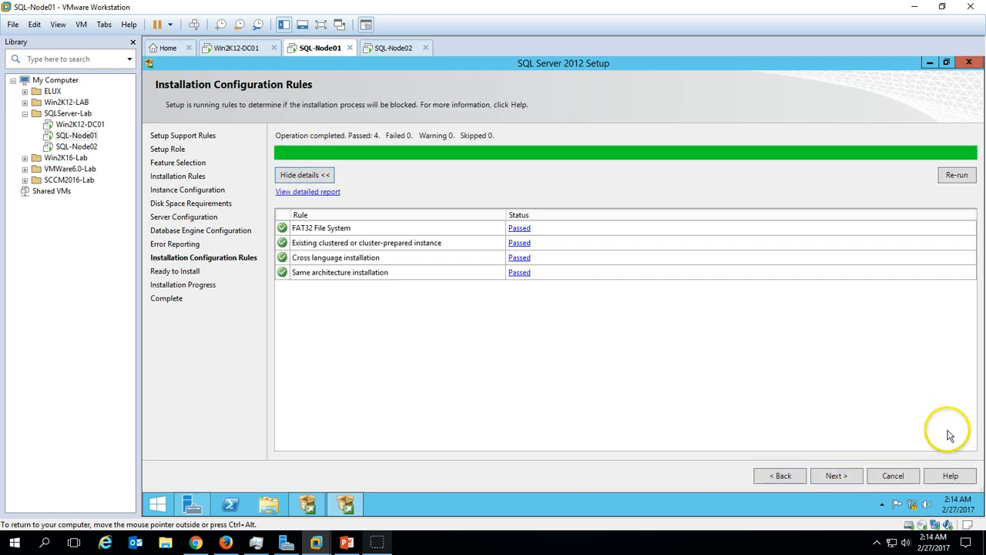
left_click(836, 475)
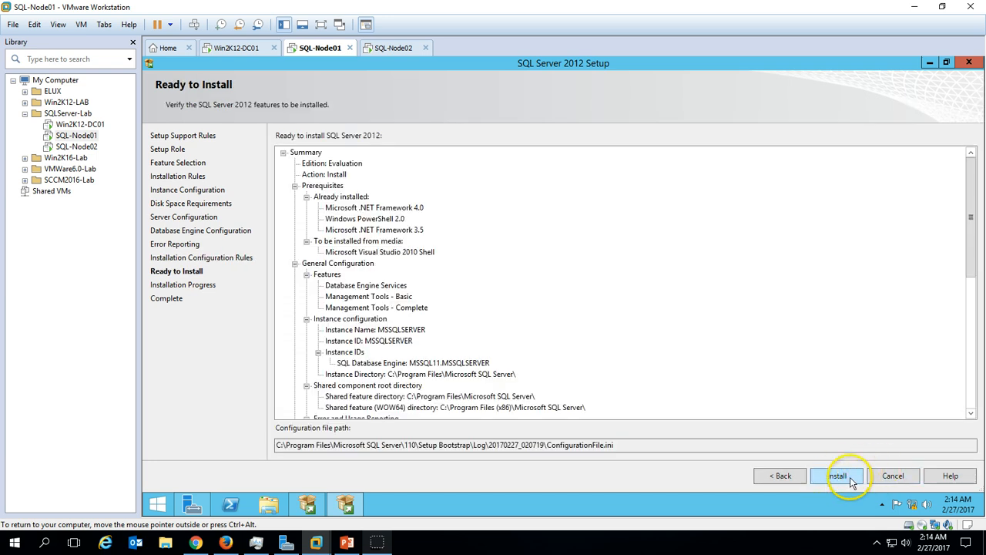
left_click(851, 481)
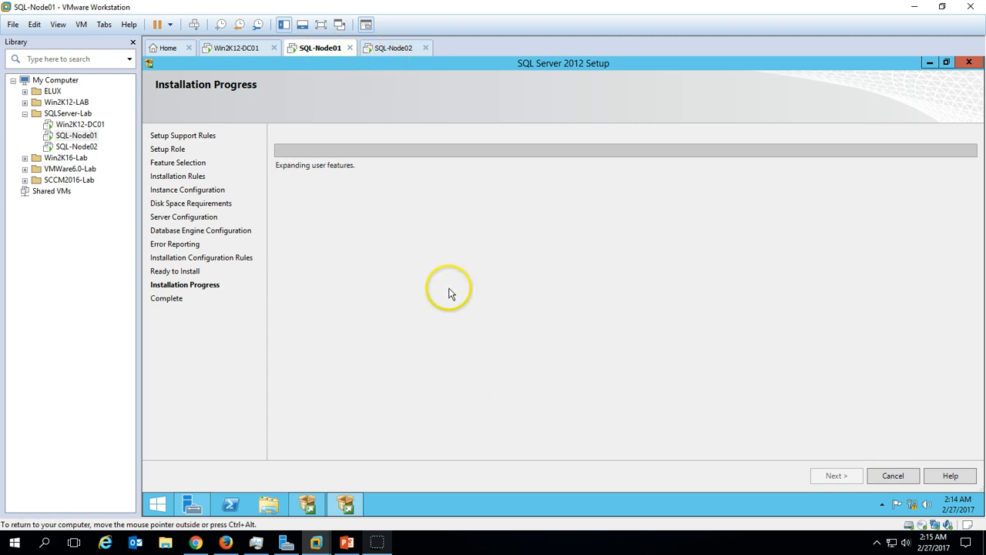
Check the SQL Server 2012 installation progress on the SQL-Node01 and SQL-Node02 virtual machines
left_click(396, 47)
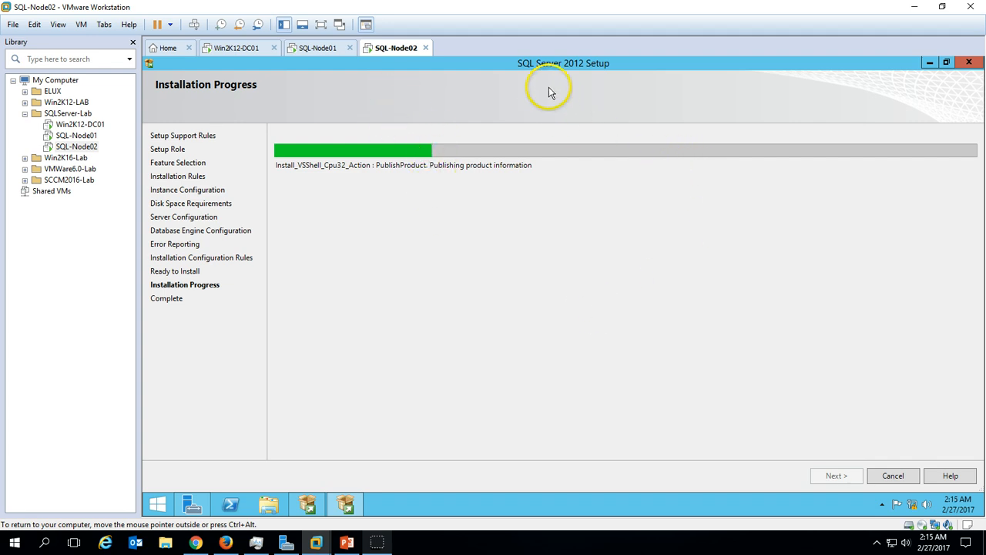
left_click(314, 50)
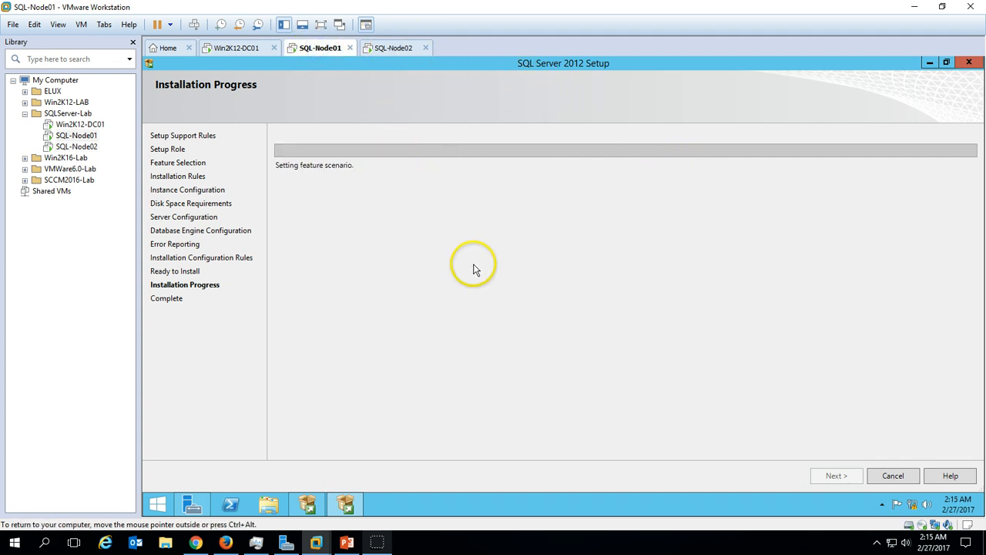
left_click(392, 49)
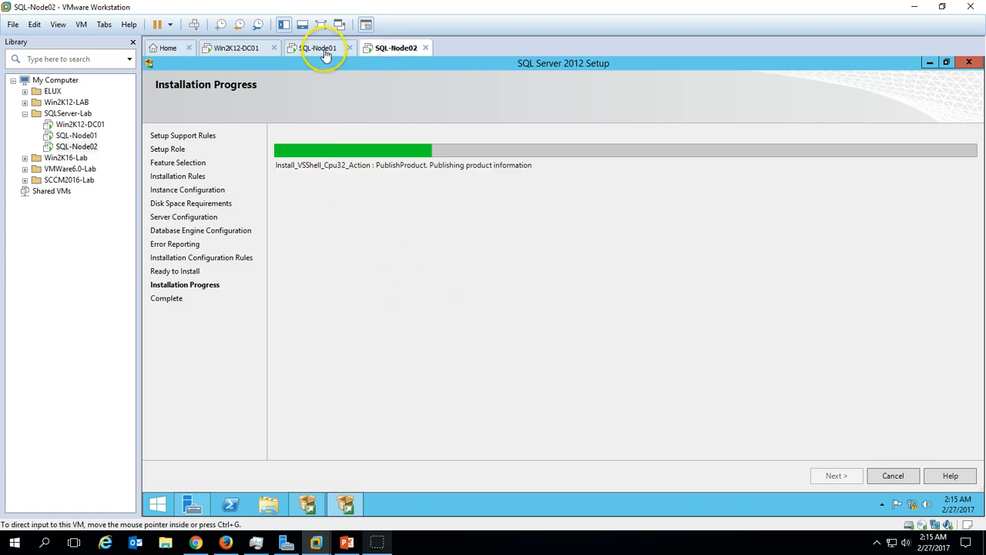
left_click(320, 48)
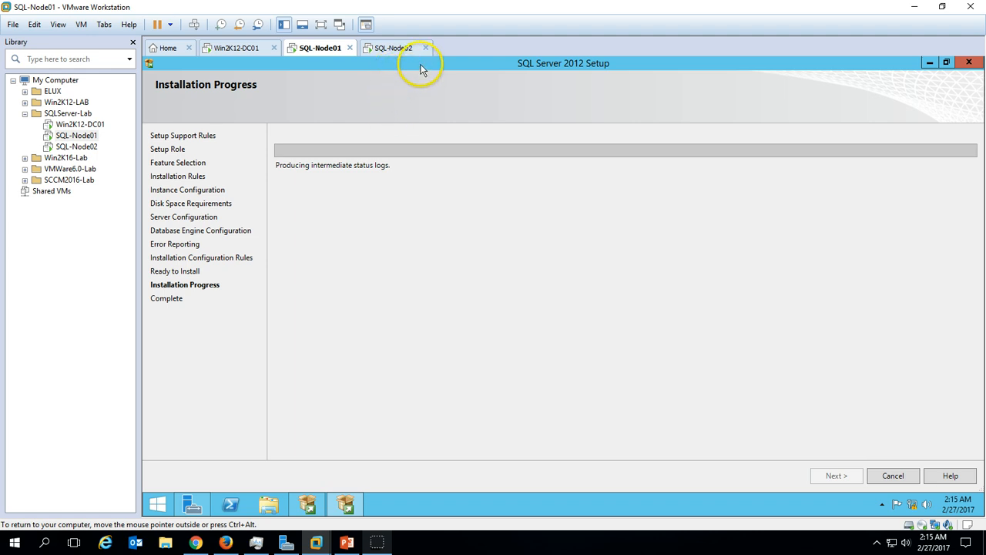
left_click_drag(420, 69, 456, 92)
double_click(467, 93)
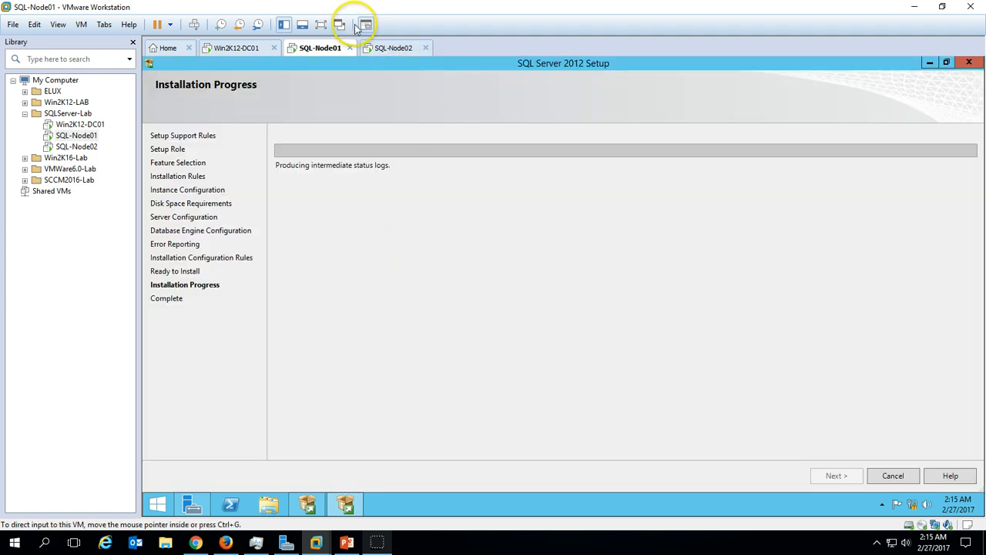
left_click(392, 47)
left_click(329, 50)
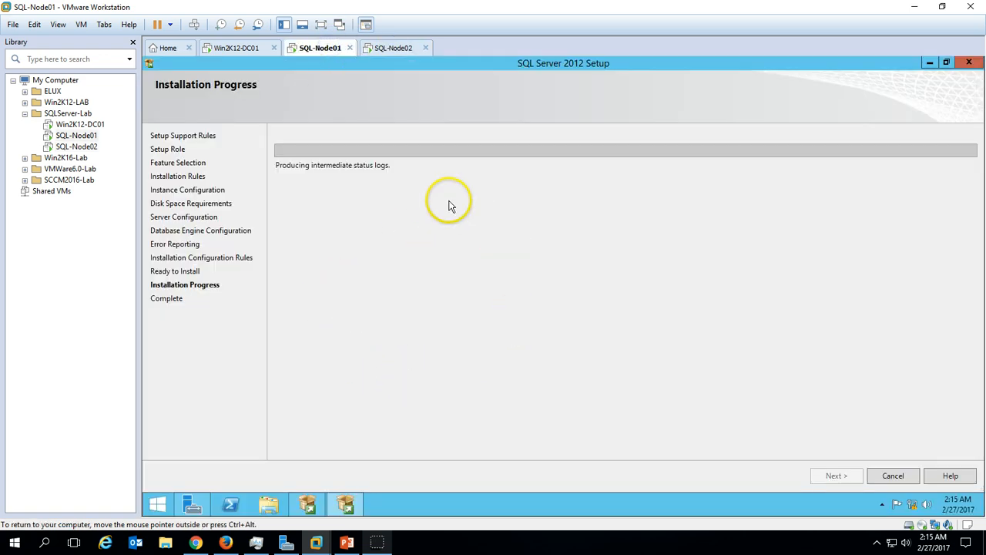
left_click(247, 48)
left_click(320, 48)
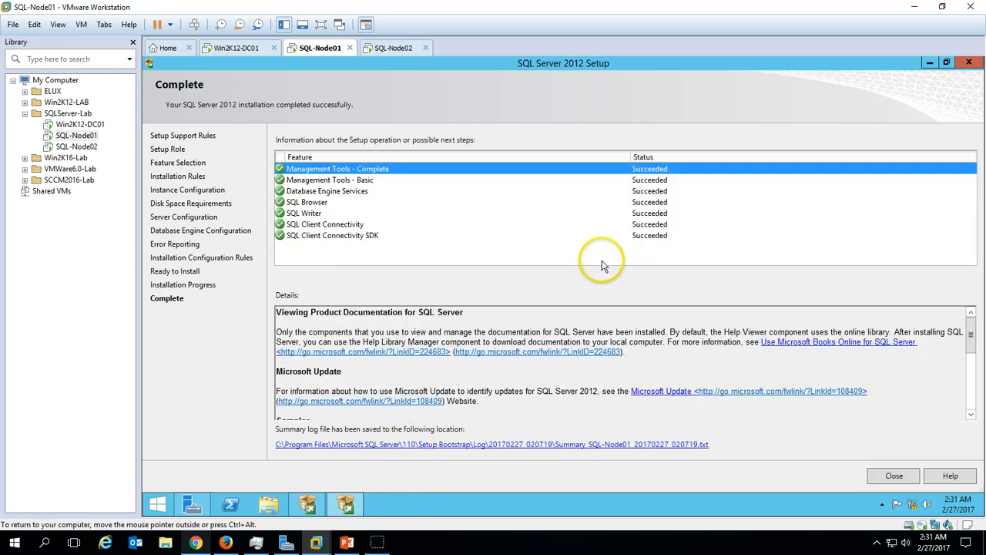
Review the installed feature statuses on SQL-Node01, and close the setup wizard and the SQL Server Installation Center
left_click(370, 235)
left_click(388, 213)
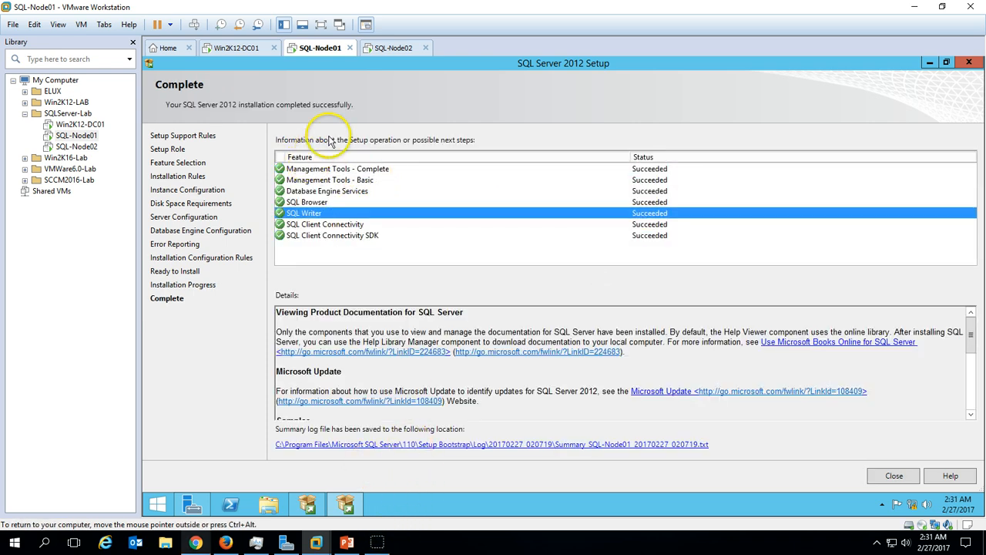
left_click(893, 475)
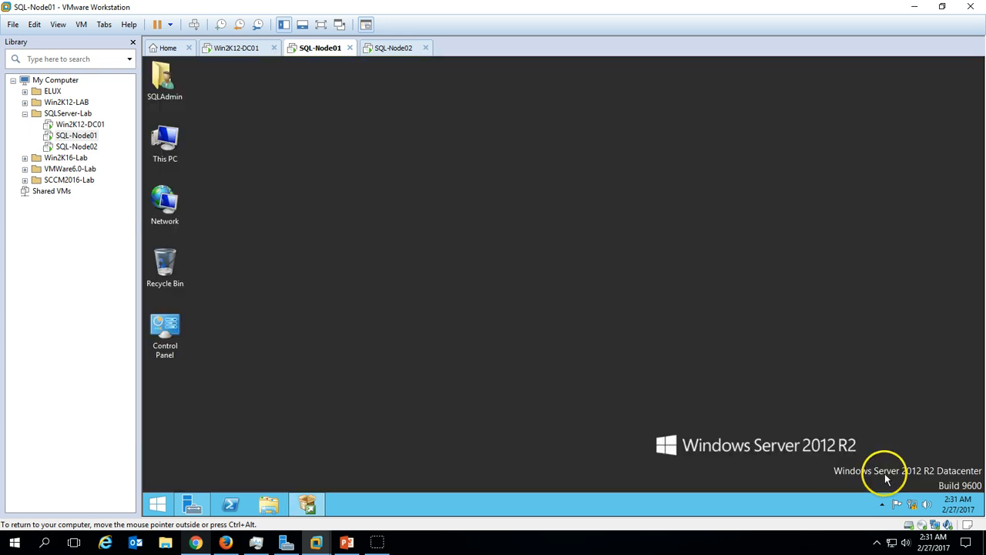
left_click(311, 505)
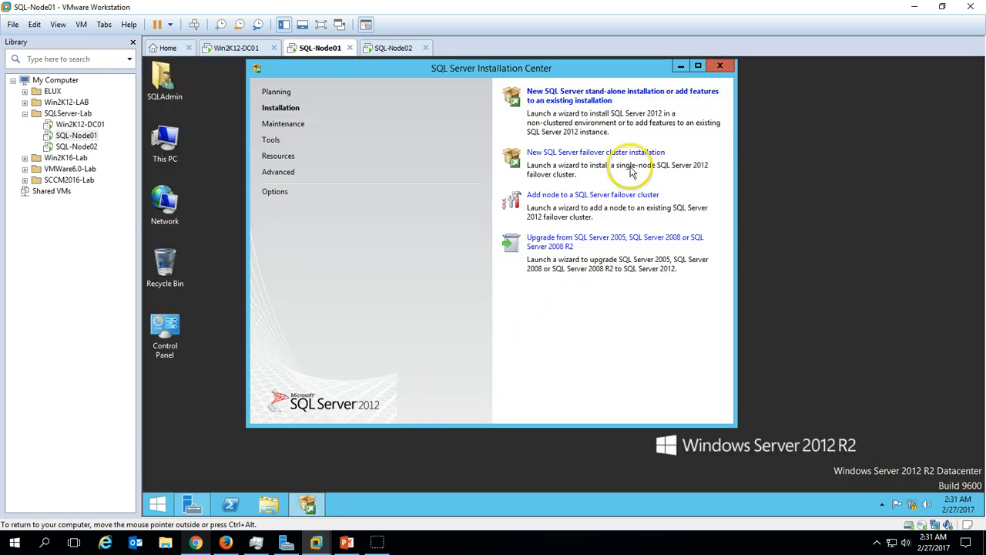
left_click(720, 66)
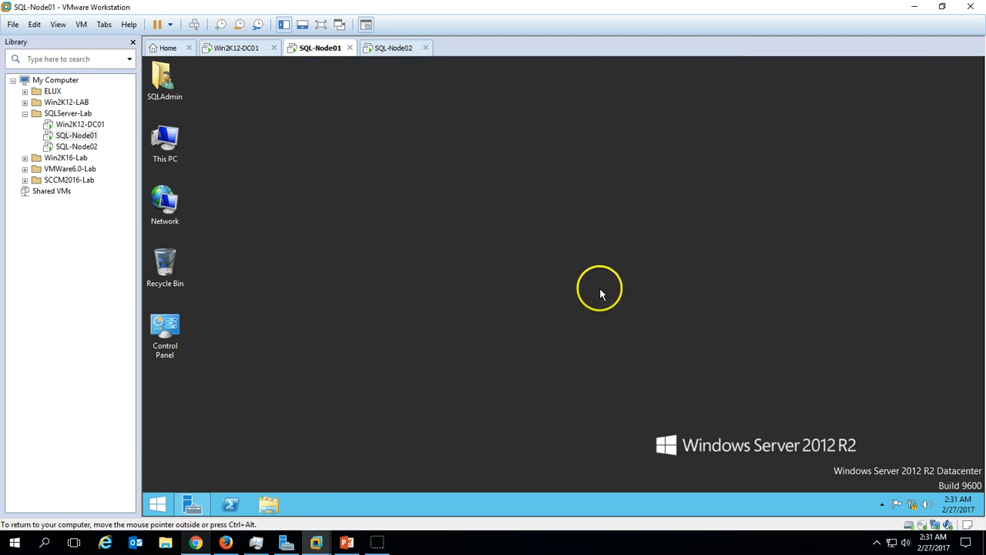
Switch to SQL-Node02, review its installed feature statuses, and close the setup wizard and the SQL Server Installation Center
left_click(396, 50)
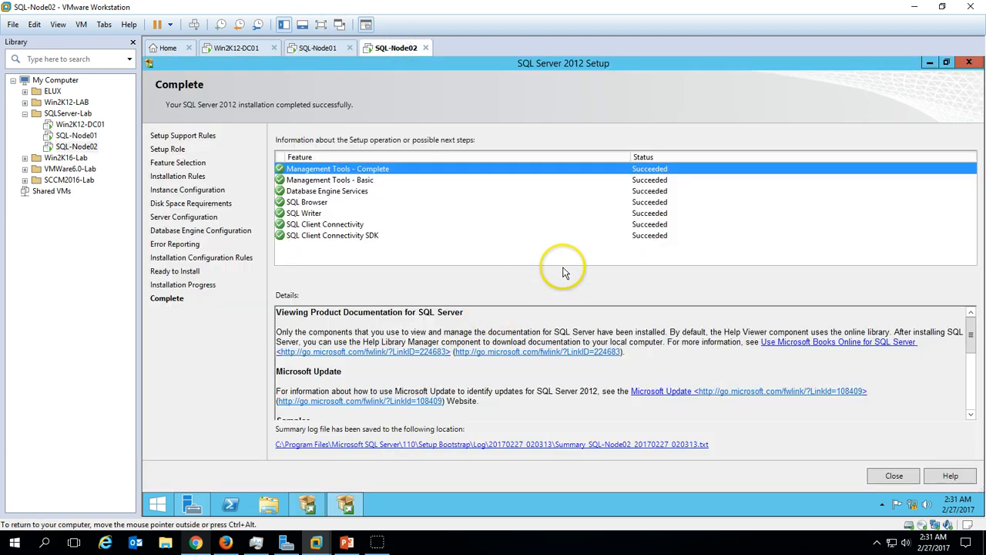
left_click(564, 225)
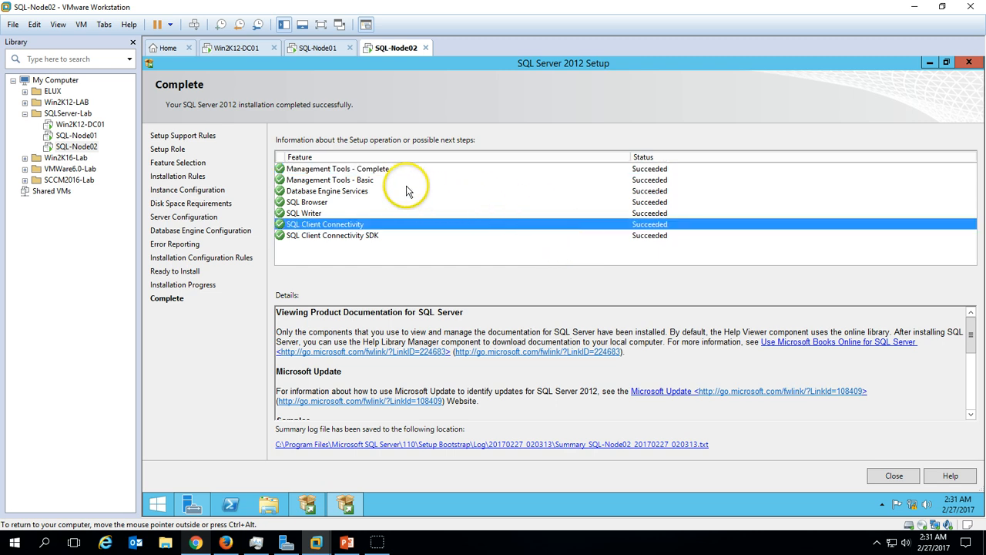
left_click(410, 181)
left_click(413, 169)
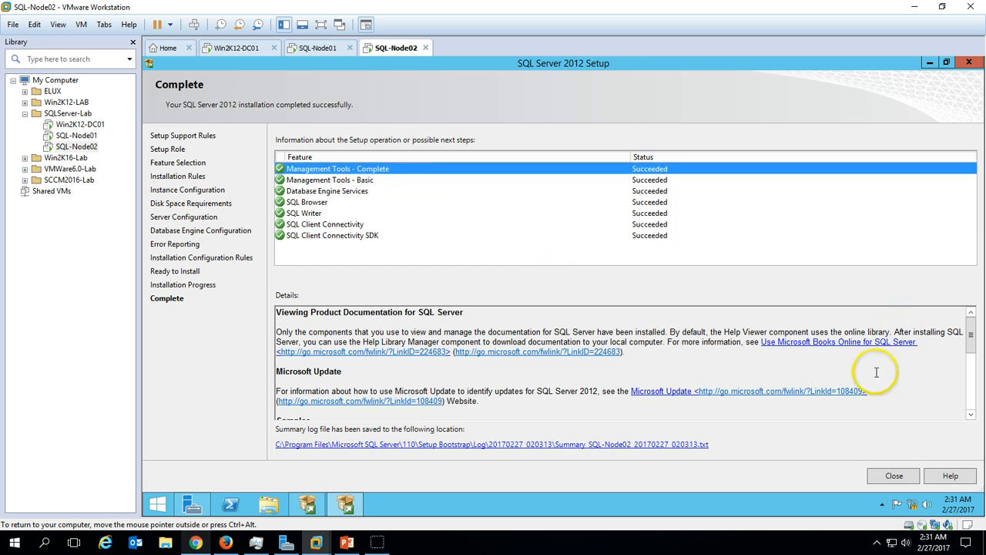
left_click(894, 475)
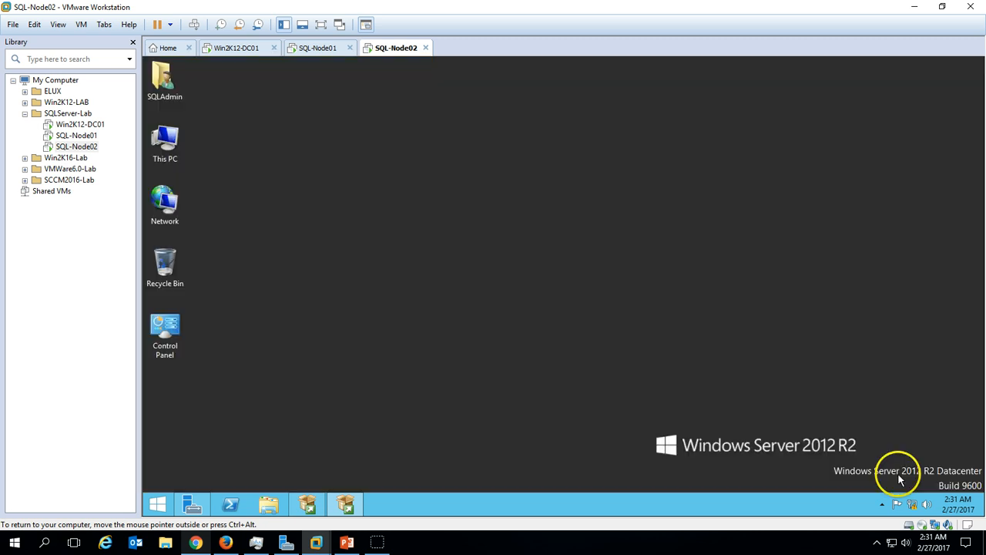
left_click(304, 507)
left_click(618, 62)
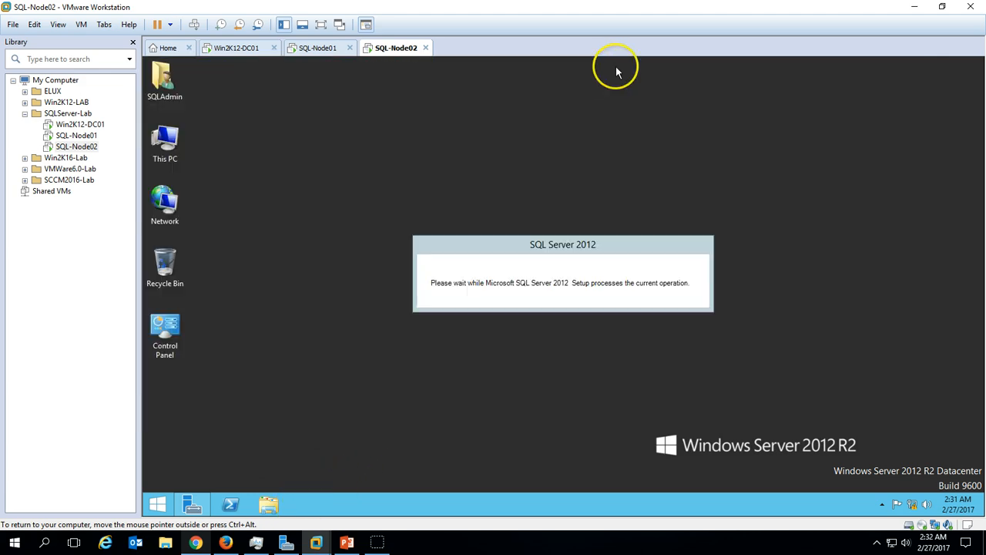
Consult the AlwaysOn task list slide in PowerPoint, and launch SQL Server Management Studio on SQL-Node02
left_click(347, 542)
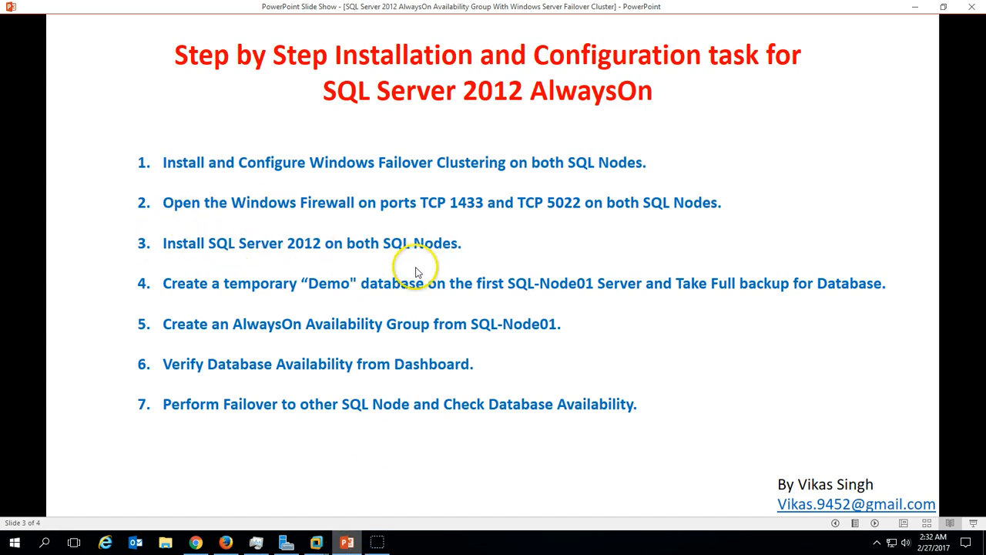
left_click(348, 545)
left_click(158, 503)
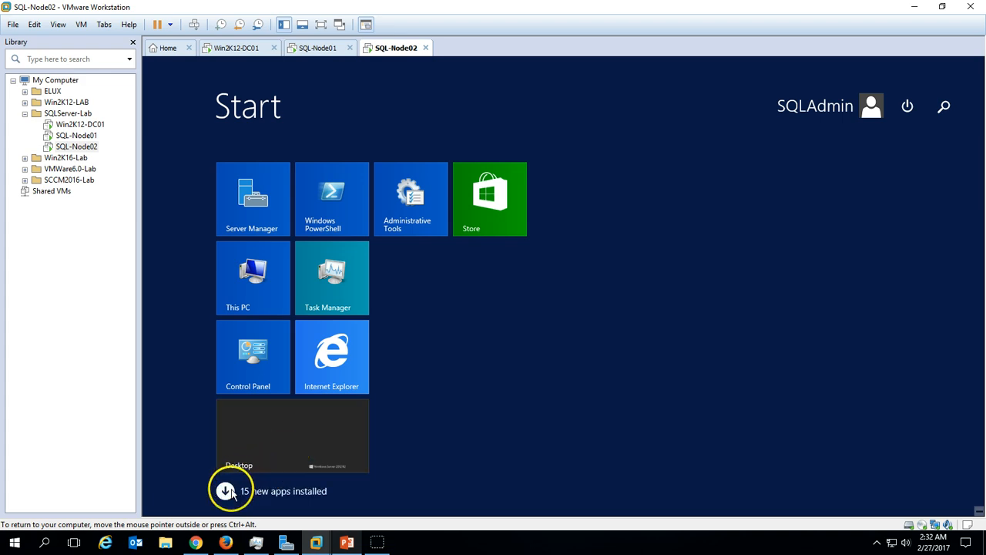
left_click(226, 491)
type("sql")
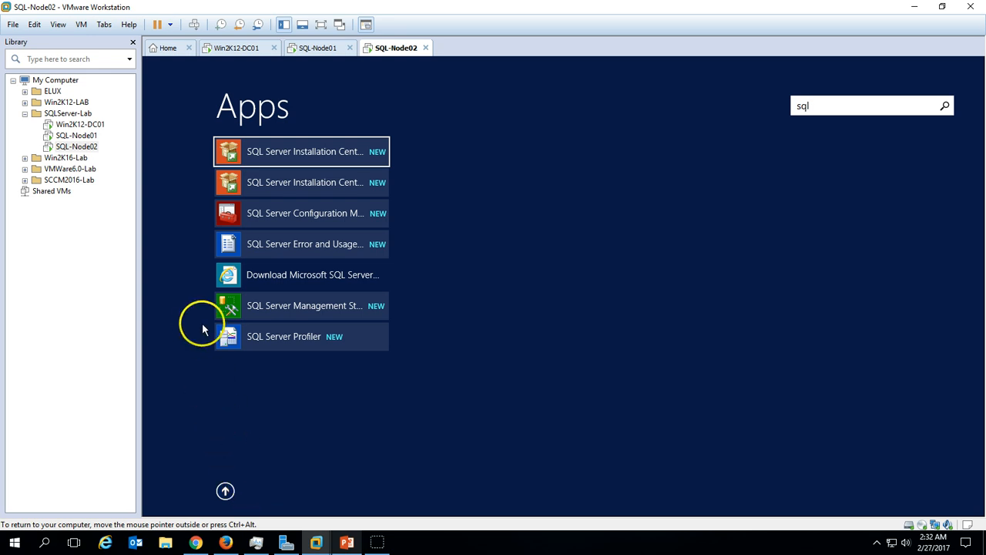
left_click(275, 307)
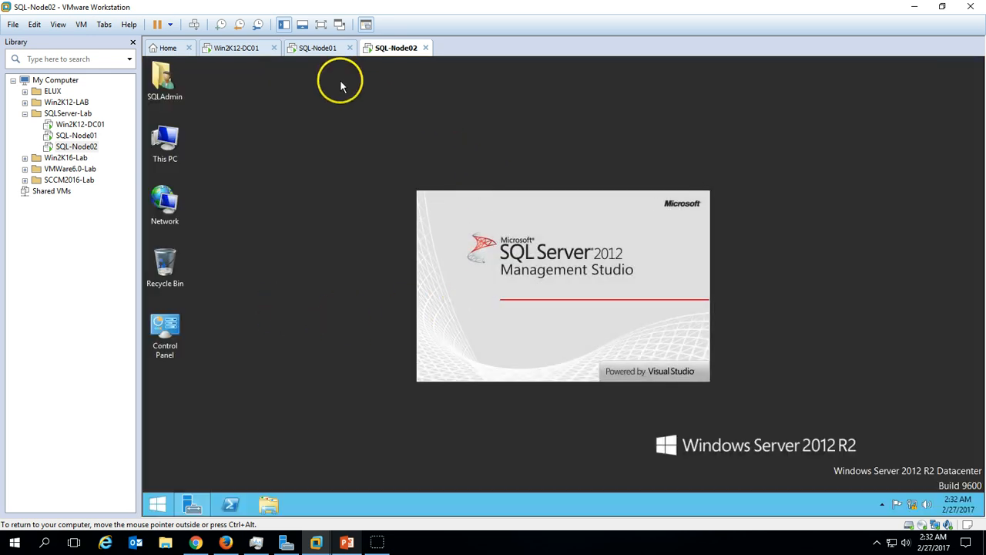
Switch to SQL-Node01, search the apps for "sql server", and launch SQL Server Management Studio
left_click(317, 47)
left_click(157, 505)
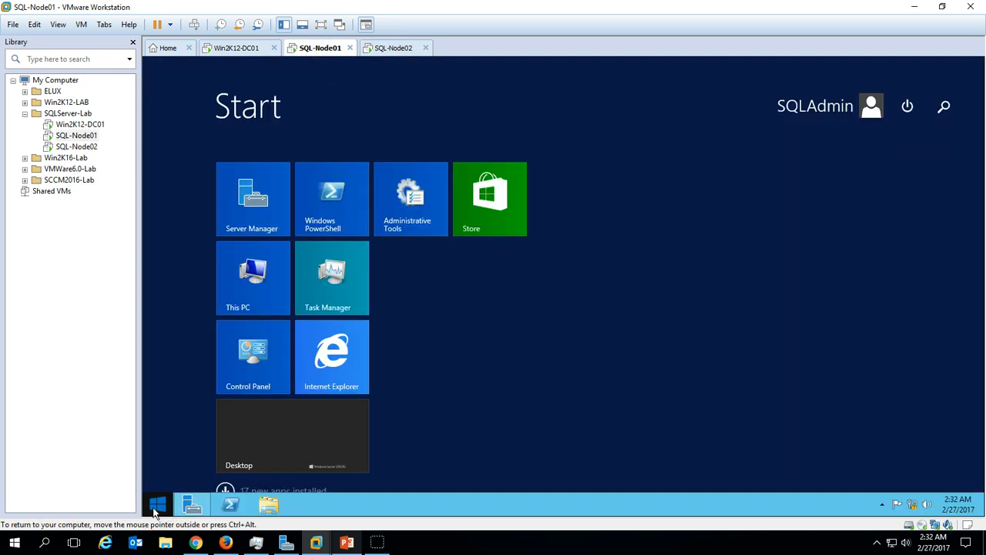
type("sql ")
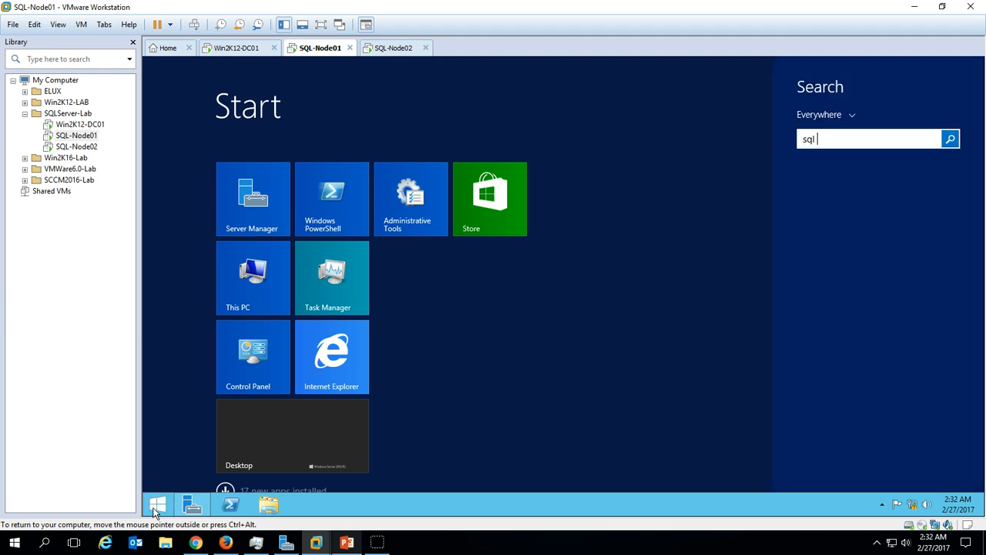
type("server")
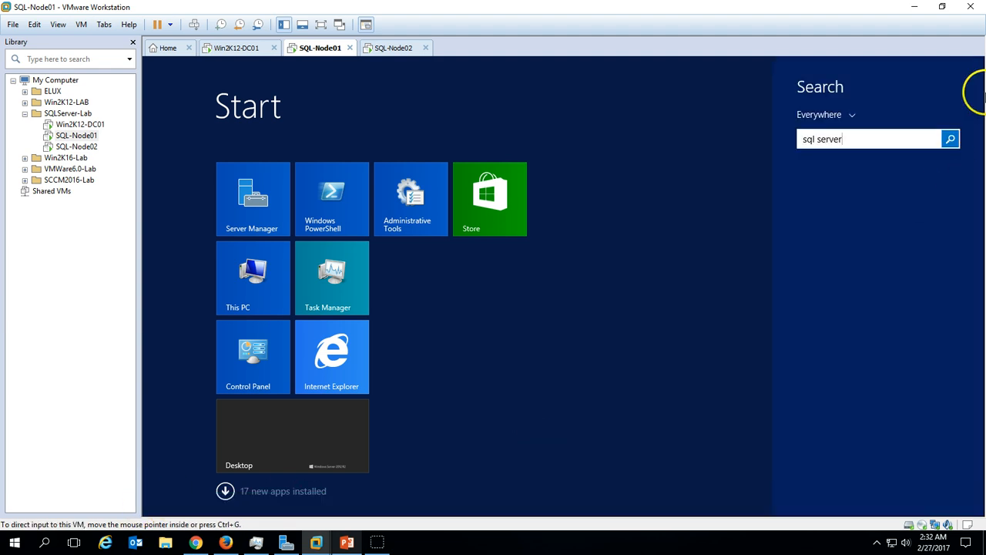
left_click(225, 491)
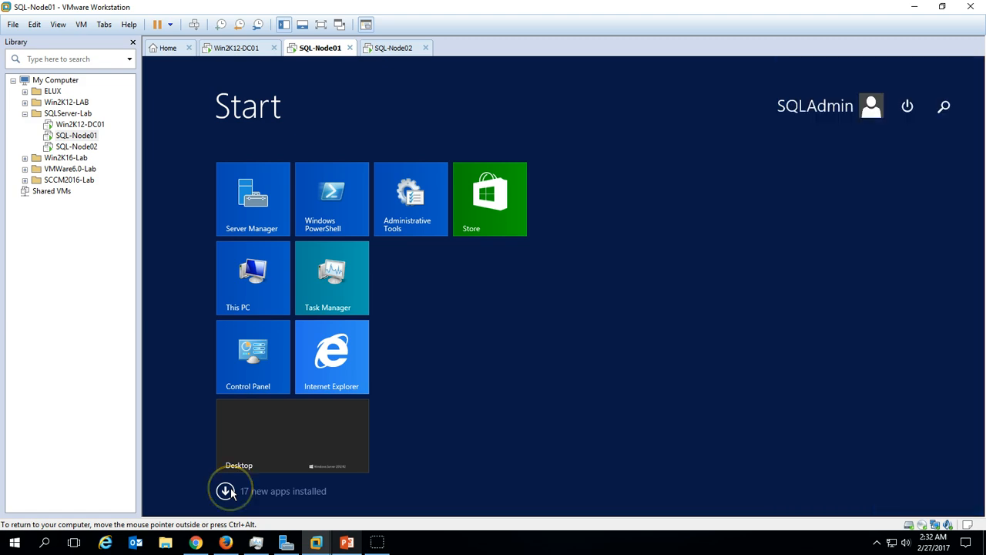
left_click(229, 491)
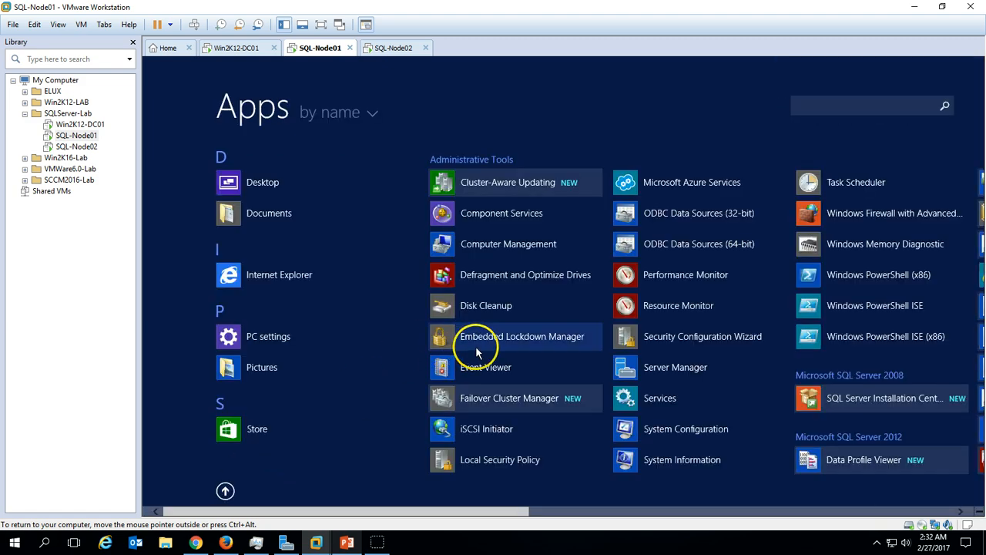
scroll(470, 345, "down", 3)
scroll(508, 326, "up", 3)
type("sql server")
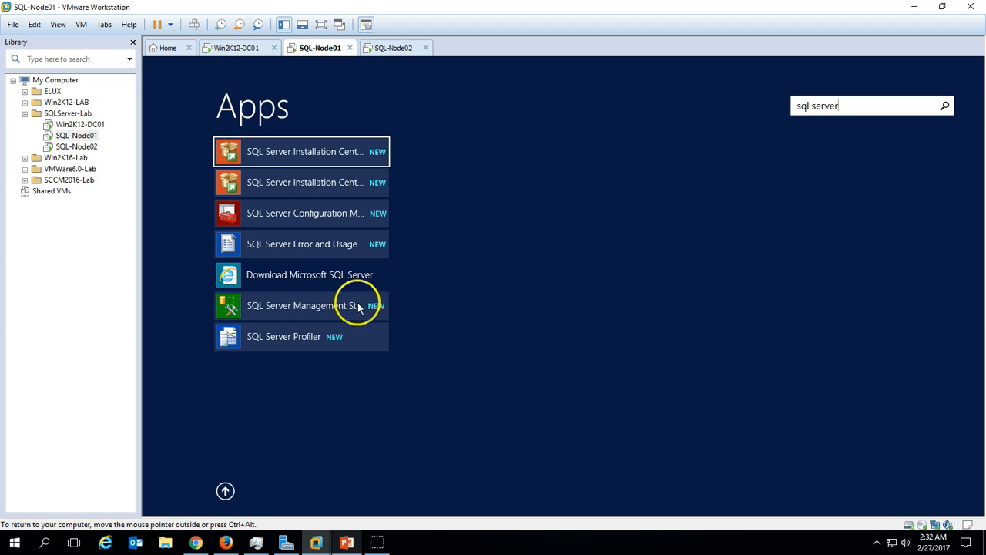
left_click(333, 308)
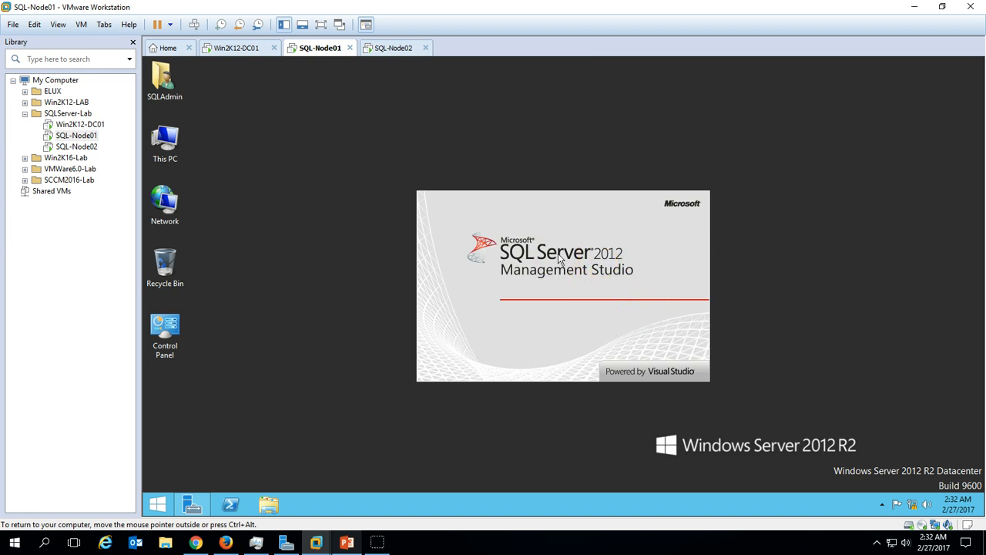
Check Management Studio on SQL-Node02, connect to the SQL-NODE01 Database Engine with Windows Authentication, and close Management Studio on SQL-Node01
left_click(397, 49)
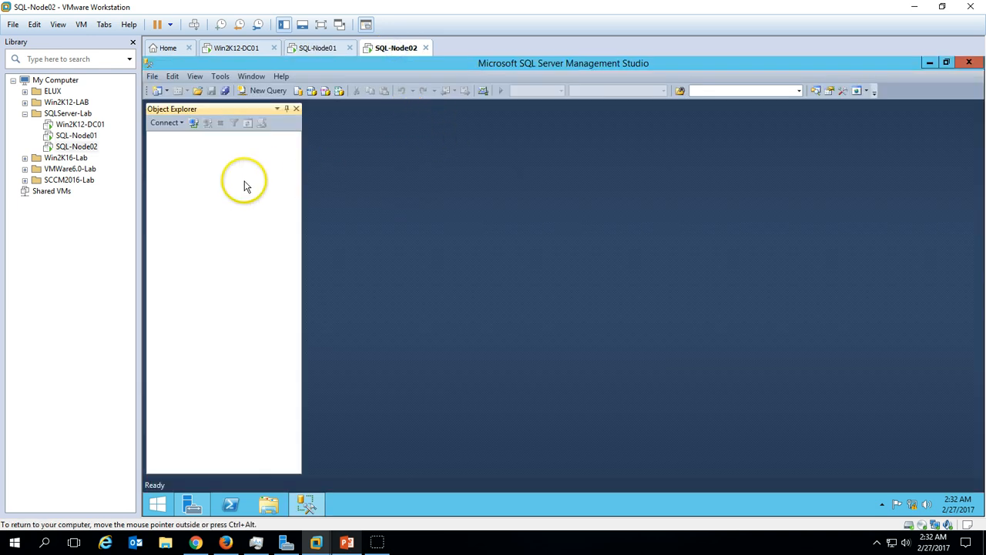
left_click(320, 46)
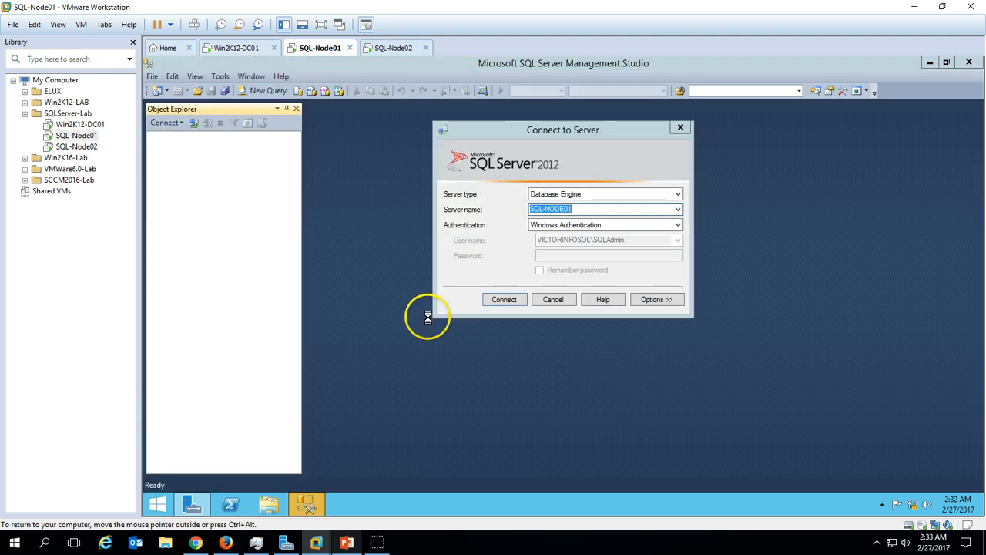
left_click(514, 302)
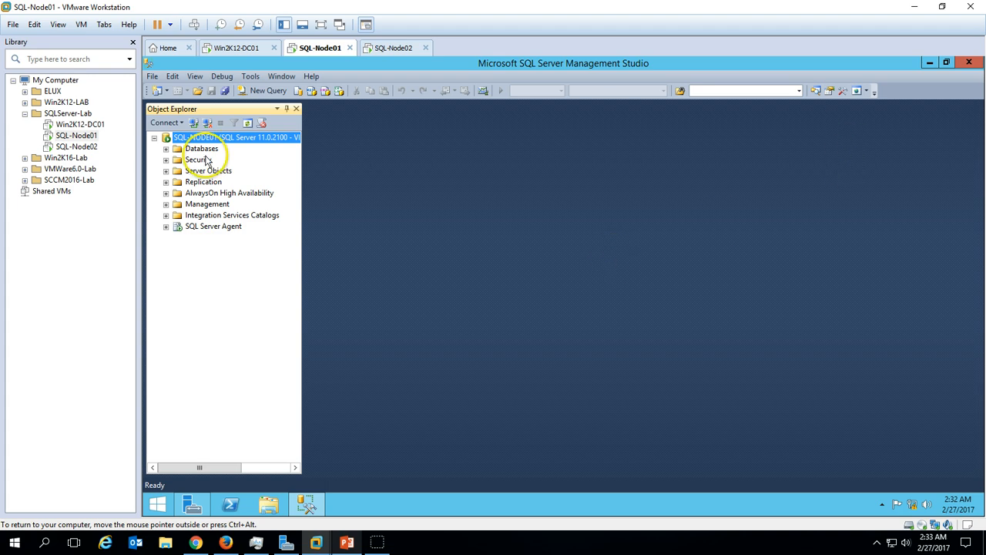
left_click(969, 64)
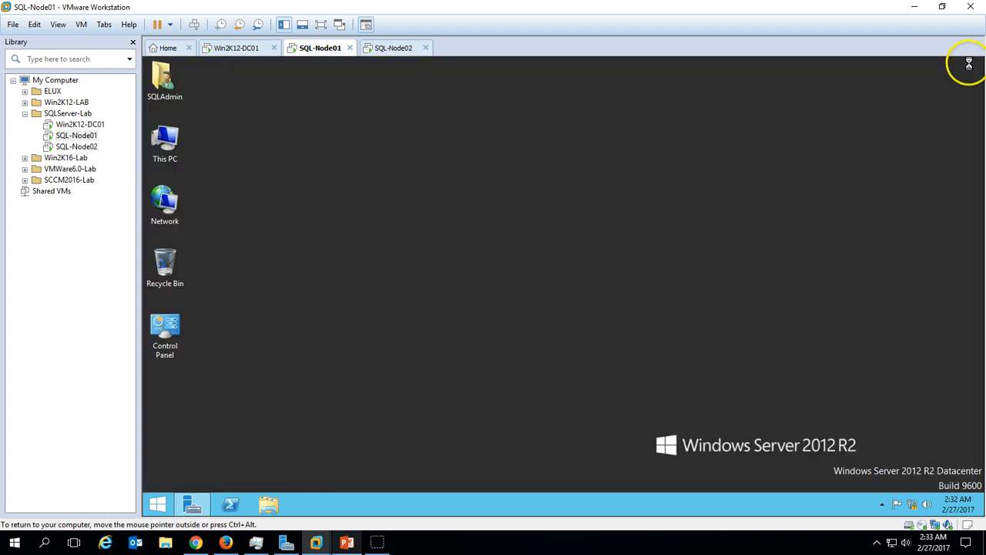
Search the apps on SQL-Node01 for "sql" and launch SQL Server Configuration Manager
left_click(160, 502)
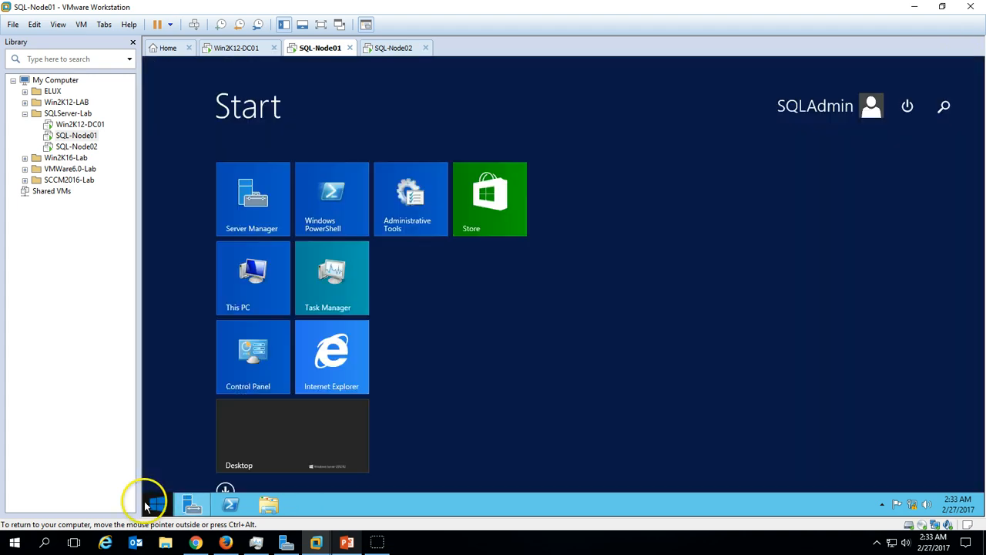
left_click(227, 490)
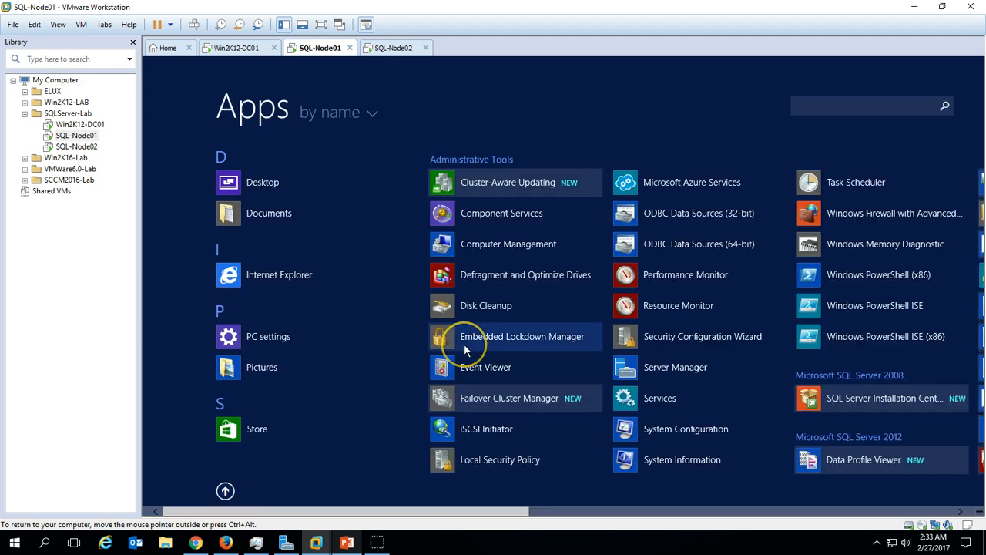
type("sql")
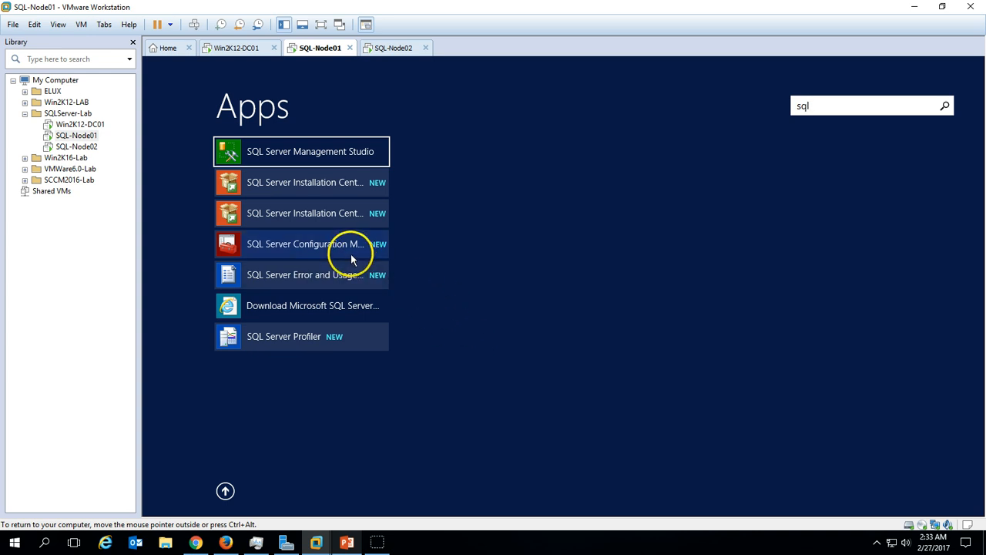
left_click(302, 246)
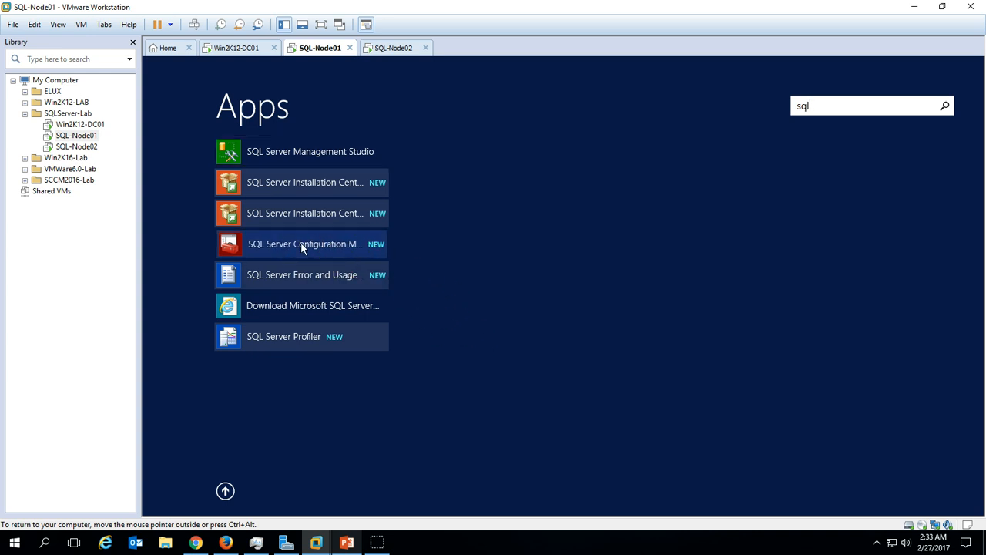
Allow Configuration Manager to run on SQL-Node01 and open the properties of the SQL Server (MSSQLSERVER) service
left_click(617, 300)
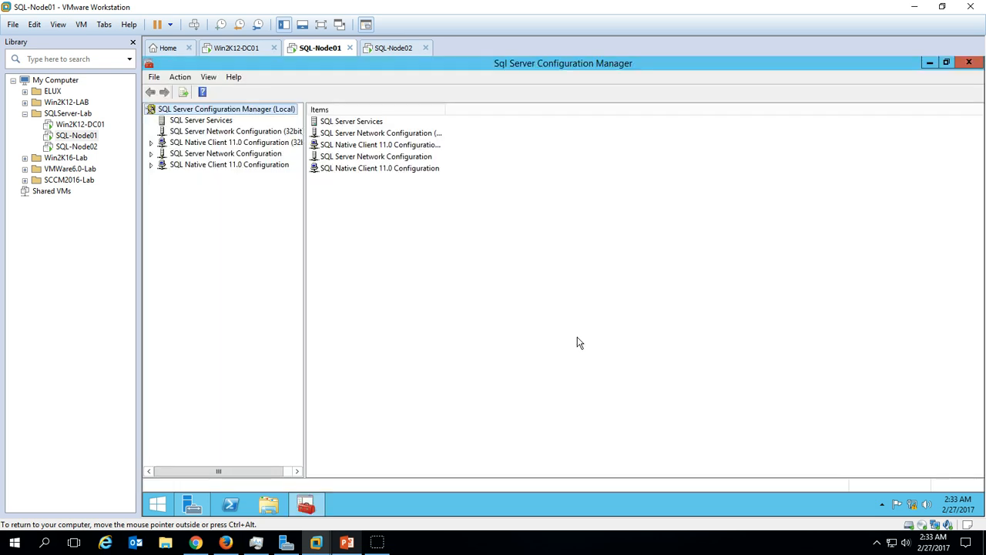
double_click(378, 122)
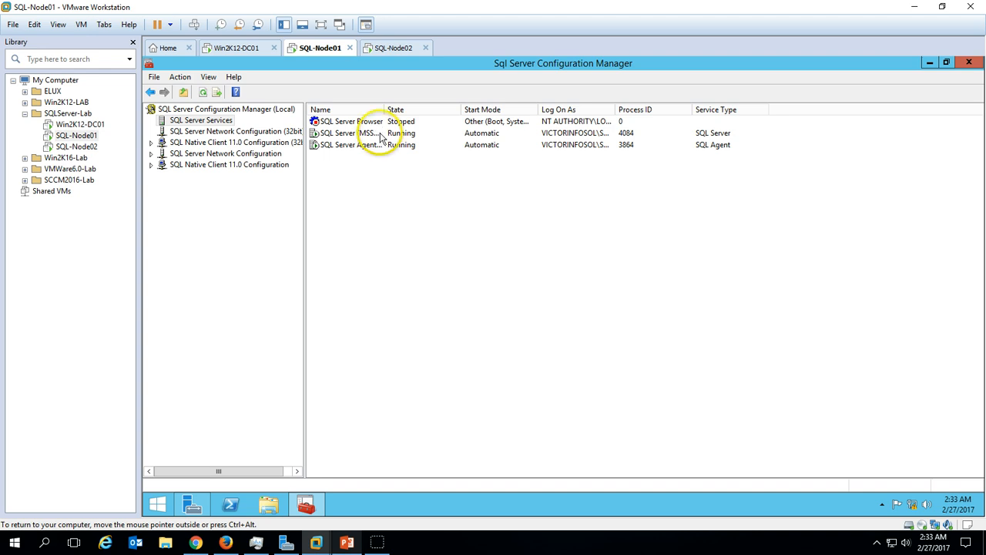
double_click(385, 110)
left_click(383, 134)
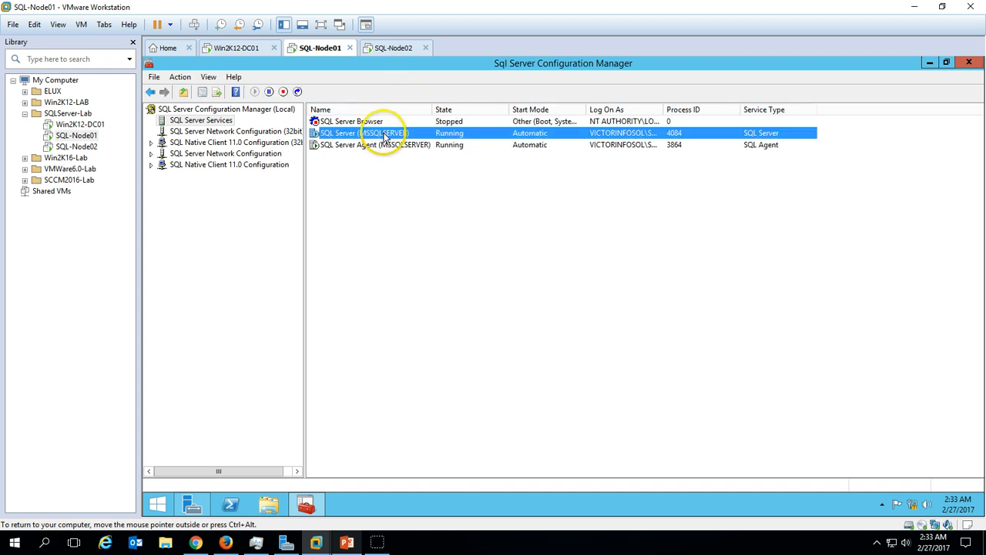
right_click(401, 139)
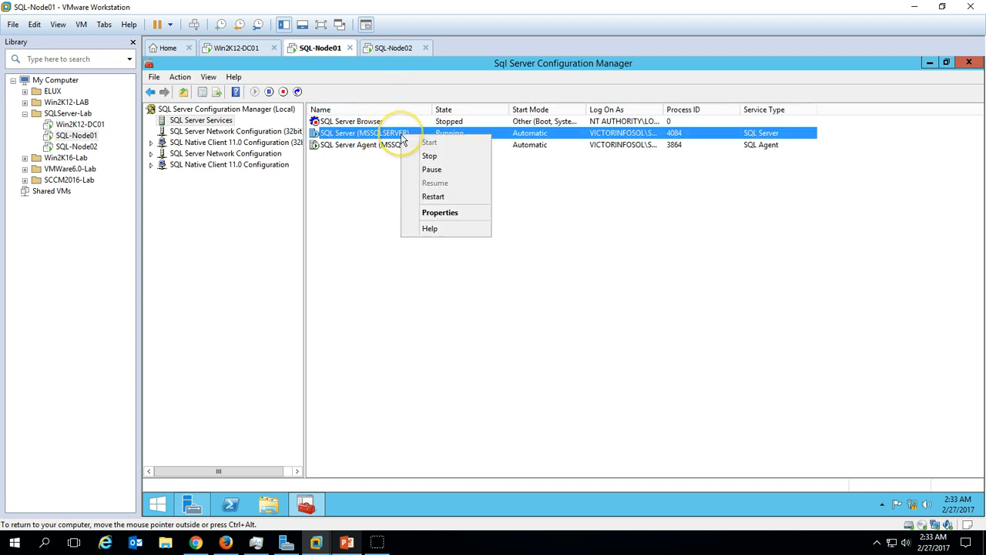
left_click(435, 213)
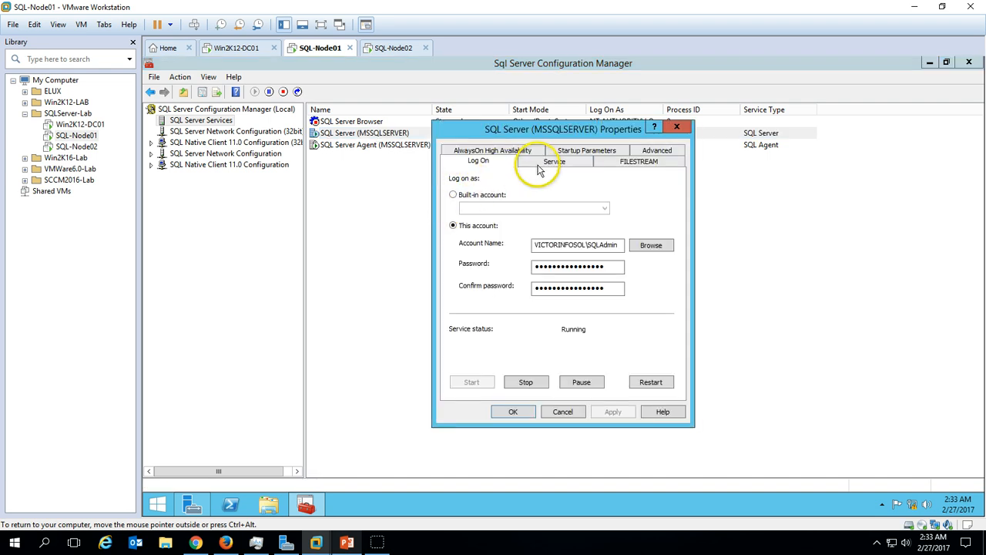
Enable AlwaysOn Availability Groups for the SQL Server (MSSQLSERVER) service on SQL-Node01 and apply the change
left_click(518, 152)
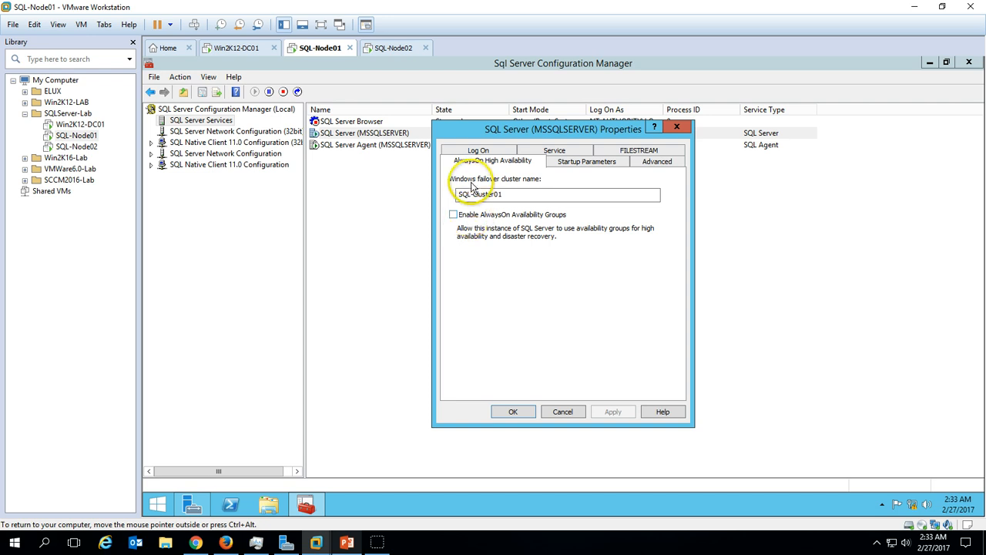
left_click_drag(520, 202, 342, 198)
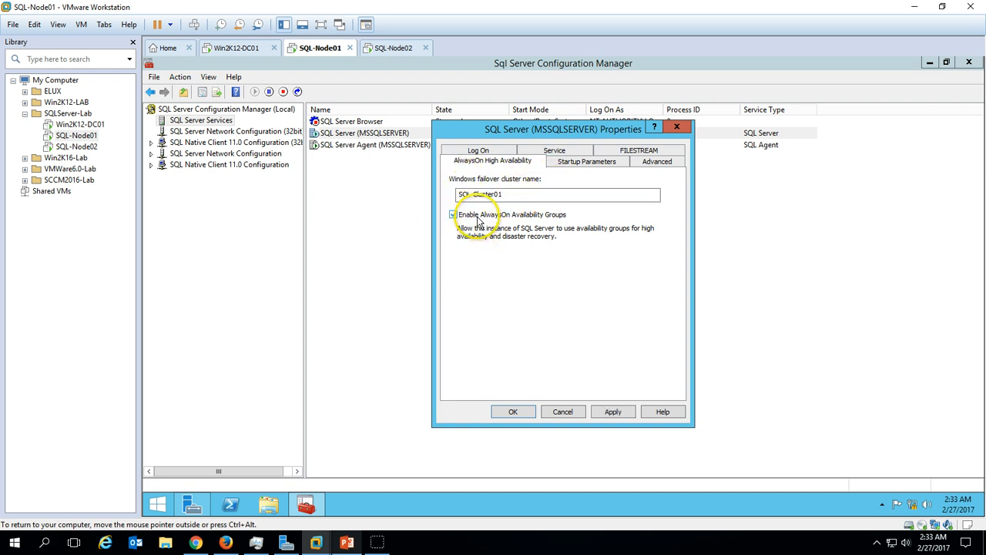
left_click(612, 411)
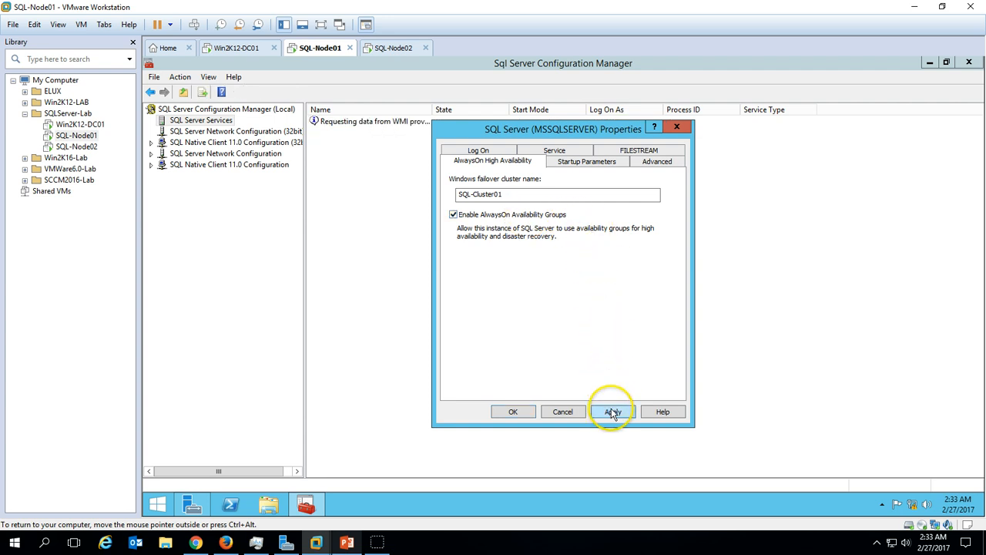
left_click(674, 328)
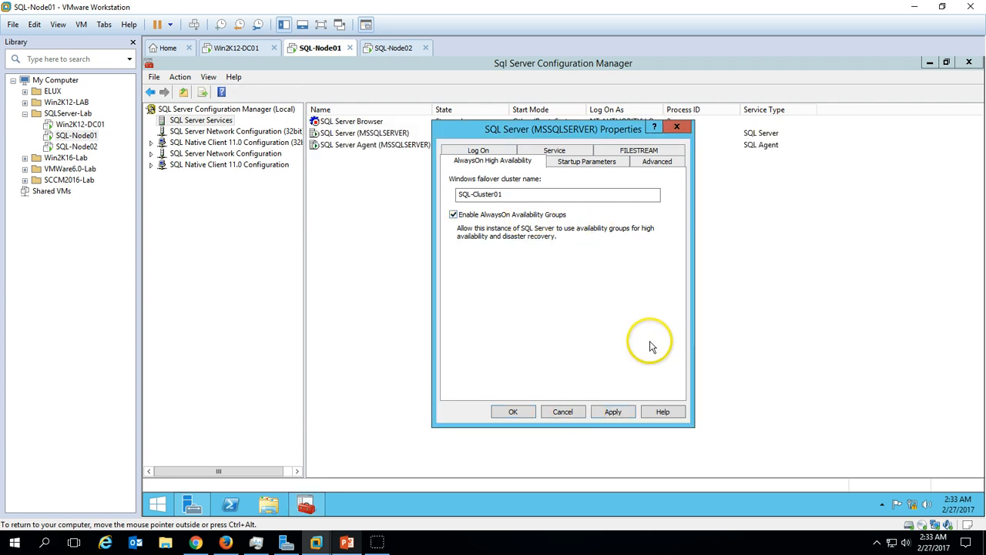
left_click(513, 412)
Restart the SQL Server (MSSQLSERVER) service on SQL-Node01
right_click(393, 135)
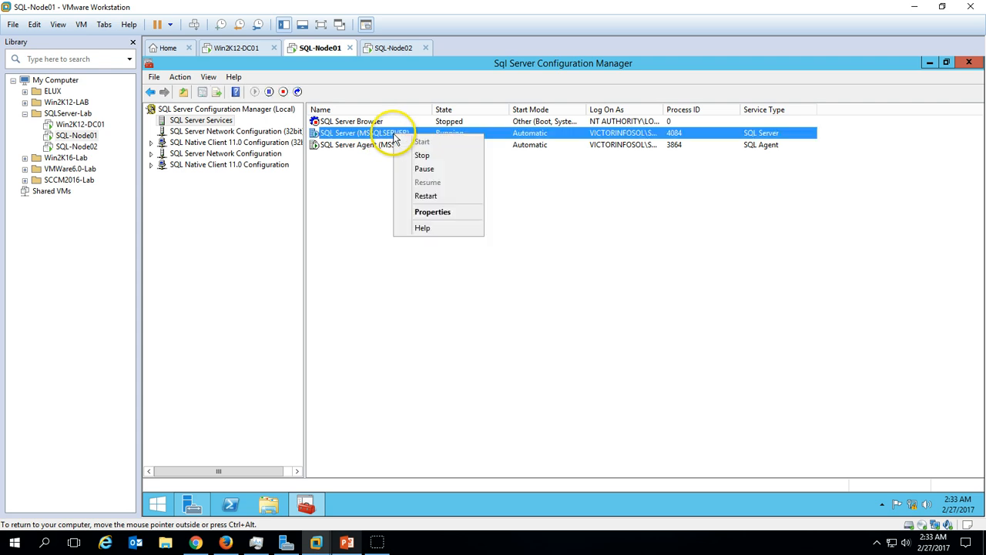
left_click(428, 196)
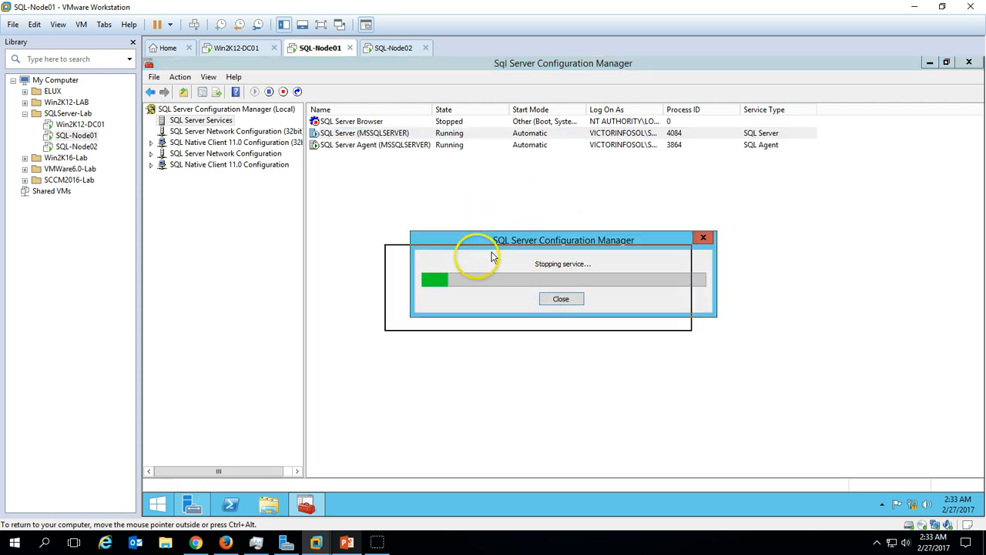
left_click_drag(493, 257, 424, 265)
Switch to SQL-Node02, connect Management Studio to the SQL-NODE02 server, and close Management Studio
left_click(394, 47)
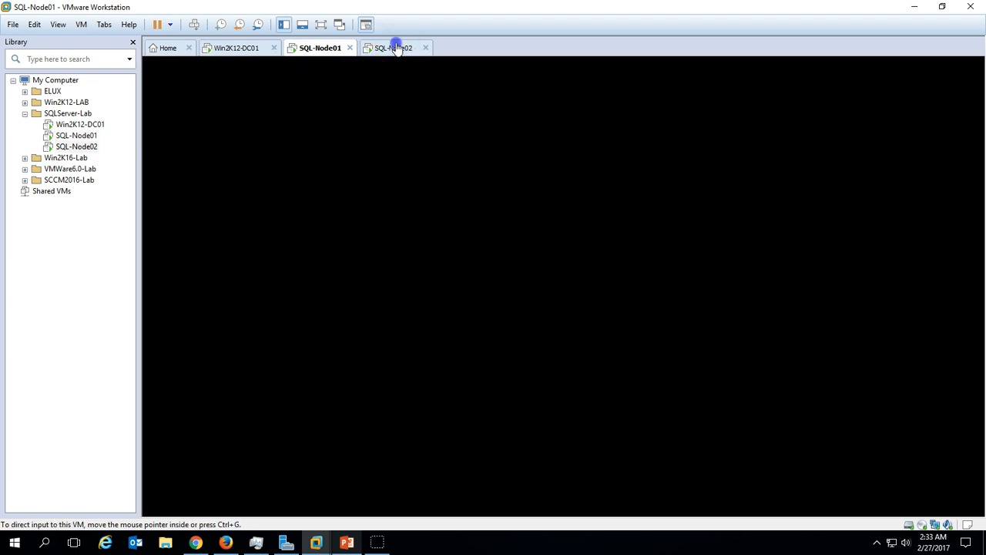
left_click(506, 300)
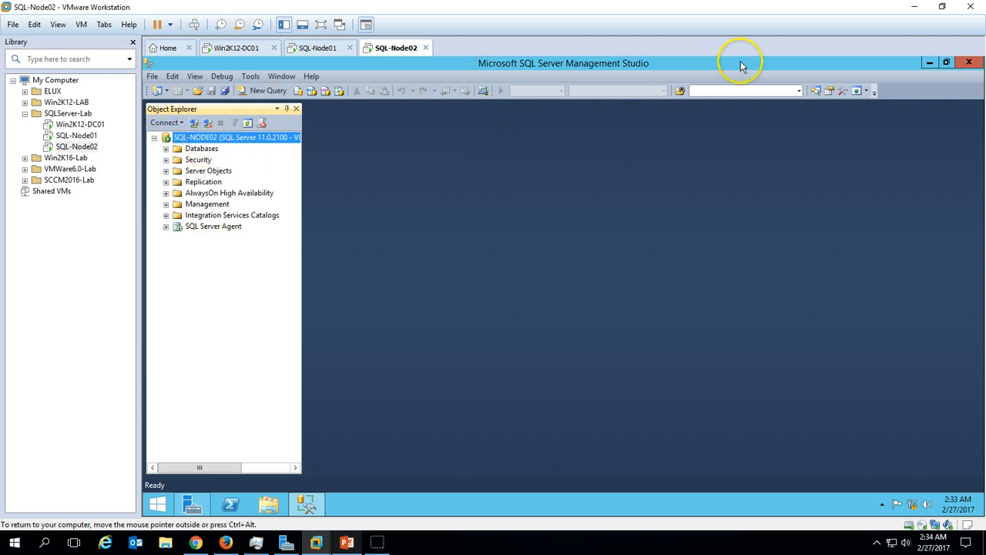
left_click(969, 62)
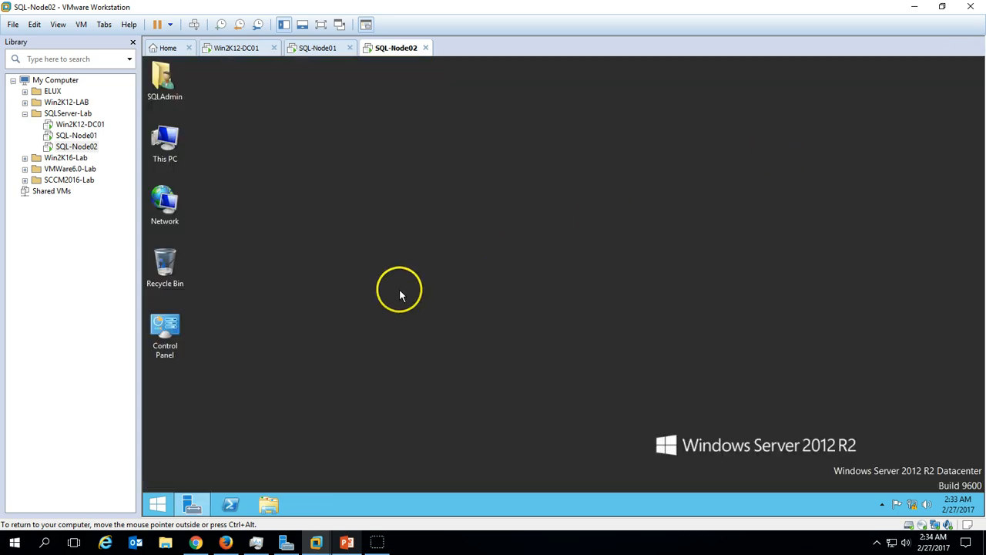
Search the apps on SQL-Node02 for "sql", launch SQL Server Configuration Manager, and allow it to run
left_click(160, 501)
left_click(228, 486)
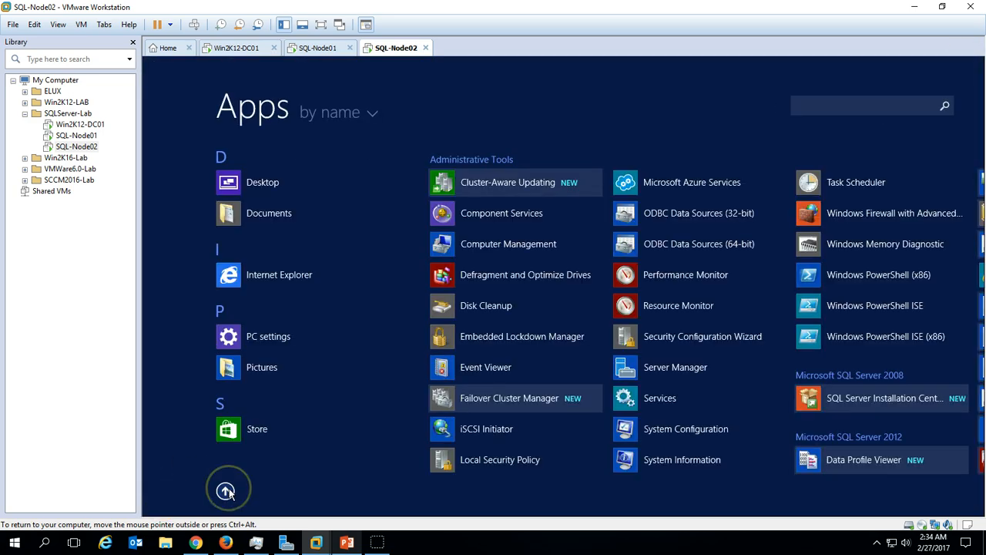
type("sql")
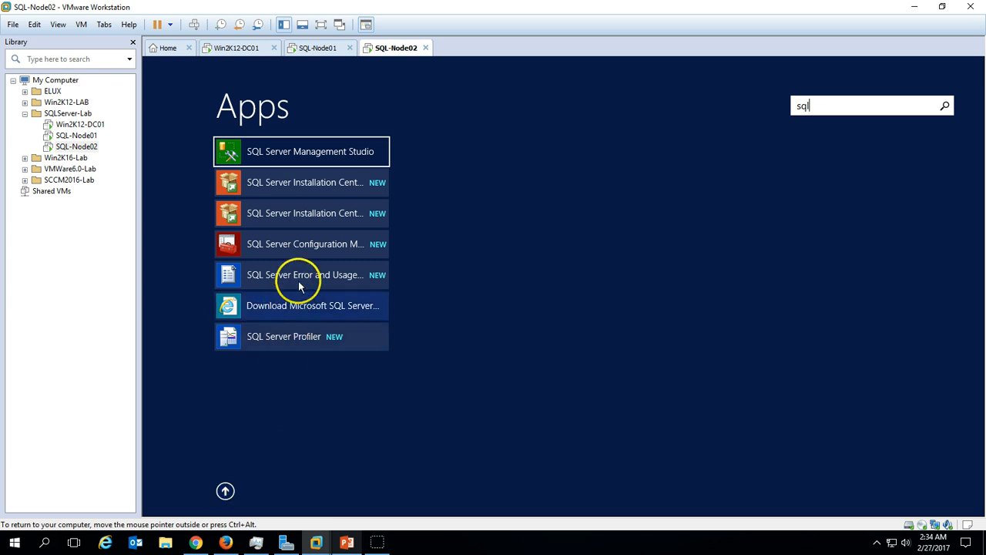
left_click(317, 246)
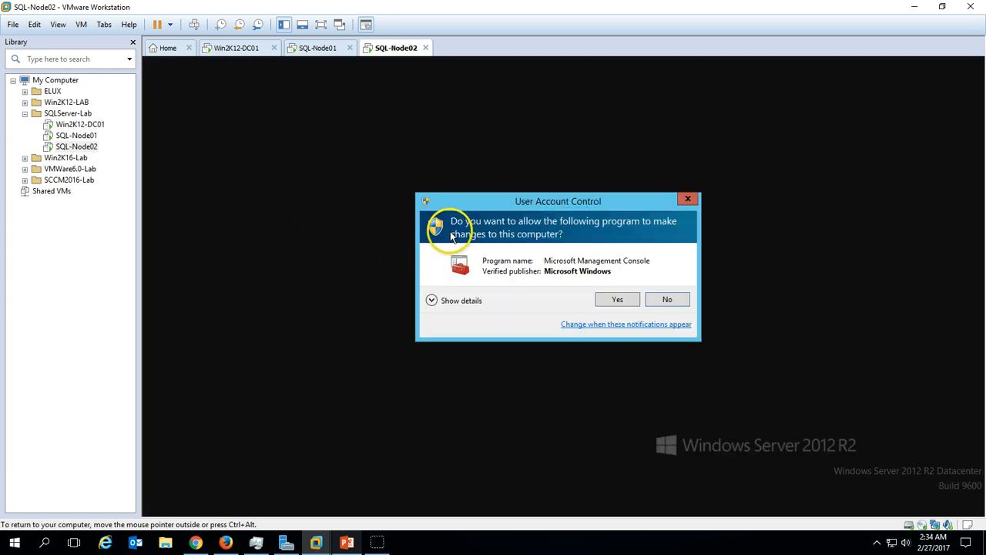
left_click(609, 299)
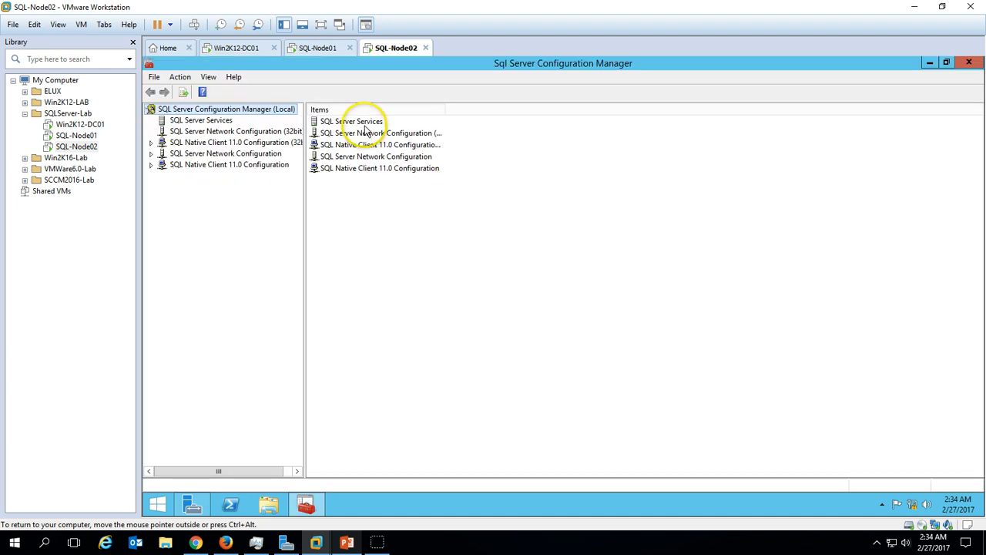
Enable AlwaysOn Availability Groups in the SQL Server (MSSQLSERVER) service properties on SQL-Node02 and apply the change
double_click(353, 122)
left_click(359, 134)
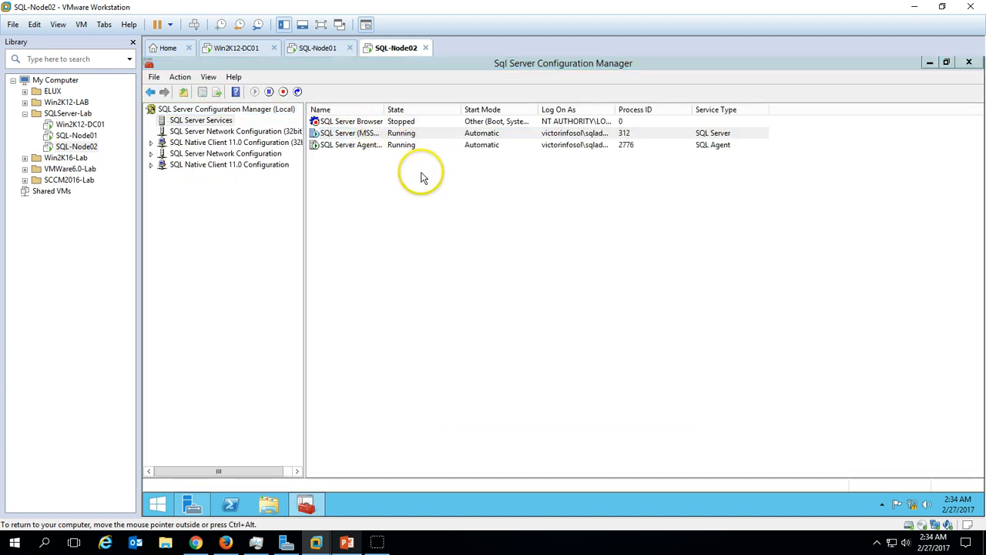
left_click(467, 158)
left_click(454, 214)
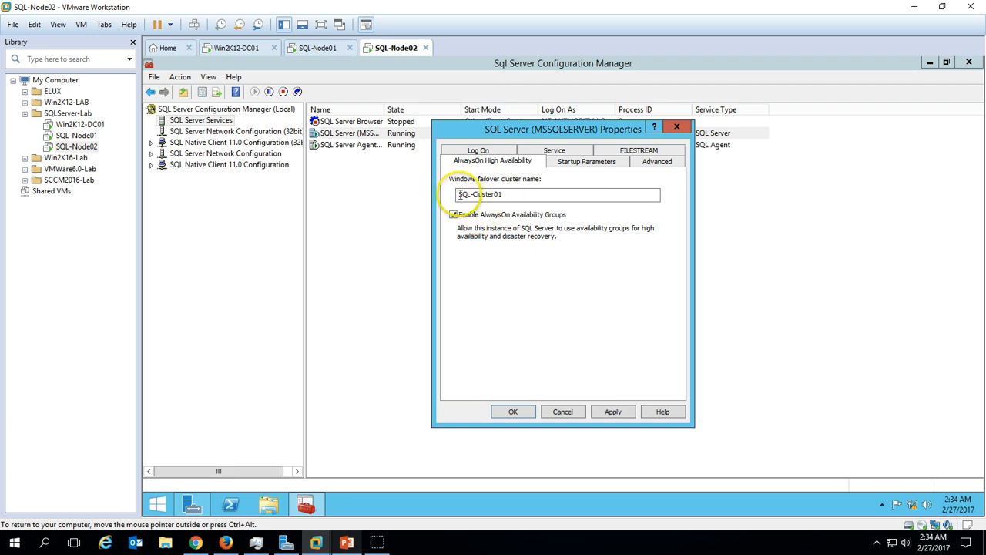
left_click_drag(528, 194, 418, 194)
left_click(614, 412)
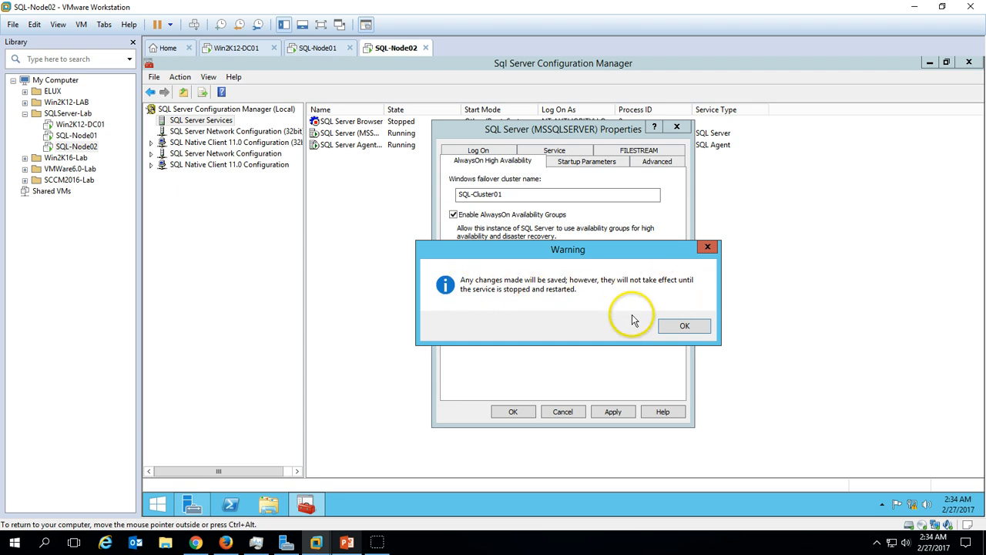
left_click(682, 326)
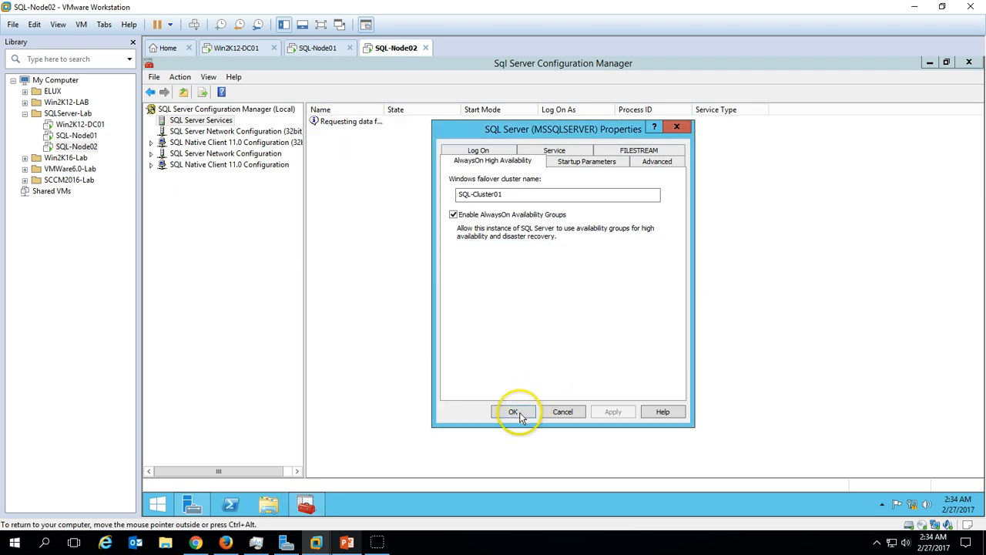
left_click(512, 411)
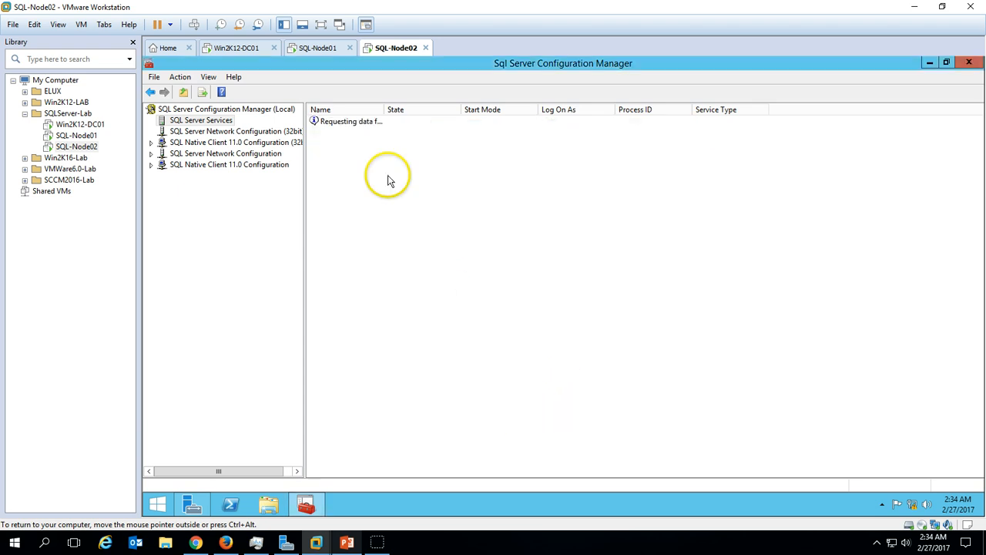
Restart the SQL Server (MSSQLSERVER) service on SQL-Node02 and refresh the services list
double_click(385, 110)
right_click(373, 134)
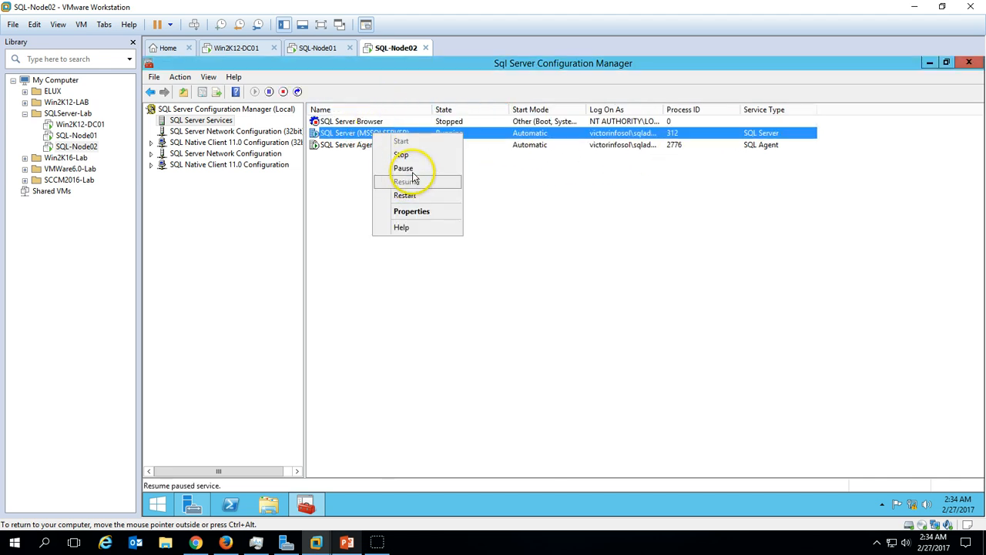
left_click(414, 195)
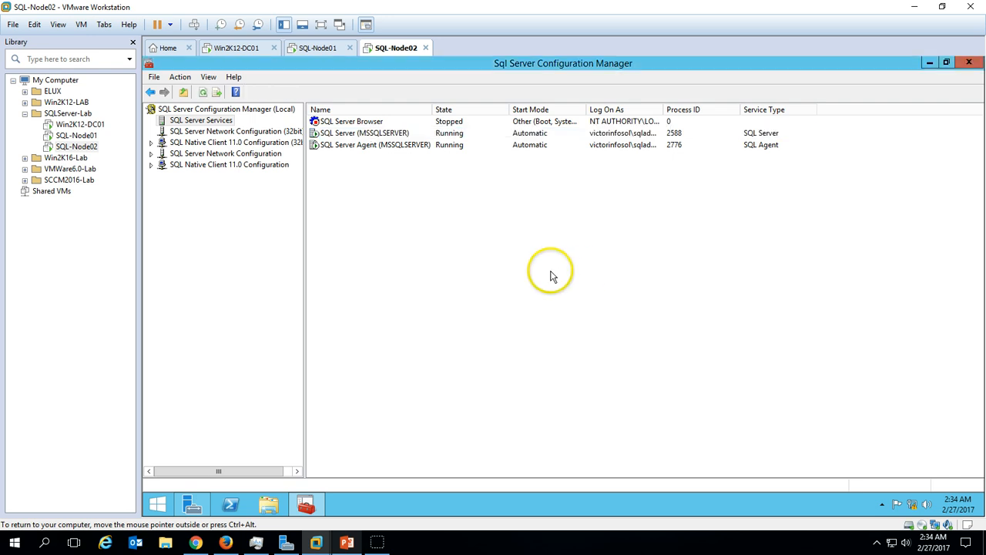
right_click(470, 234)
left_click(503, 242)
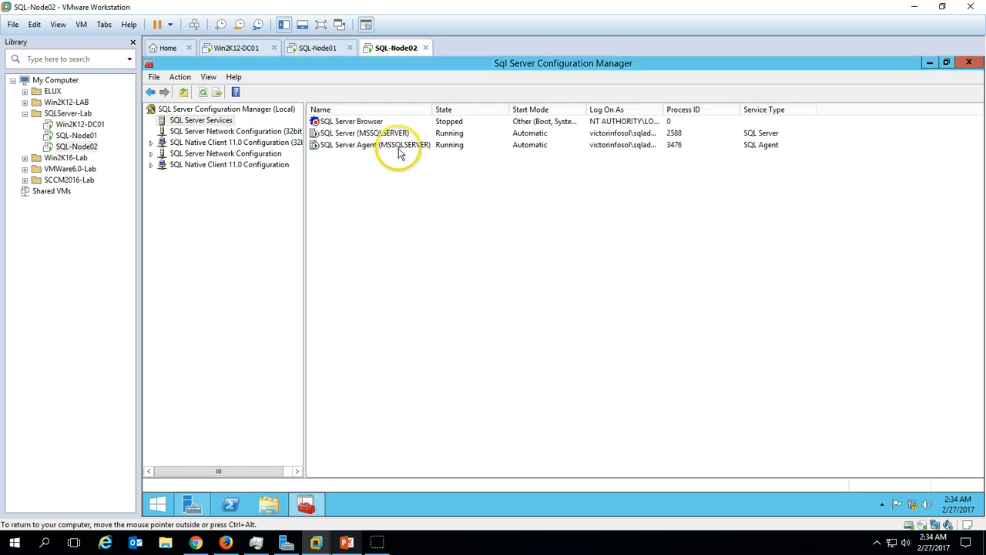
Check the SQL Server services on both nodes and consult the AlwaysOn task list slide in PowerPoint
left_click(315, 48)
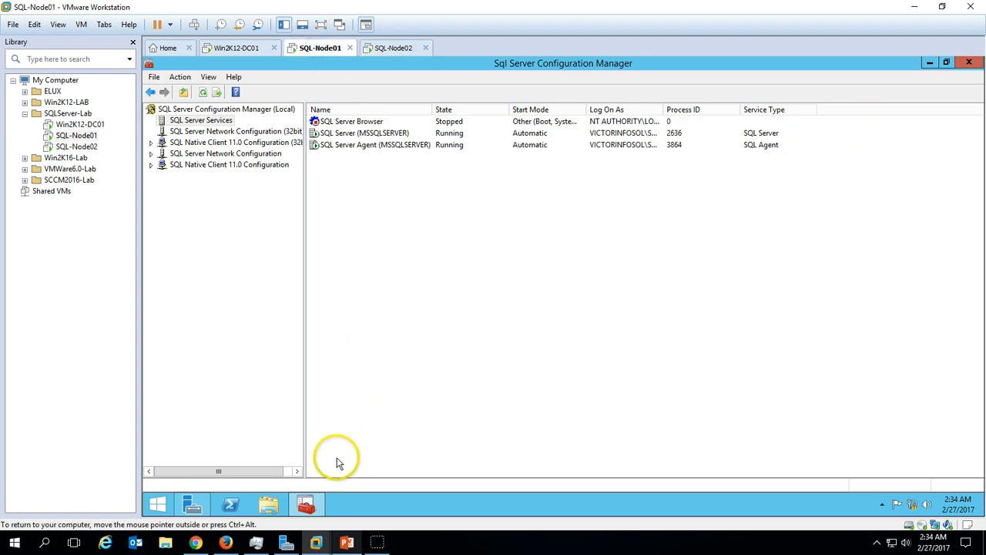
left_click(347, 543)
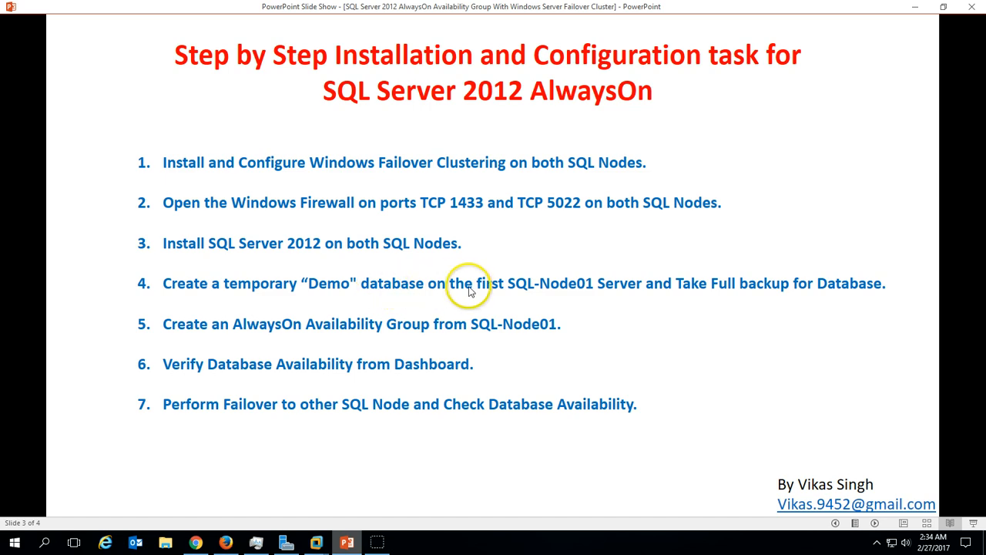
left_click(346, 544)
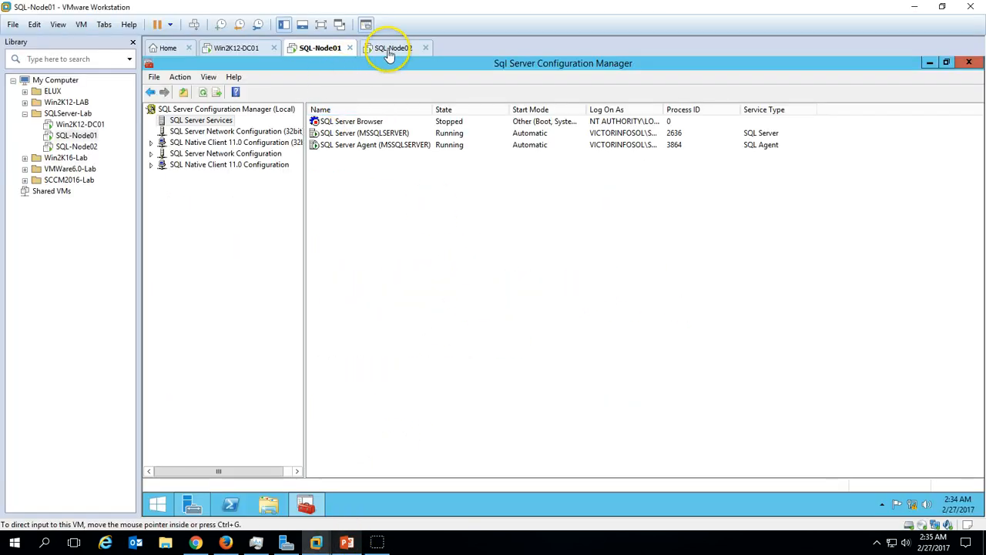
left_click(392, 49)
left_click(294, 50)
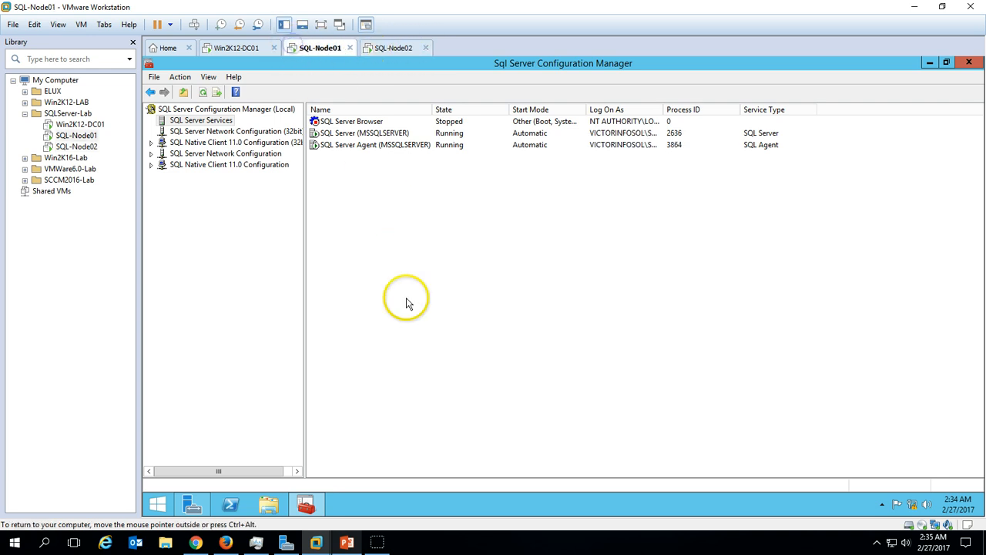
Close Configuration Manager on SQL-Node01 and launch SQL Server Management Studio by searching for "sql", checking the PowerPoint task list while it loads
left_click(979, 61)
left_click(158, 505)
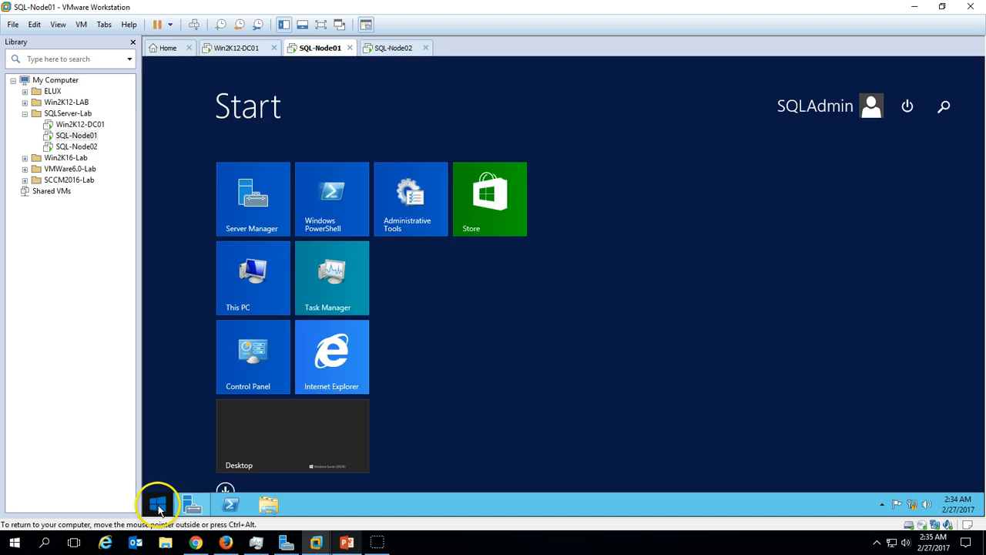
type("sql")
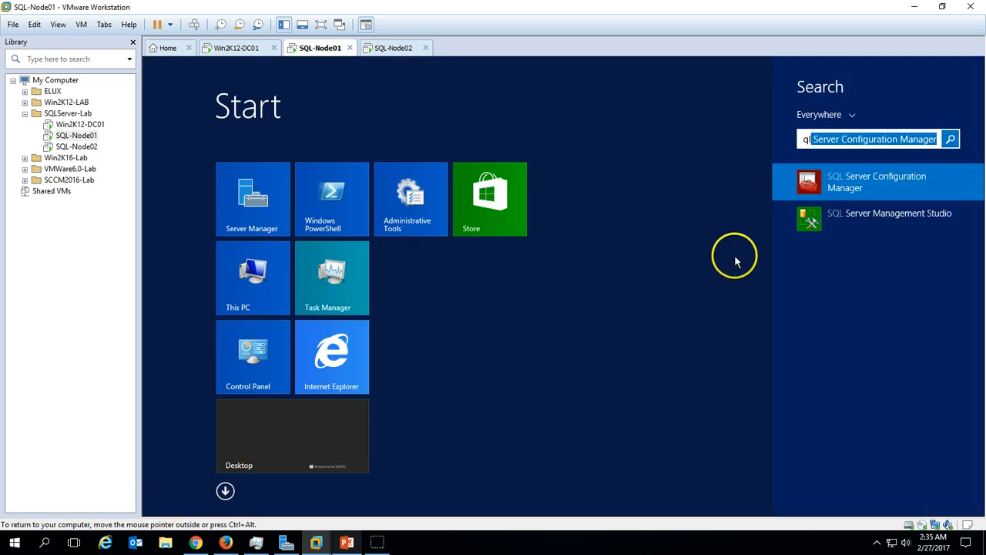
left_click(827, 228)
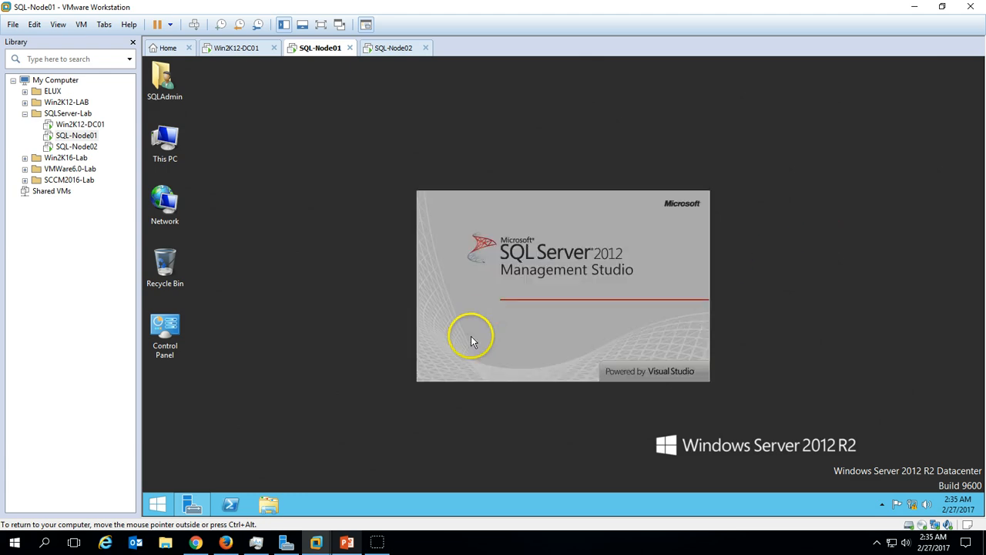
left_click(346, 542)
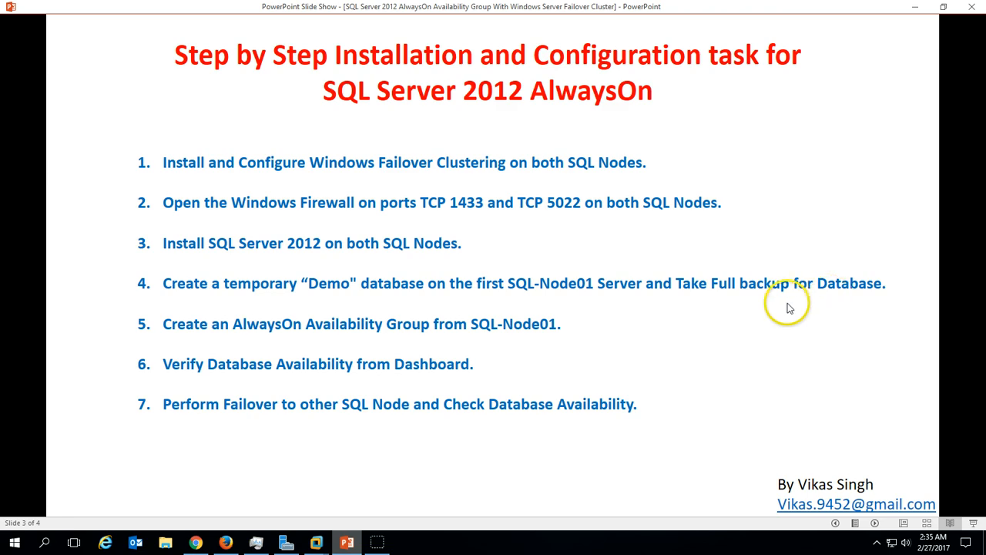
left_click(316, 543)
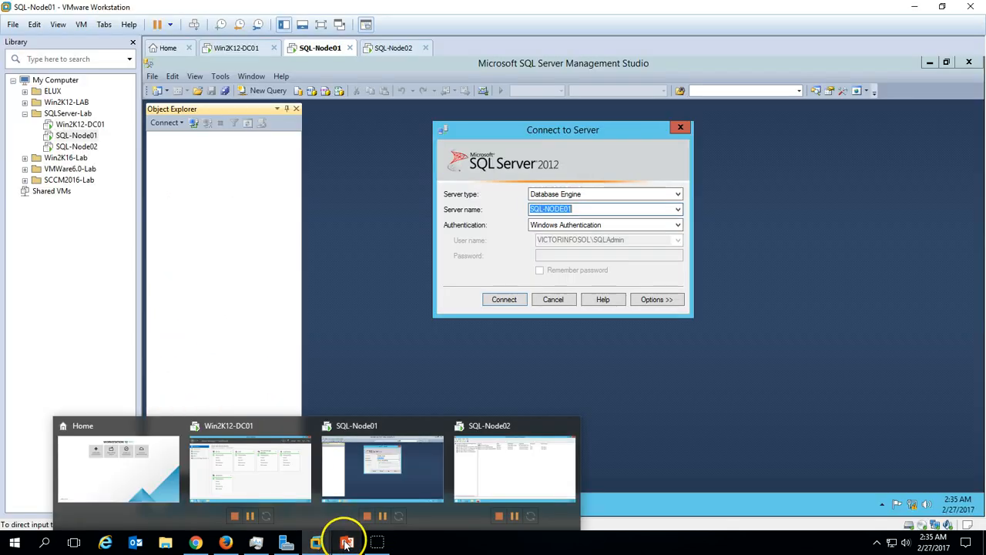
Connect to SQL-NODE01 with Windows Authentication and create a new database named Demo
left_click(503, 298)
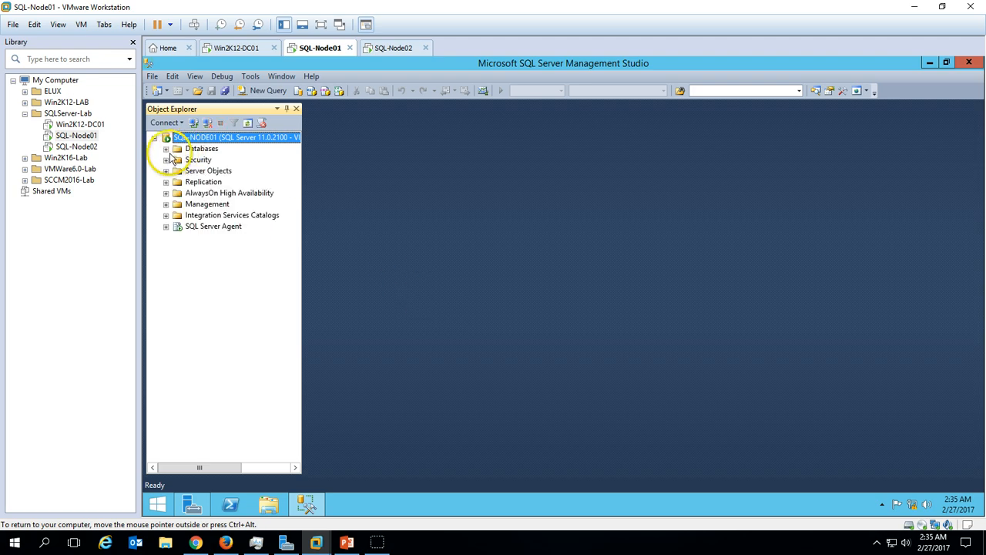
left_click(166, 148)
left_click(201, 148)
right_click(201, 148)
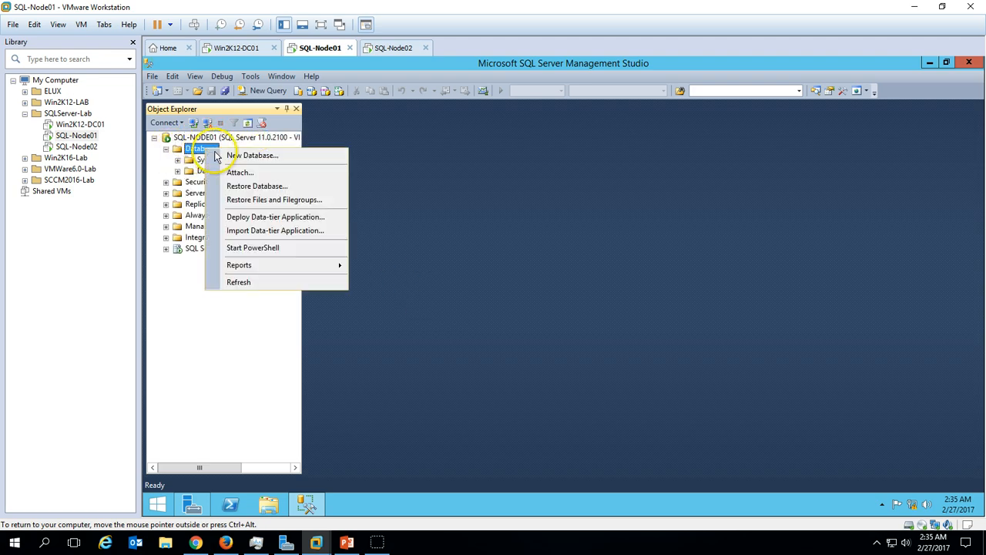
left_click(231, 156)
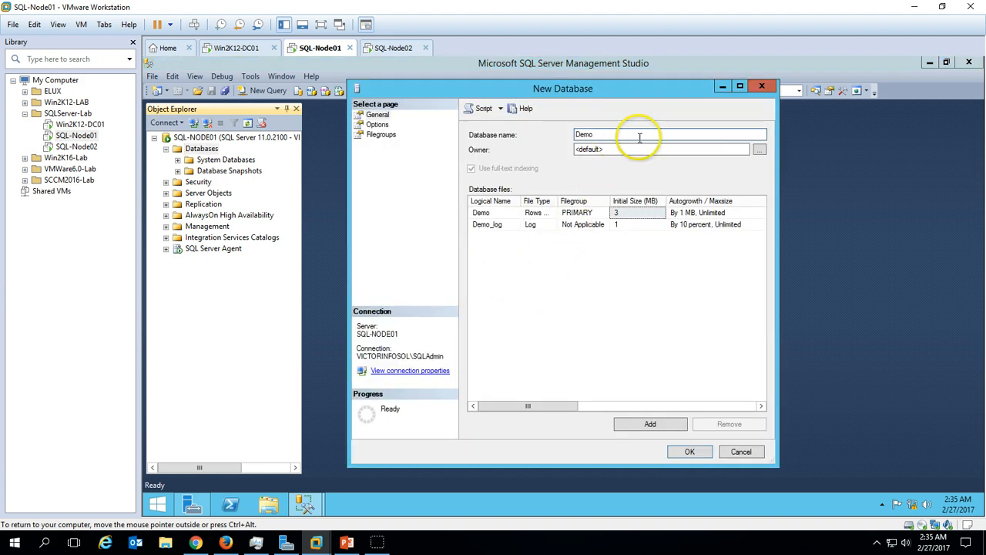
left_click(689, 452)
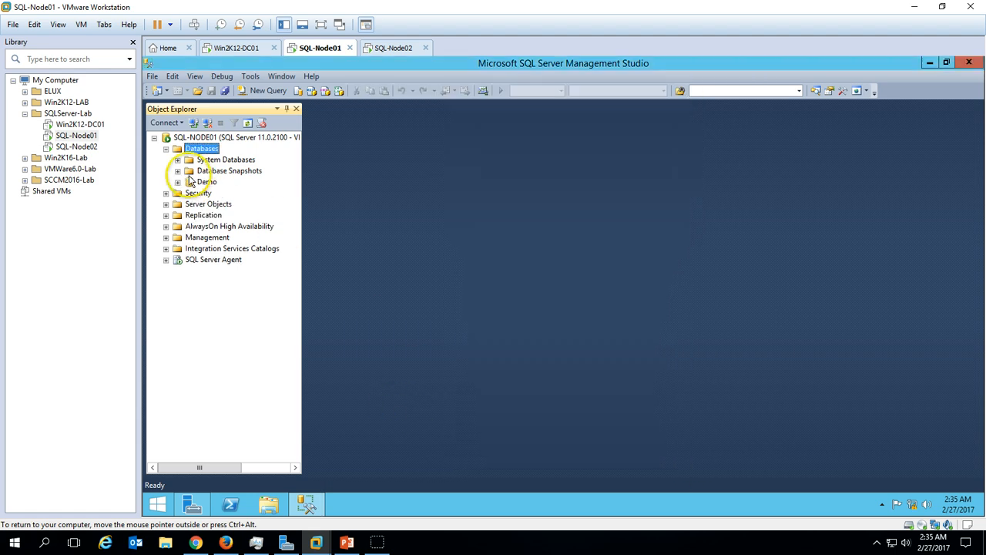
Take a full backup of the Demo database to the preset disk destination and dismiss the messages that follow
left_click(205, 182)
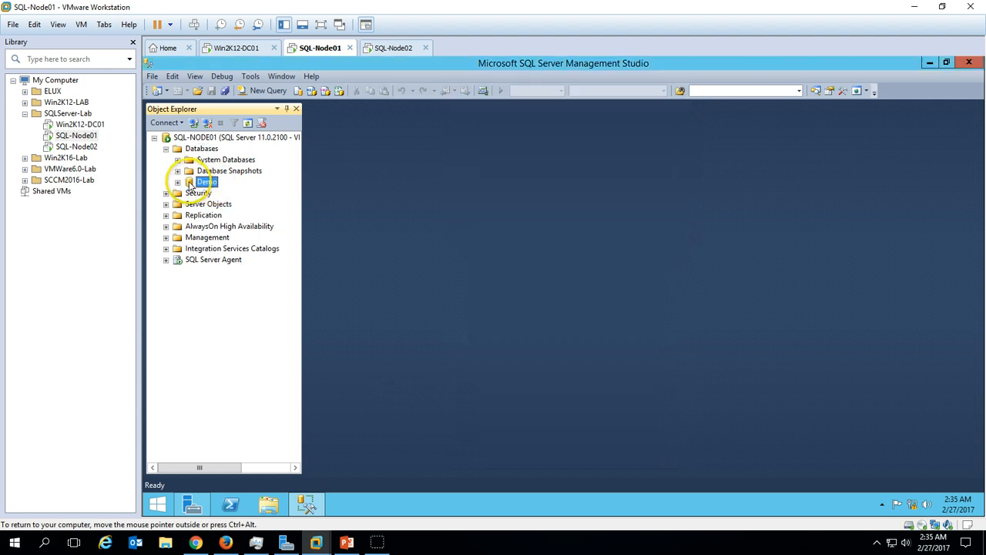
left_click(178, 182)
left_click(178, 182)
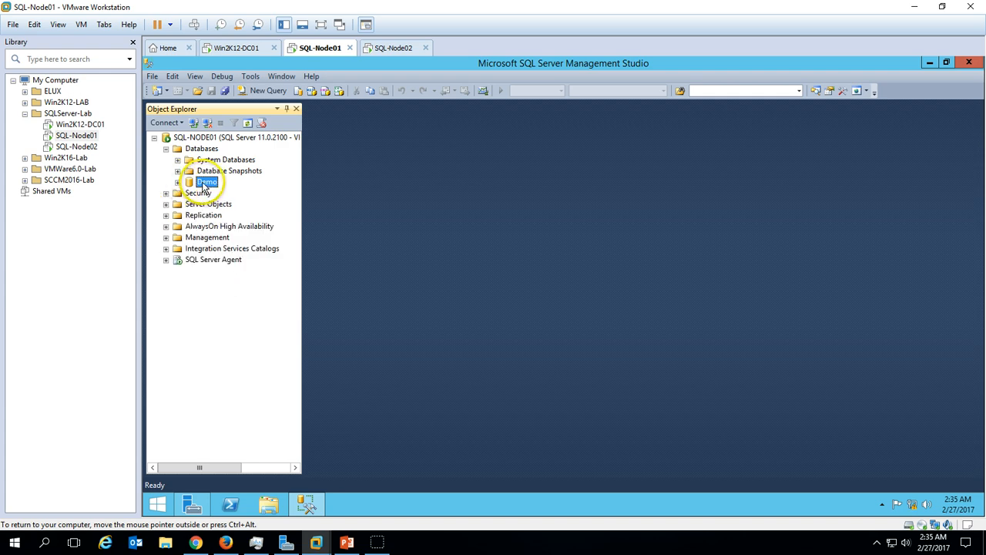
right_click(205, 187)
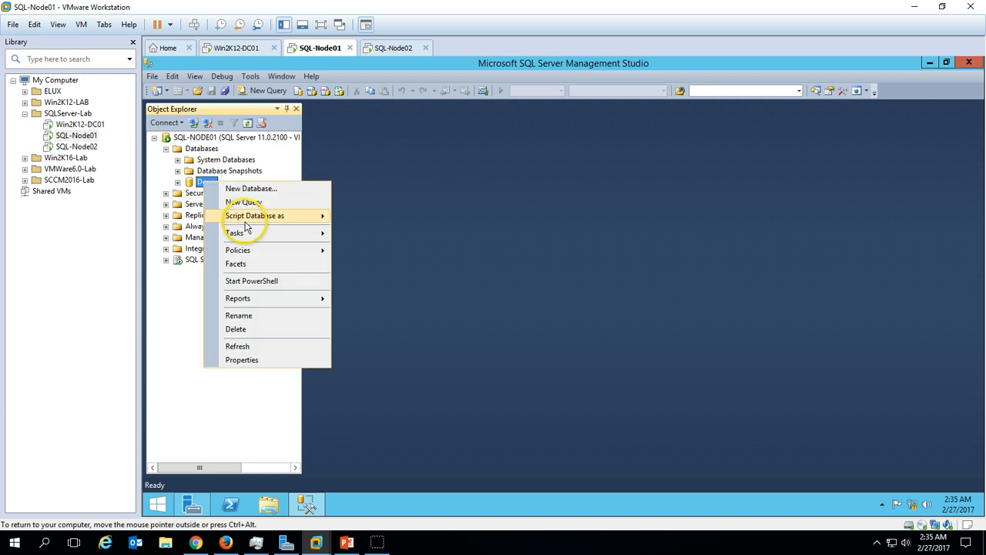
mouse_move(266, 242)
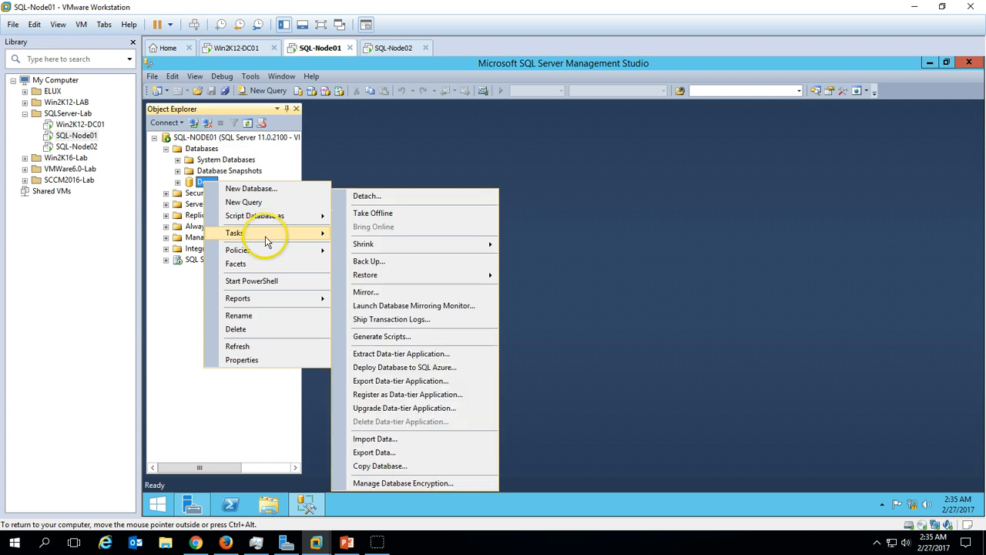
left_click(390, 265)
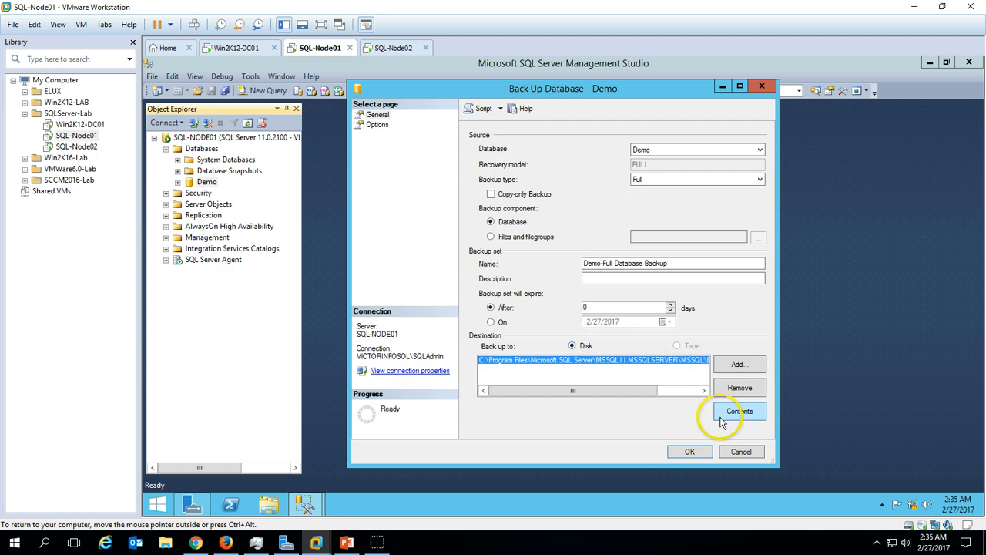
left_click(691, 454)
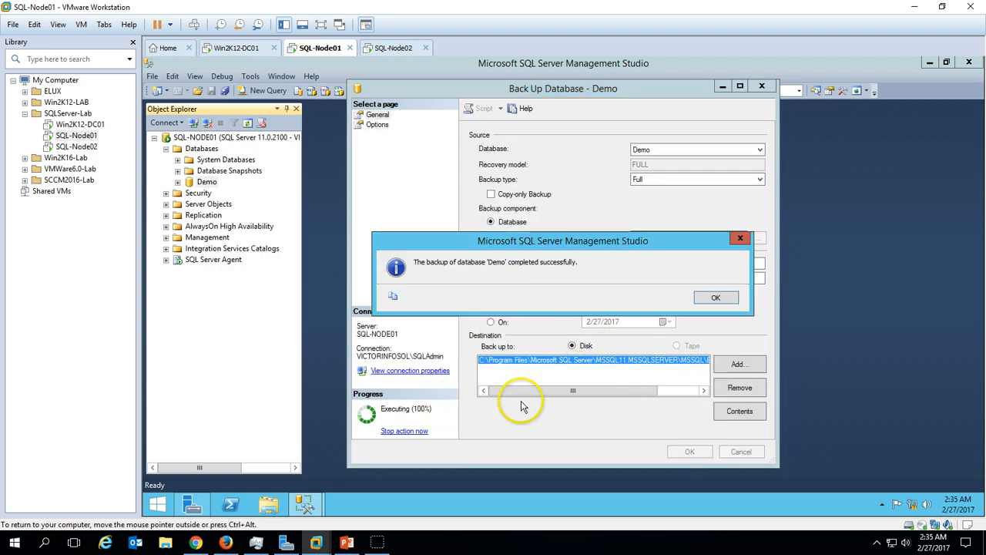
left_click_drag(517, 236, 523, 245)
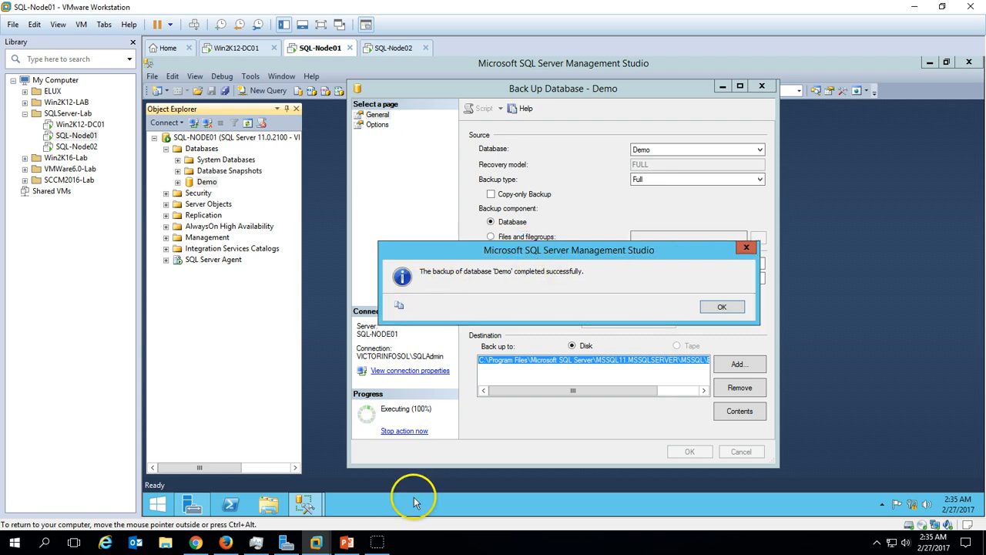
left_click(350, 543)
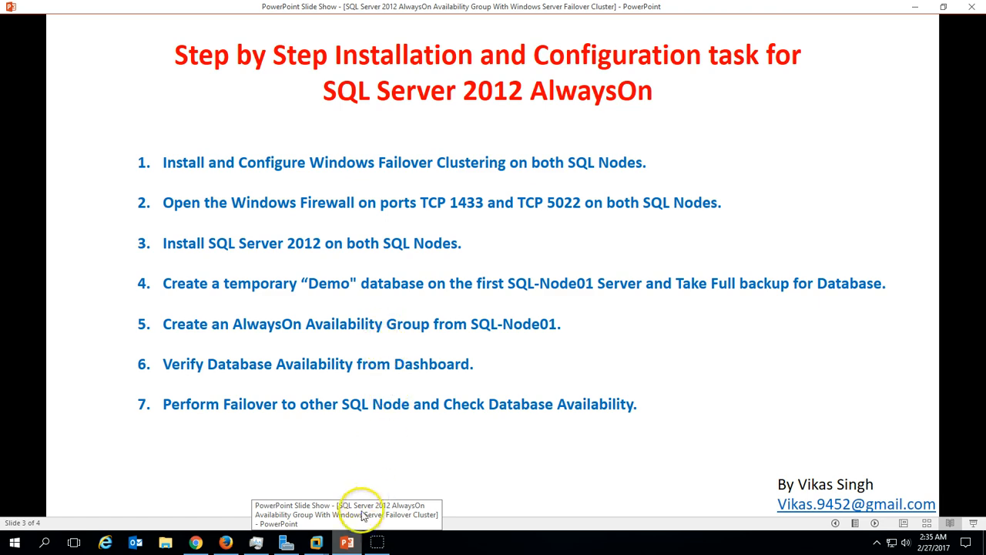
left_click(347, 543)
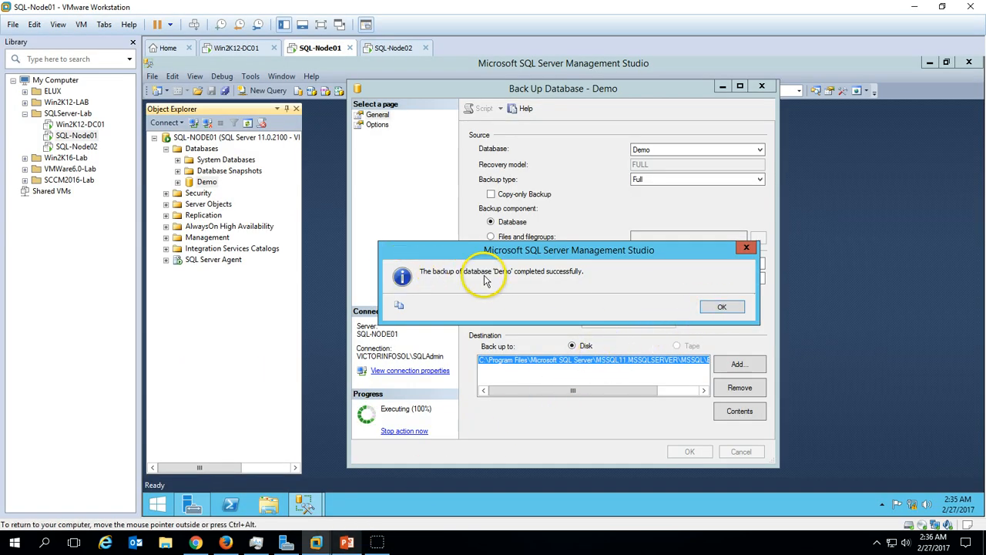
left_click(711, 308)
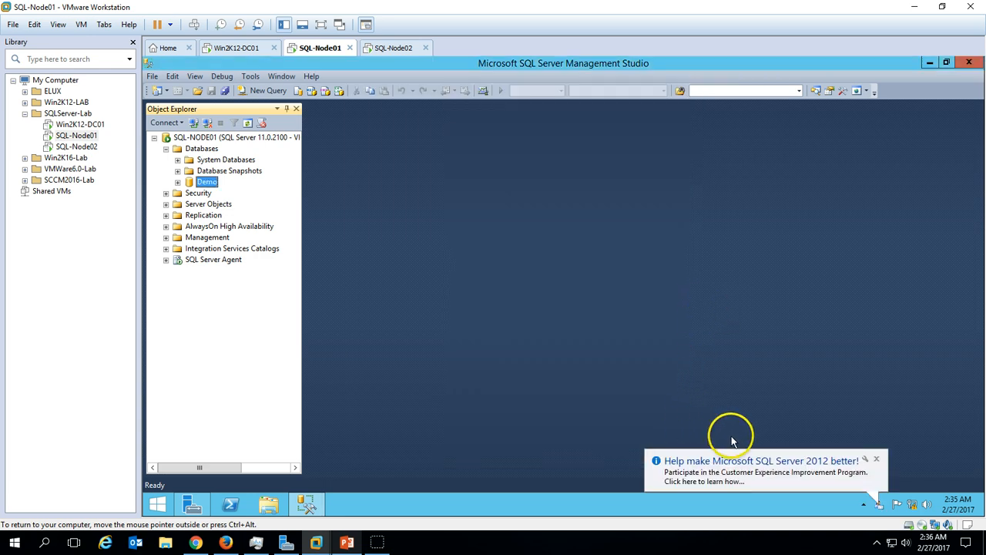
left_click(876, 459)
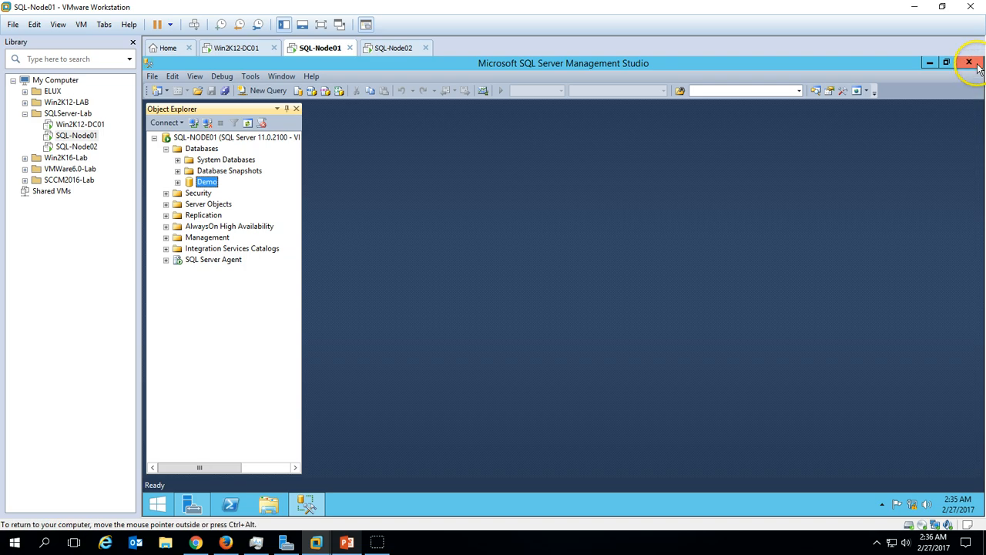
Consult the AlwaysOn task list slide in PowerPoint and return to Management Studio on SQL-Node01
left_click(346, 542)
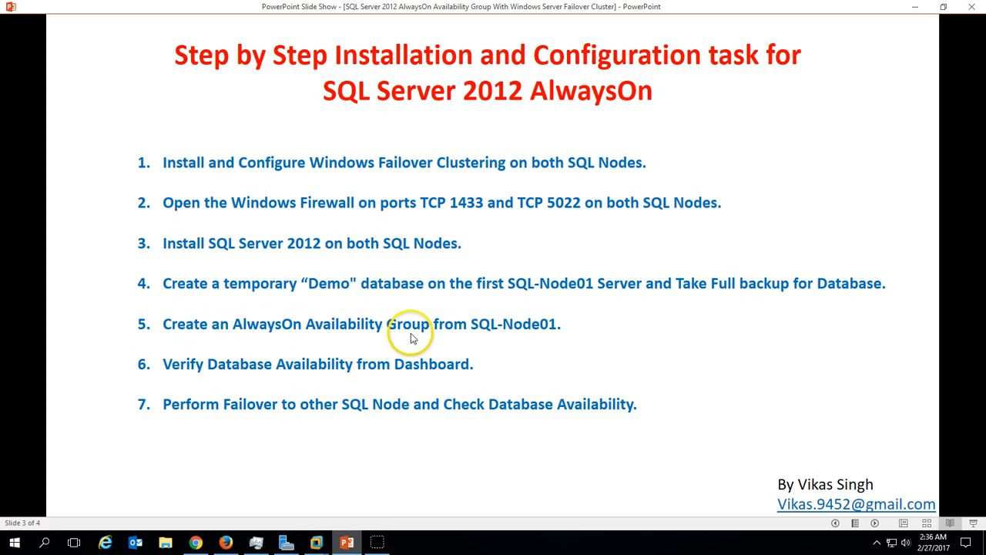
left_click(348, 544)
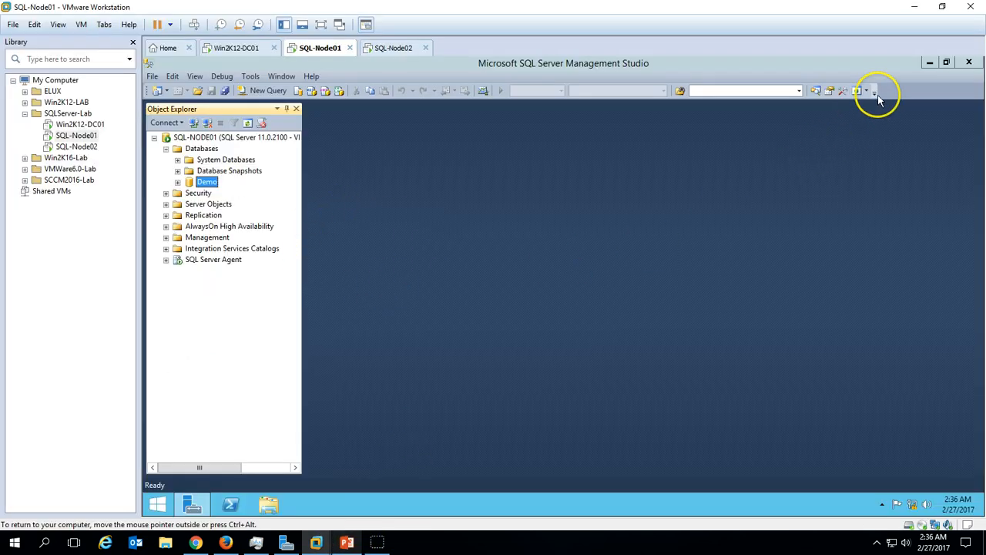
left_click(346, 539)
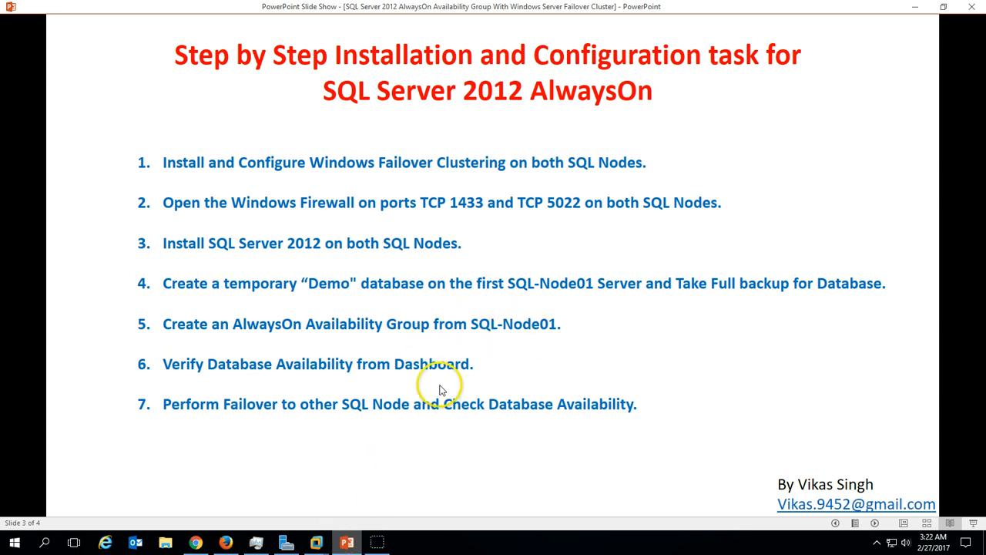
left_click(347, 541)
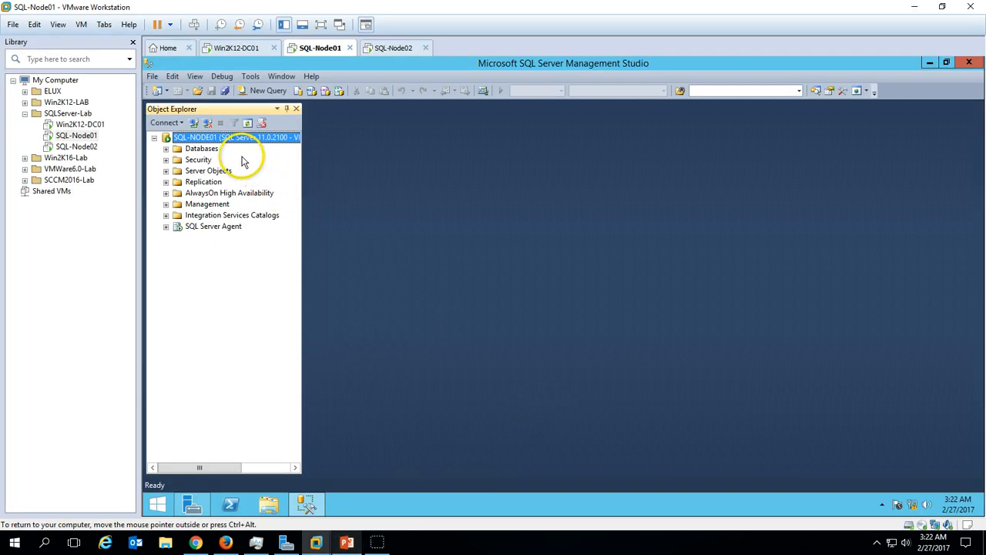
Start the New Availability Group Wizard from AlwaysOn High Availability and name the group SQL-AlwaysOn
left_click(165, 192)
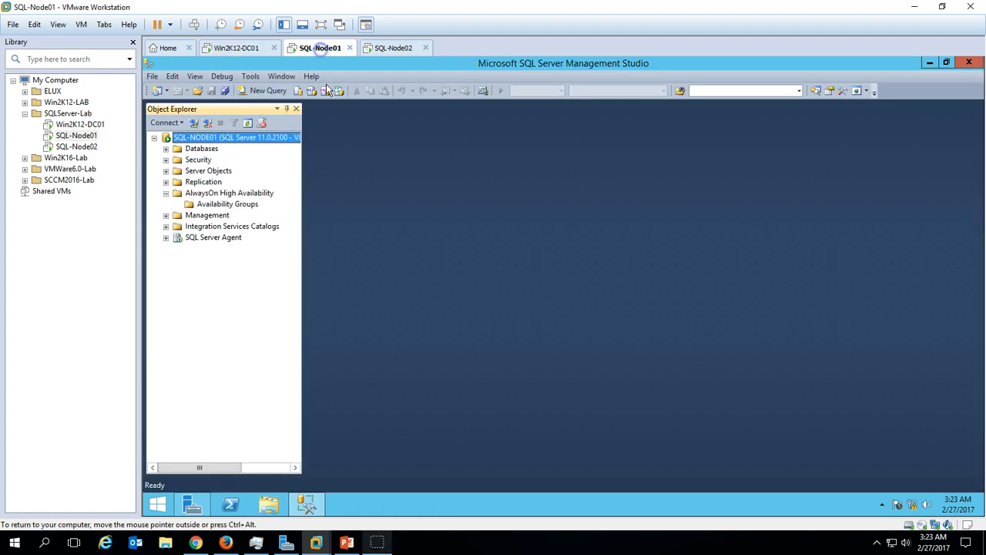
right_click(233, 194)
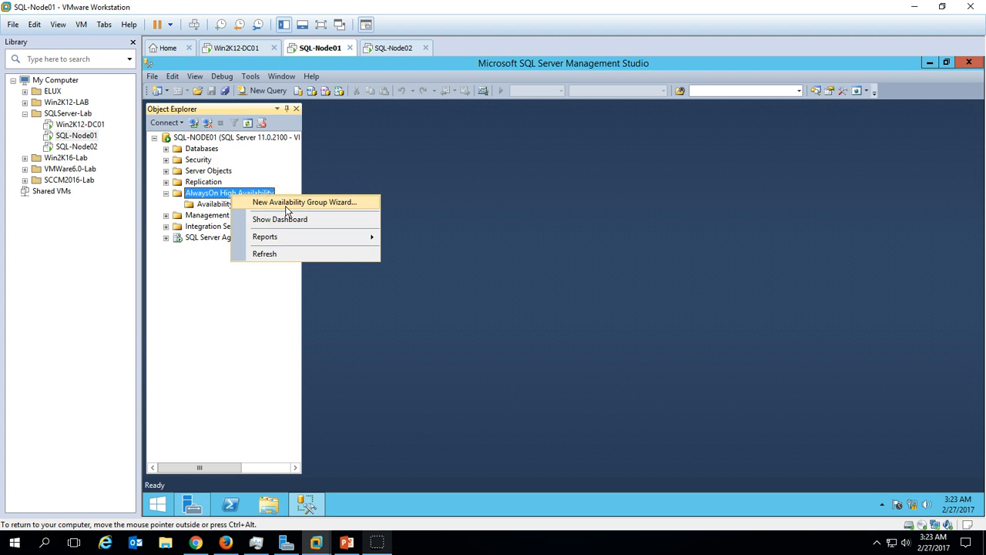
left_click(287, 205)
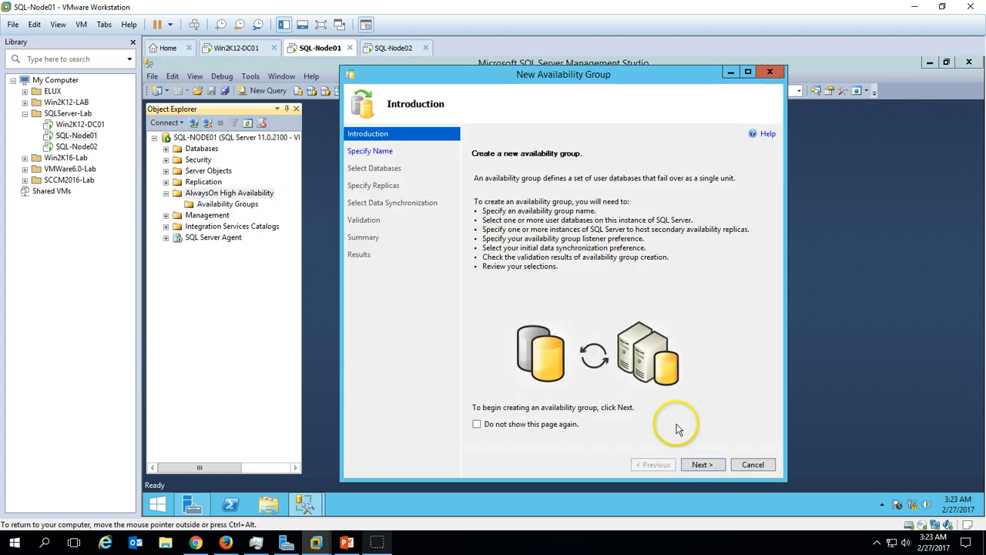
left_click(701, 464)
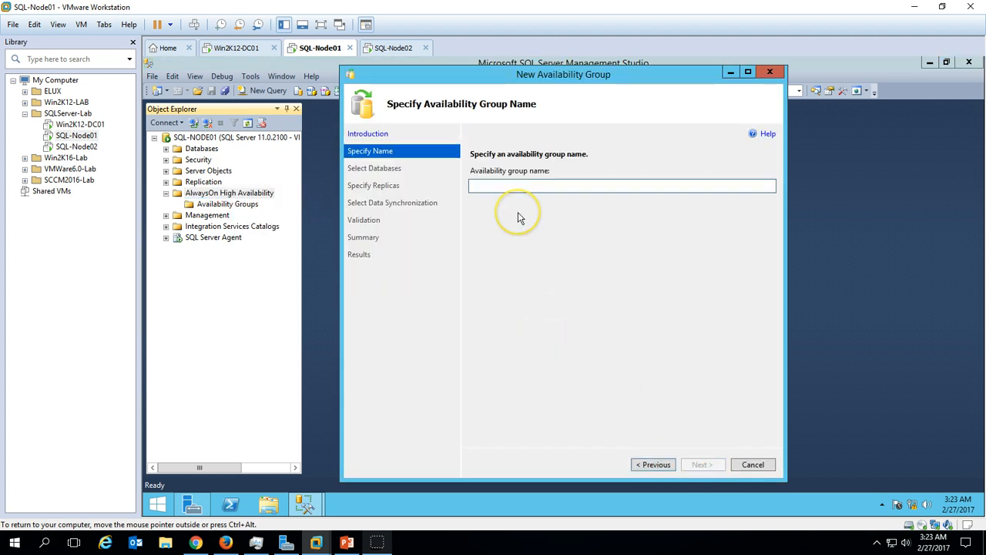
type("SQL")
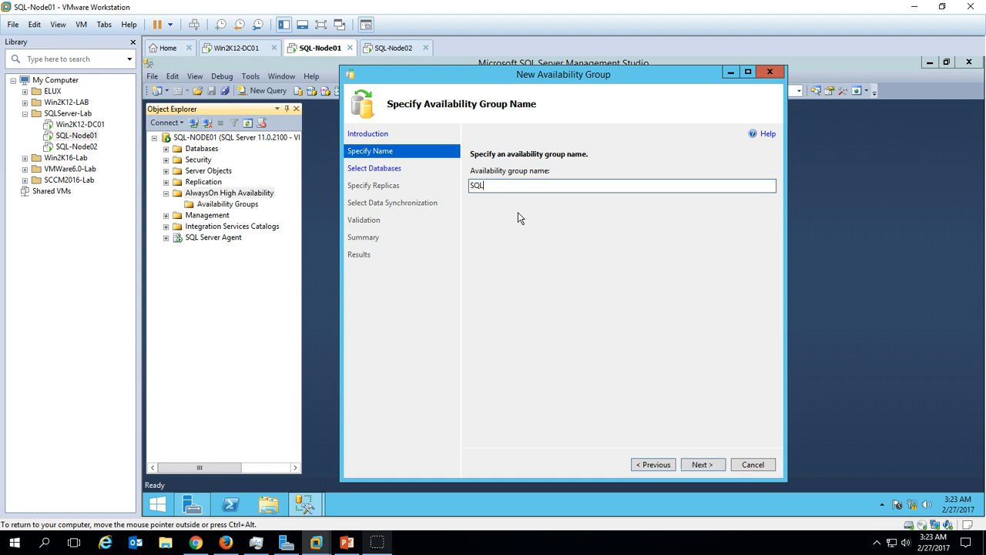
type("-AlwaysOn")
left_click(701, 465)
Include the Demo database in the availability group, check its prerequisites details, and continue to the replicas page
left_click(475, 198)
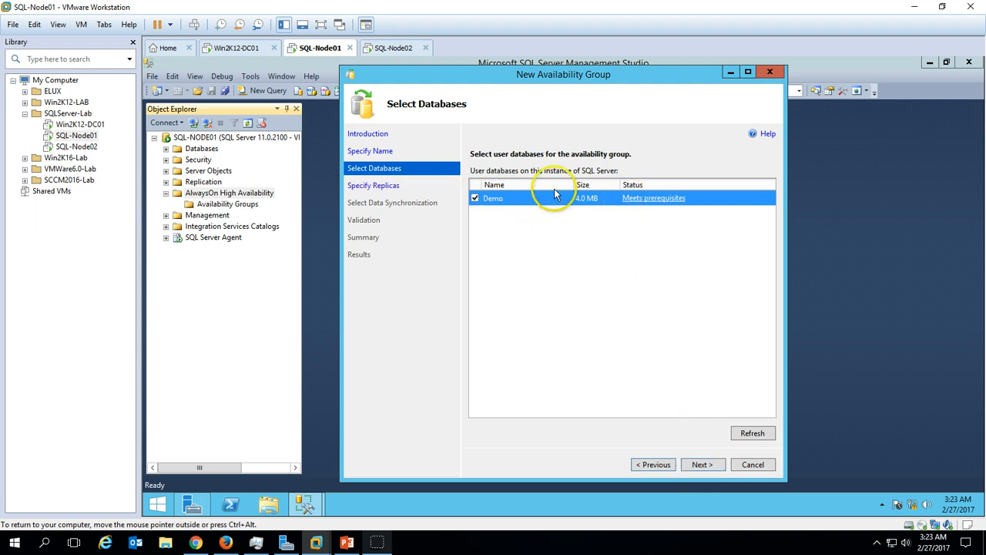
left_click(639, 199)
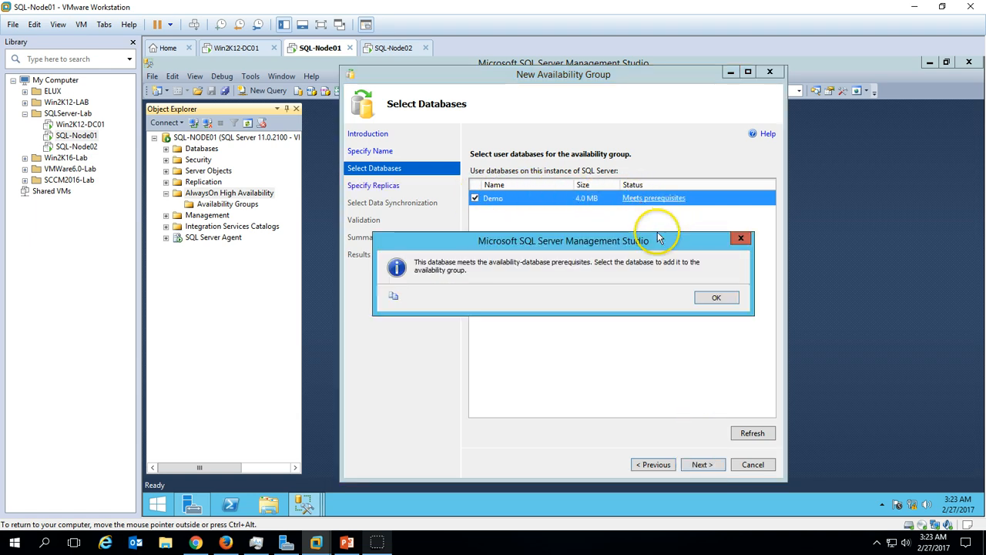
left_click(710, 297)
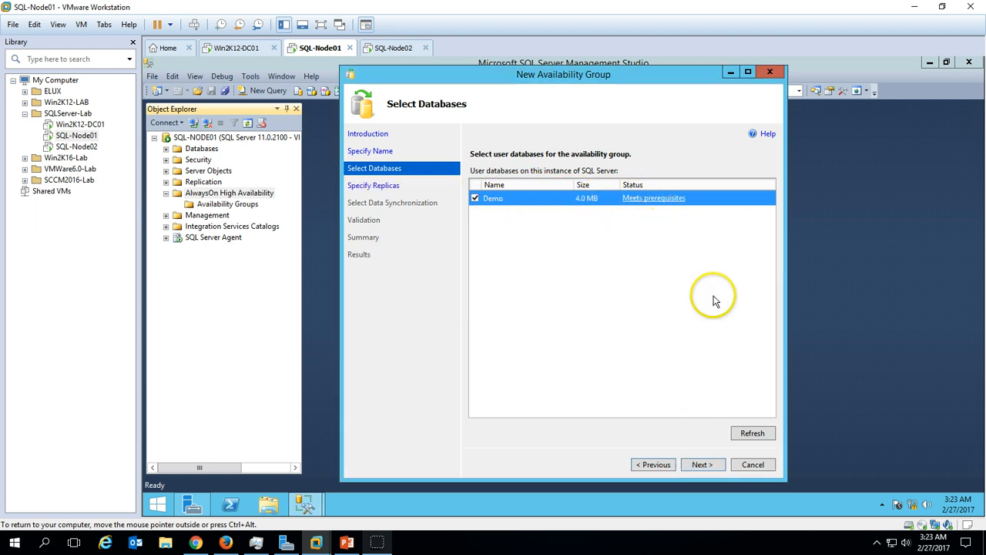
left_click(703, 467)
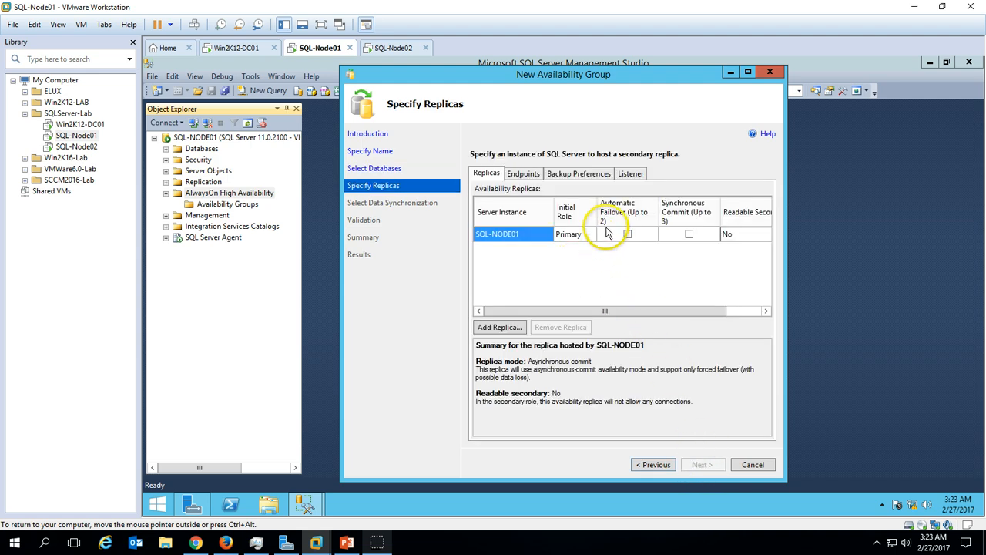
Add SQL-NODE02 as a secondary replica and enable automatic failover for both SQL-NODE01 and SQL-NODE02
left_click(501, 327)
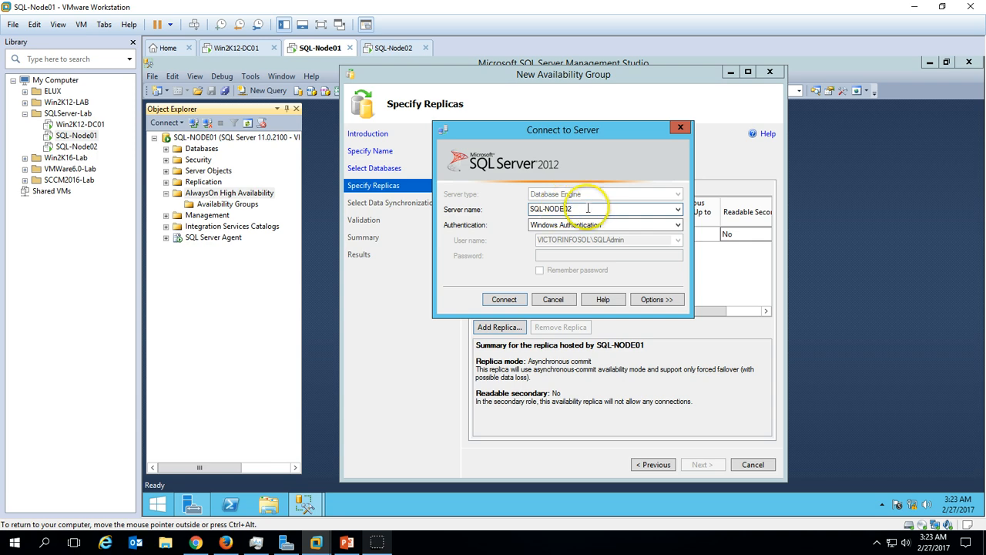
left_click(507, 300)
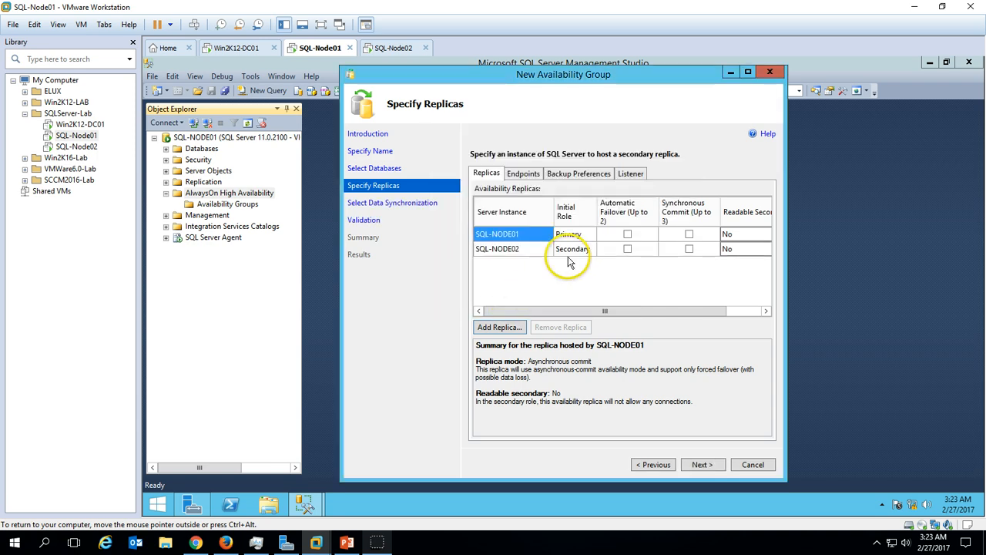
left_click(628, 234)
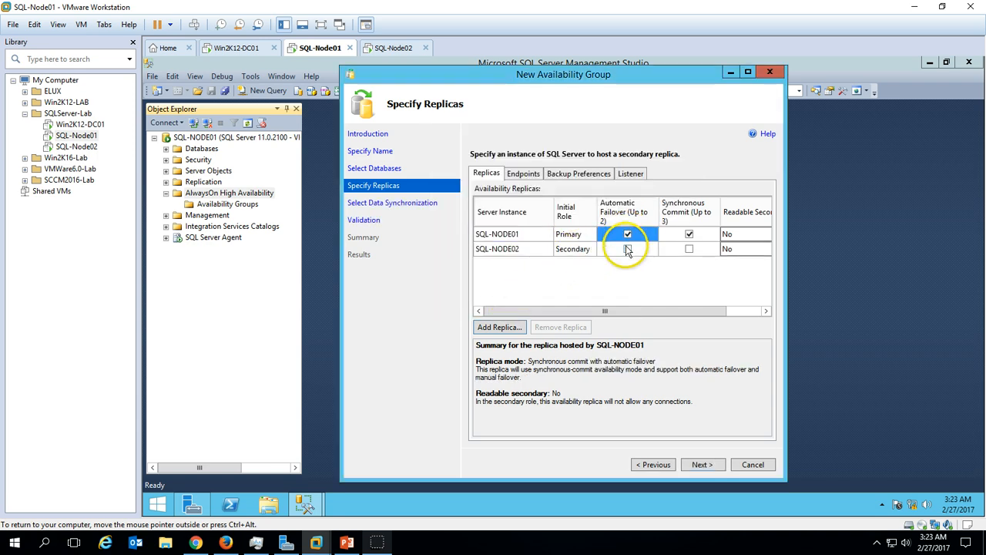
left_click(627, 249)
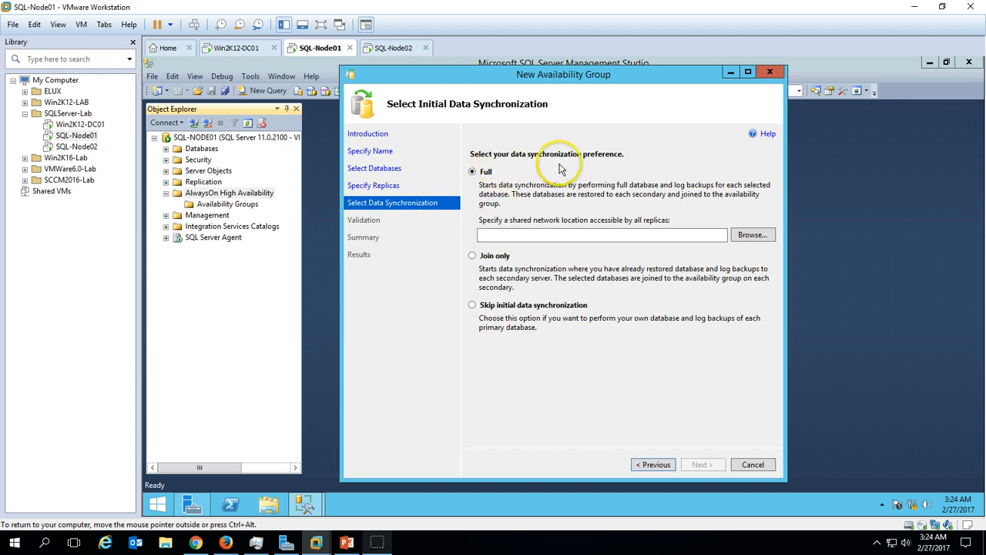
Compare the initial data synchronization options in the wizard and return to Full with its shared network location
left_click(501, 259)
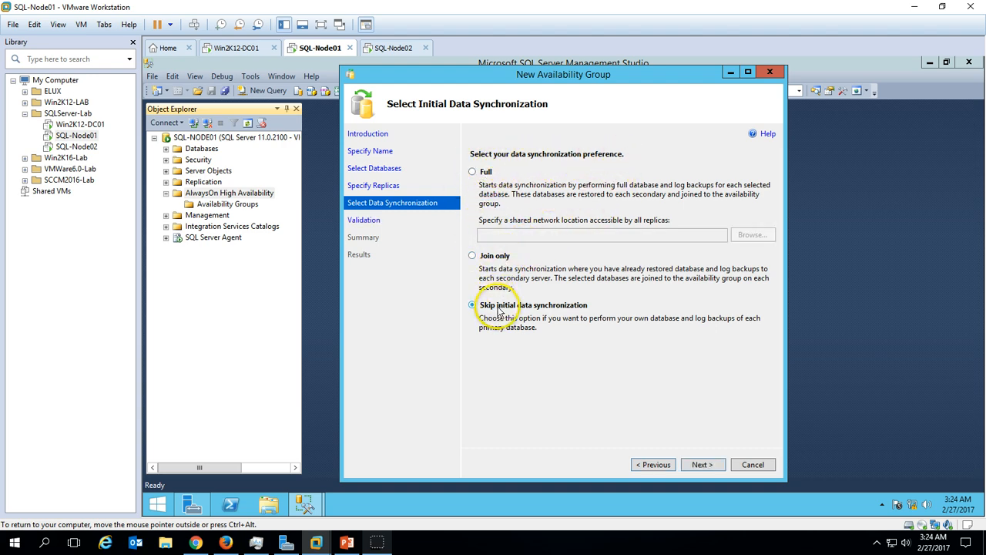
left_click(486, 171)
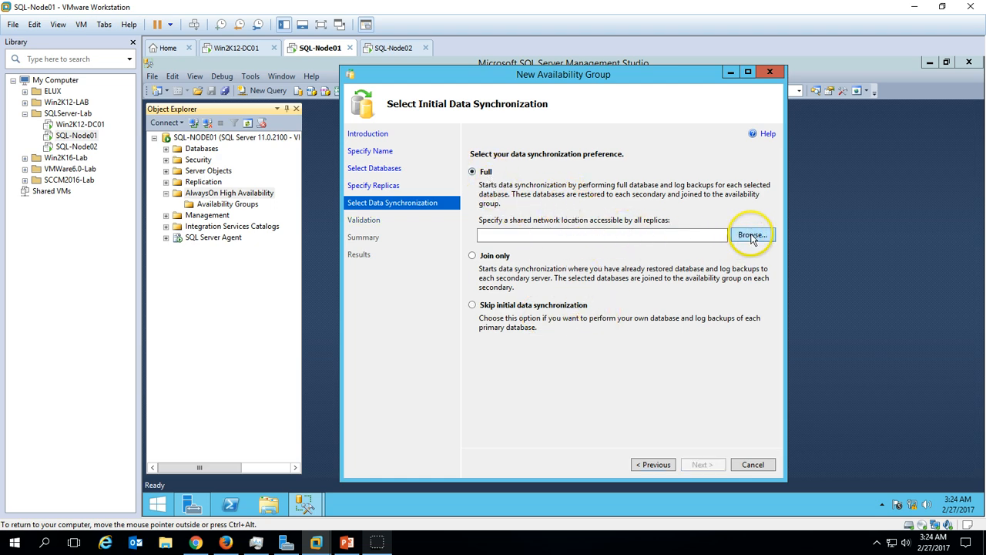
left_click(620, 235)
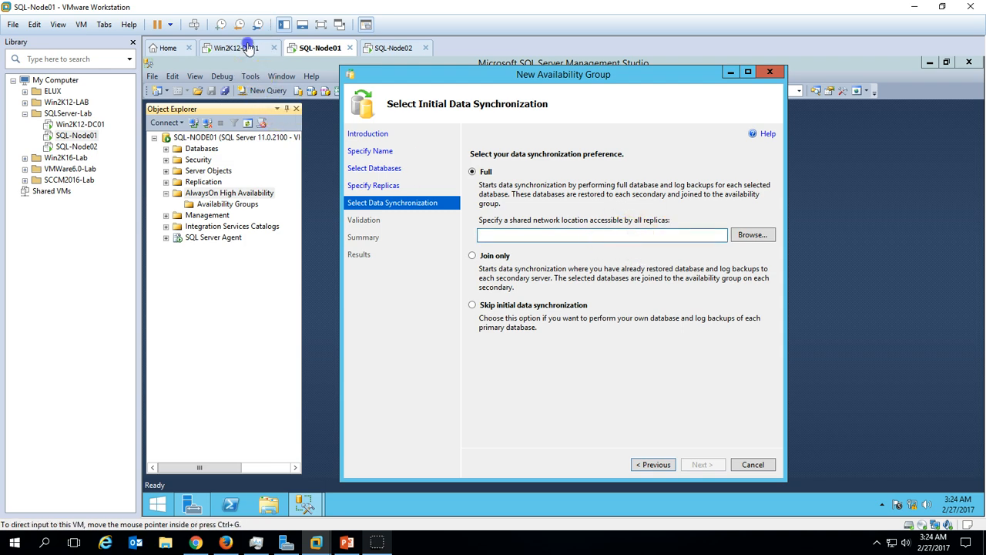
Switch to Win2K12-DC01 and create a folder named SQL-AlwaysOn on the C: drive
left_click(249, 50)
right_click(342, 248)
mouse_move(399, 371)
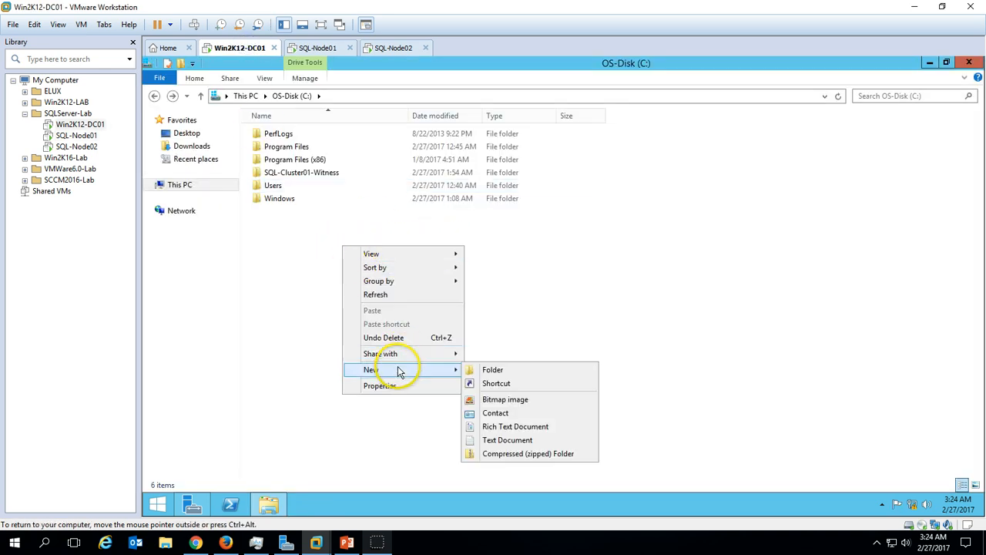
left_click(495, 370)
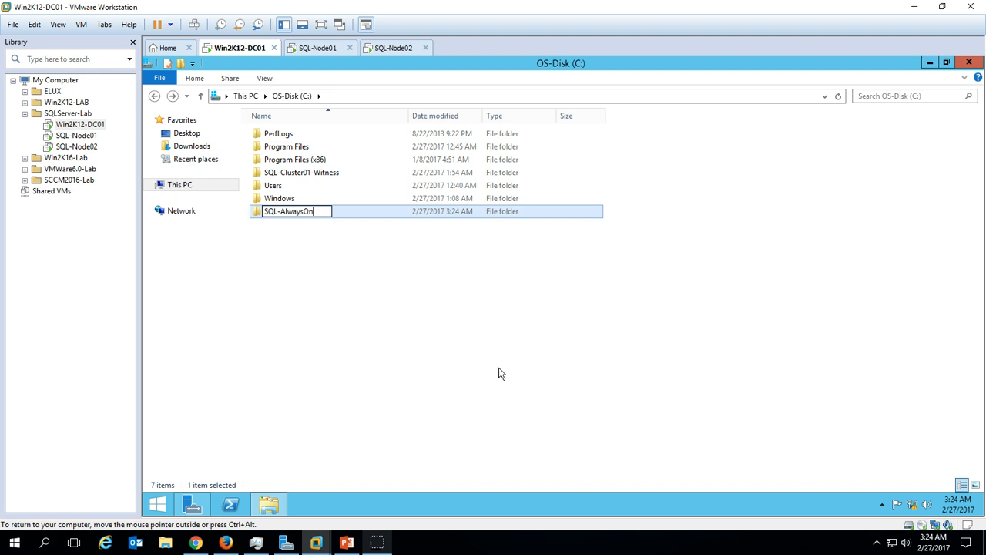
key("Return")
Share the SQL-AlwaysOn folder under its own name through Advanced Sharing, allowing Everyone Full Control
key("Menu")
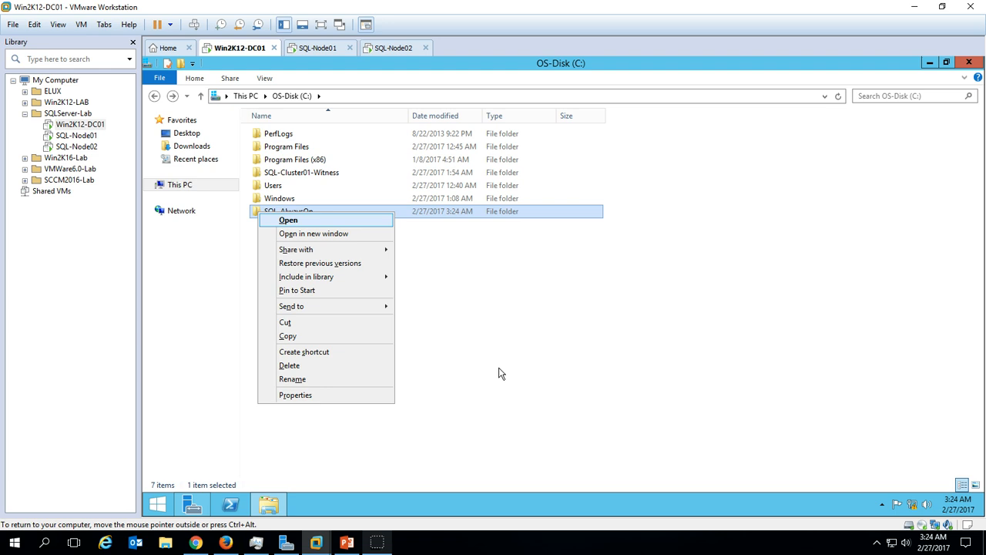
left_click(360, 397)
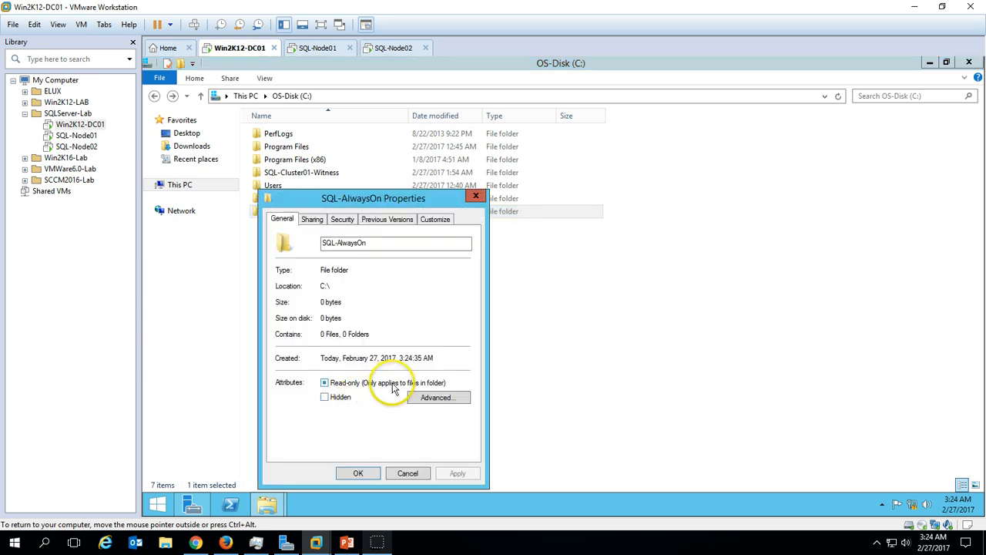
left_click(312, 220)
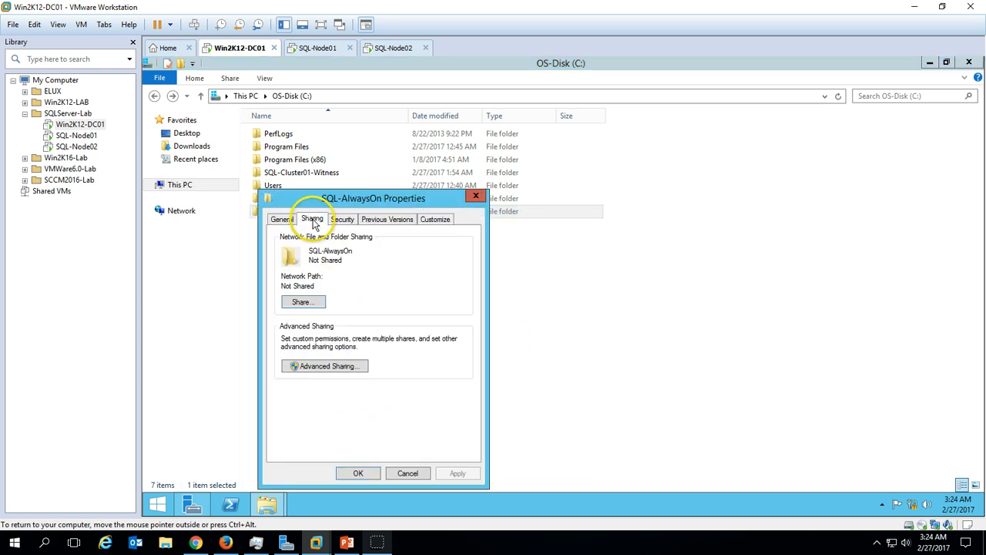
left_click(341, 368)
left_click(282, 241)
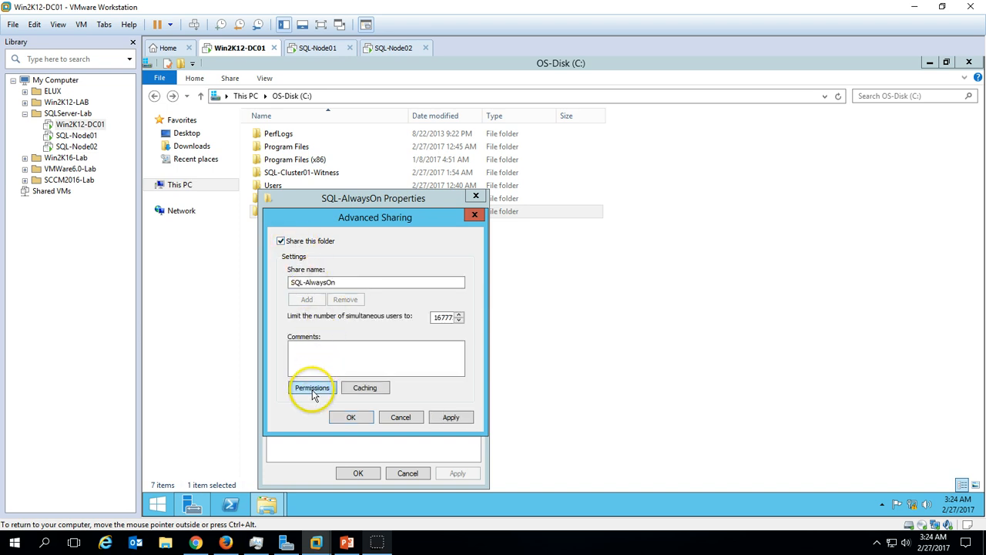
left_click(312, 388)
left_click(424, 366)
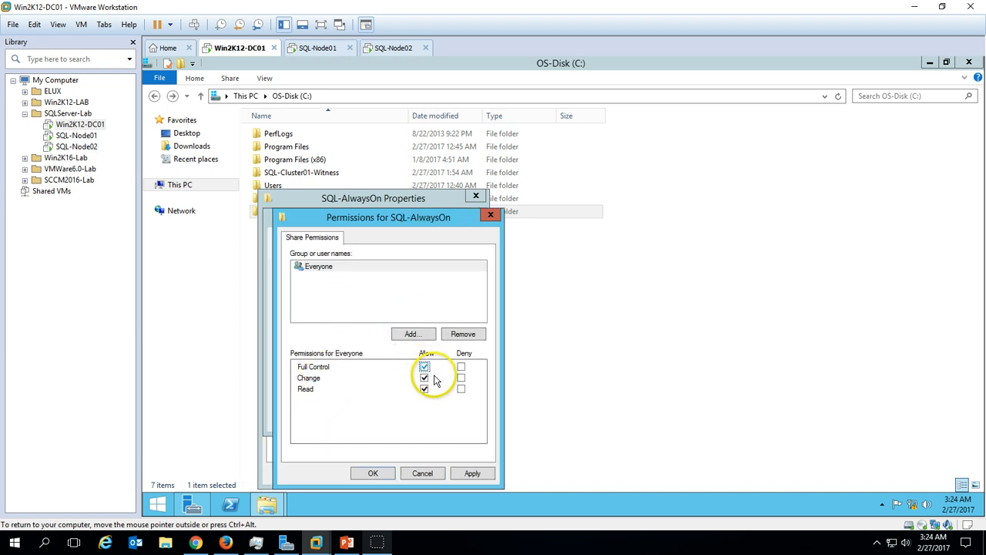
left_click(473, 473)
left_click(375, 474)
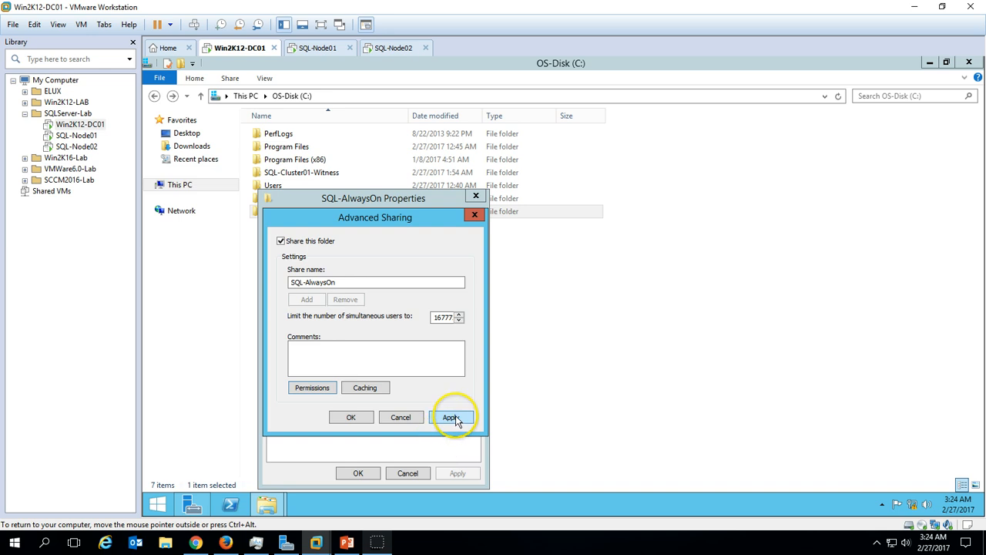
left_click(452, 418)
left_click(352, 418)
Add the SQLAdmin account to the SQL-AlwaysOn folder's security permissions and allow it Full control
left_click_drag(367, 194, 526, 137)
left_click(509, 163)
left_click(601, 264)
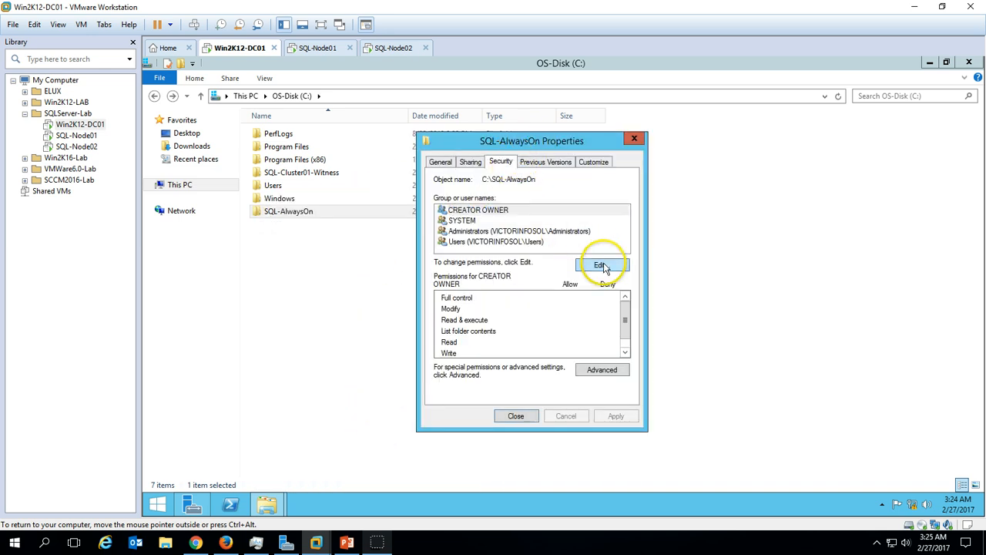
left_click(578, 329)
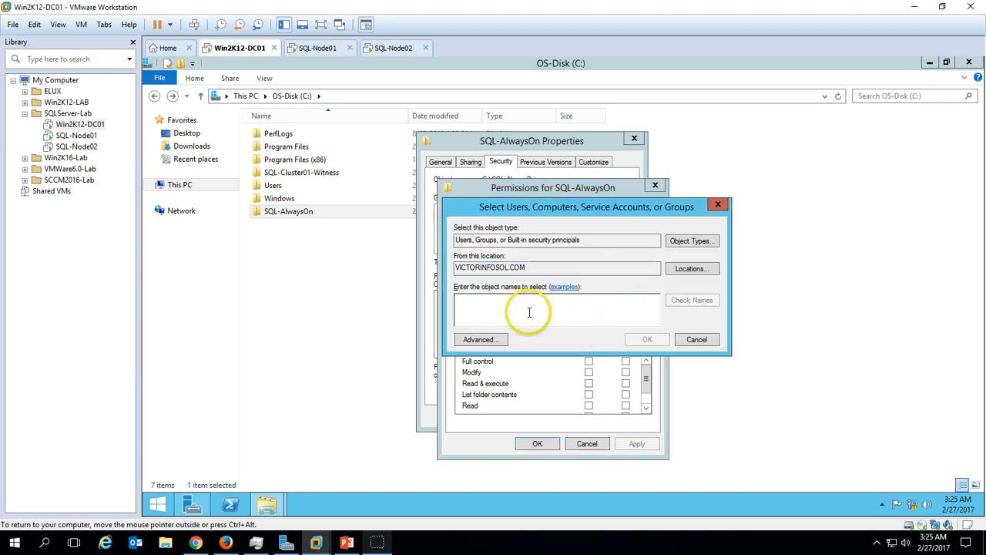
type("sql")
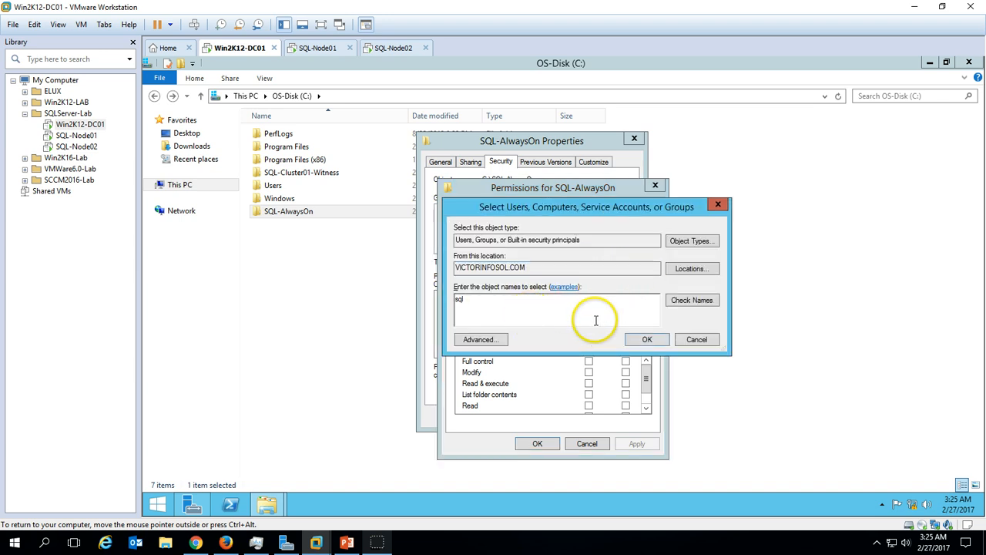
left_click(693, 302)
left_click(644, 339)
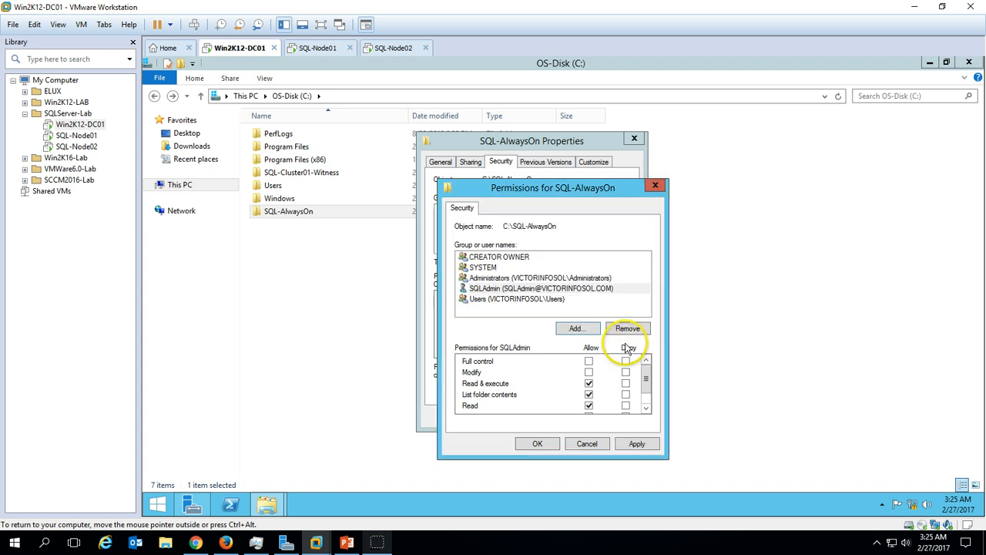
left_click(589, 360)
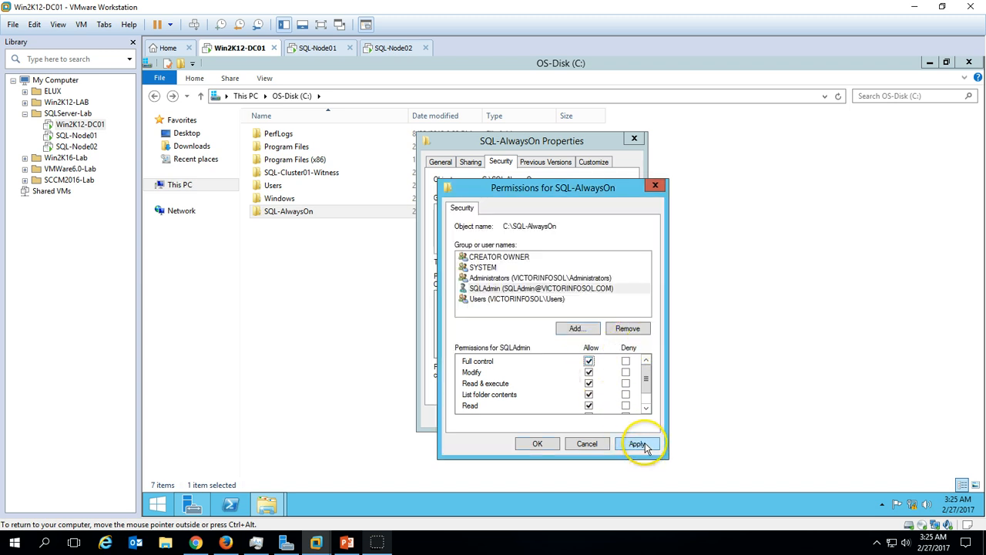
left_click(645, 444)
Add the computer accounts SQL-CLUSTER01, SQL-NODE01 and SQL-NODE02 to the folder's security permissions, limiting the object types to Computers
left_click(578, 328)
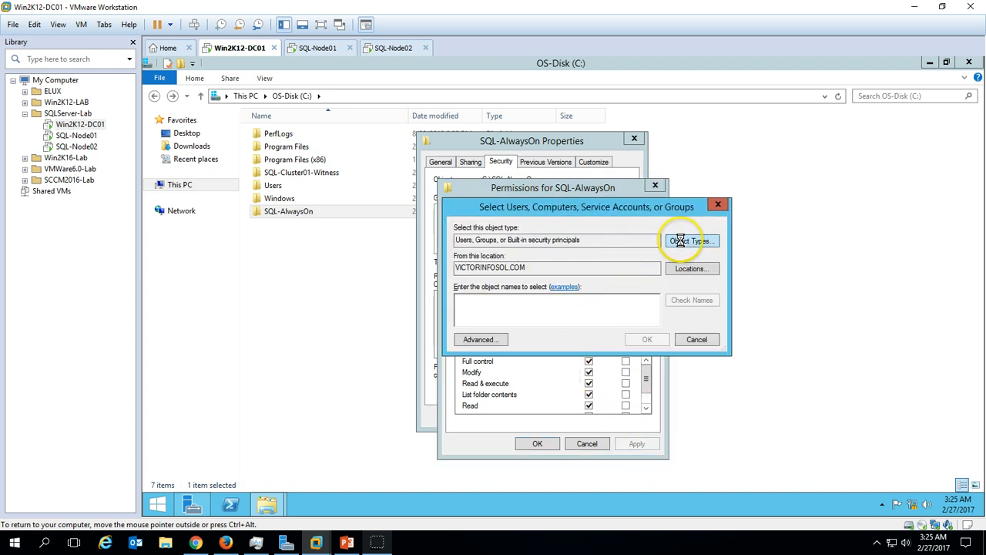
left_click(681, 240)
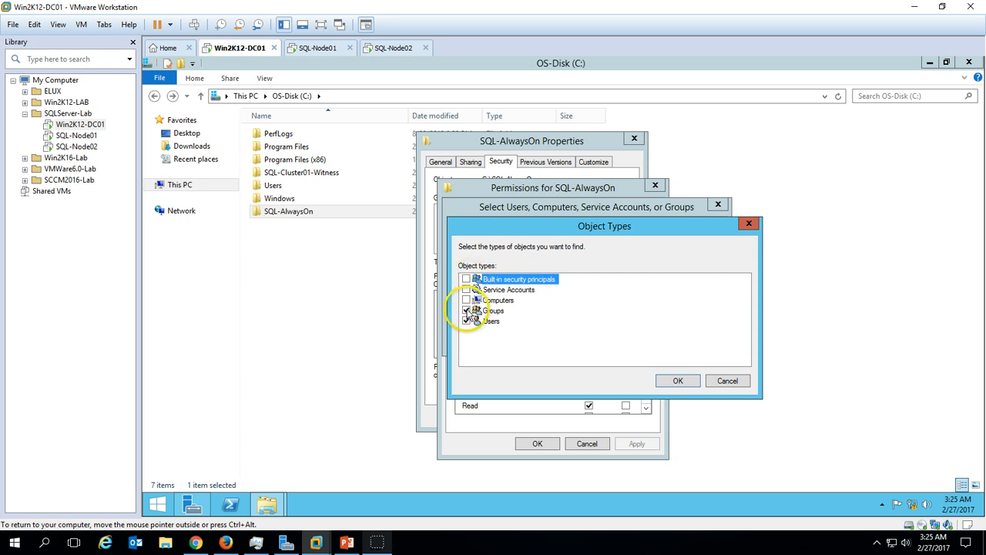
left_click(466, 311)
left_click(467, 320)
left_click(466, 300)
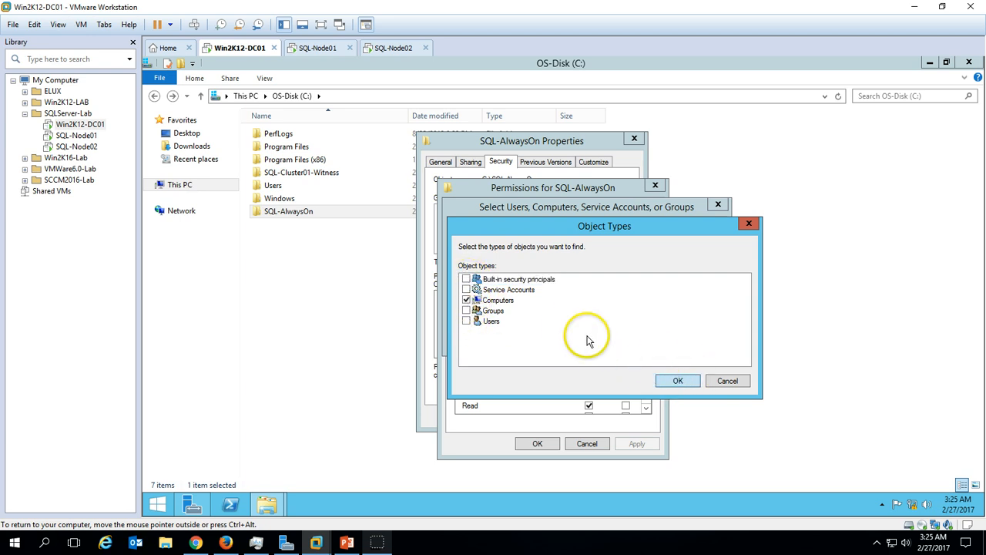
left_click(685, 382)
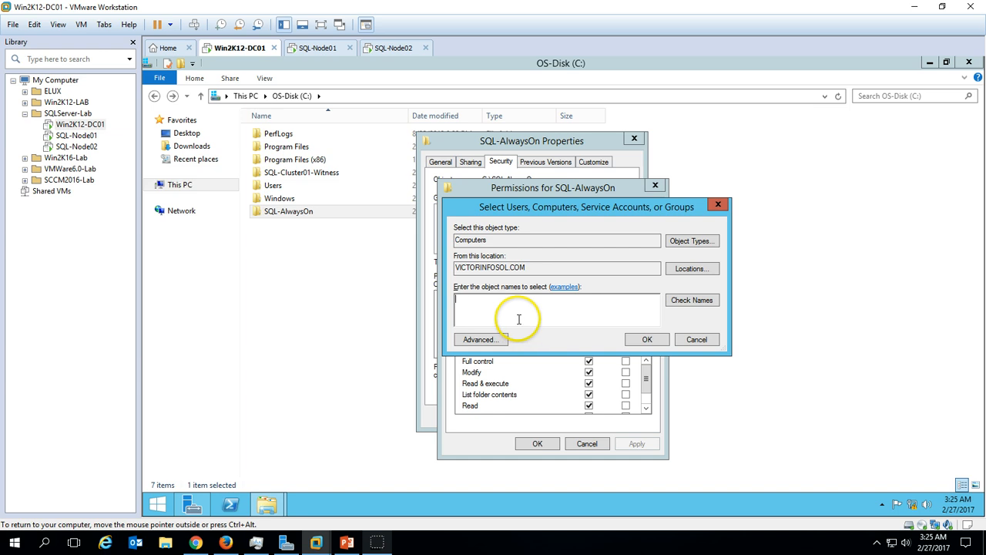
left_click(692, 300)
left_click(510, 302)
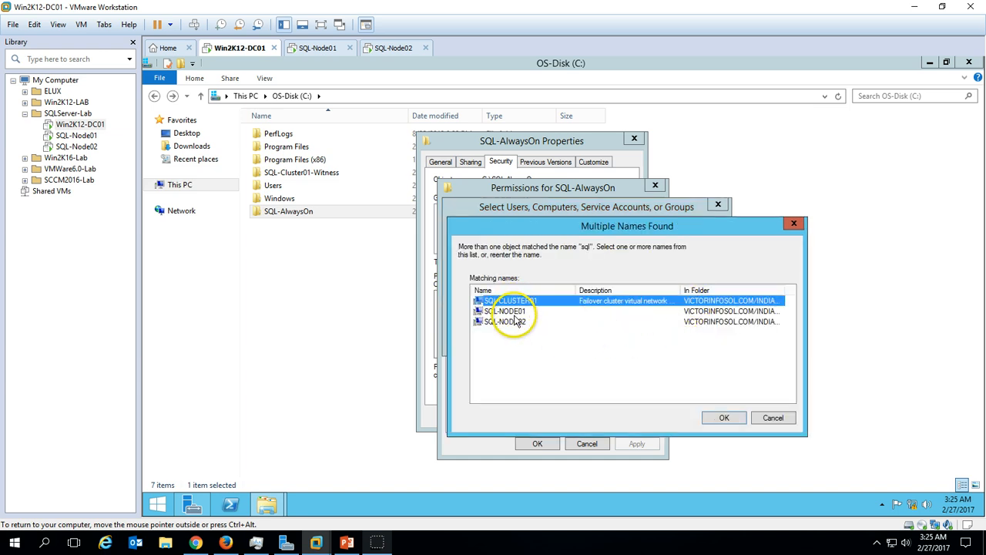
left_click(515, 322, "shift")
left_click(724, 419)
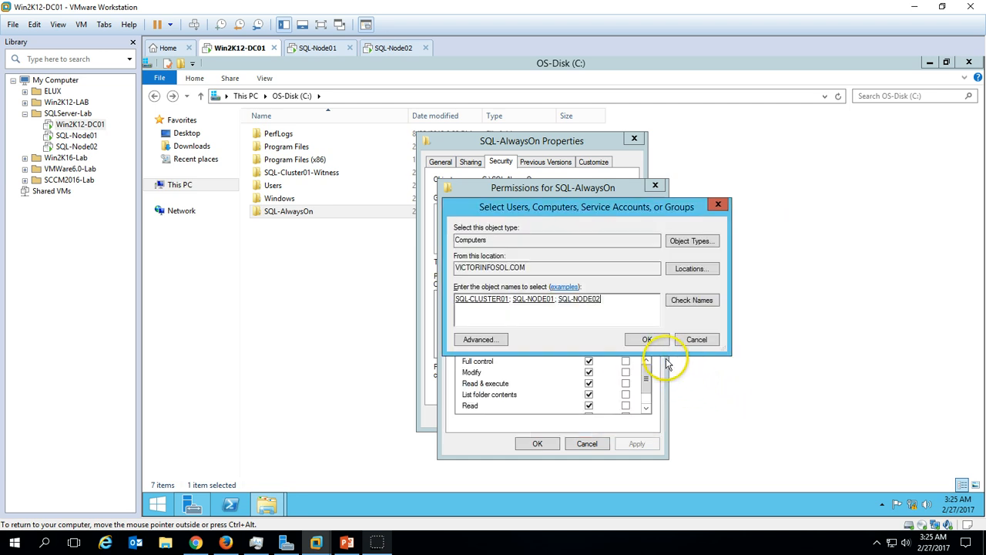
left_click(647, 340)
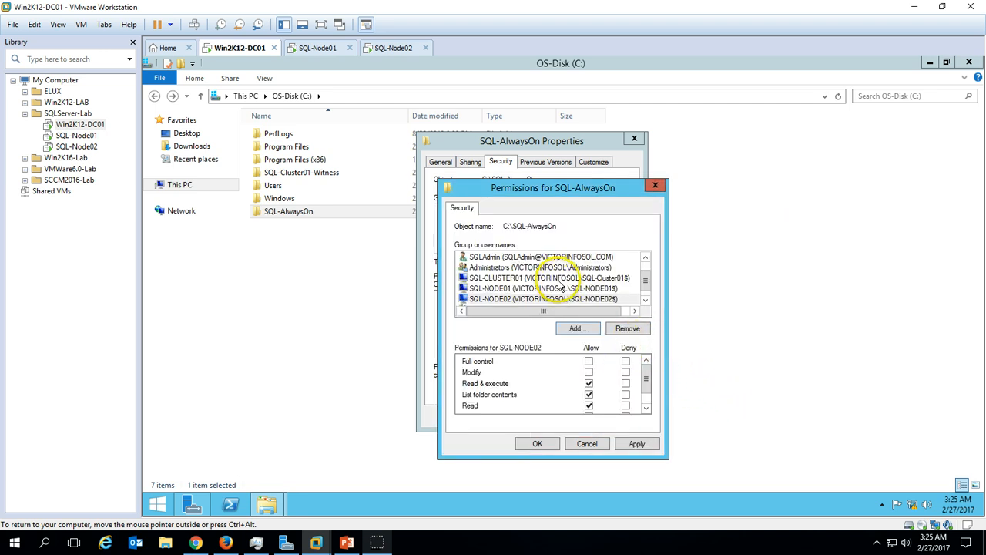
Allow Full control on the SQL-AlwaysOn folder for SQL-CLUSTER01, SQL-NODE01 and SQL-NODE02, and apply the permissions
left_click(549, 277)
left_click(589, 361)
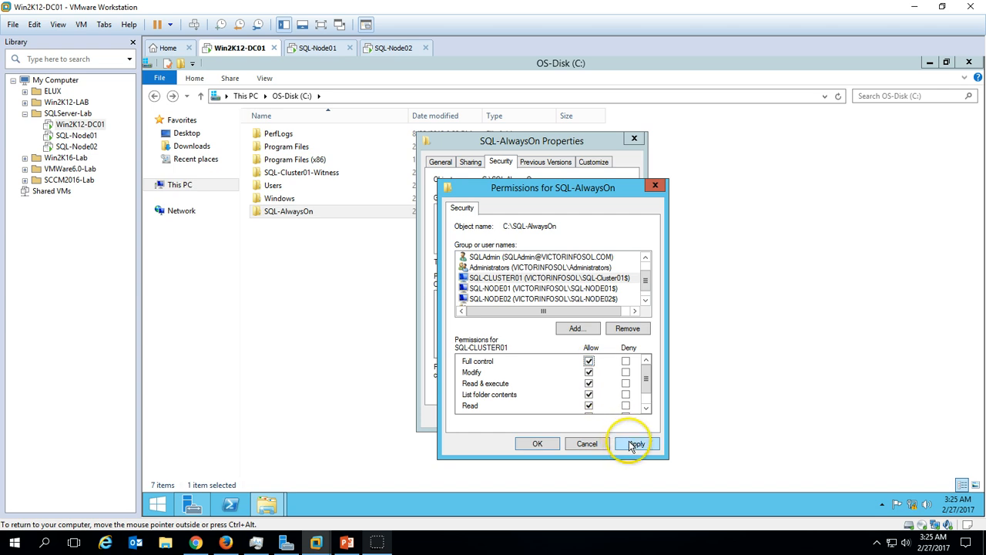
left_click(553, 289)
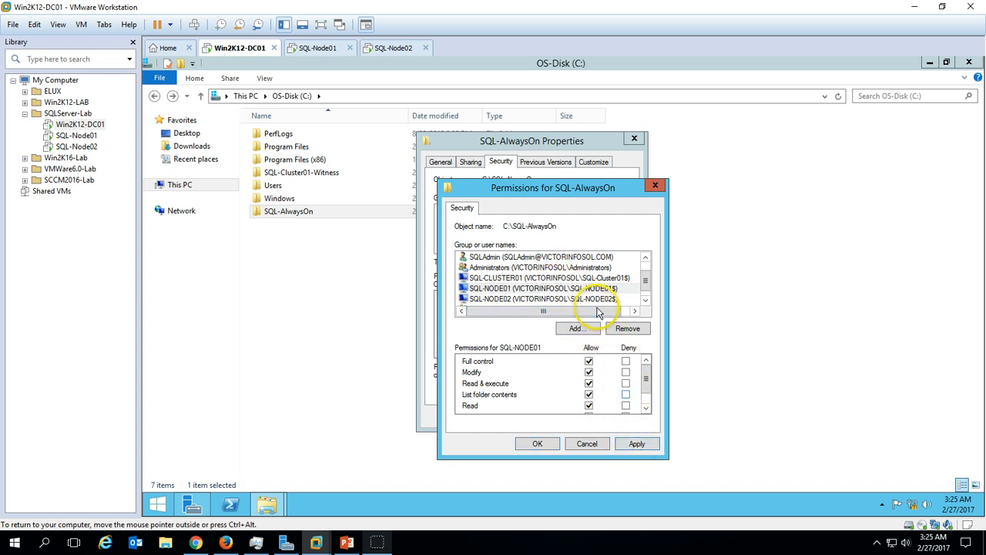
left_click(589, 299)
left_click(589, 362)
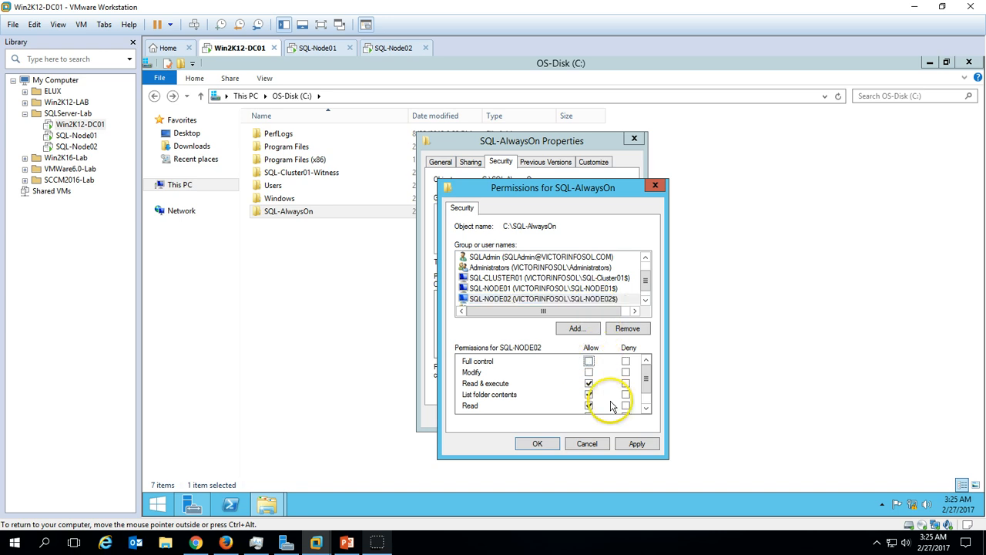
left_click(639, 445)
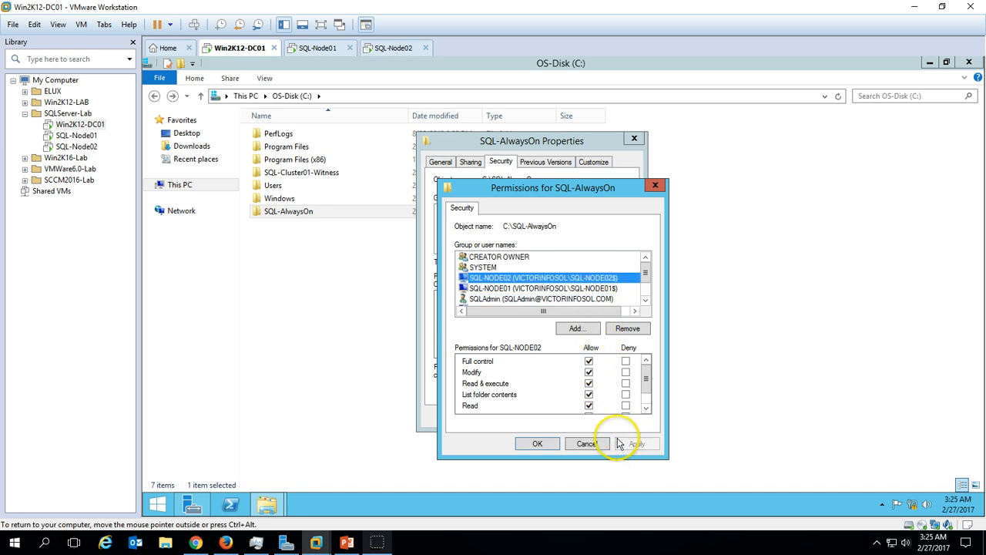
left_click(537, 444)
Check the security permissions of each added computer account on the SQL-AlwaysOn folder, and close its properties
left_click(599, 233)
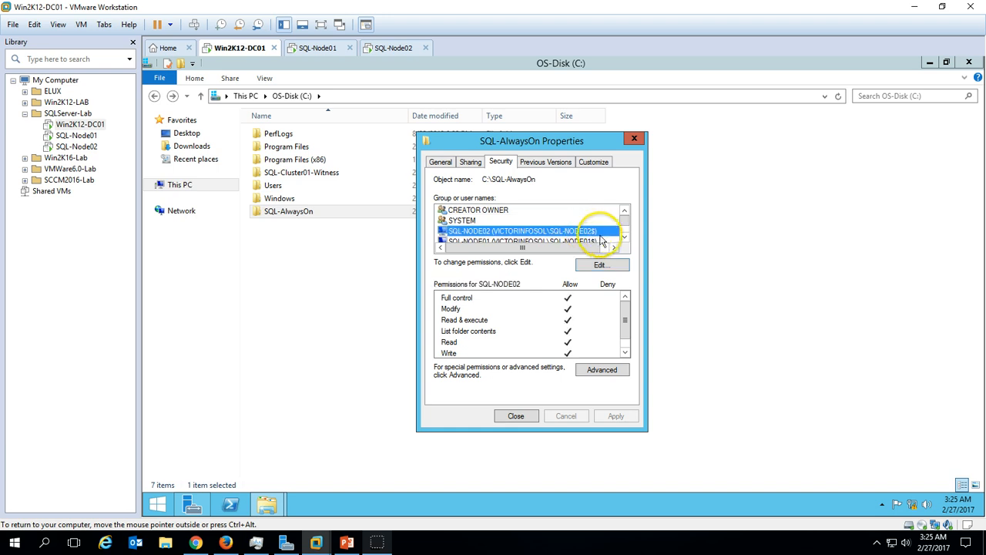
left_click(624, 237)
left_click(624, 237)
left_click(577, 232)
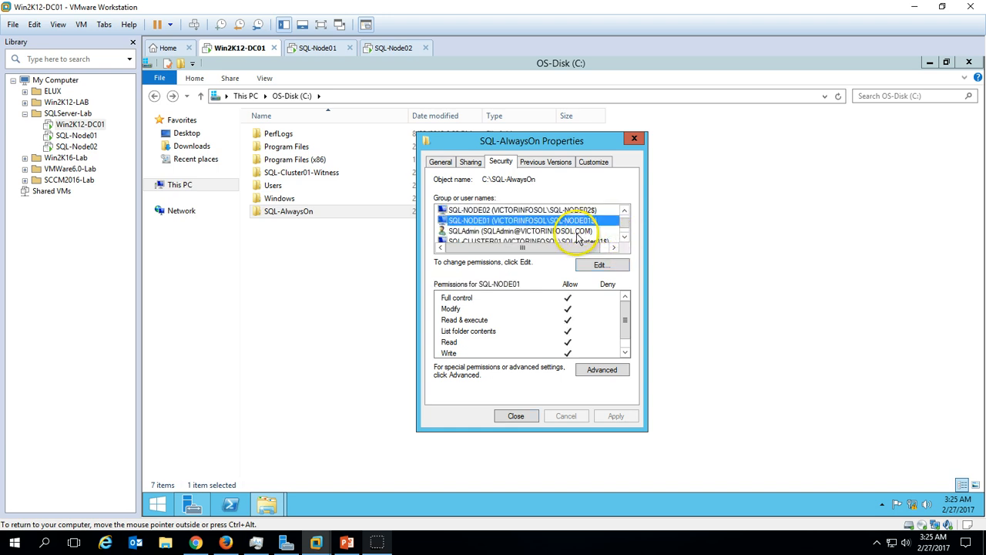
left_click(594, 241)
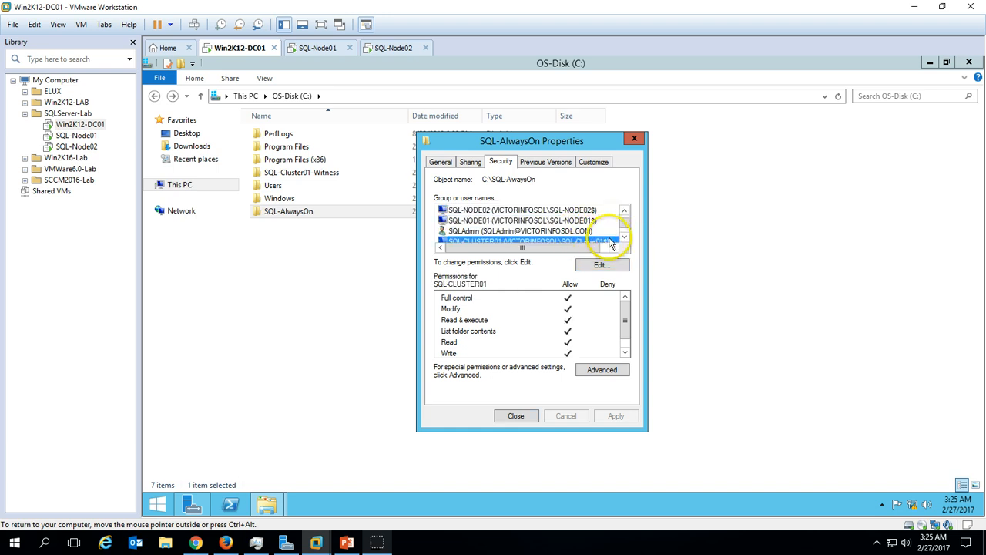
left_click(624, 236)
left_click(624, 236)
left_click(516, 416)
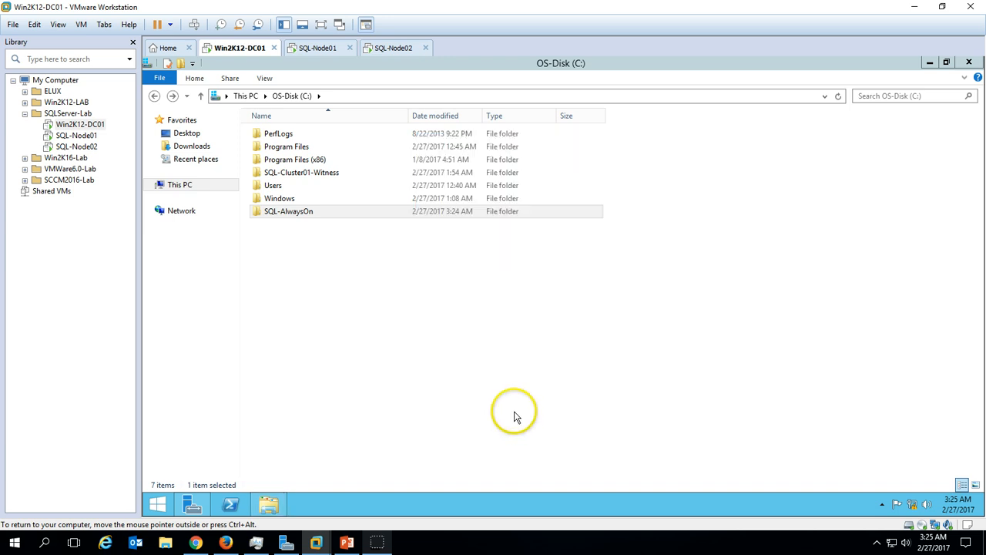
Return to SQL-Node01, browse to the network shares on win2k12-dc01, and open the SQL-AlwaysOn share
key("ctrl+a")
left_click(325, 49)
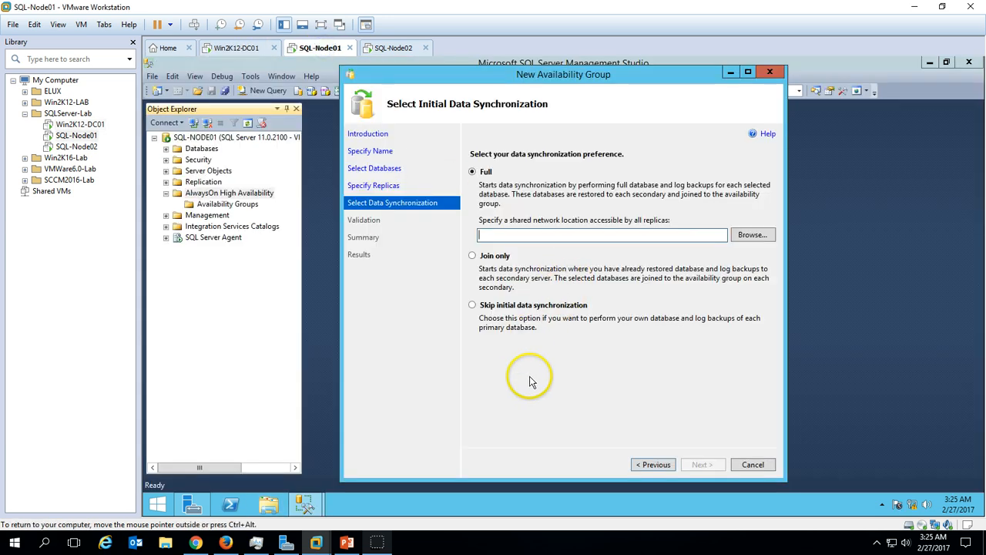
right_click(158, 500)
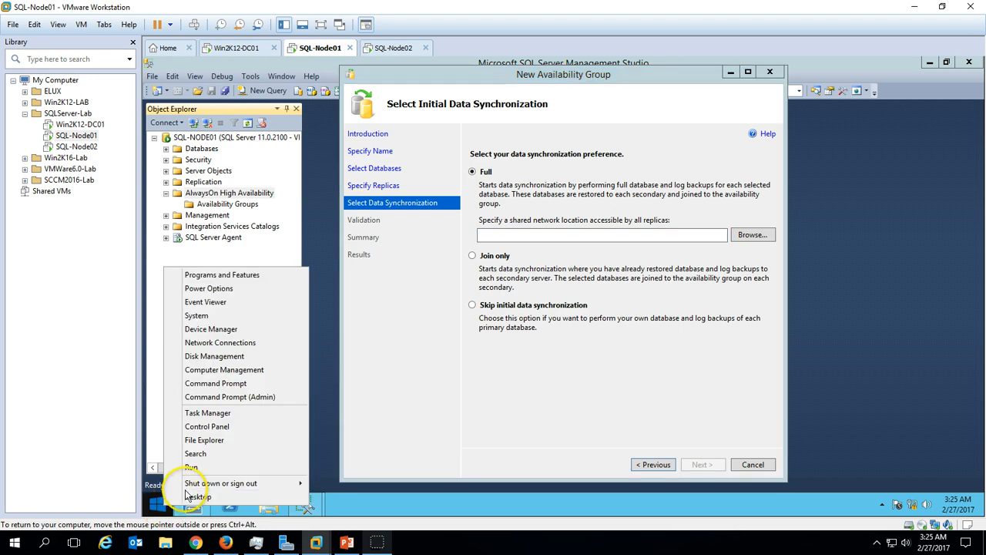
left_click(202, 464)
left_click(245, 466)
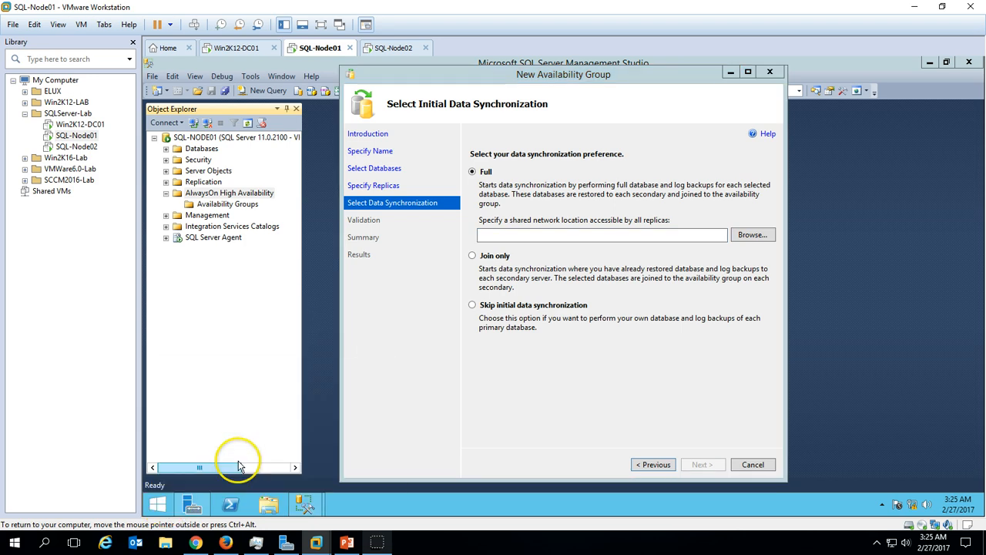
double_click(478, 129)
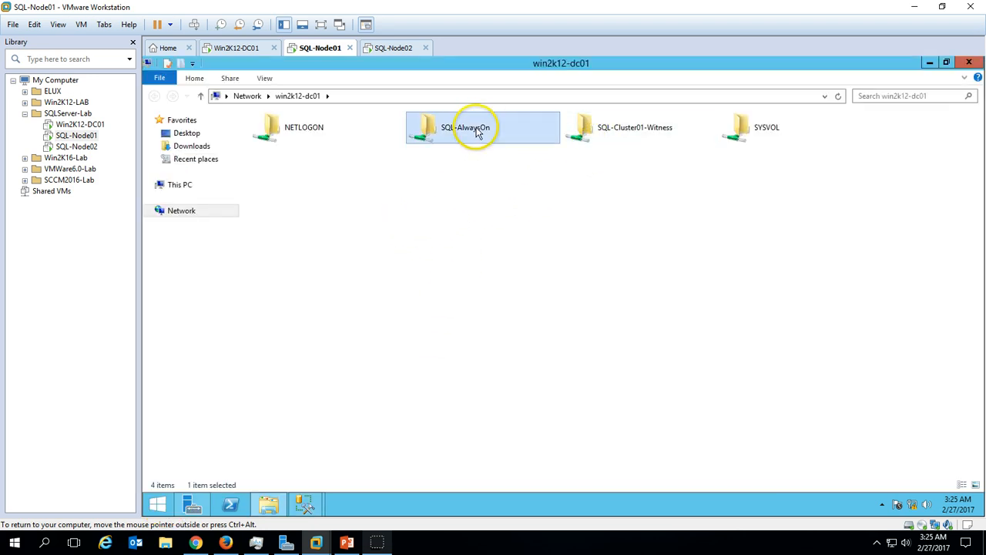
Enter the copied path \\win2k12-dc01\SQL-AlwaysOn as the shared network location for full data synchronization, and validate the availability group
left_click(480, 96)
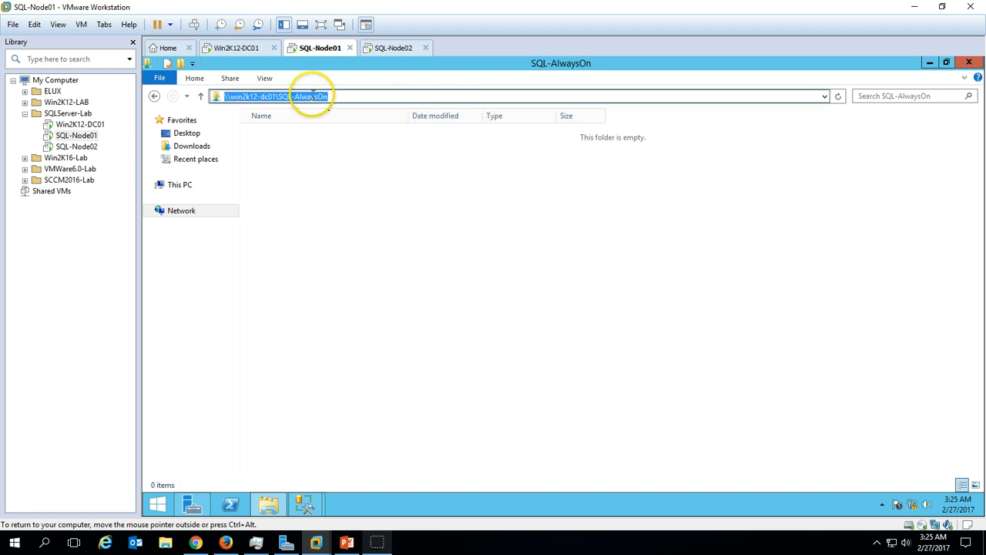
right_click(313, 95)
left_click(345, 133)
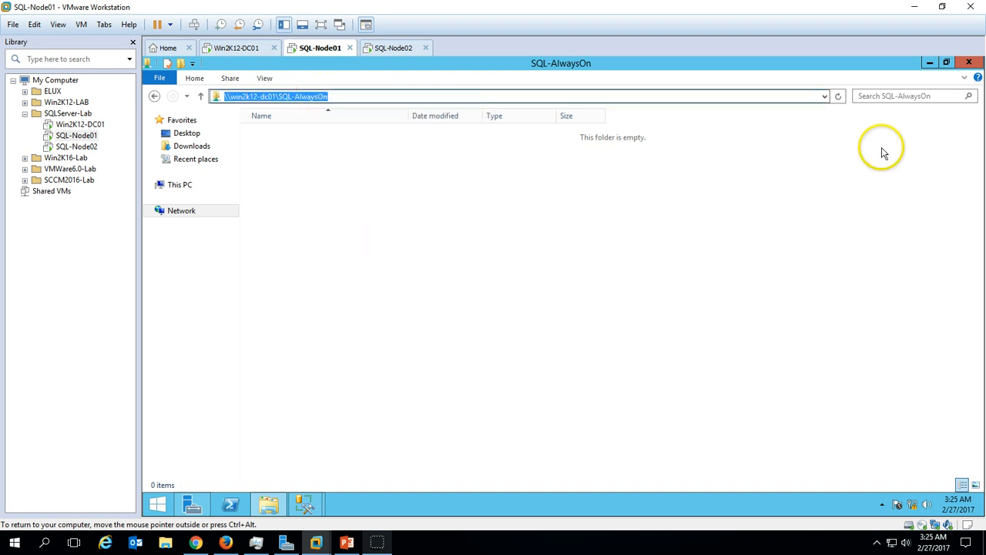
left_click(930, 62)
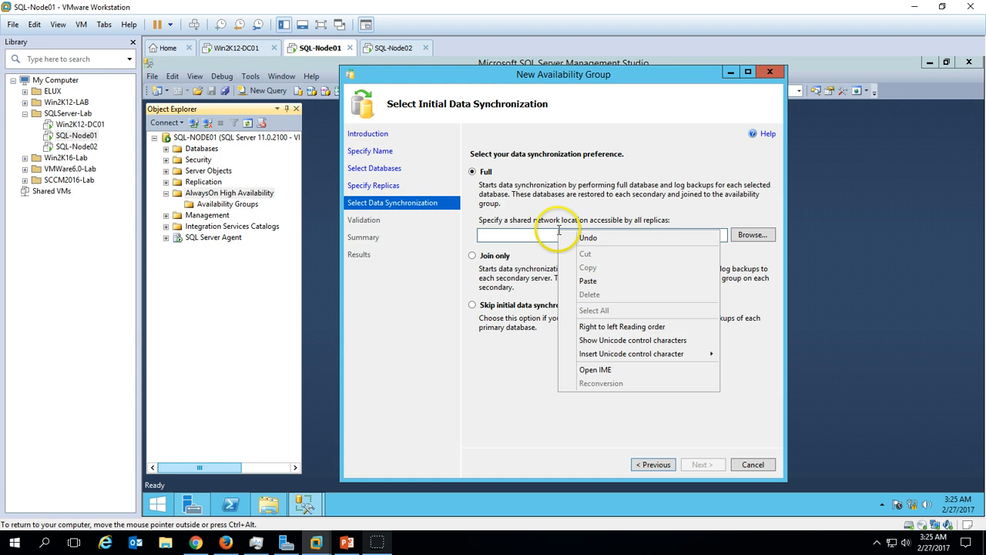
left_click(590, 280)
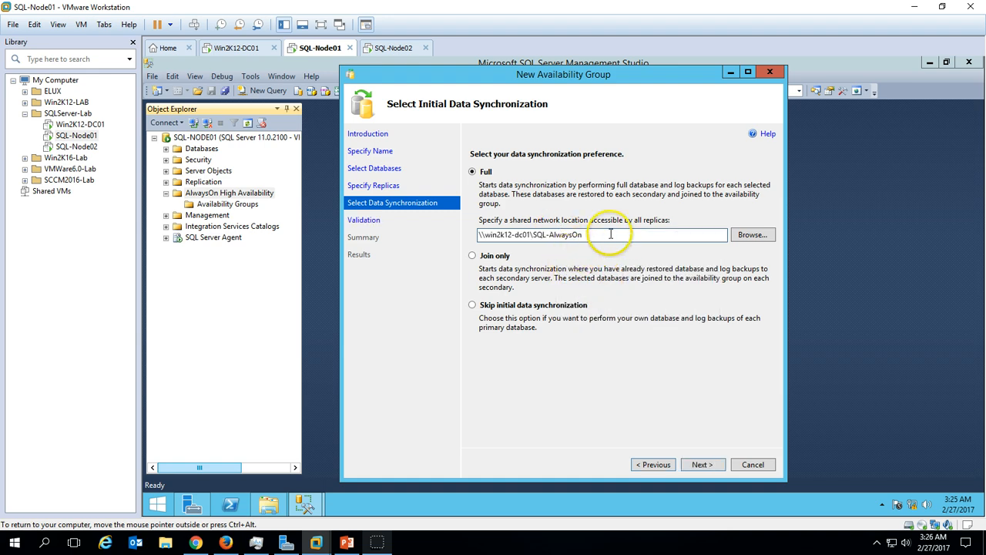
double_click(610, 234)
left_click(701, 465)
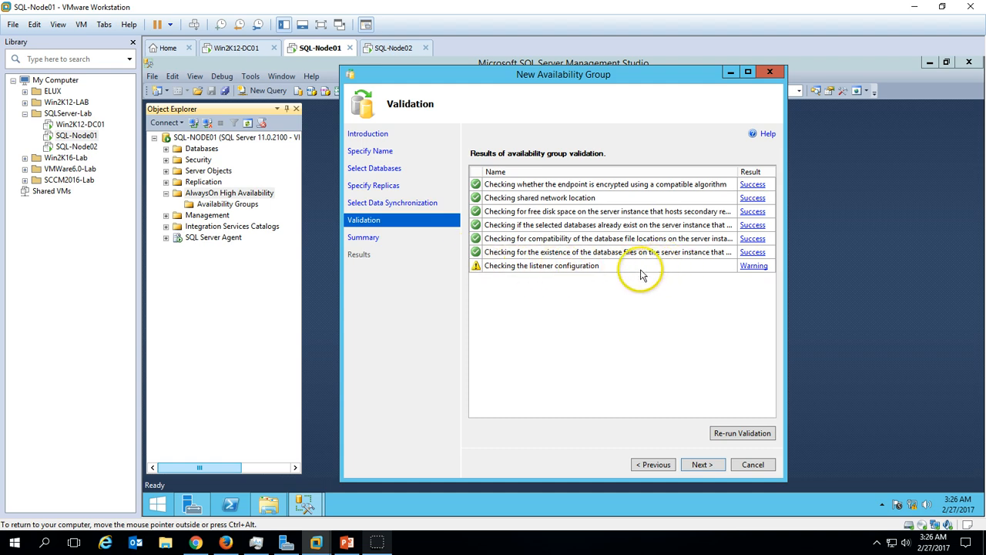
Review the summary of the wizard's choices, create the SQL-AlwaysOn availability group, and close the wizard
left_click(703, 464)
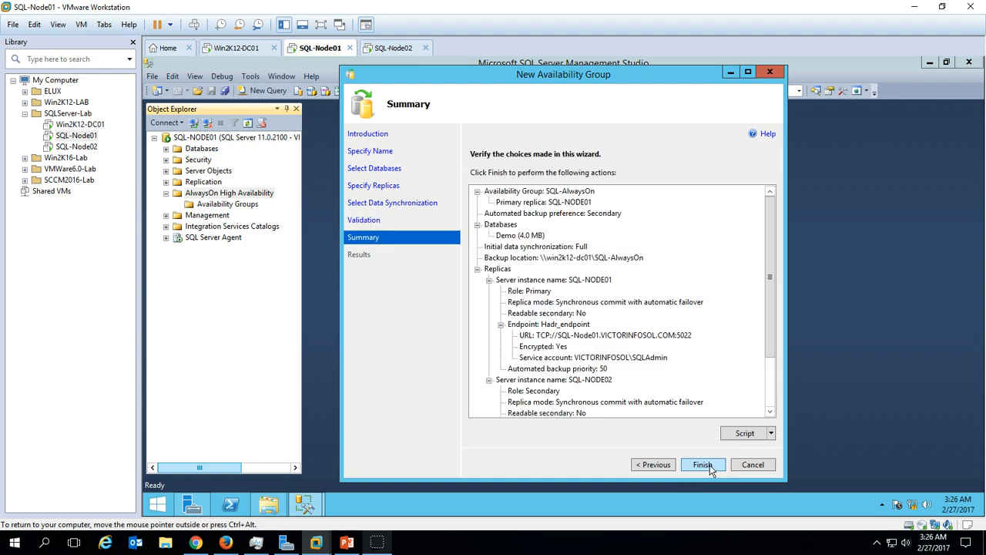
left_click_drag(773, 322, 775, 393)
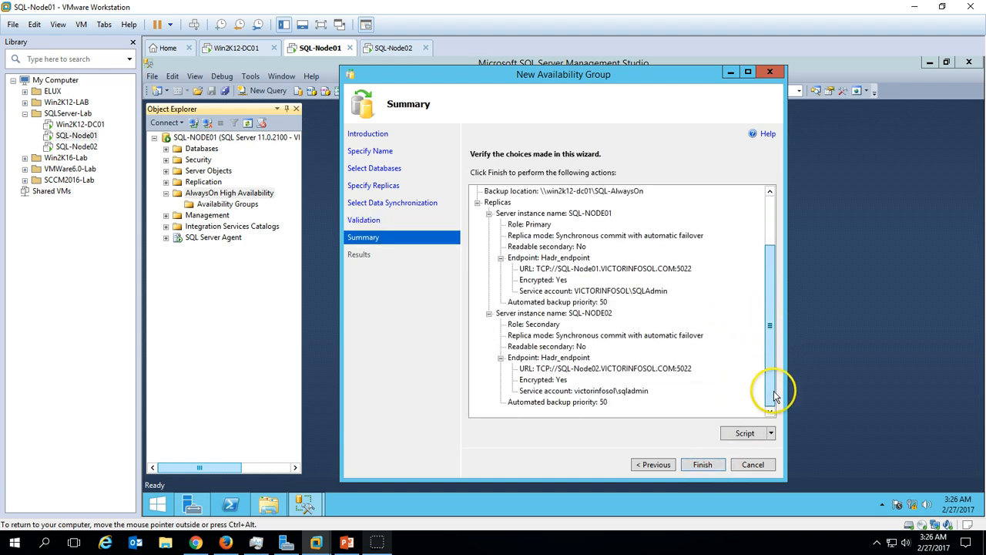
left_click(771, 434)
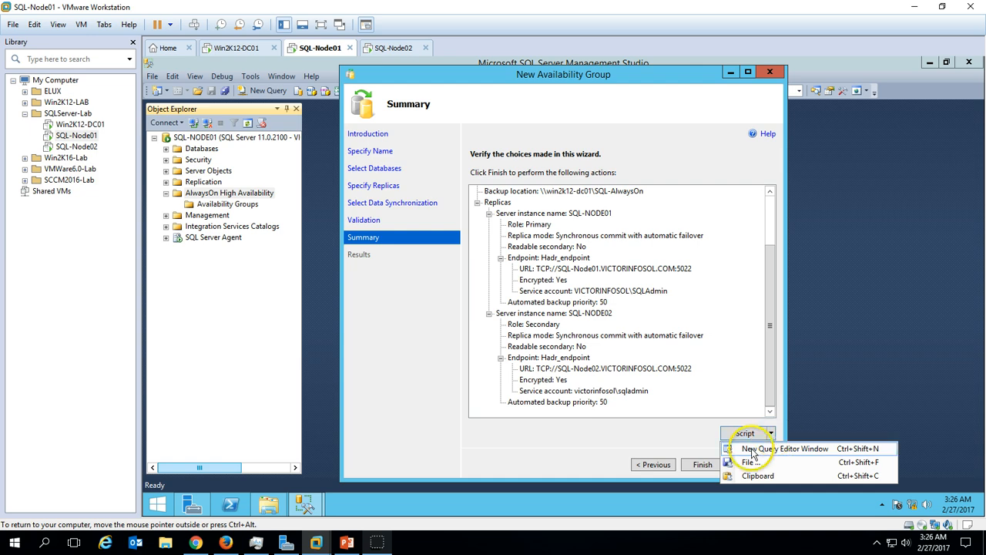
left_click(638, 455)
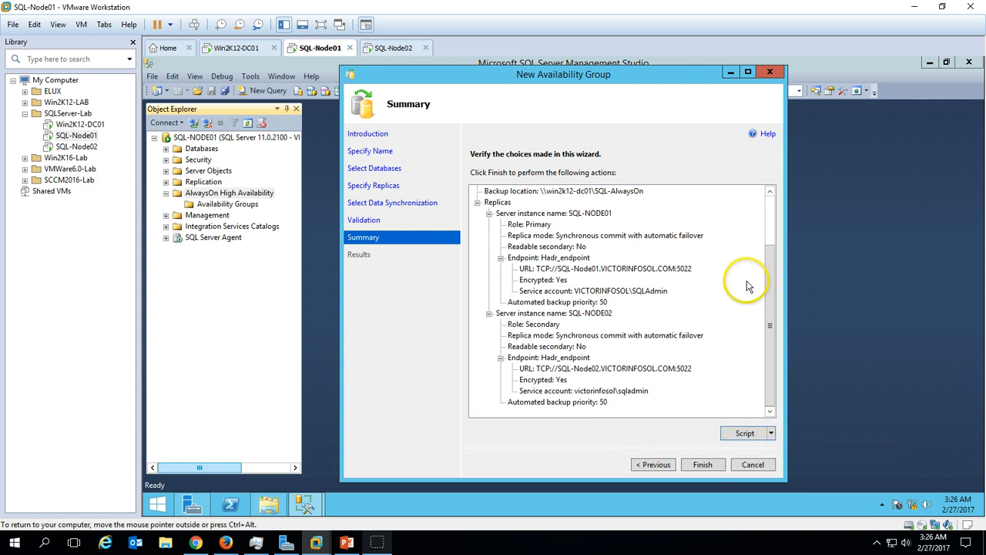
left_click_drag(769, 295, 780, 222)
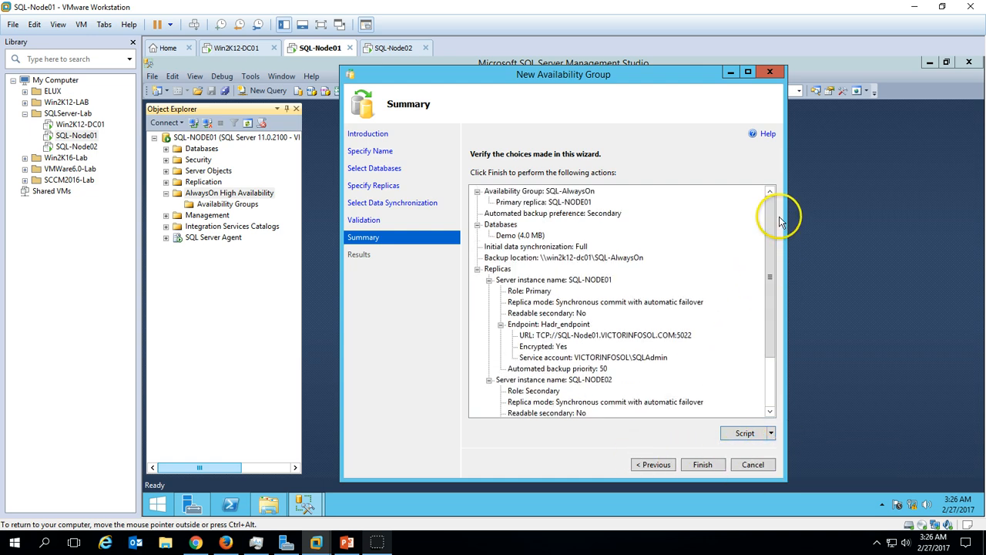
left_click(704, 466)
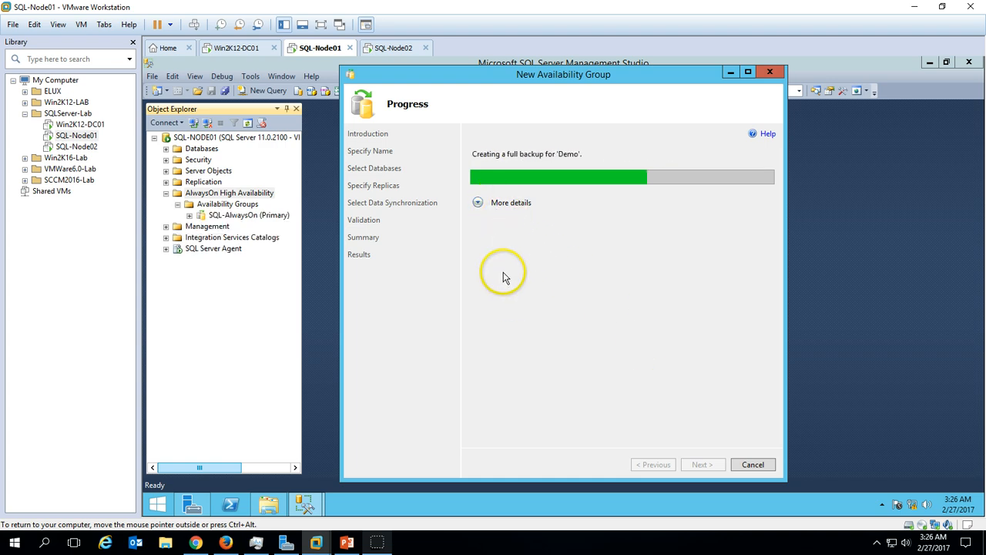
left_click(477, 202)
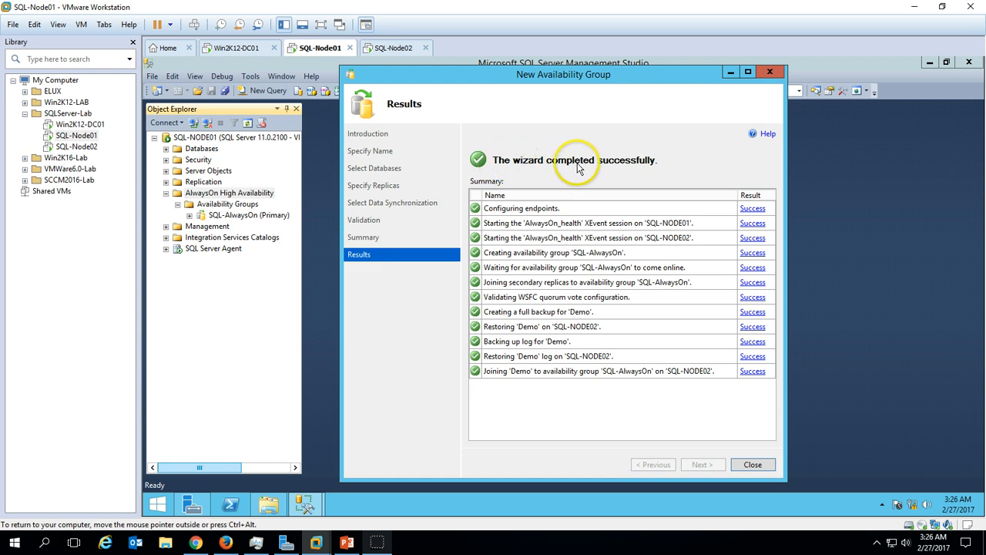
left_click(753, 466)
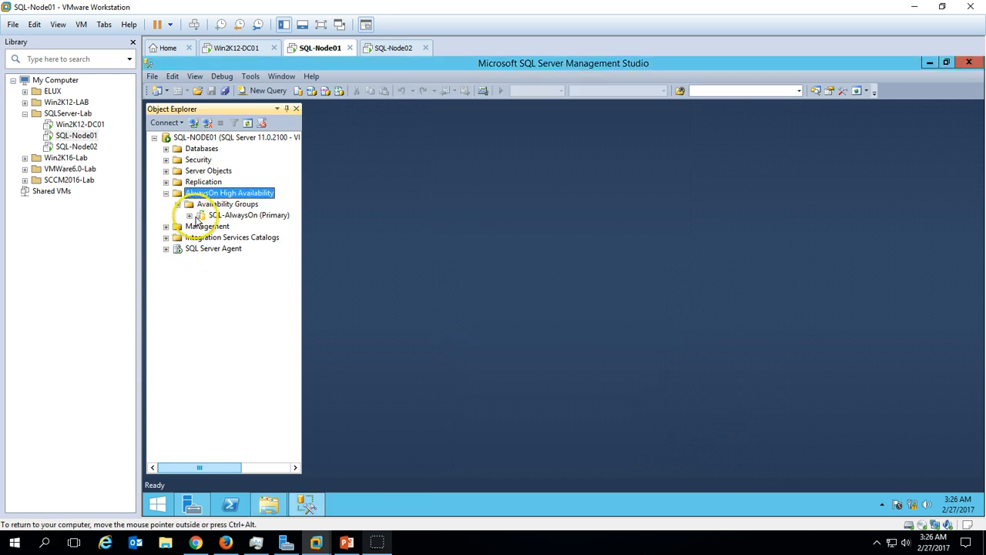
Expand the SQL-AlwaysOn availability group and show its dashboard to check the replicas' synchronization
left_click(247, 218)
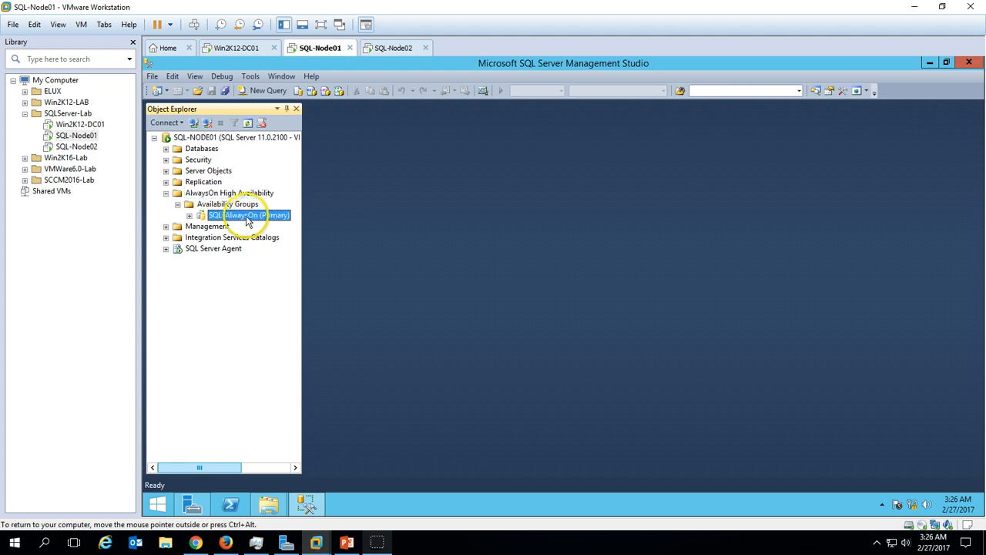
left_click(189, 216)
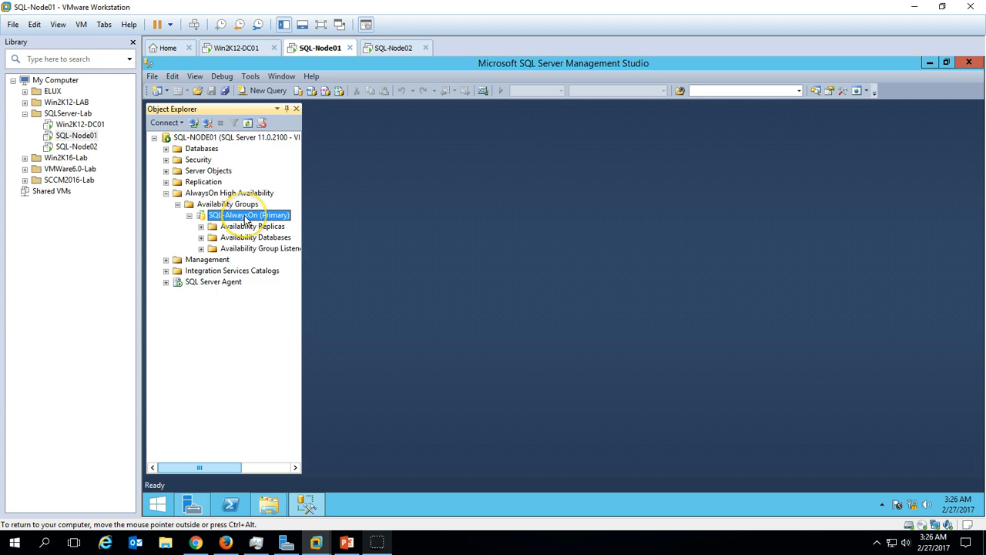
right_click(246, 219)
left_click(300, 269)
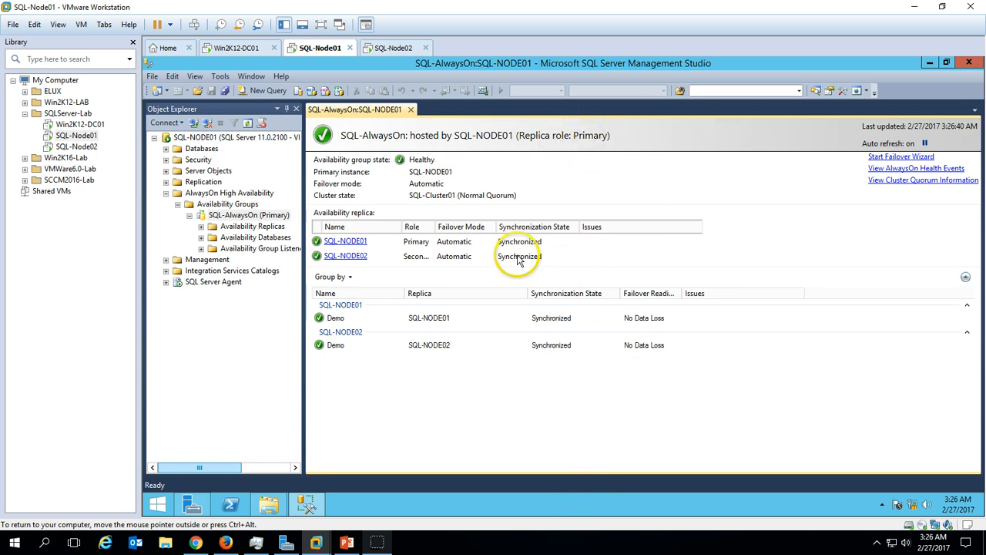
Check the remaining configuration tasks in the PowerPoint slide show, and return to the dashboard on SQL-Node01
left_click(347, 542)
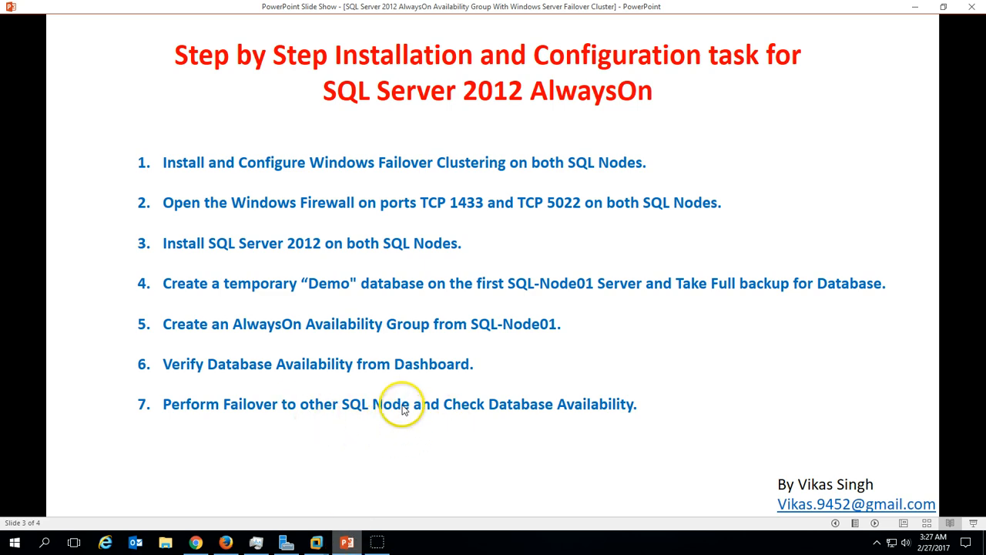
left_click(347, 543)
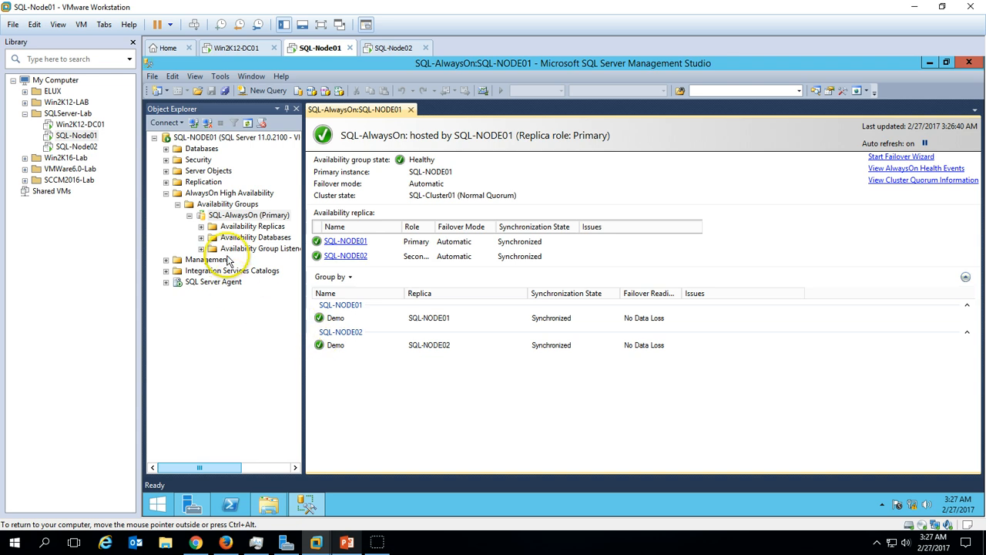
right_click(256, 218)
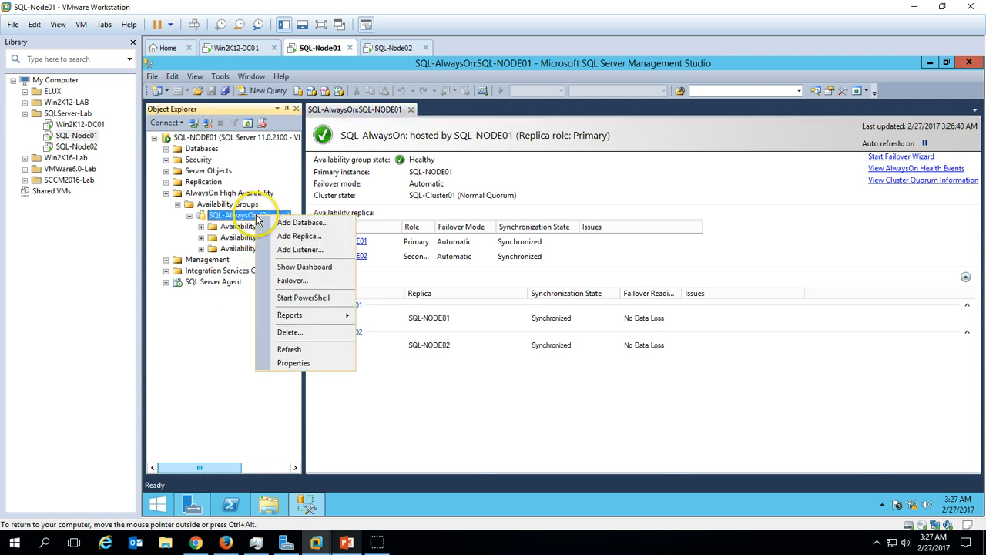
left_click(219, 358)
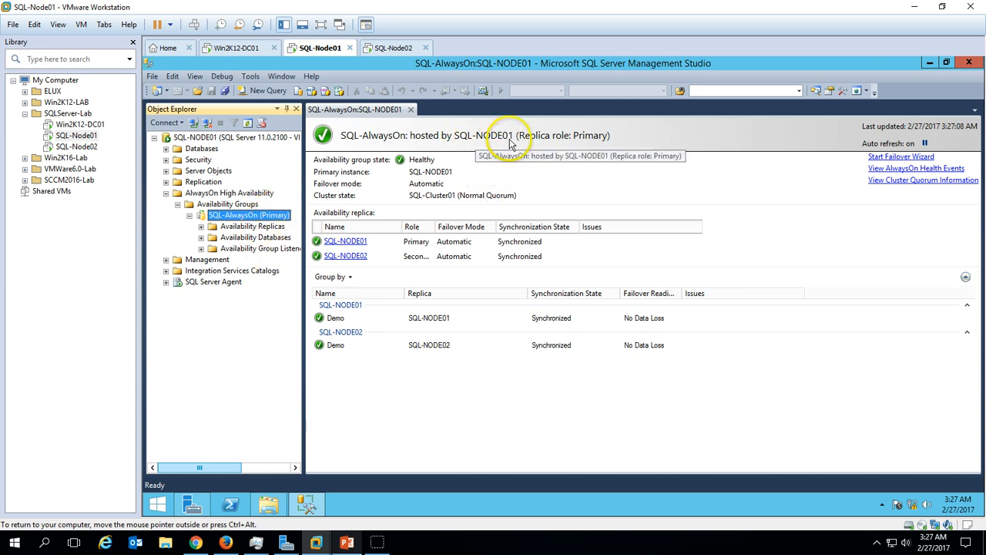
Start a failover of the SQL-AlwaysOn availability group with SQL-NODE02 as the new primary replica, and connect to that server instance
right_click(259, 220)
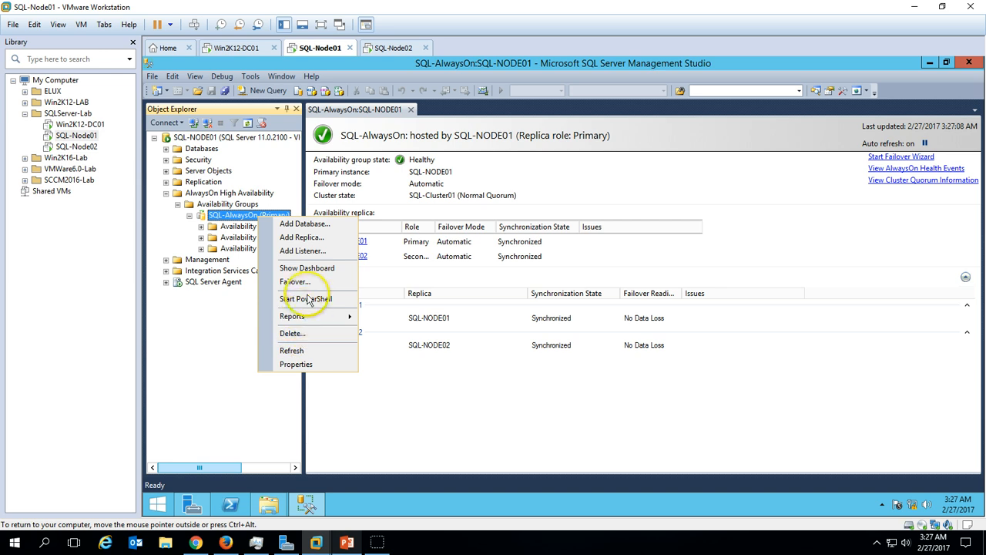
left_click(306, 283)
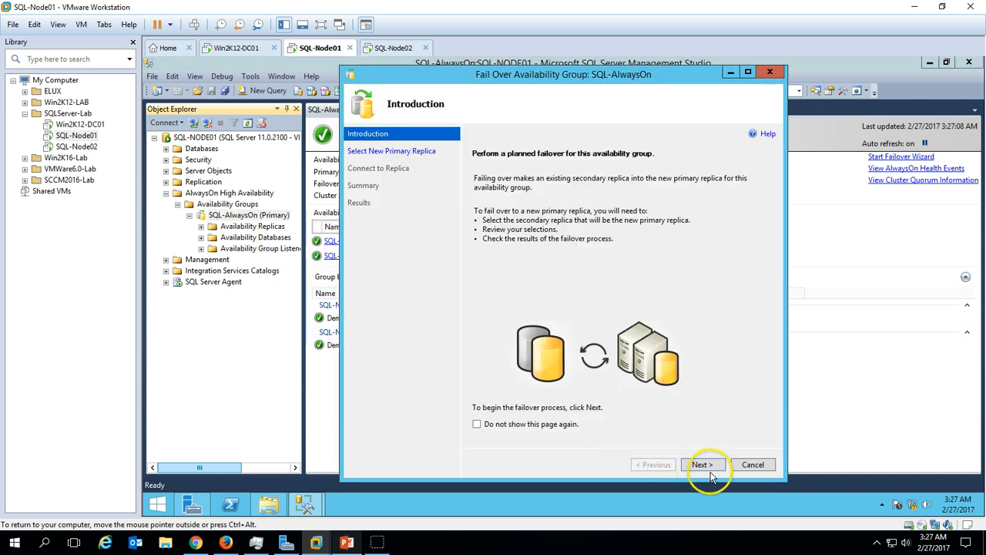
left_click(701, 465)
left_click(530, 244)
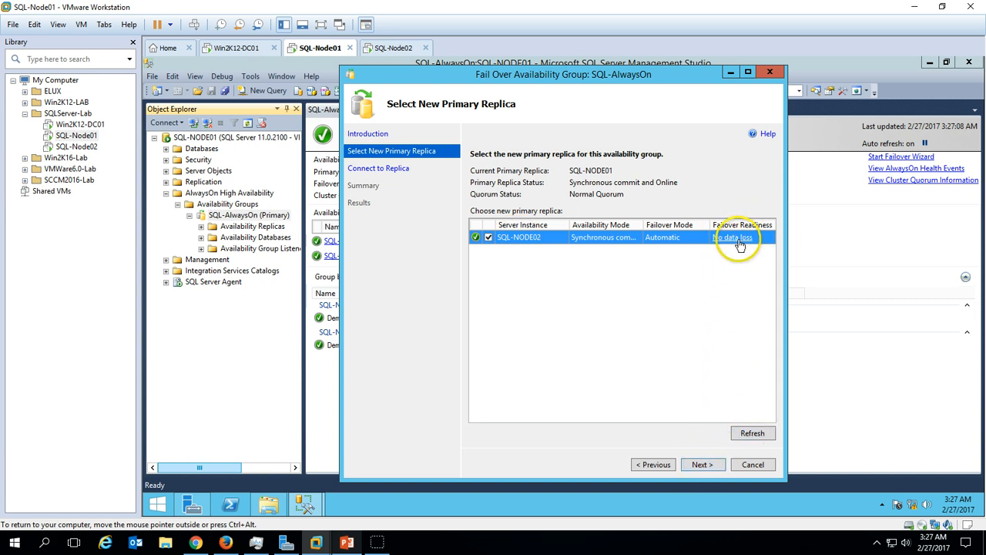
left_click(703, 465)
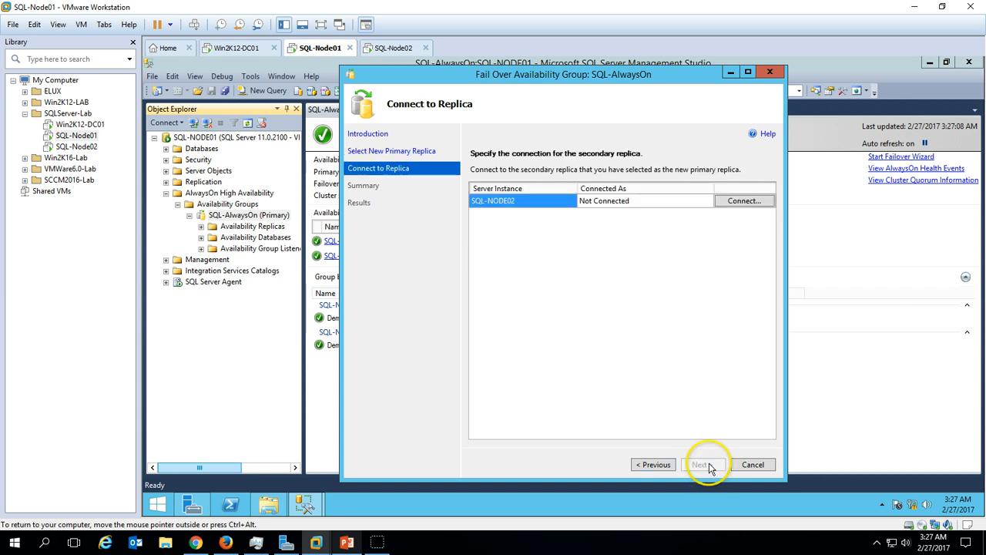
left_click(741, 202)
left_click(504, 299)
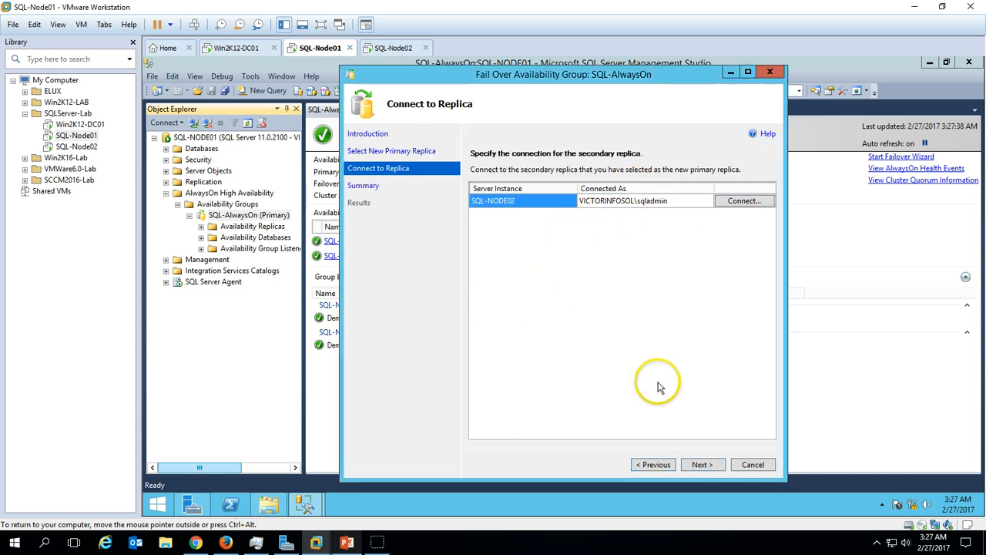
Run the planned failover to SQL-NODE02, and close the failover wizard
left_click(703, 464)
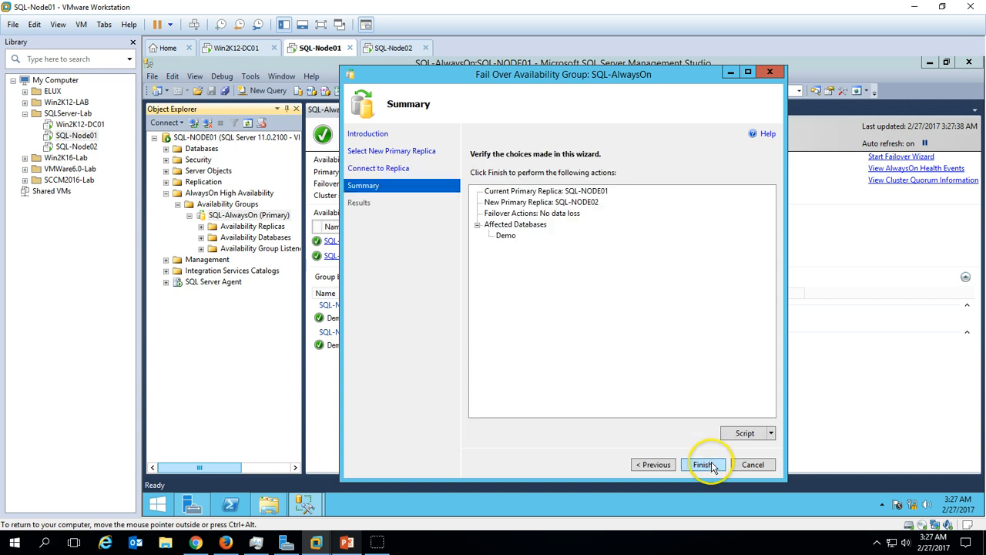
left_click(709, 465)
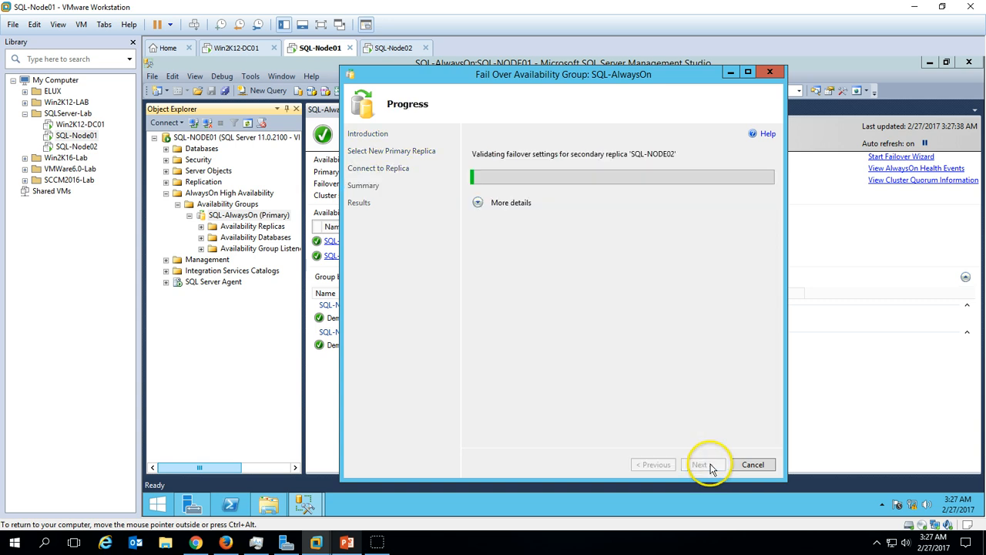
left_click(478, 202)
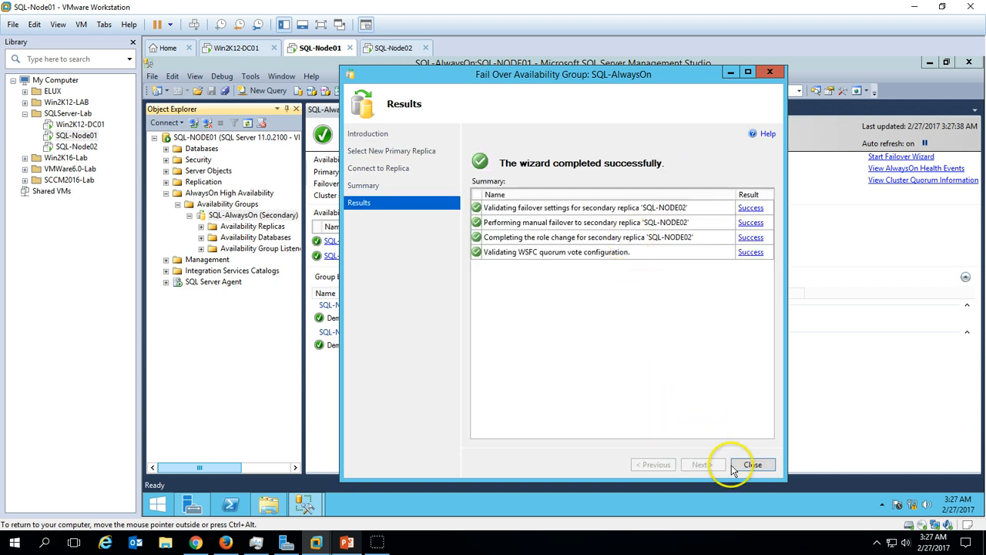
left_click(752, 465)
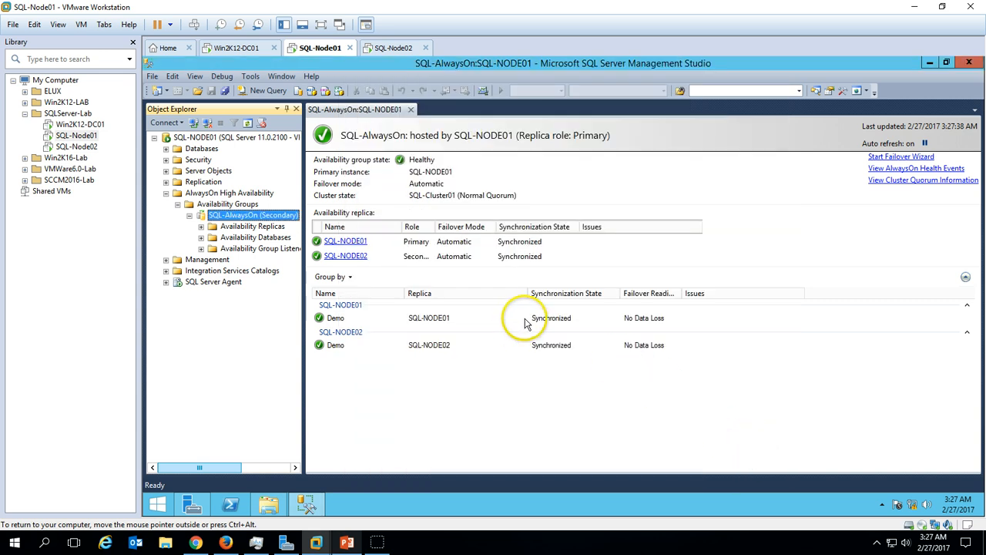
Reopen the SQL-AlwaysOn dashboard, follow it to the primary instance SQL-NODE02, and widen the Role column to check the replica roles
right_click(279, 215)
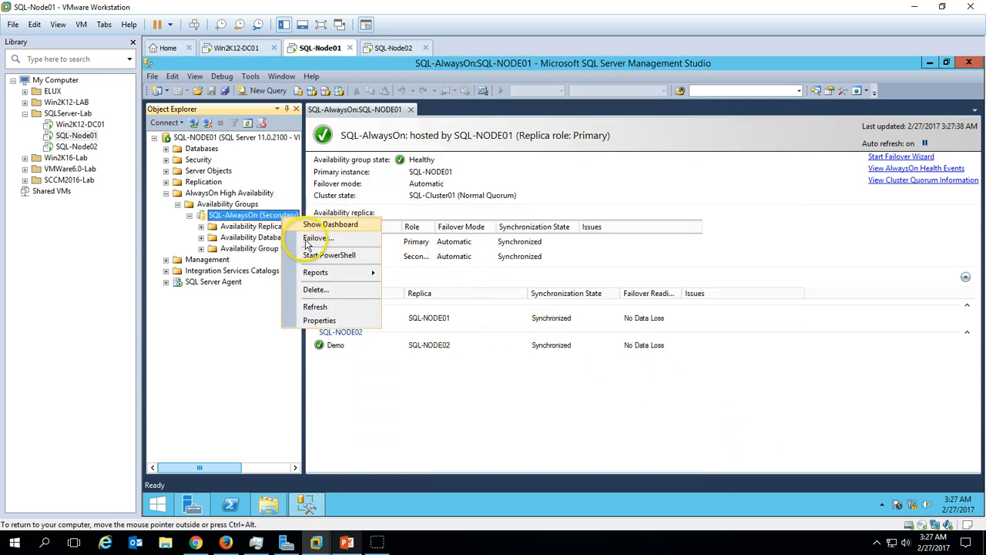
left_click(332, 228)
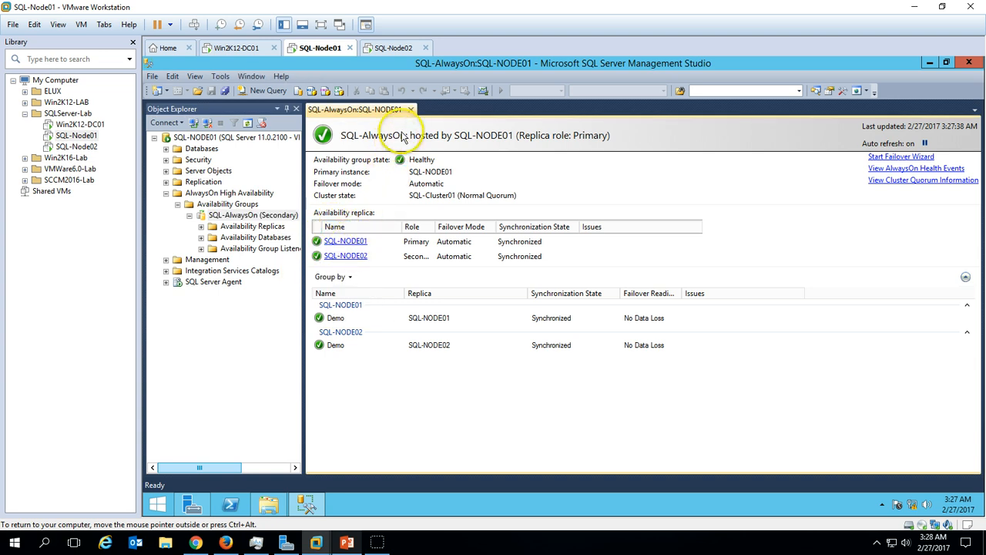
left_click(412, 111)
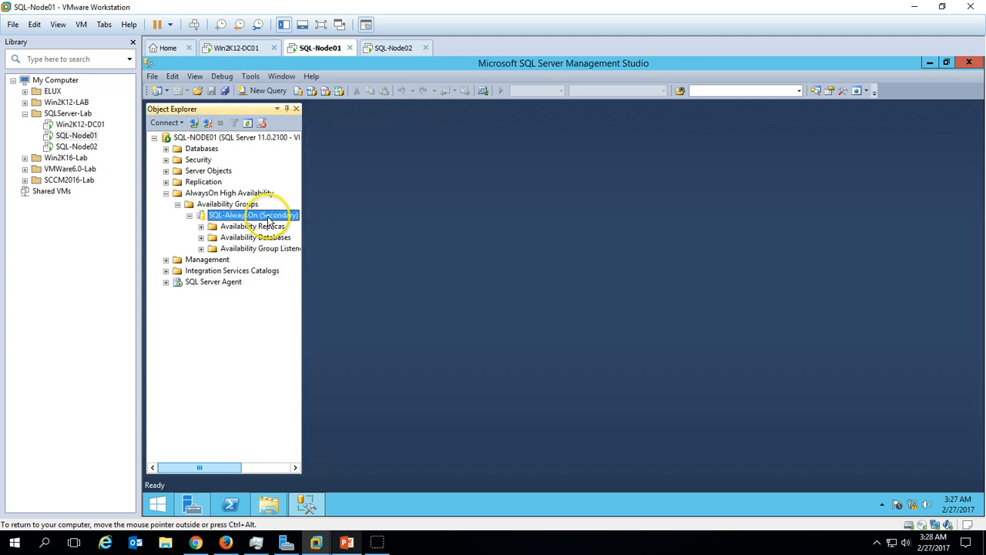
right_click(270, 219)
left_click(300, 224)
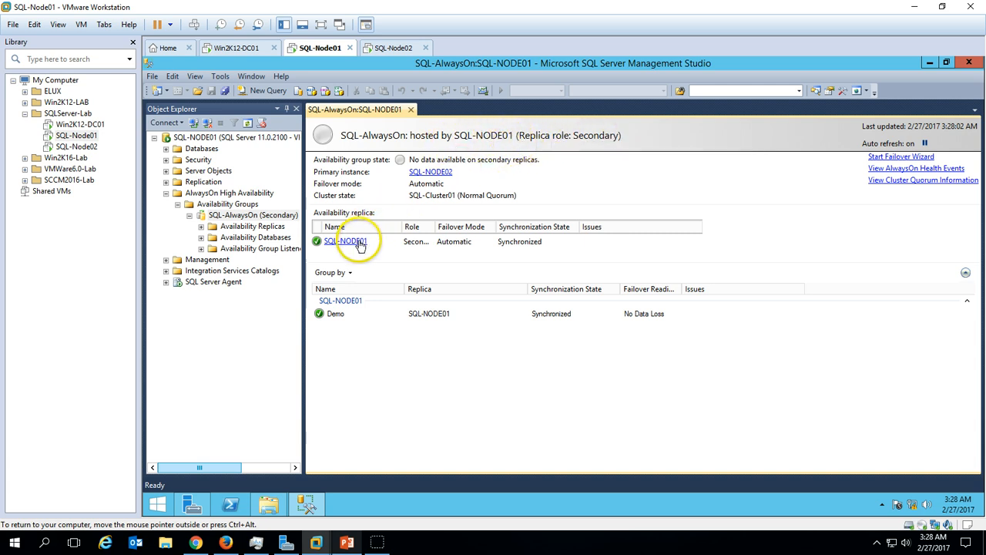
left_click(433, 173)
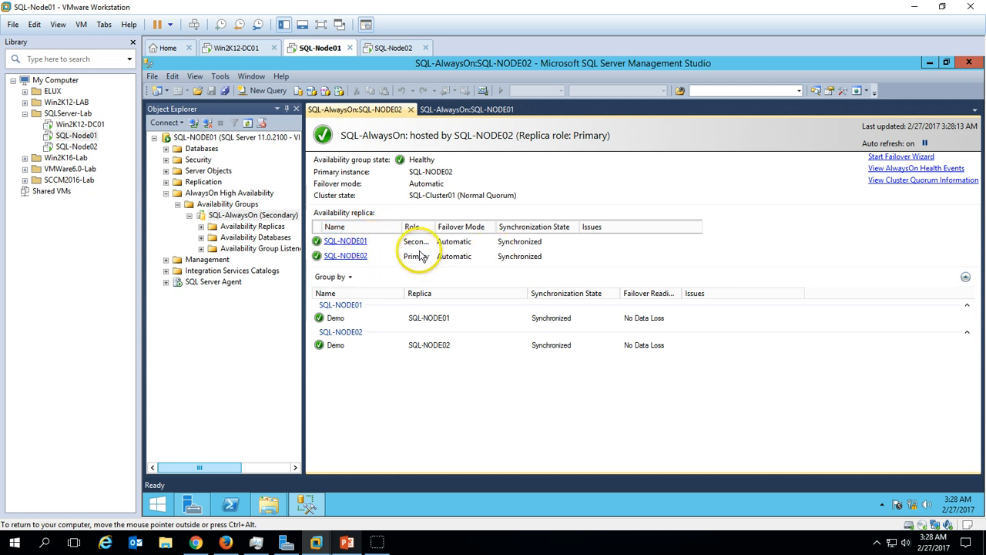
left_click_drag(436, 227, 463, 228)
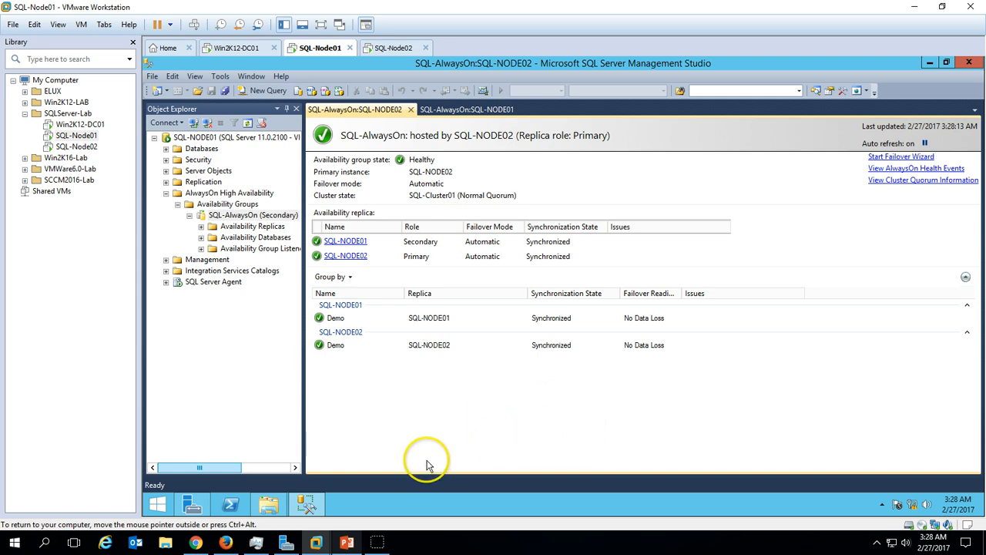
Switch to the PowerPoint slide show and advance to the closing slide
left_click(346, 542)
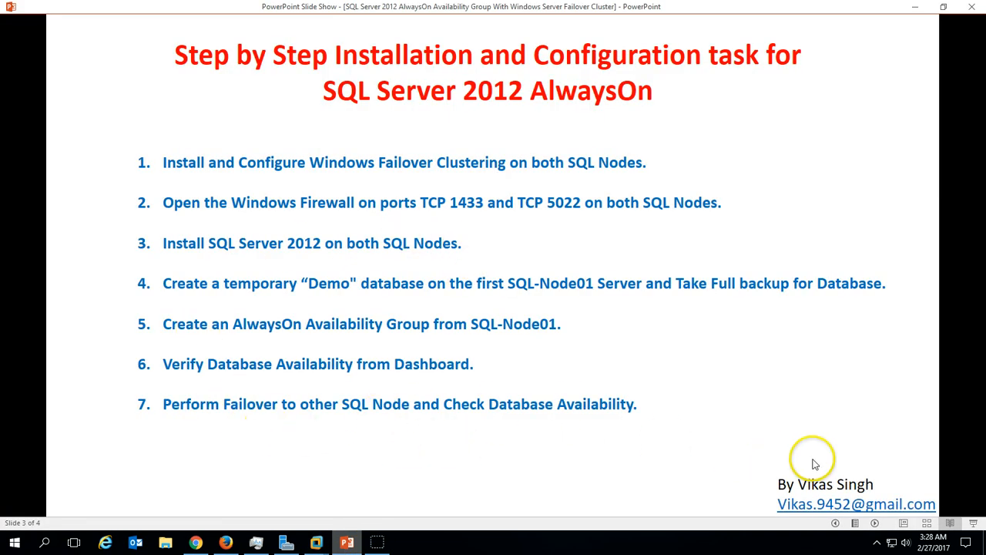
left_click(875, 522)
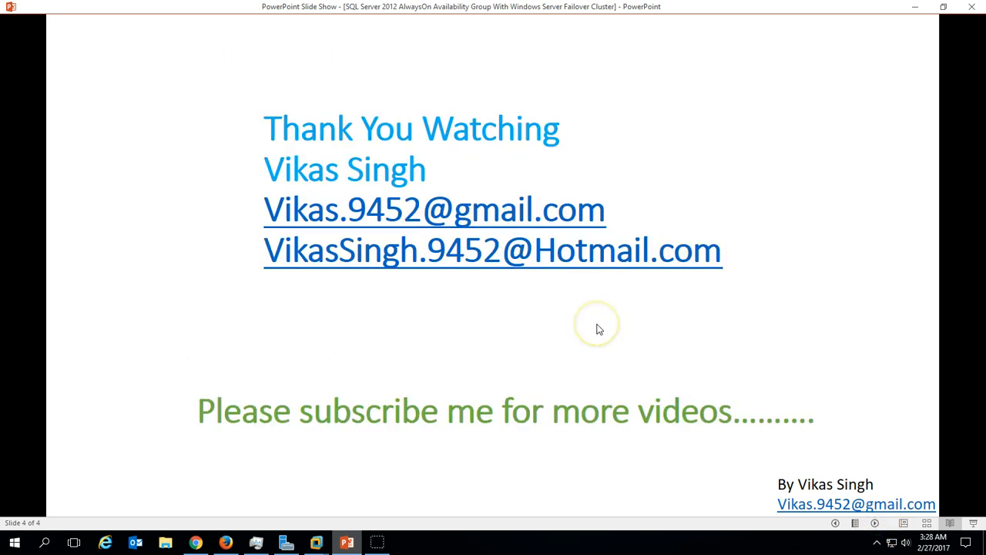